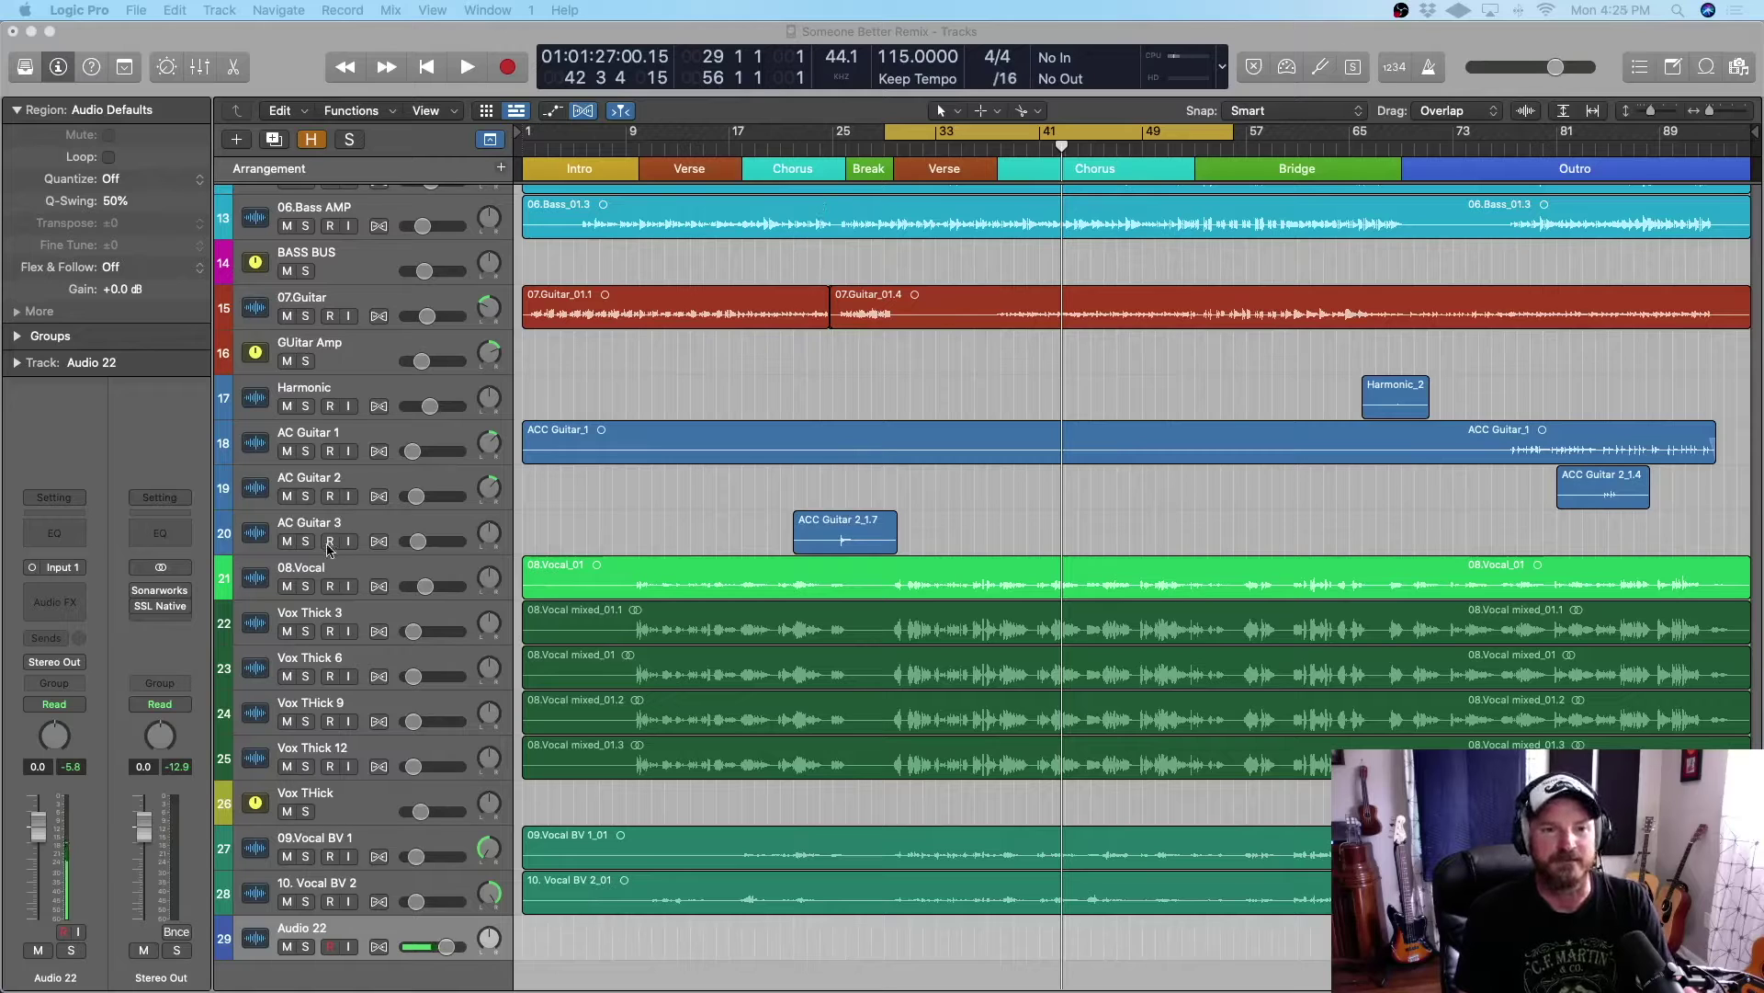
Select the 08.Vocal track, show the mixer and open the track's KIT BB N105 plug-in
left_click(340, 570)
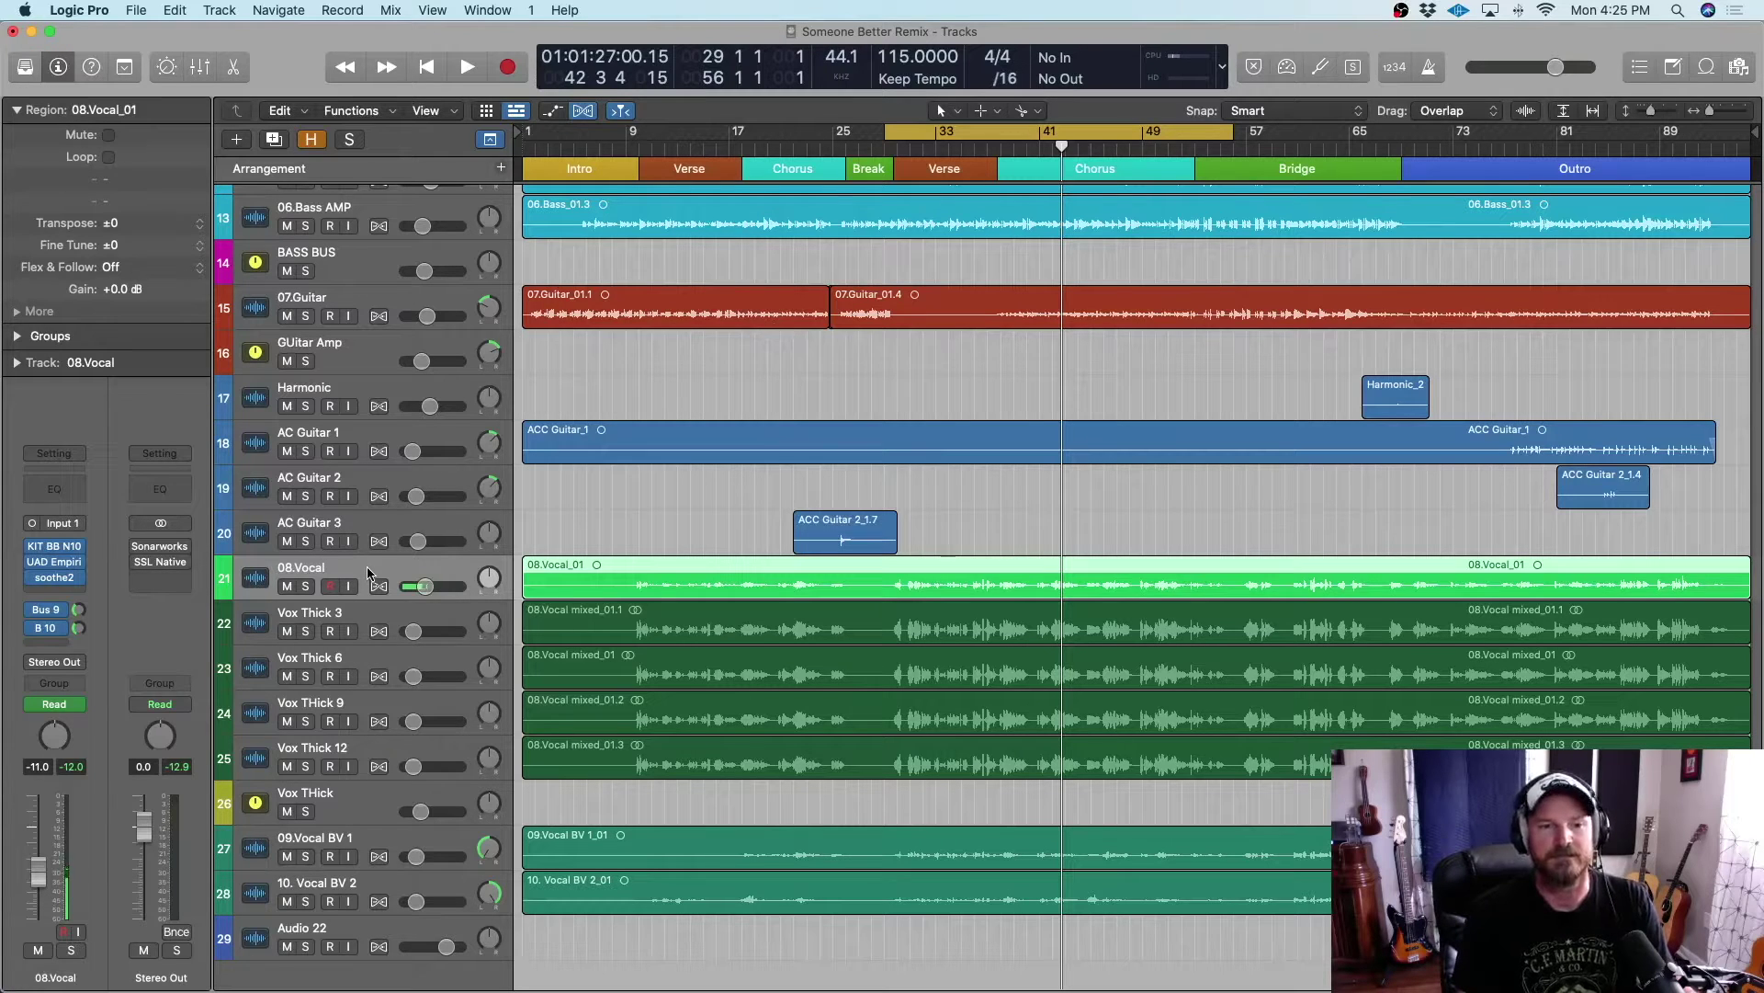
left_click(167, 68)
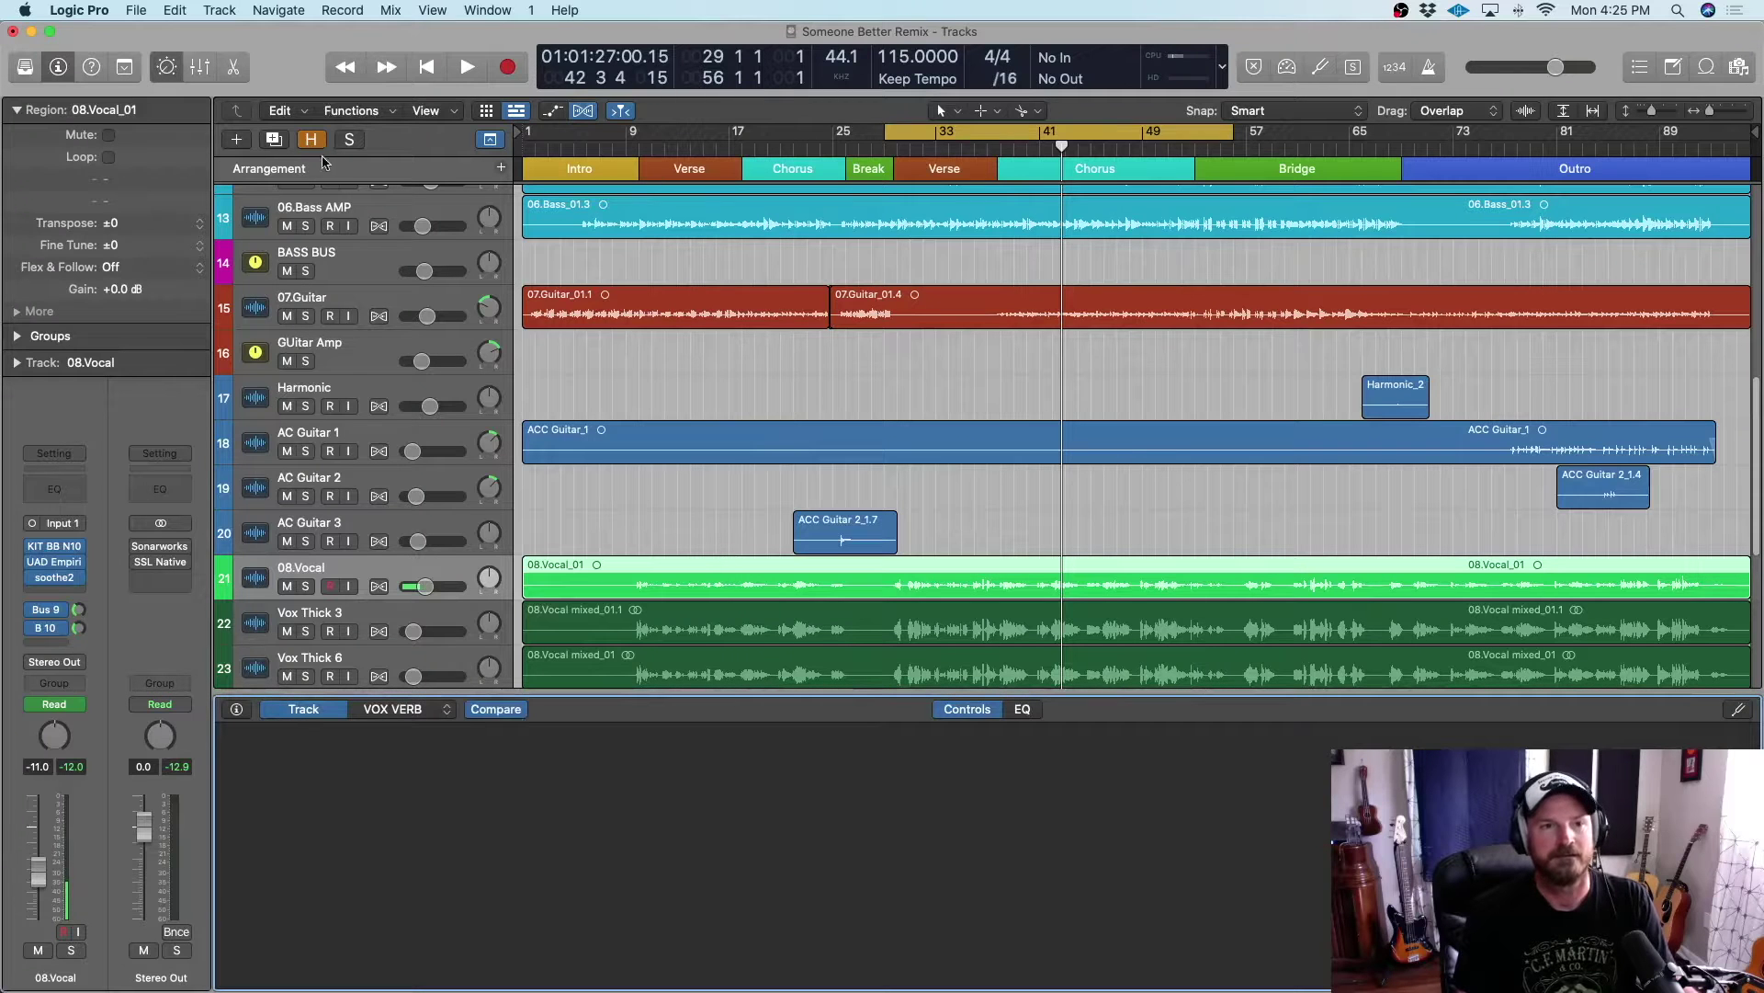
left_click(166, 68)
left_click(201, 68)
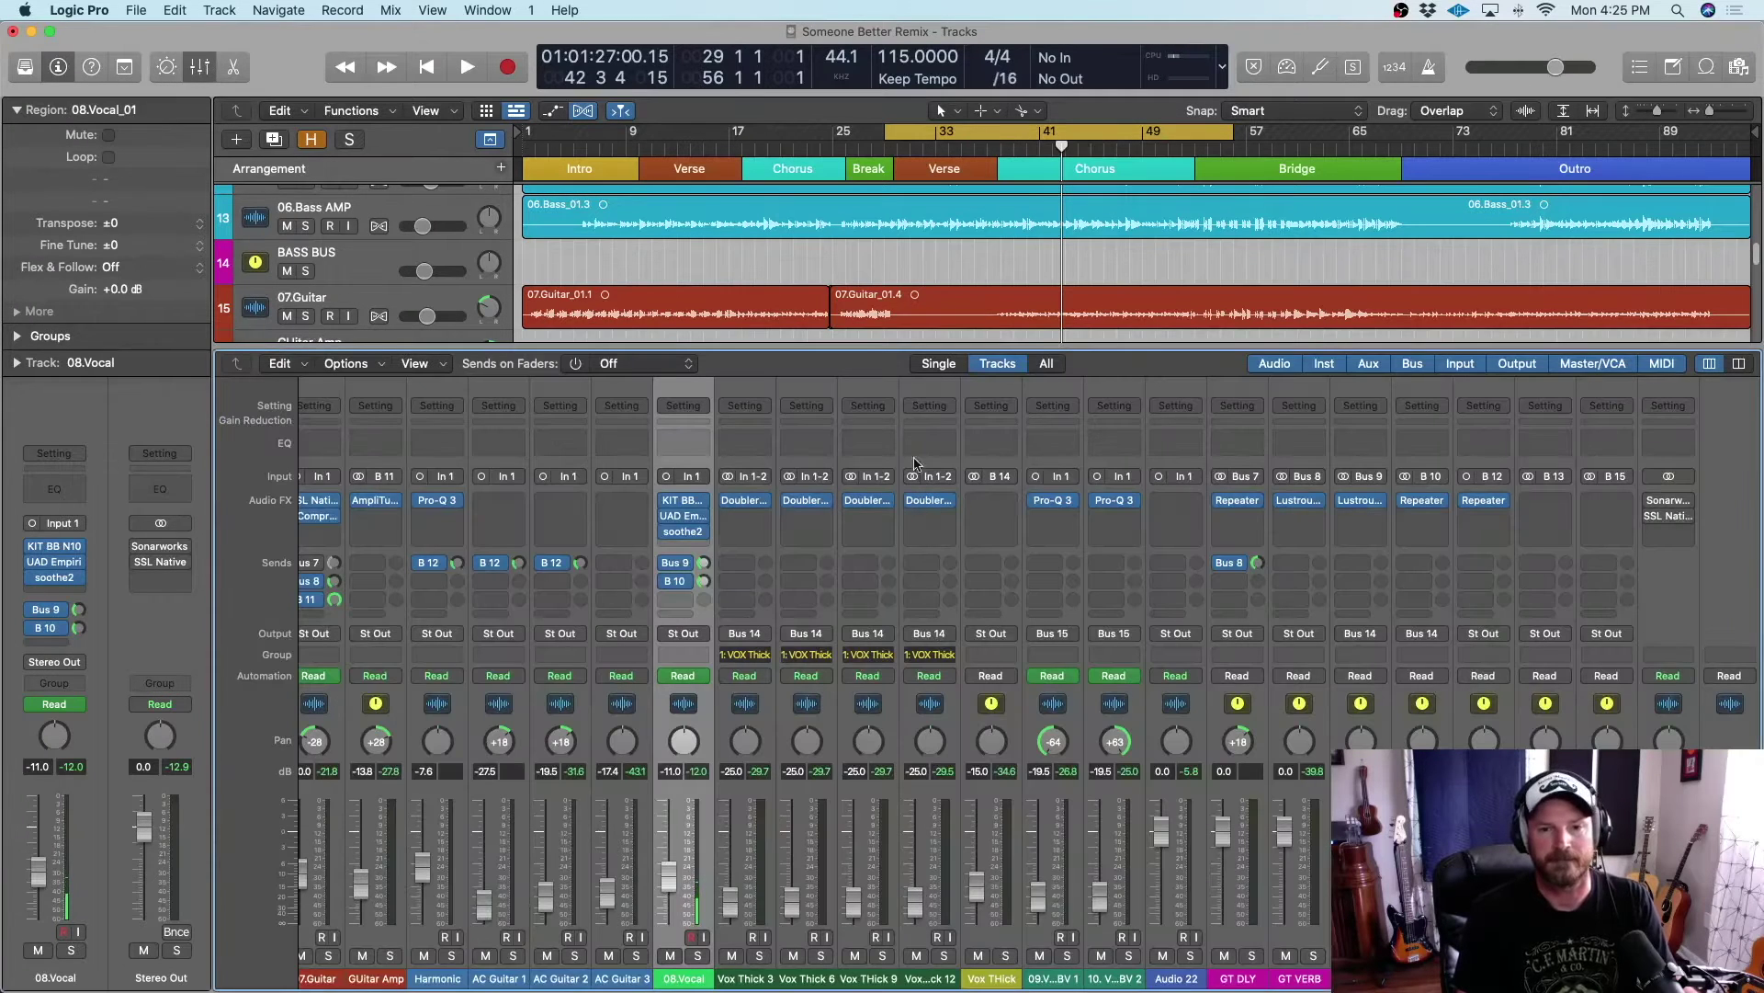
left_click(686, 504)
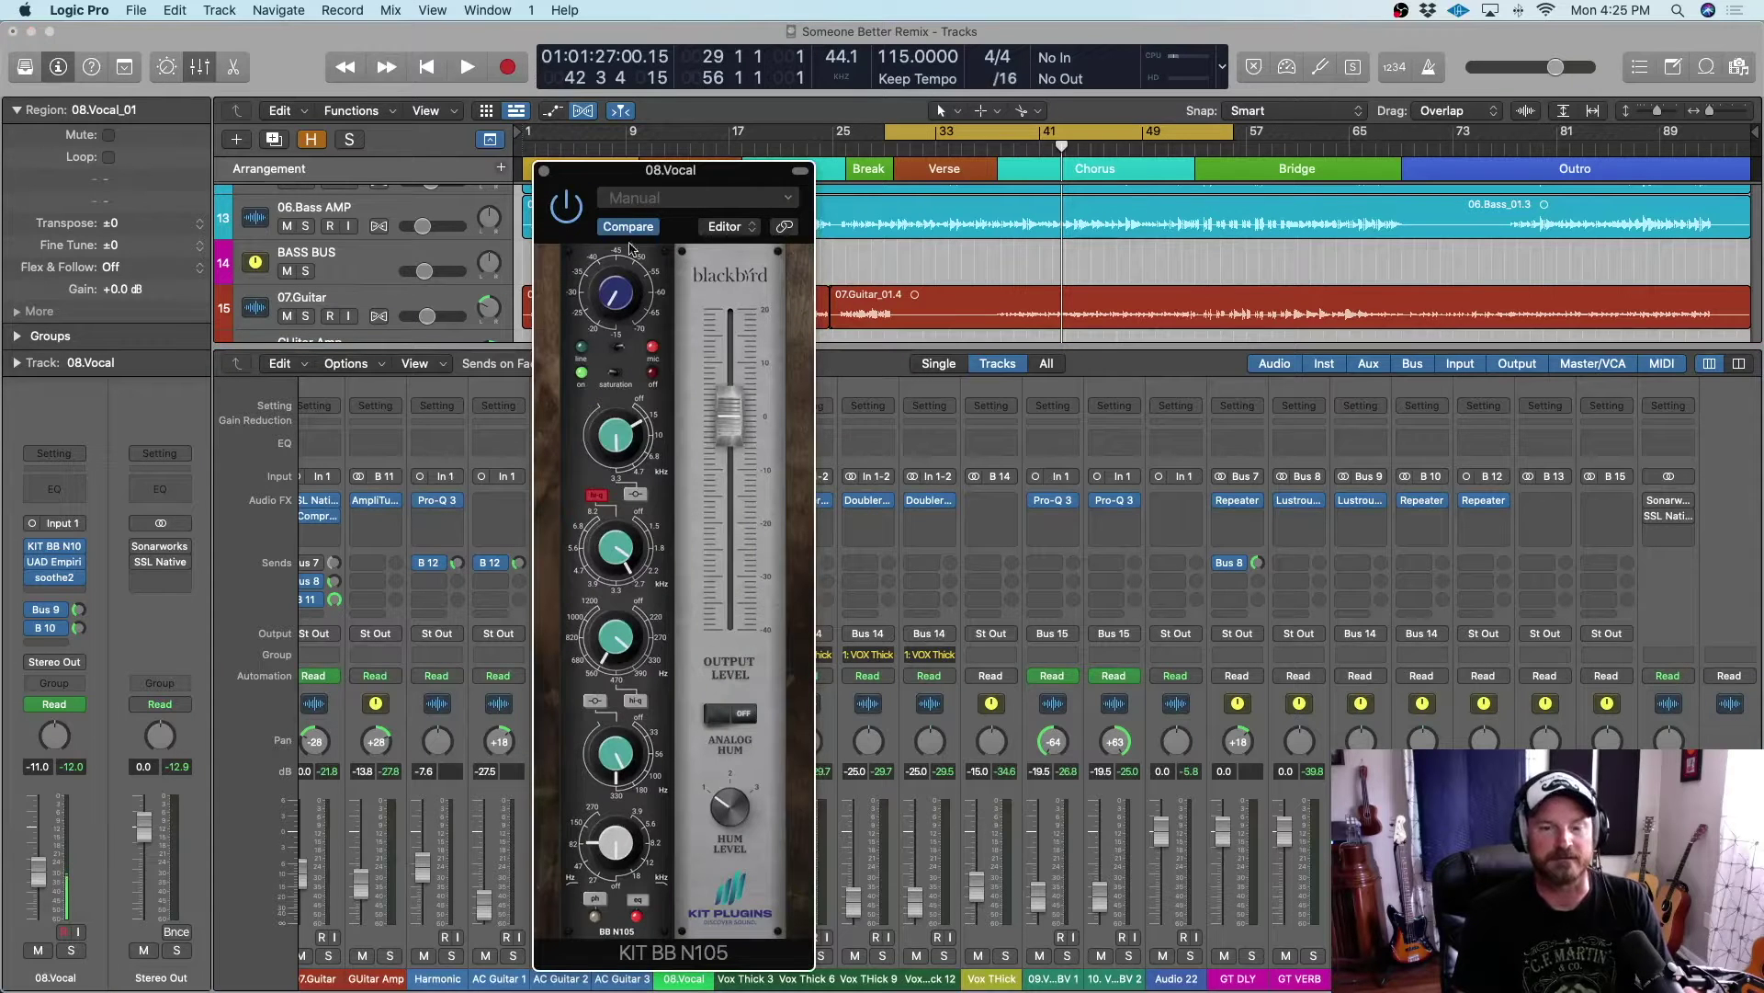
left_click_drag(583, 184, 652, 181)
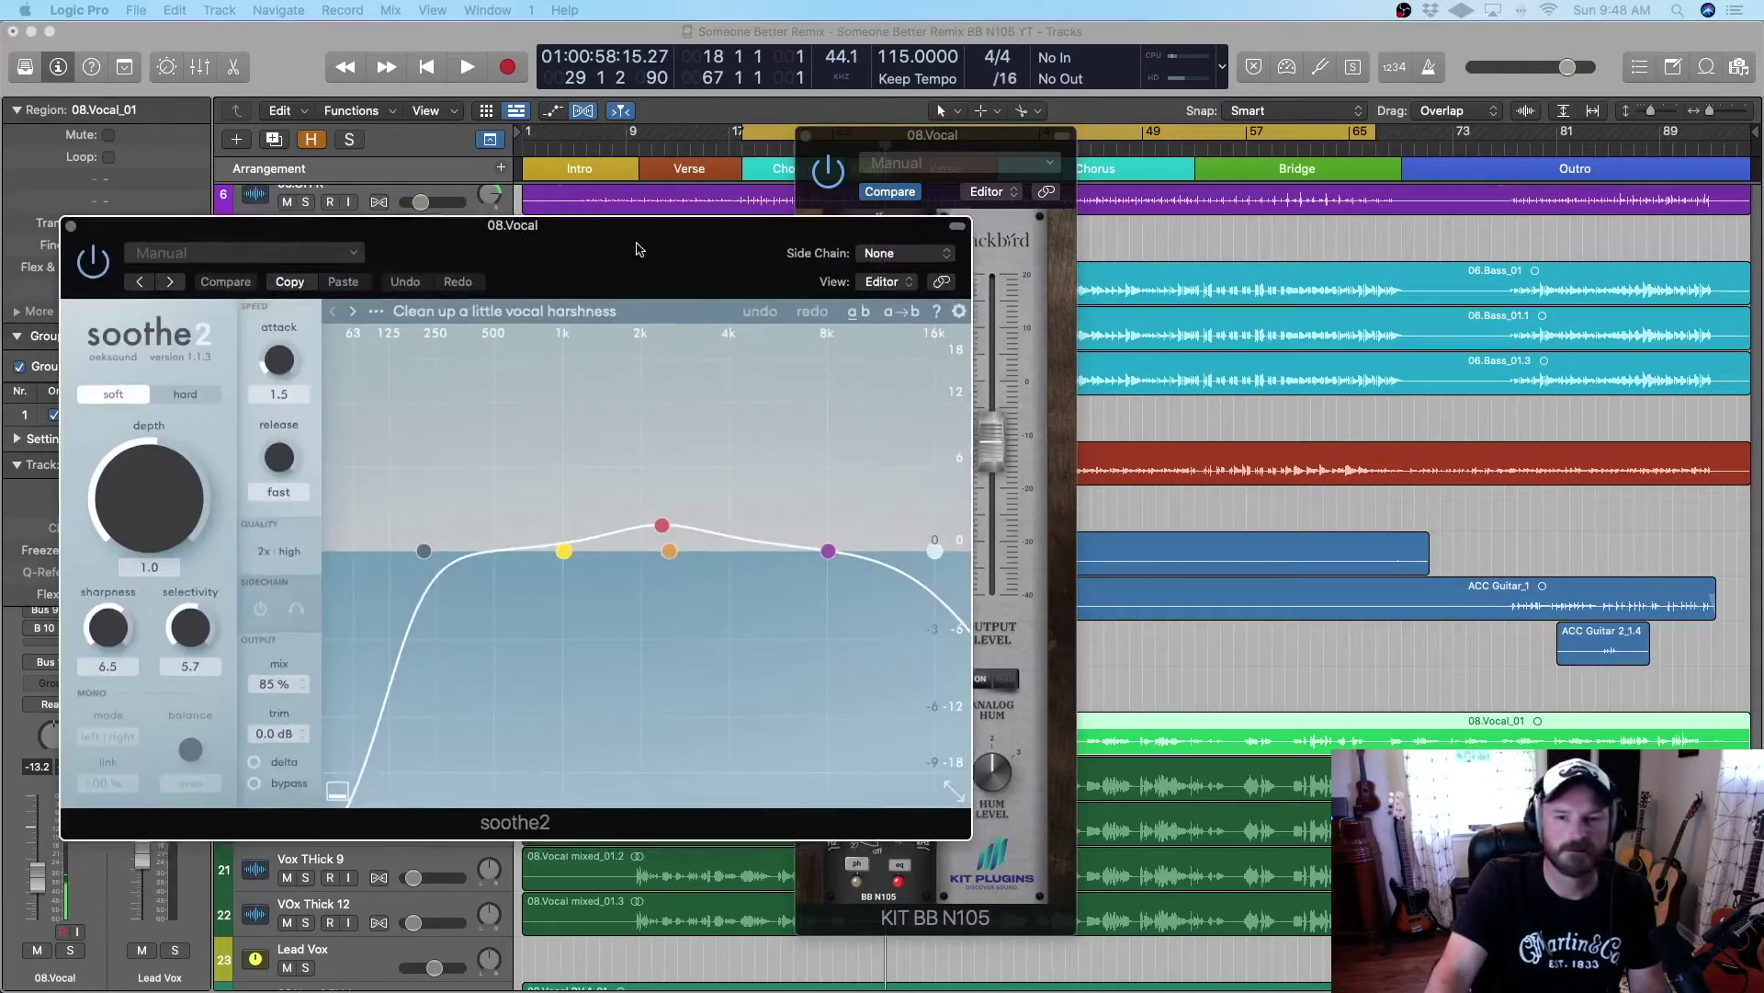
Close the soothe2, Teletronix LA-2A and 1176SE plug-in windows of the 08.Vocal track, keeping the KIT BB N105 open
left_click_drag(637, 234, 1343, 161)
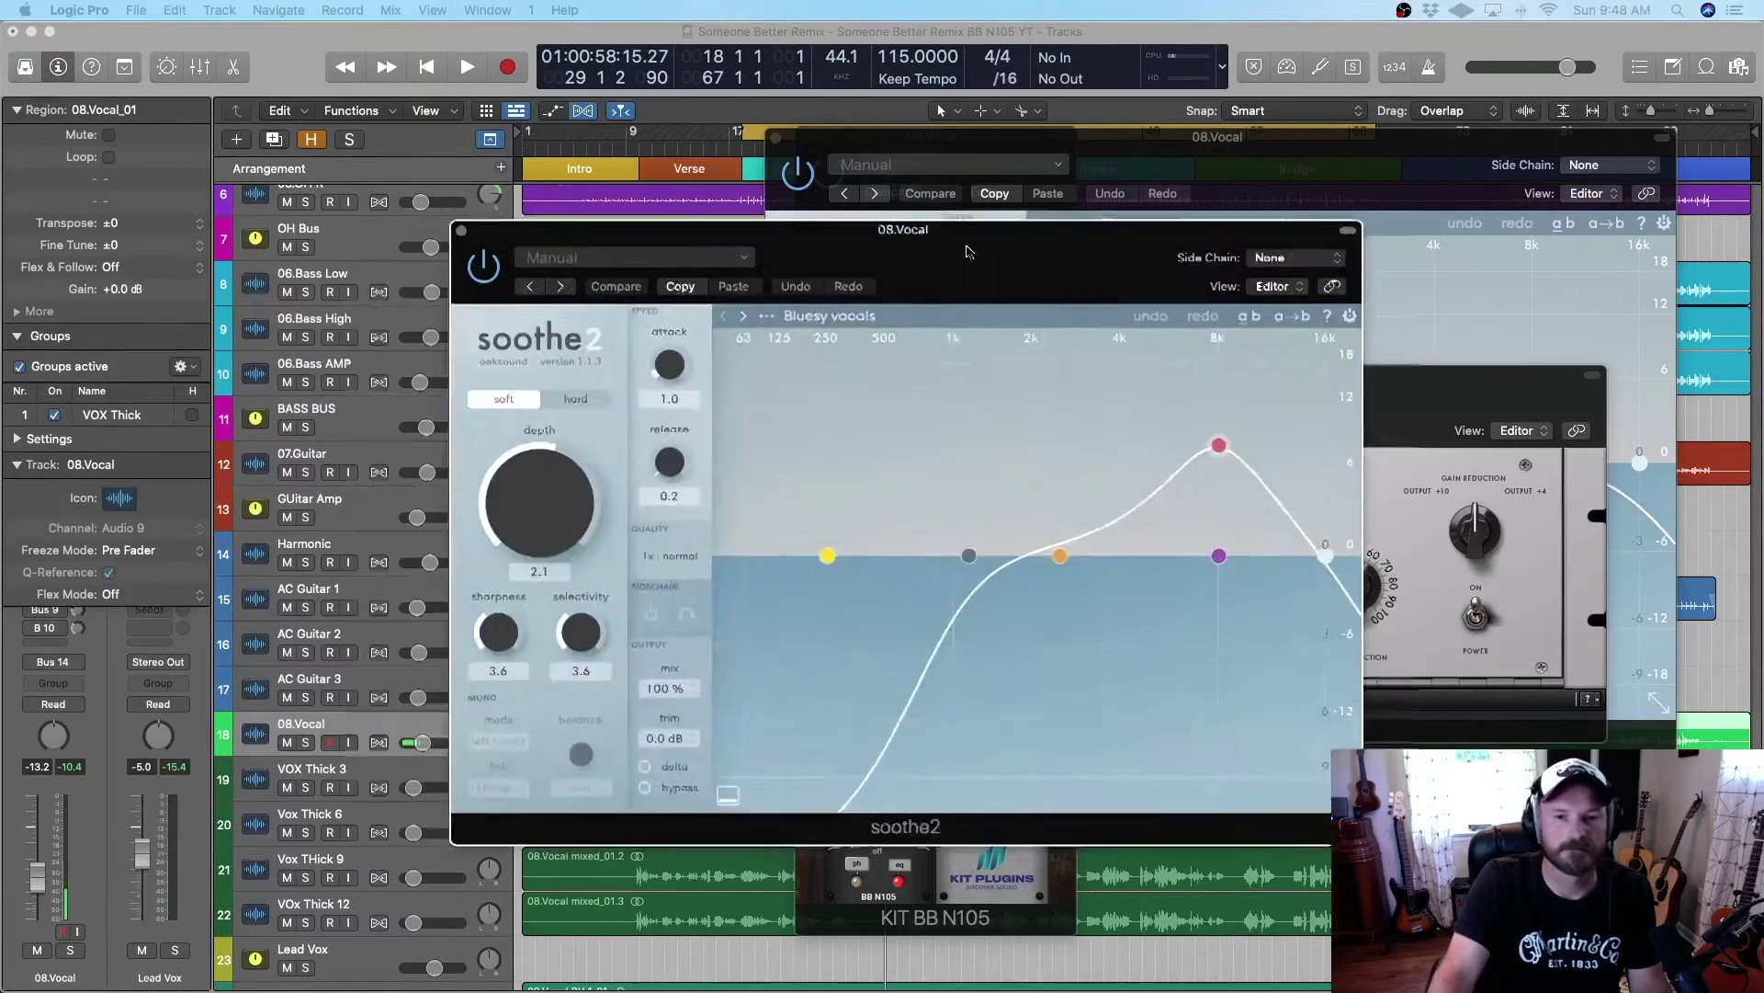
left_click(524, 230)
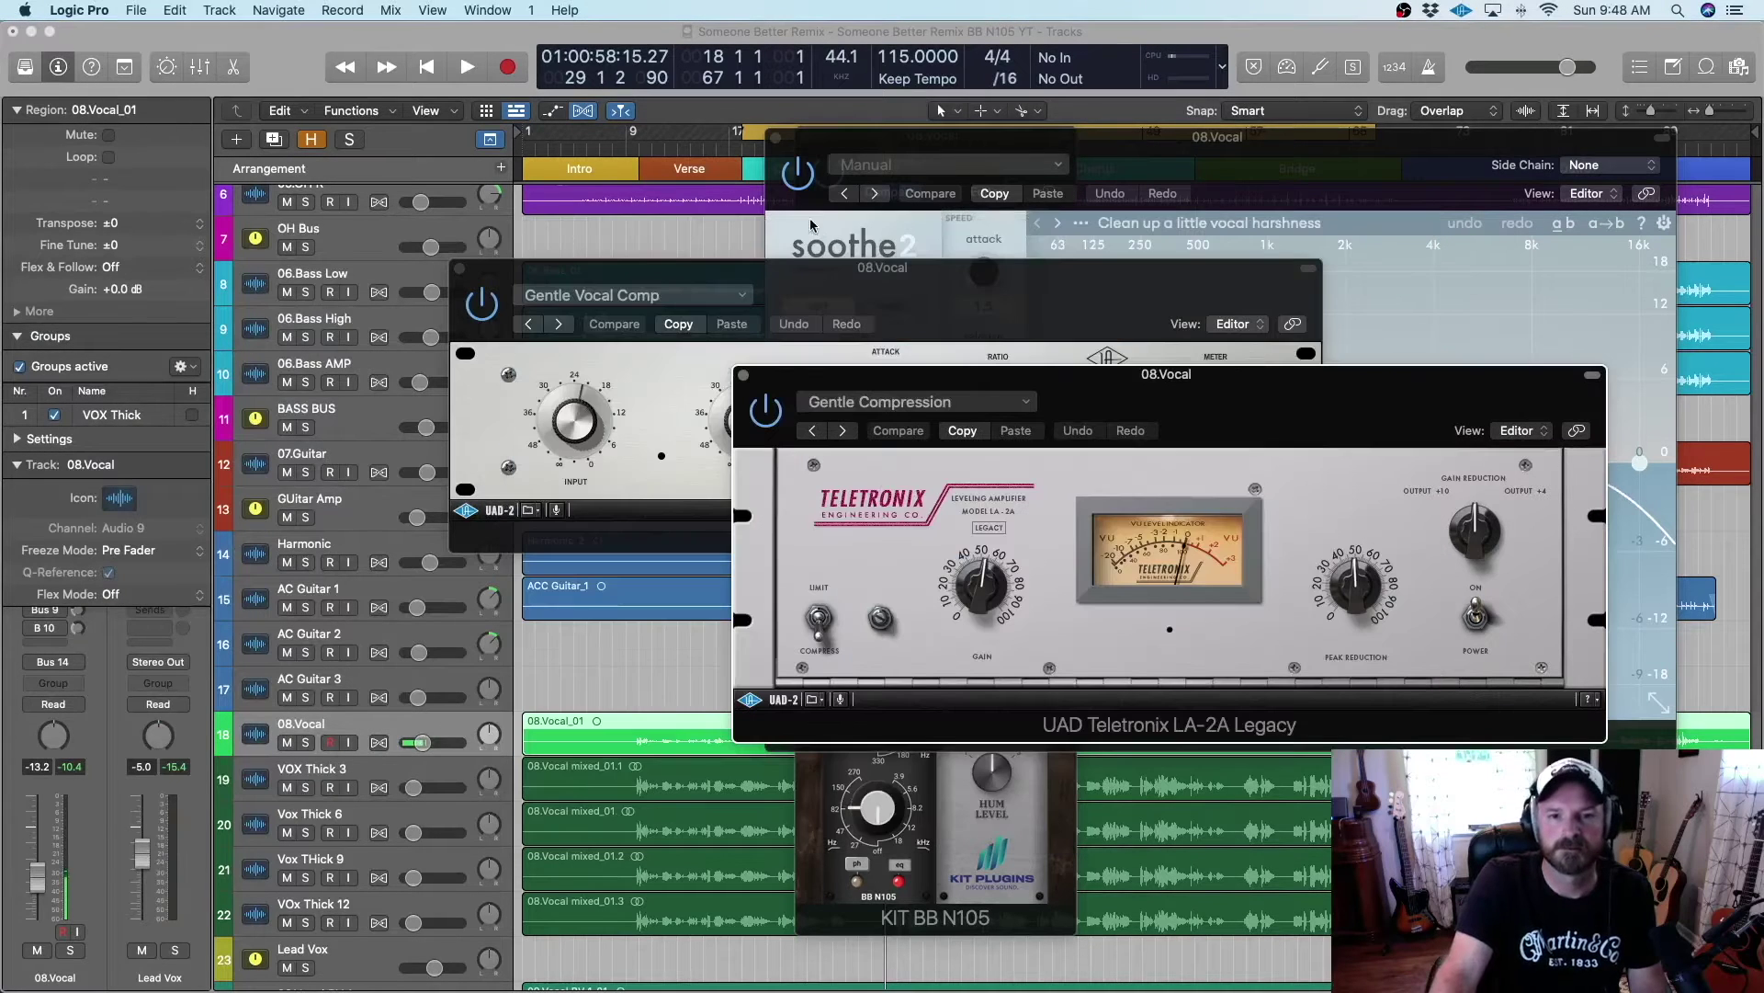
left_click(746, 373)
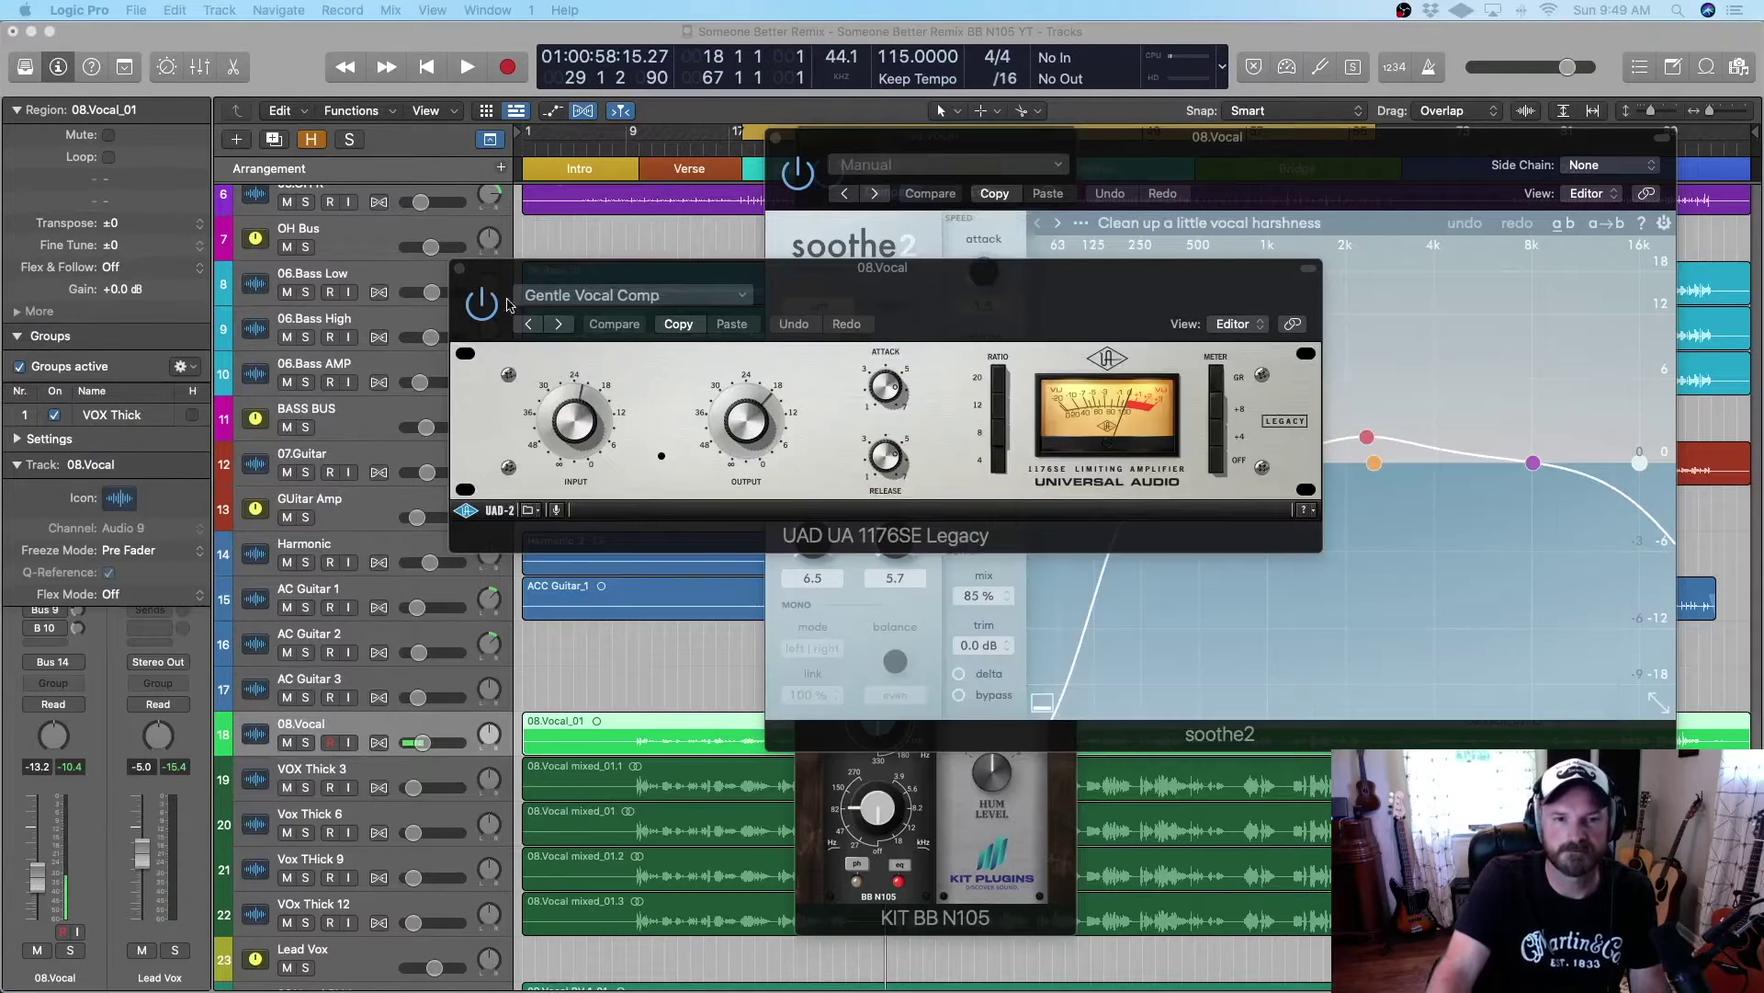
left_click(460, 268)
left_click(776, 137)
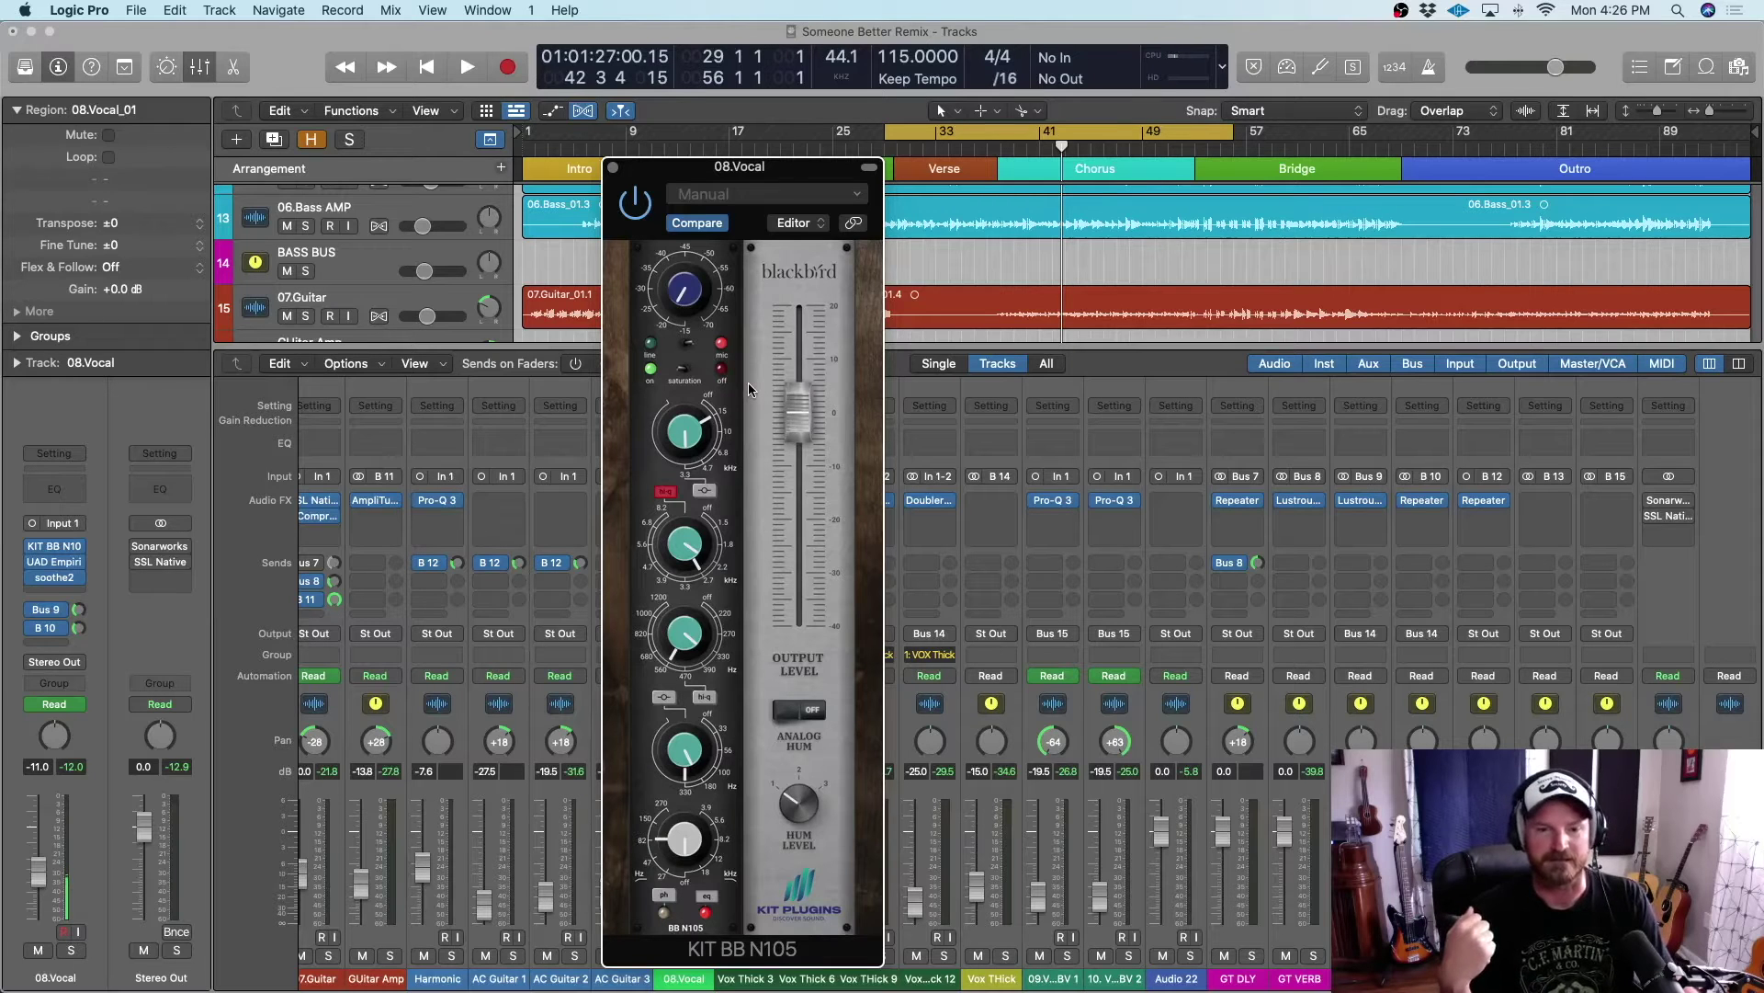
Review the Distressor and soothe2 plug-ins on the 08.Vocal channel, closing both and leaving the KIT BB N105 open
left_click_drag(682, 175, 670, 164)
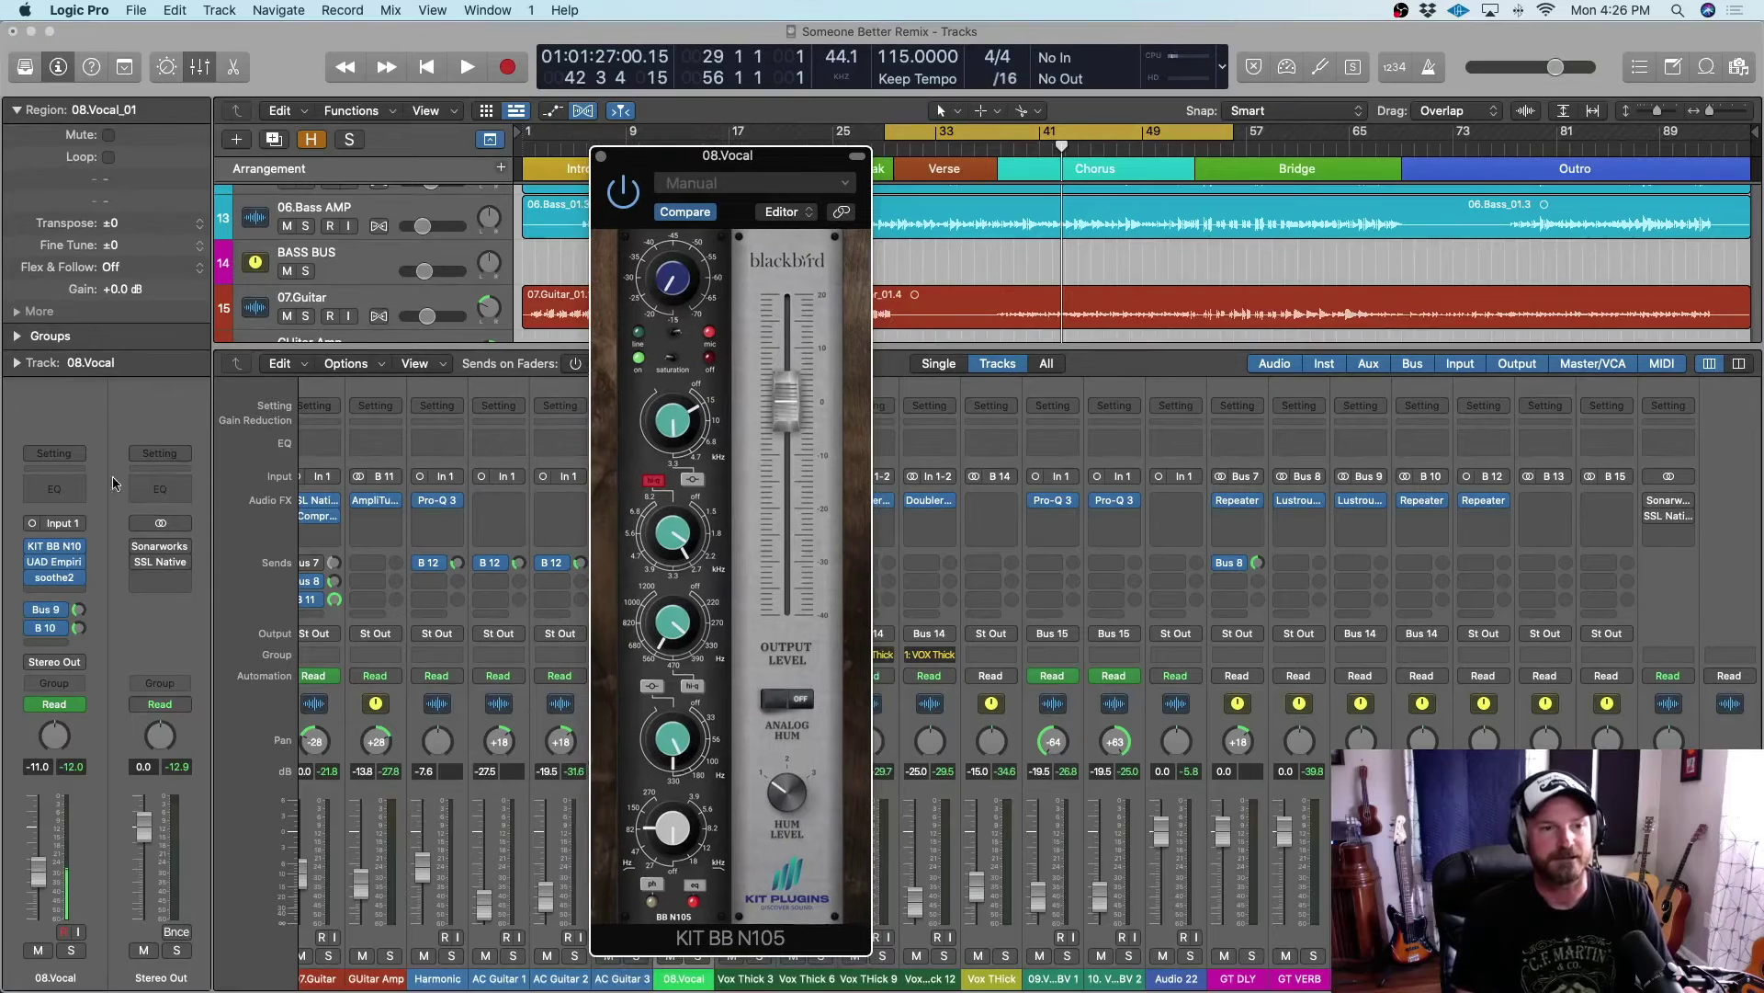
left_click(60, 564)
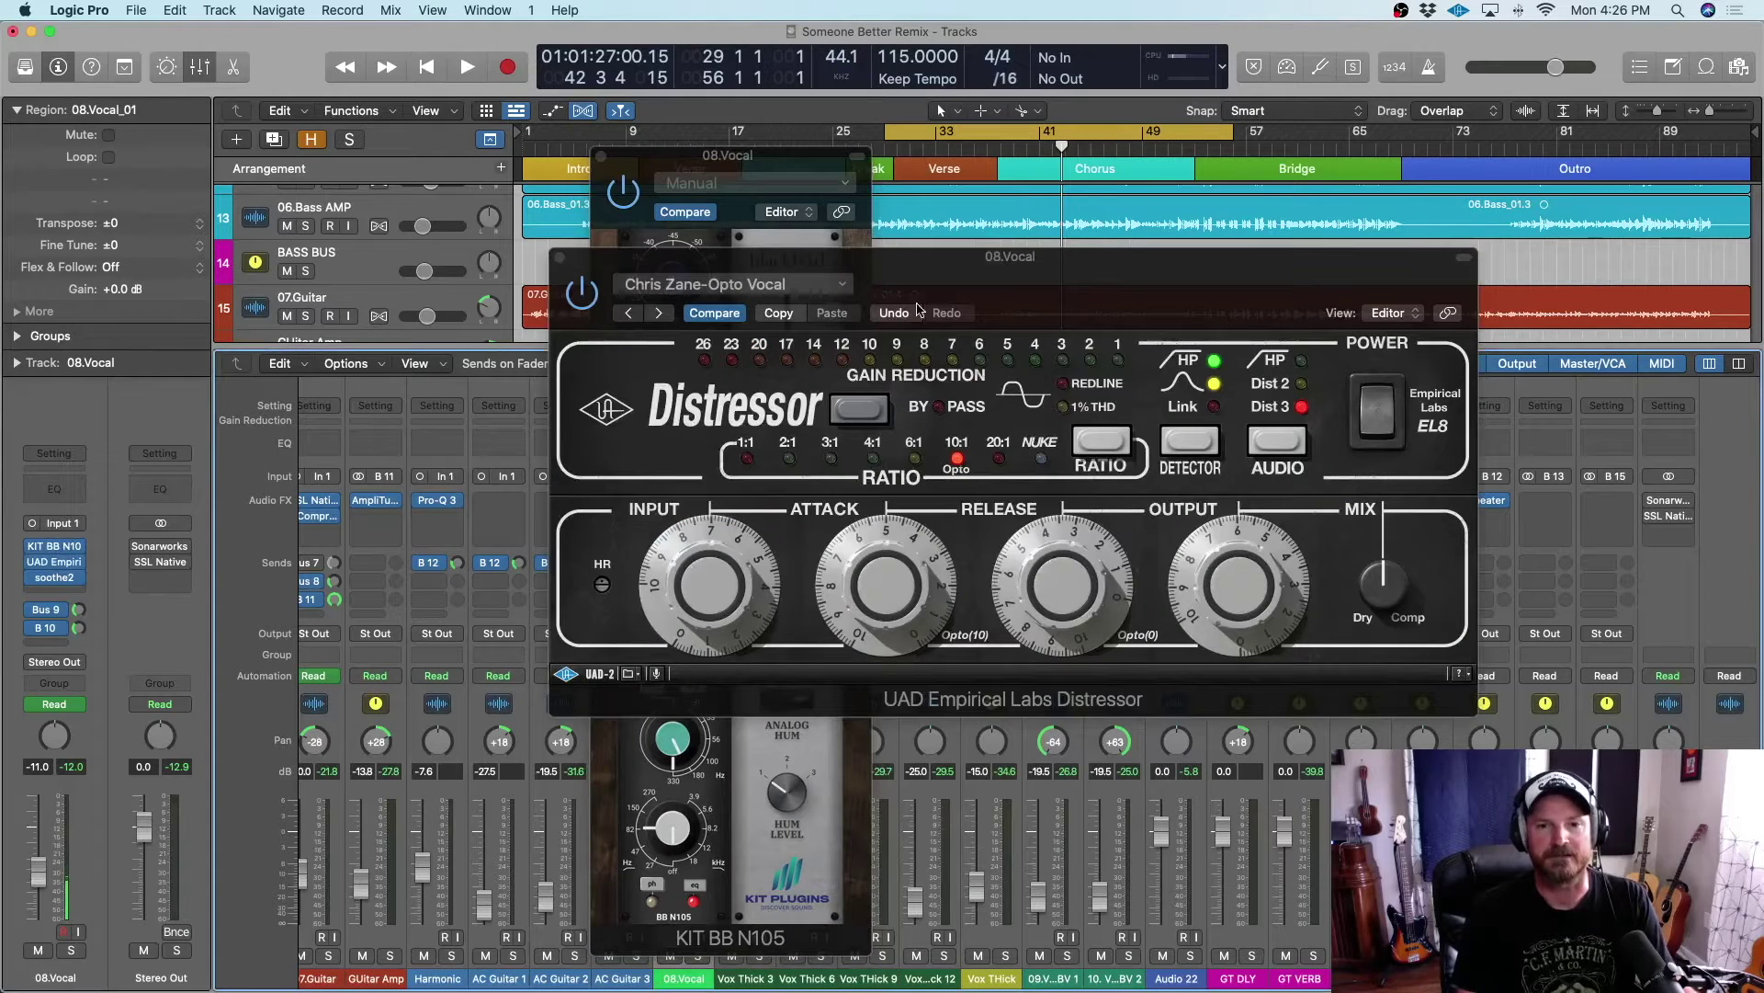
left_click_drag(1083, 273, 1100, 354)
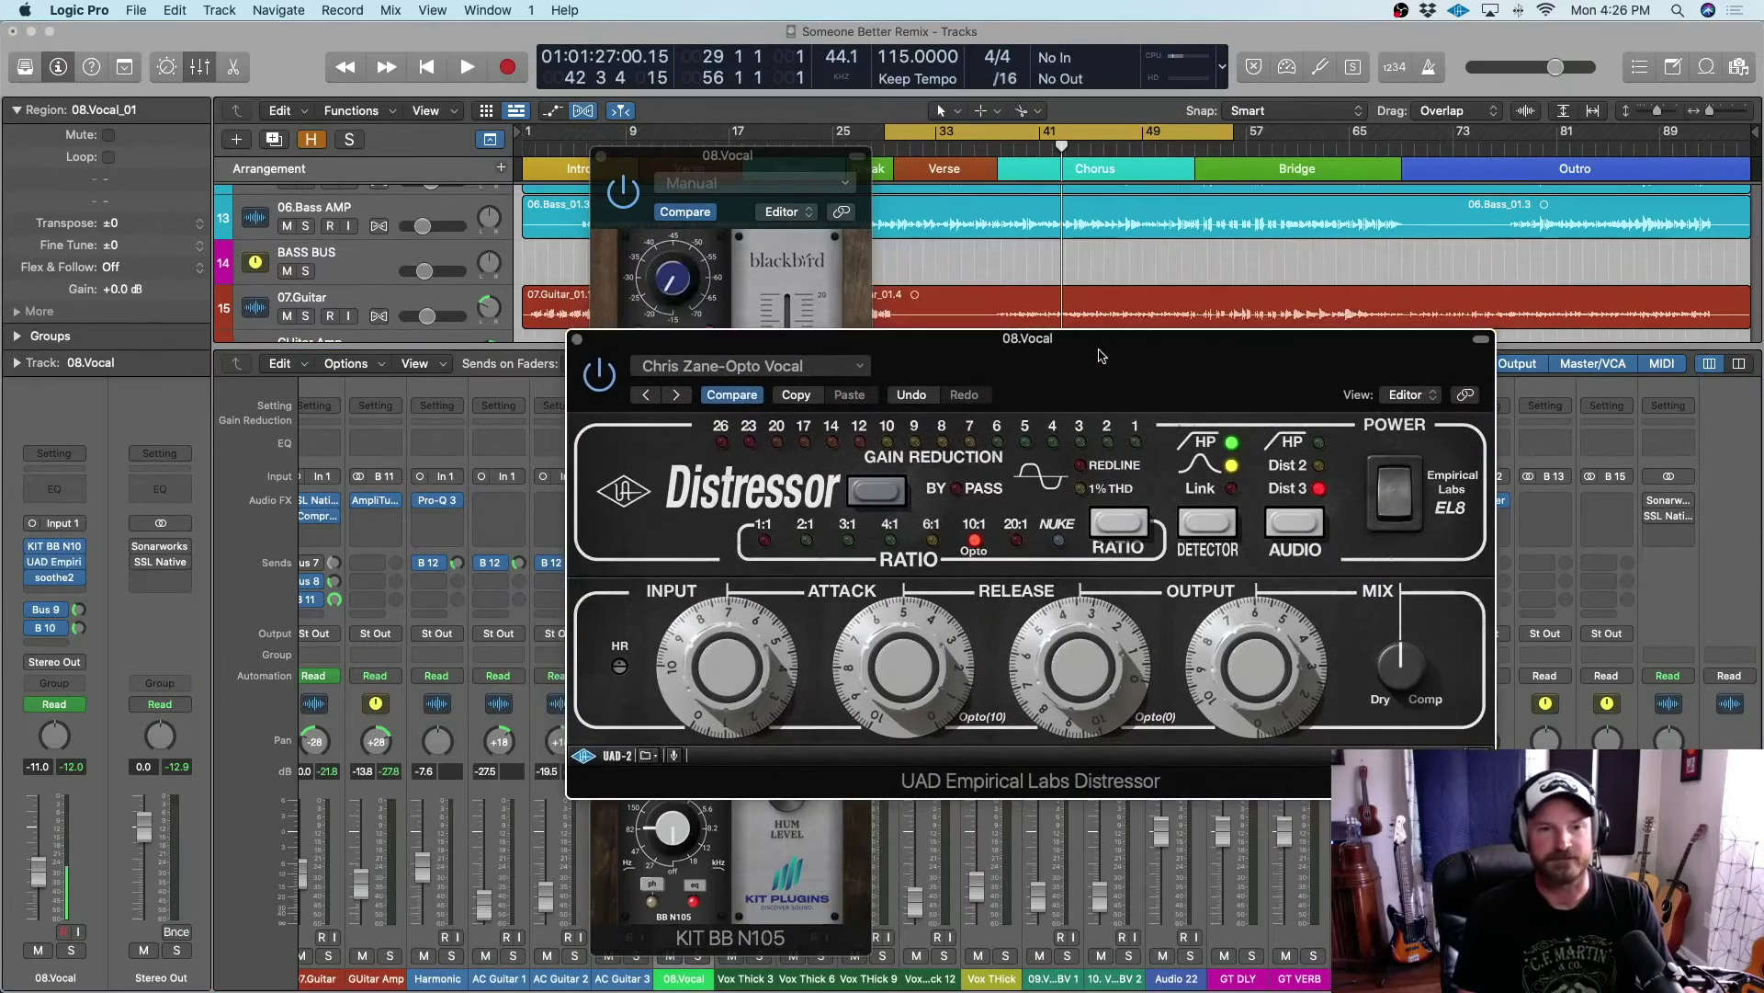
left_click(62, 588)
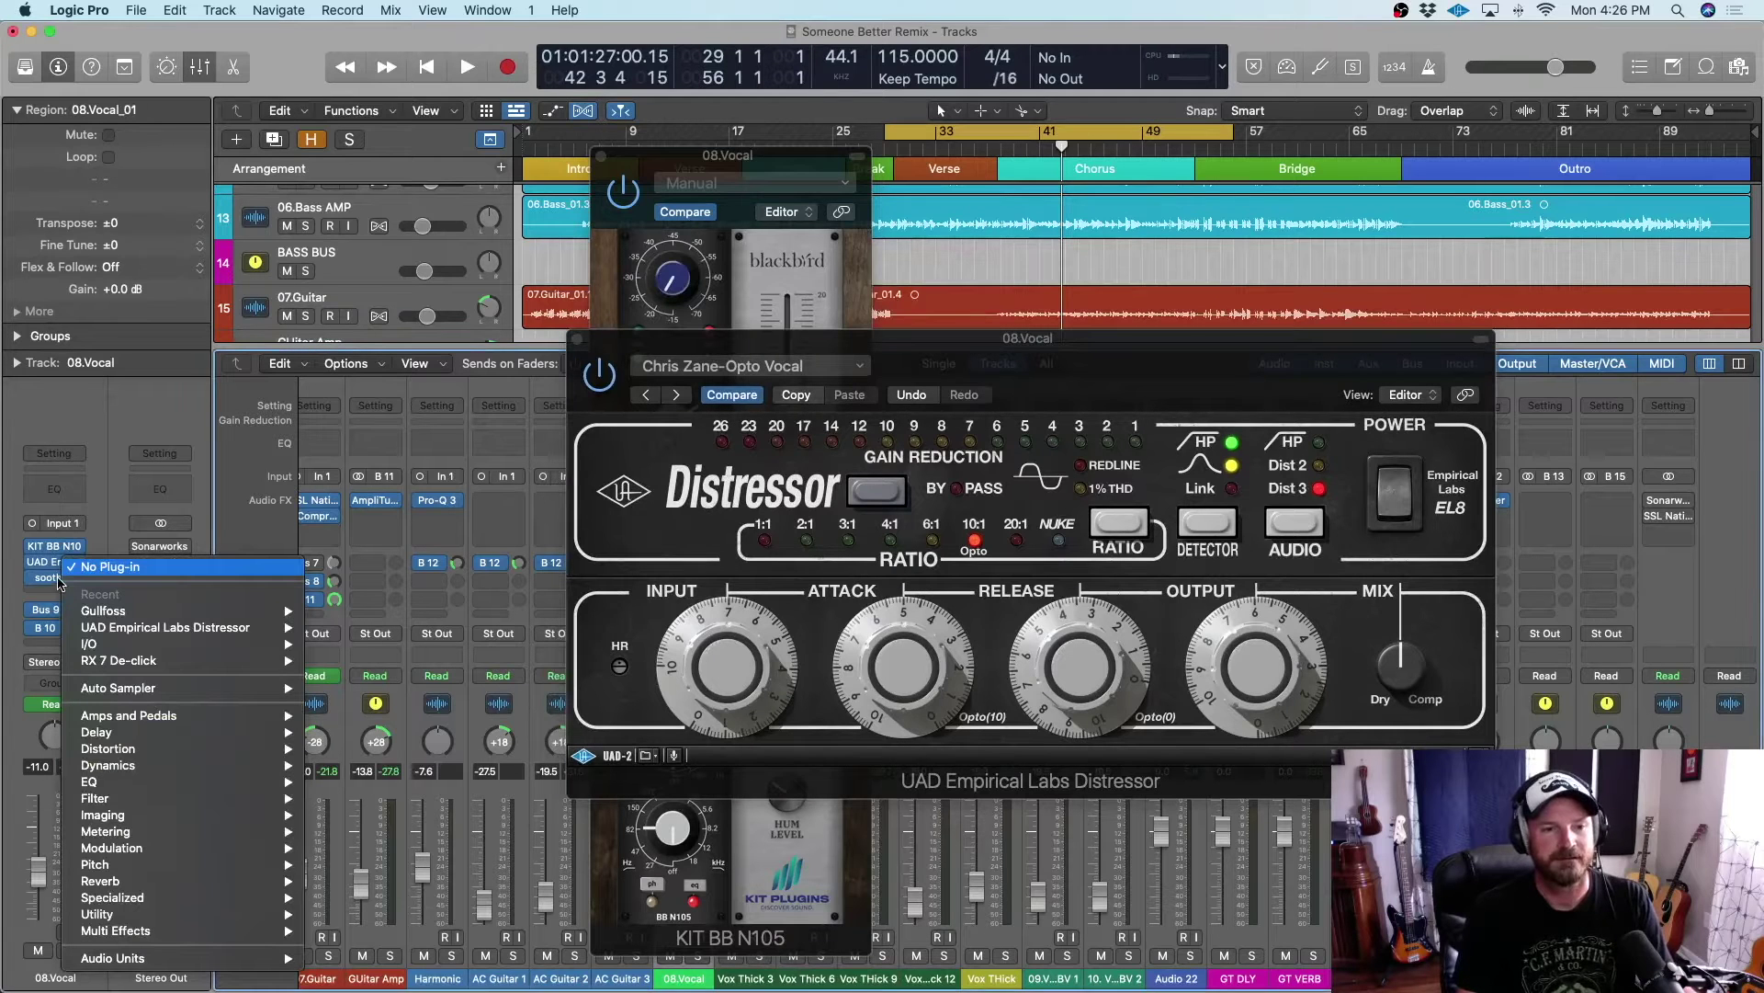
left_click(52, 587)
left_click(53, 579)
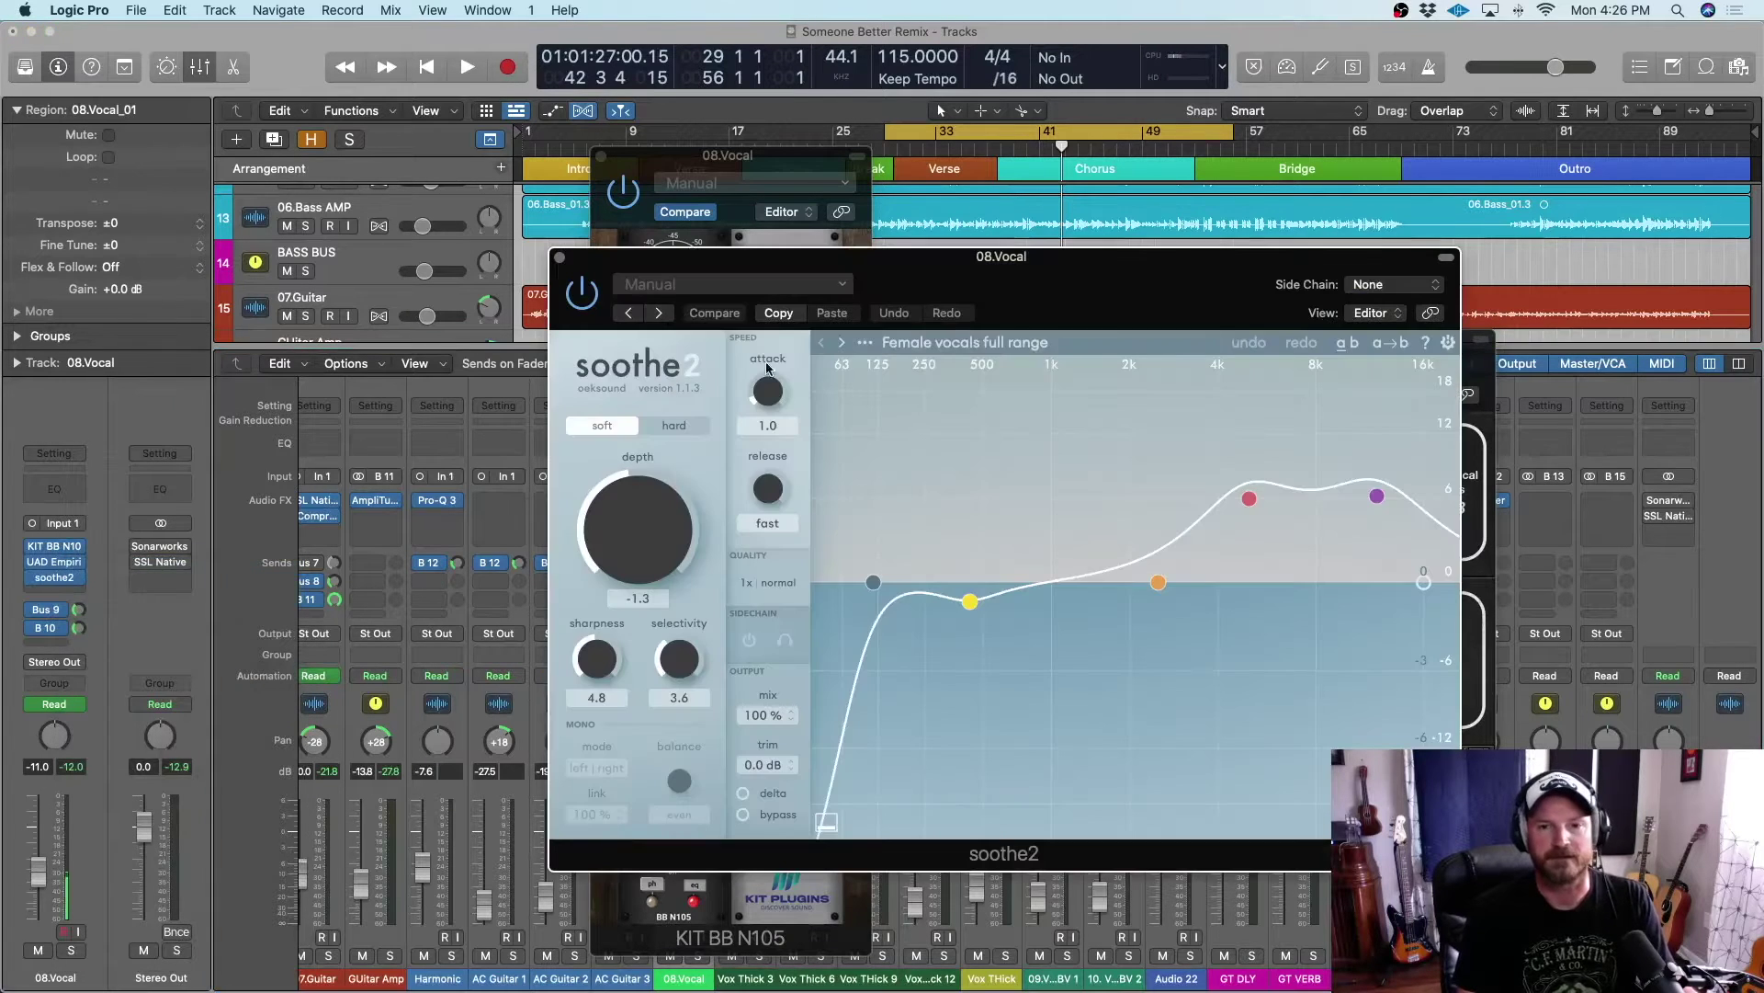
left_click_drag(1015, 292, 1057, 317)
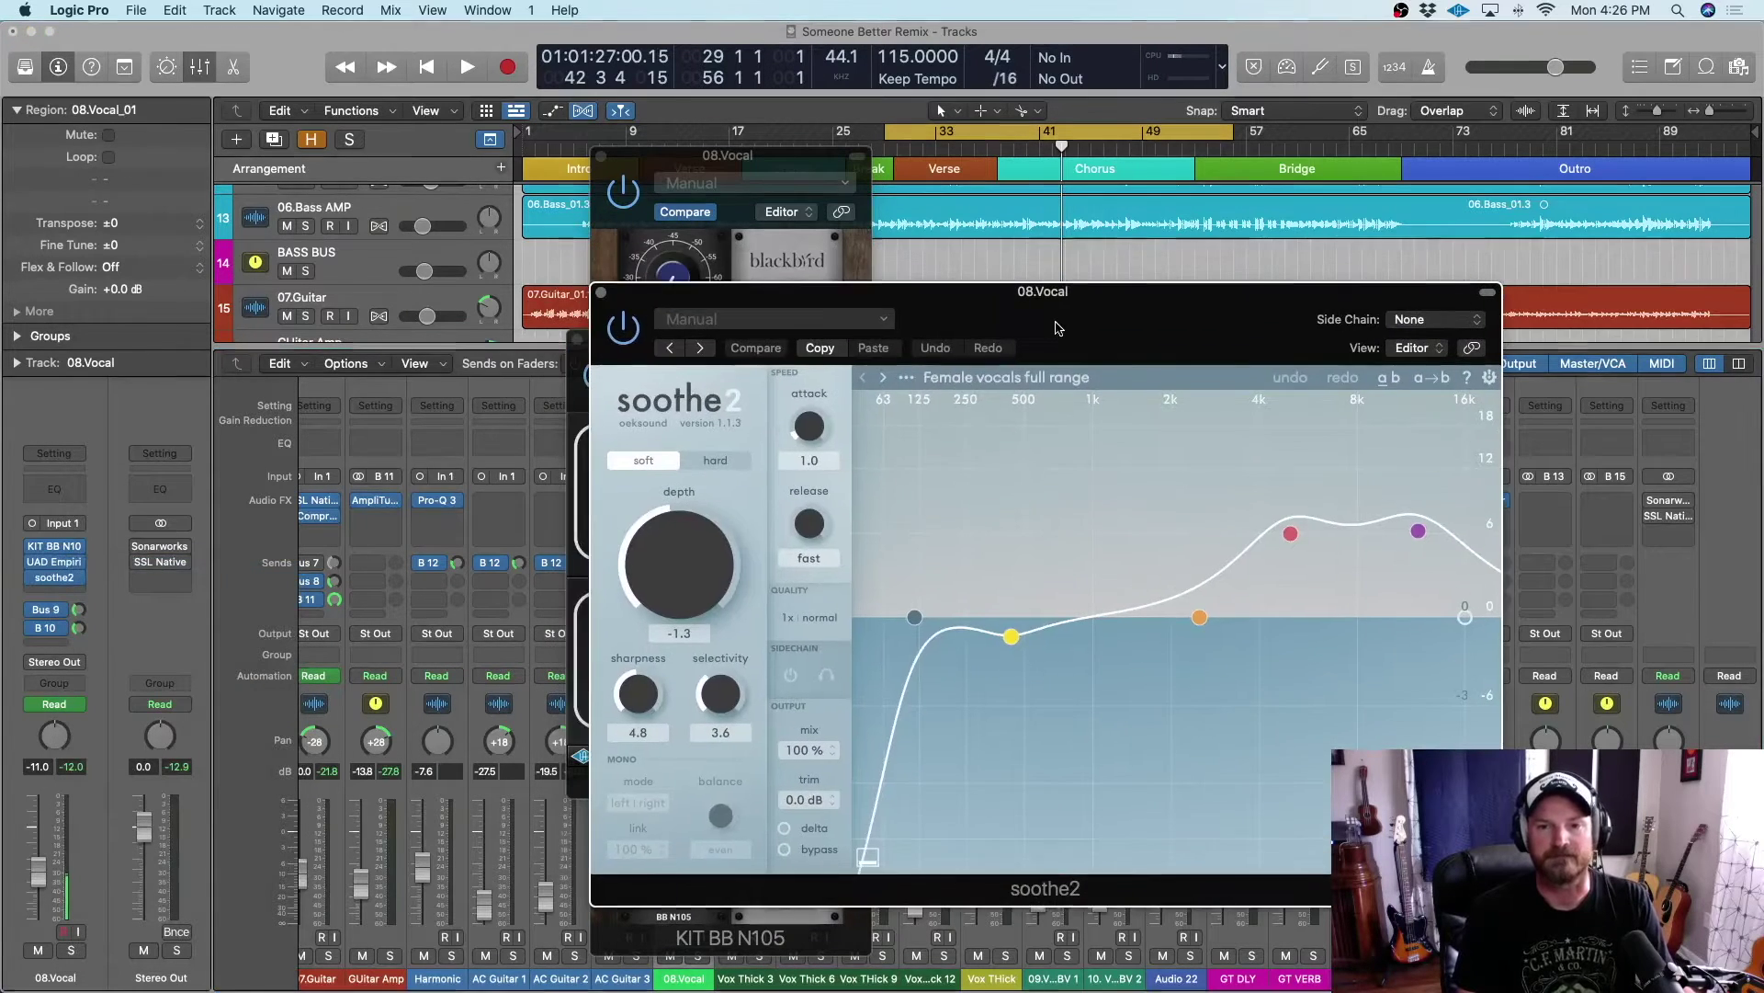
left_click(602, 283)
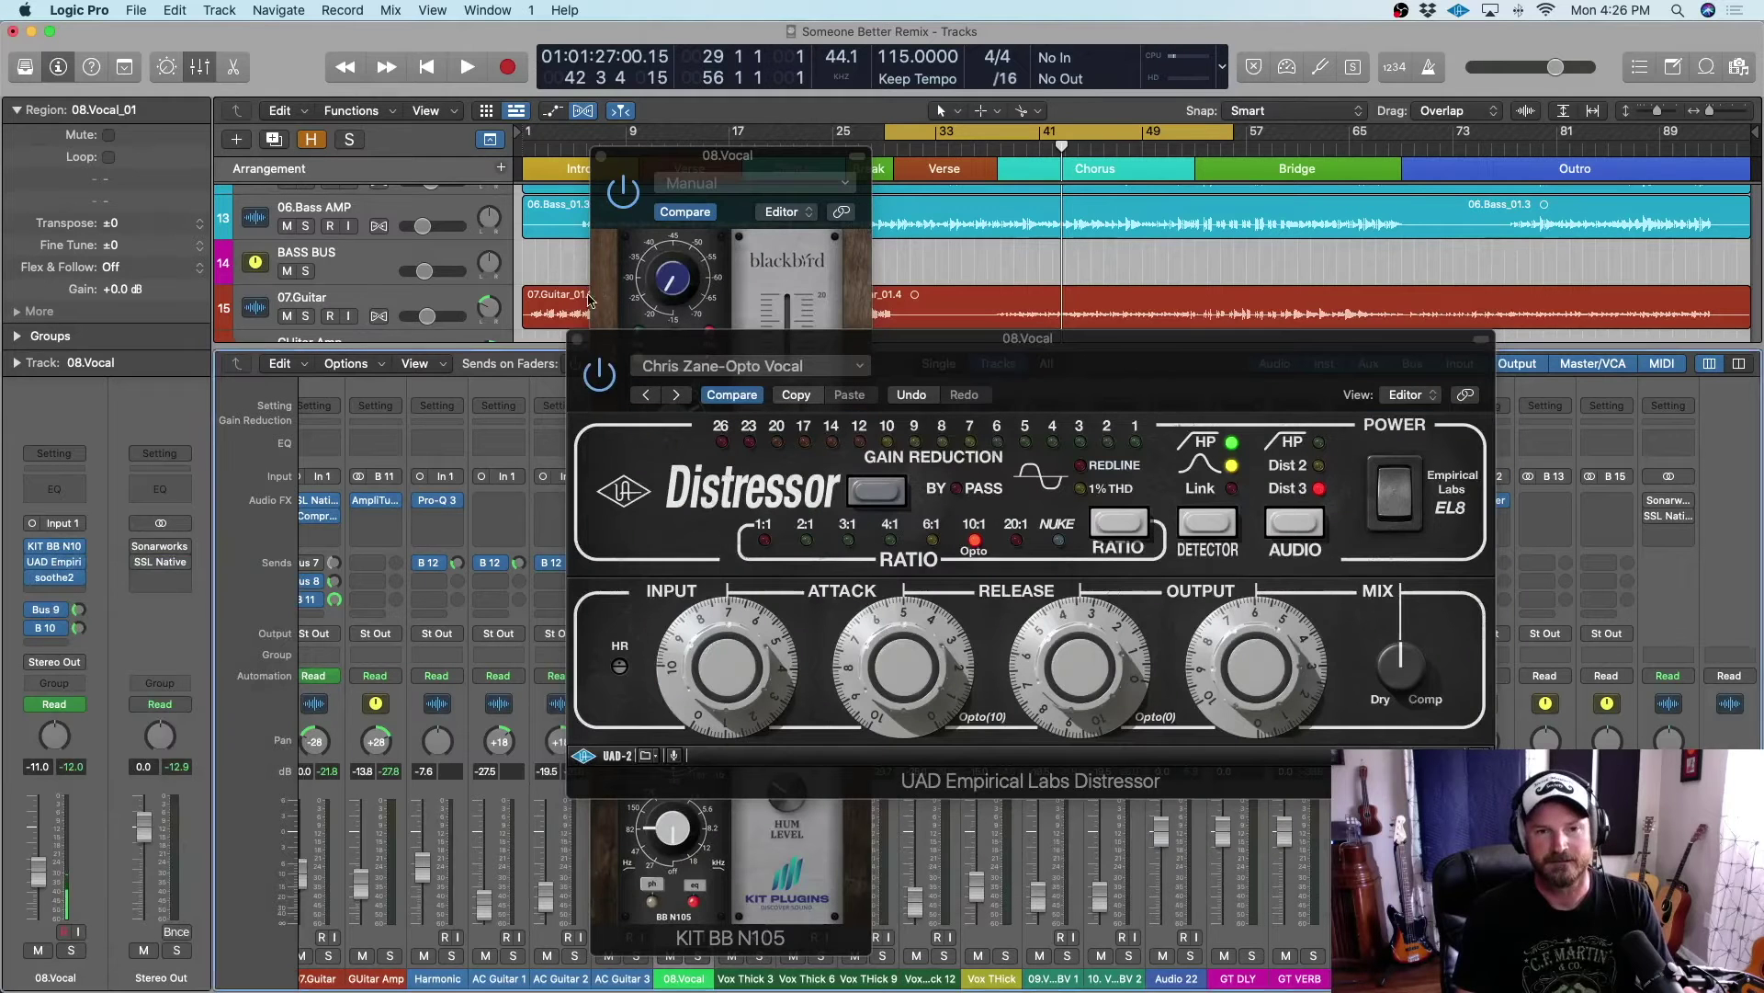
left_click(577, 347)
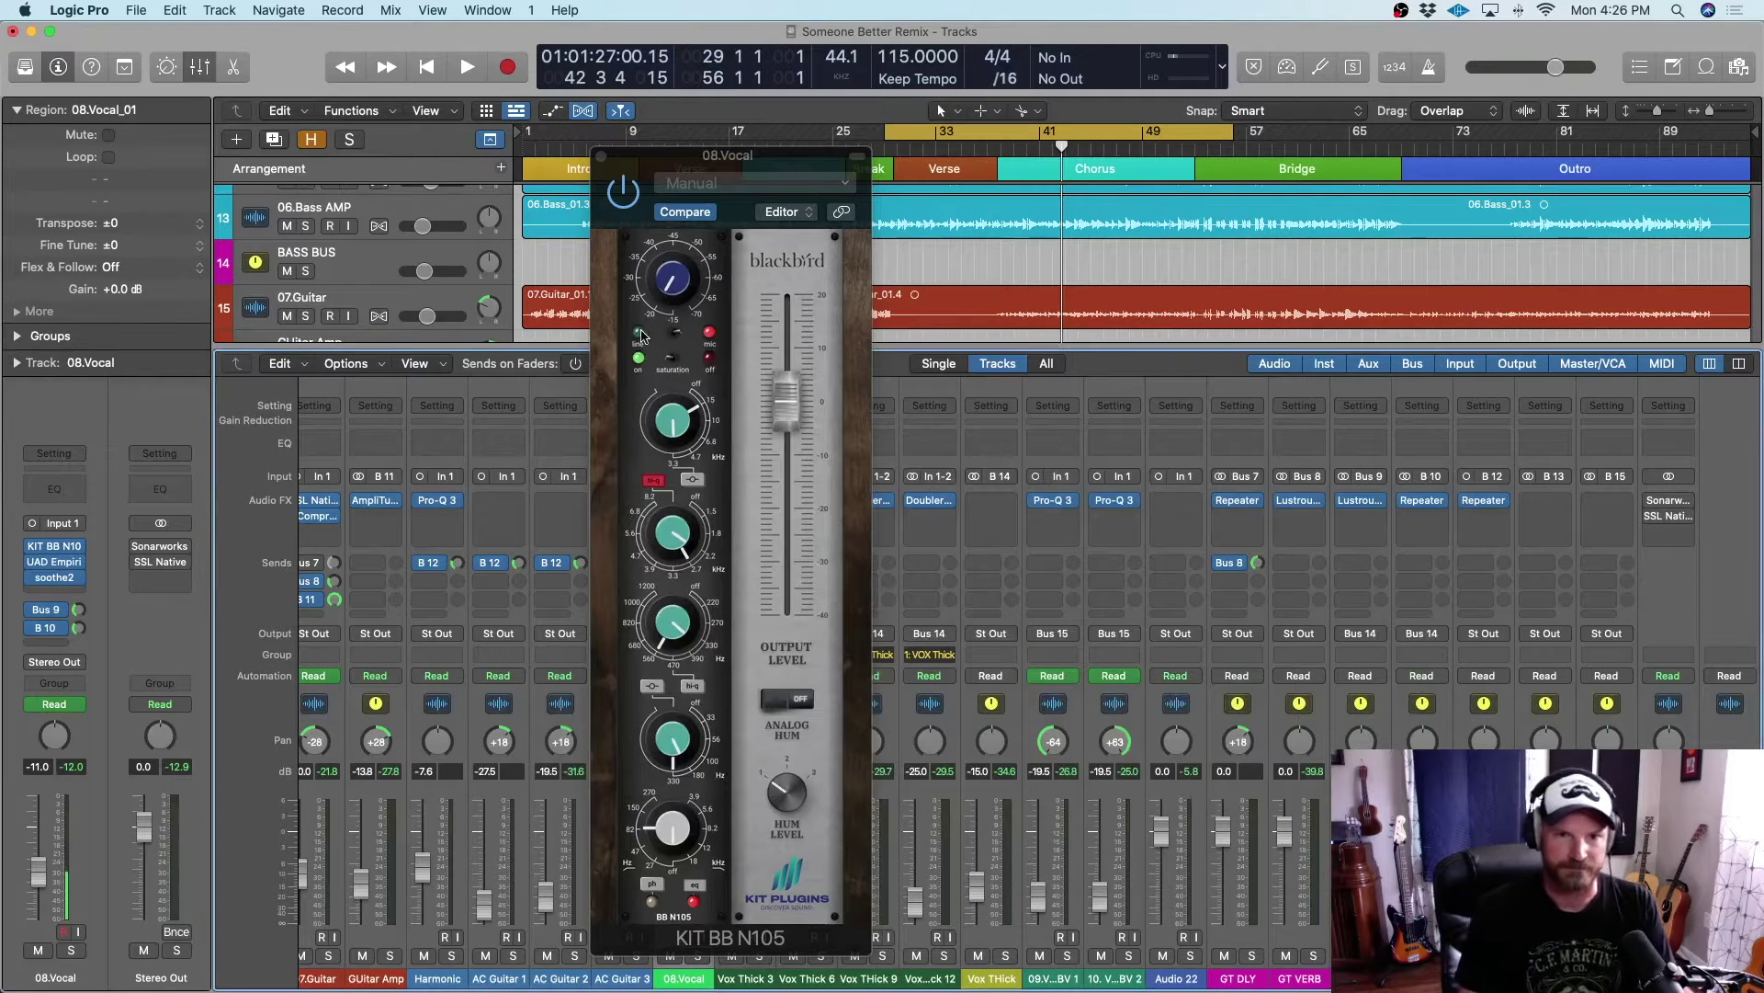
Play the song, solo the 08.Vocal channel to hear it alone, and stop playback
left_click(467, 69)
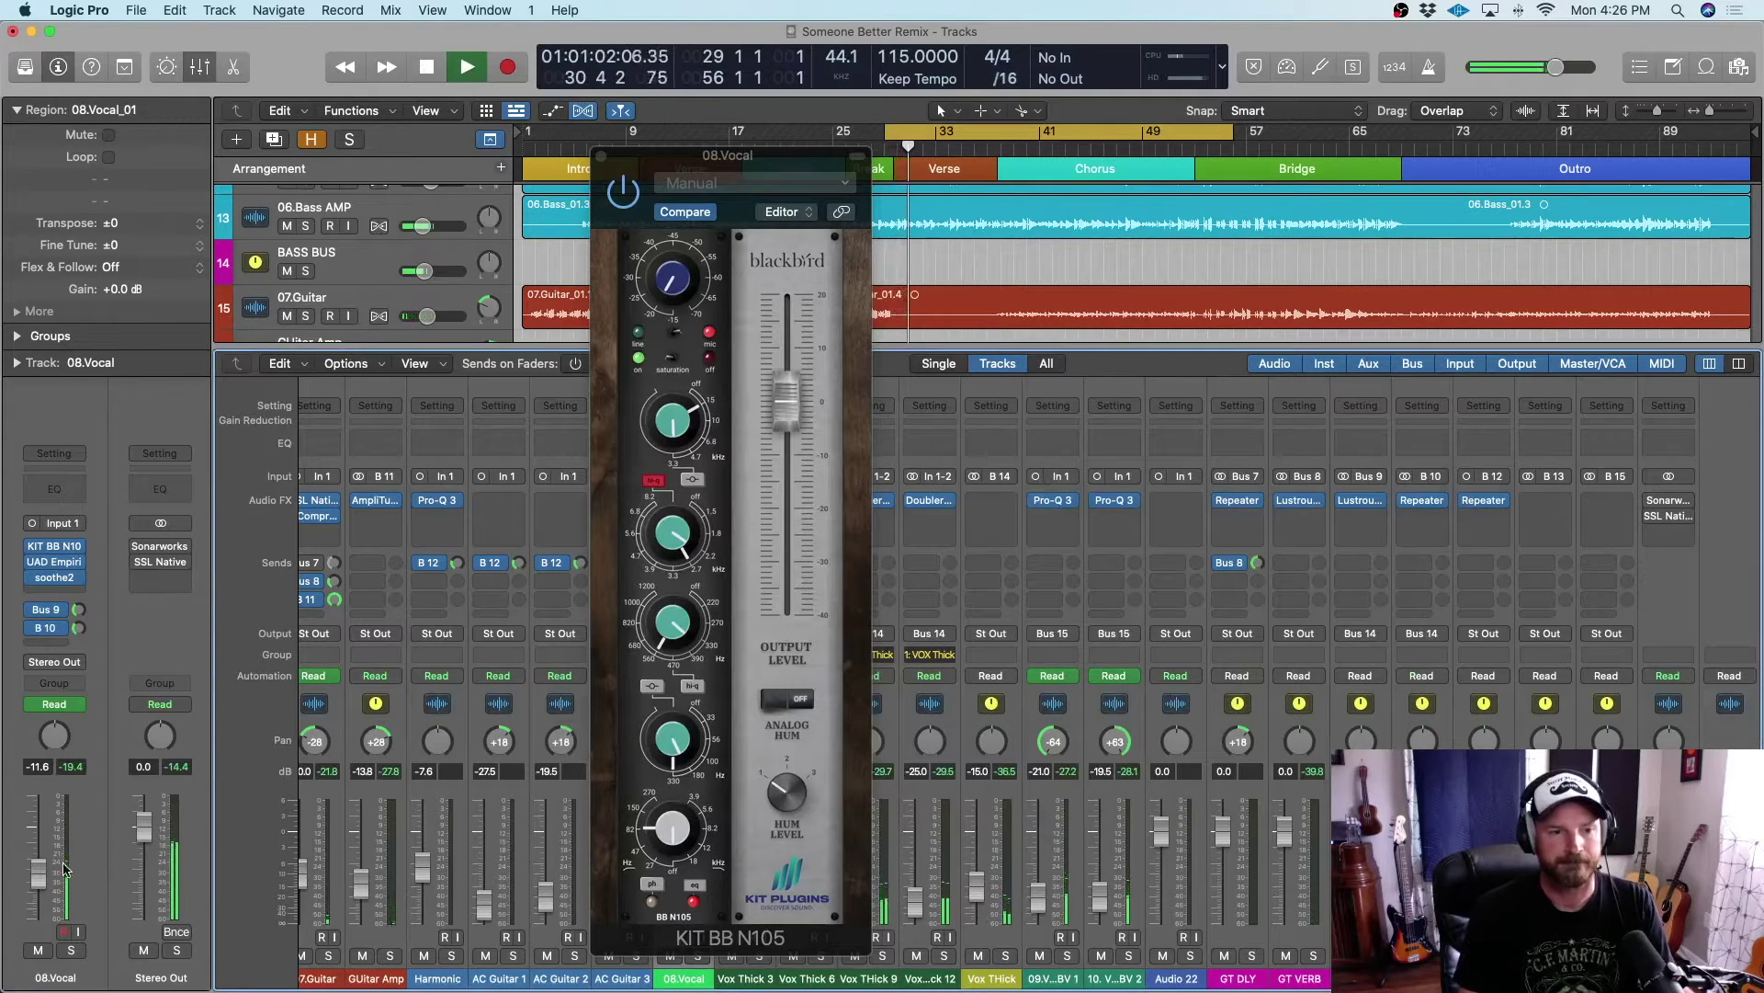
left_click(71, 949)
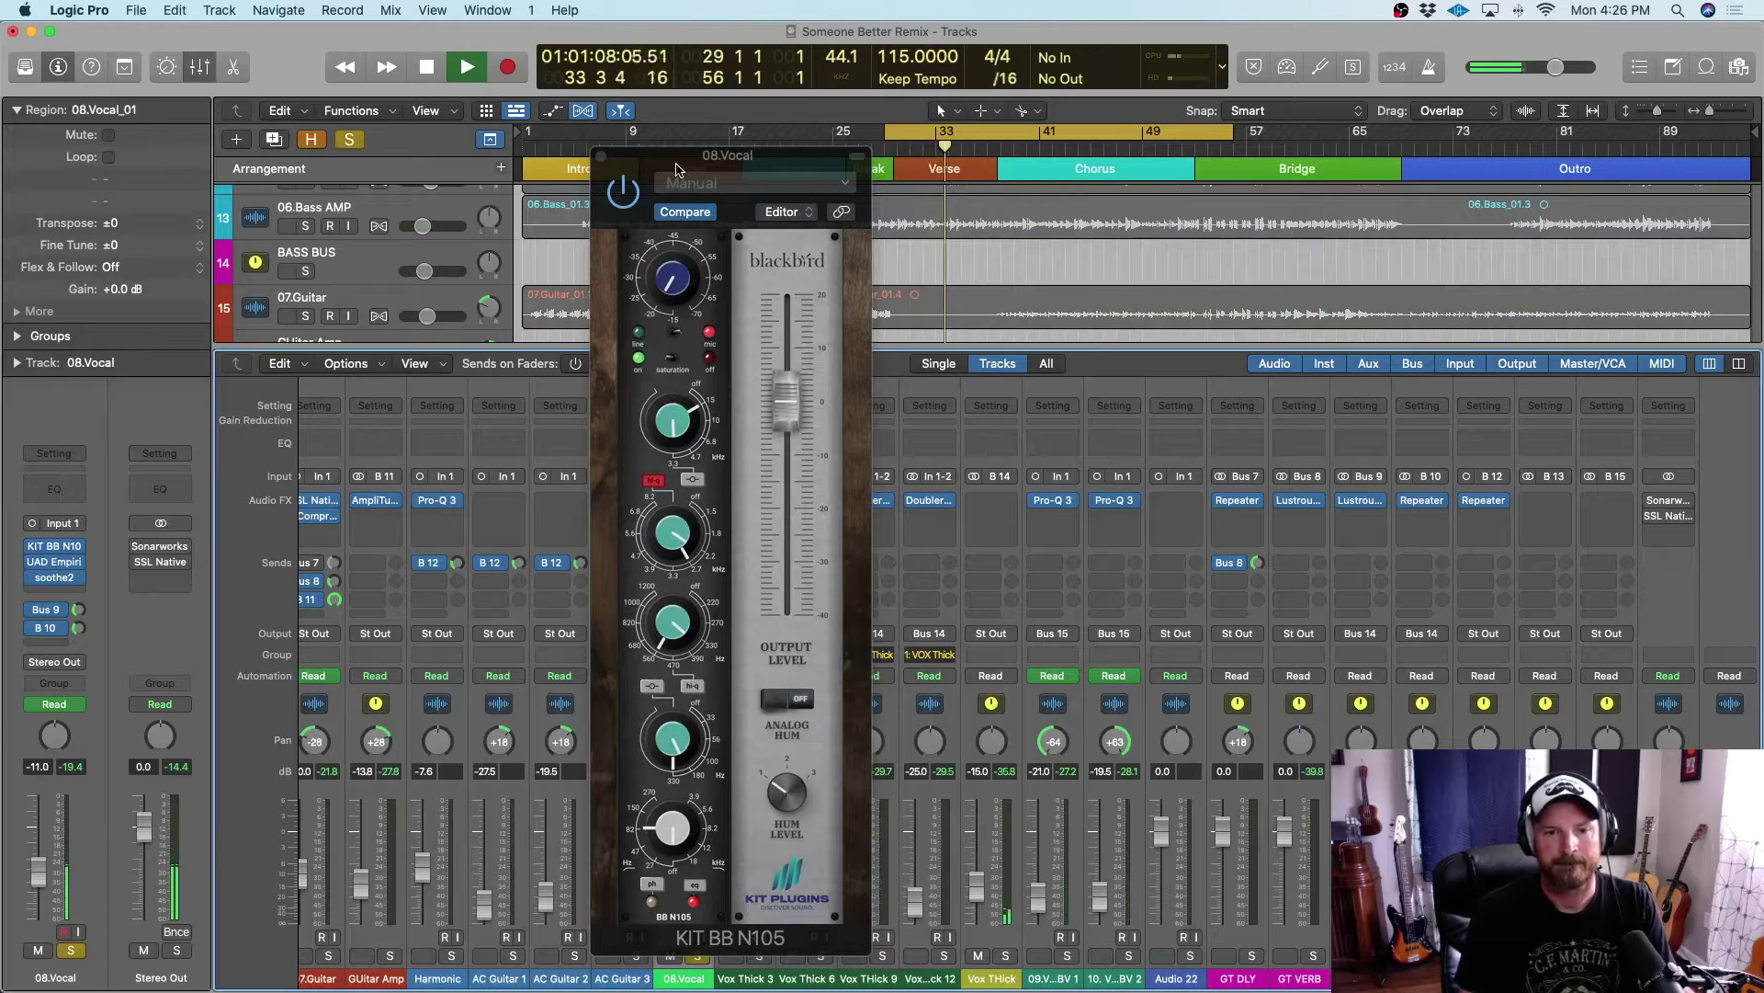
left_click(429, 70)
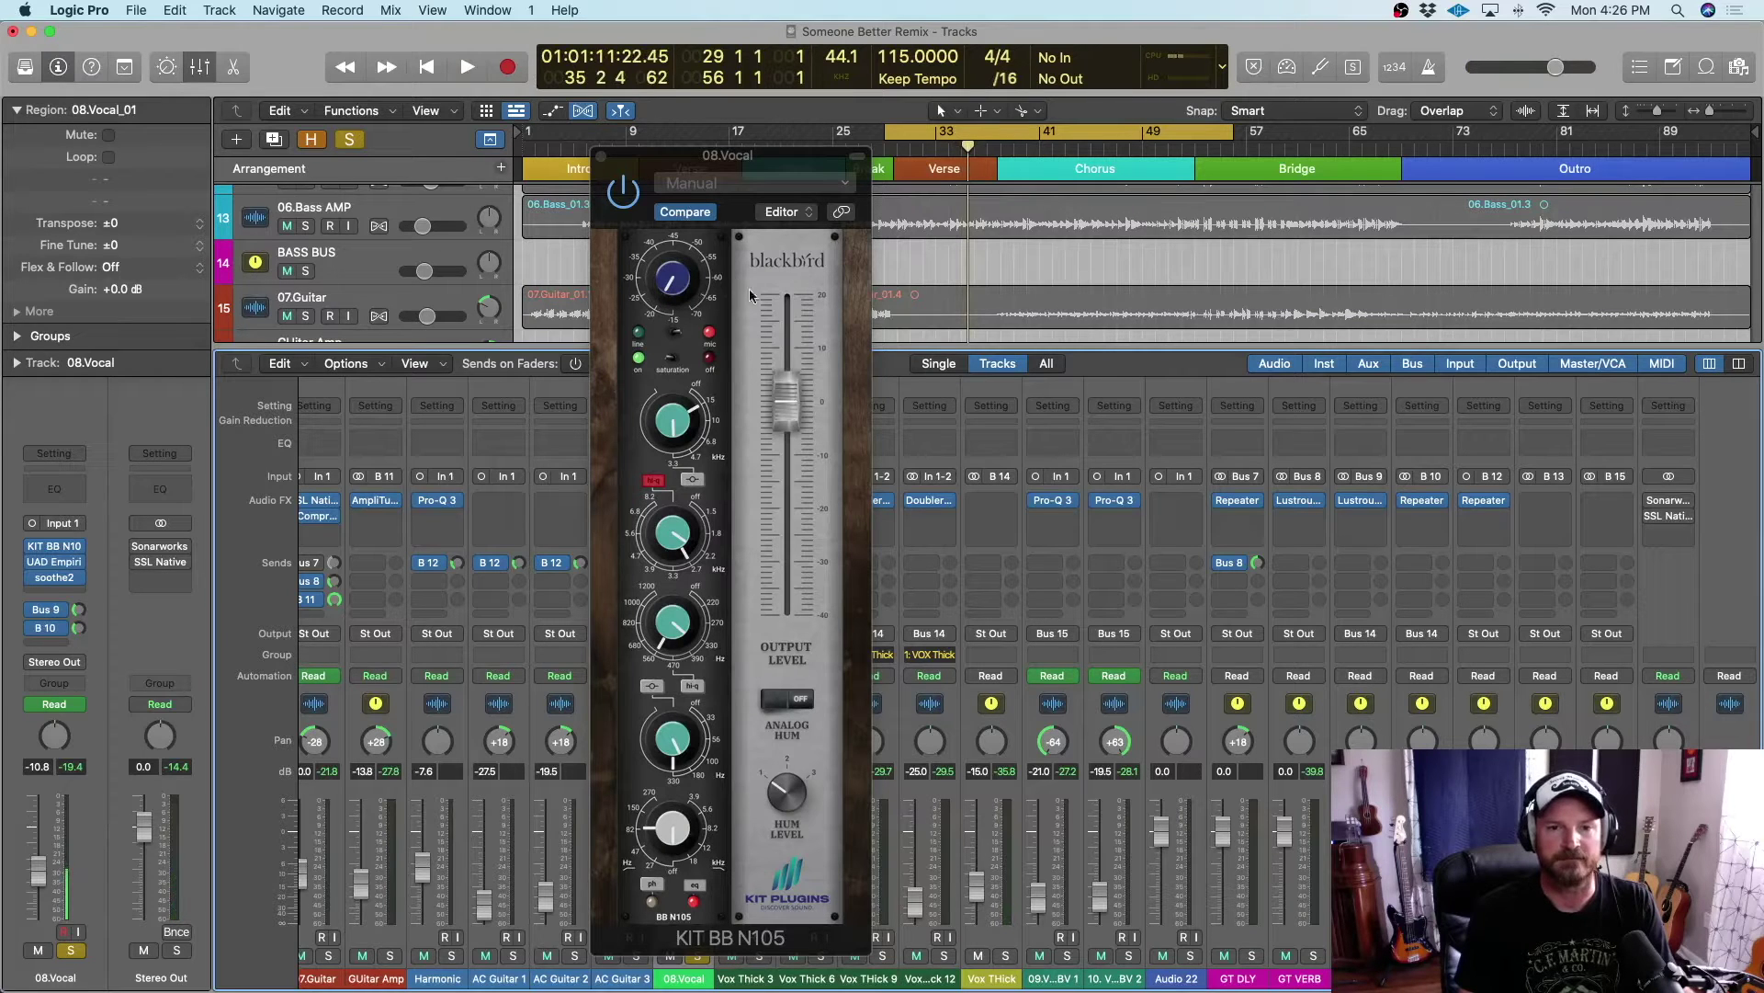
Switch the KIT BB N105 input to line and back to mic, and toggle its saturation off and on
left_click(648, 340)
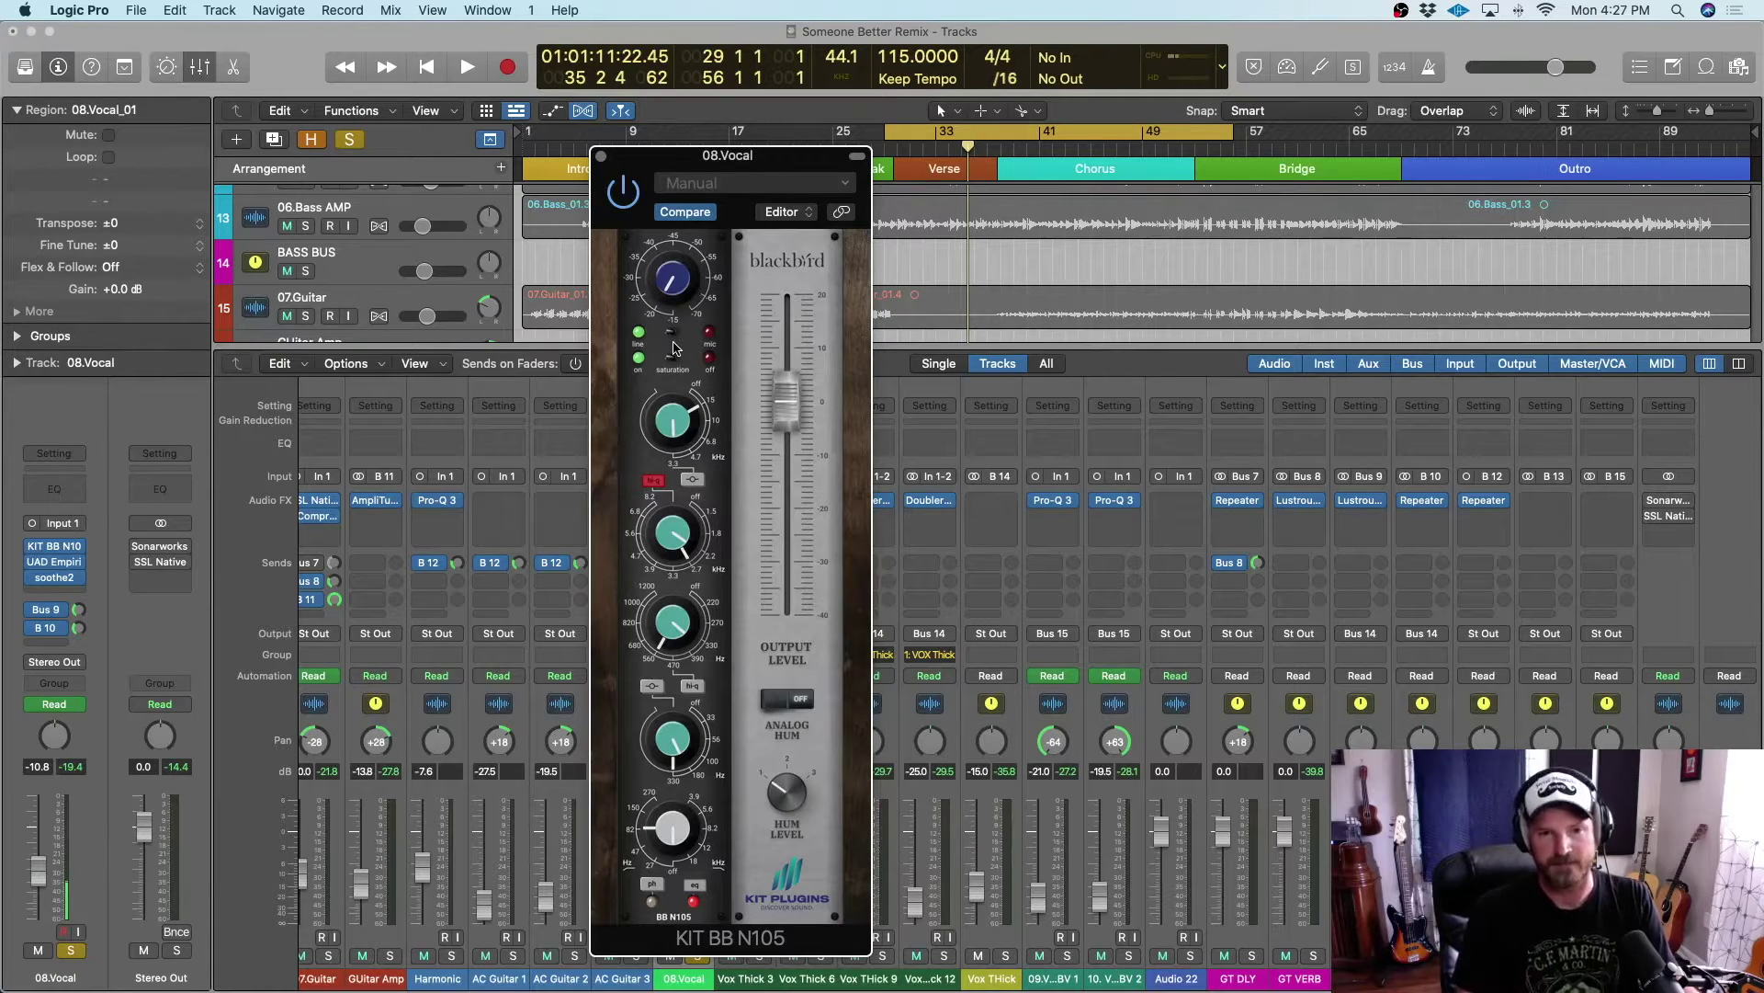
left_click(712, 342)
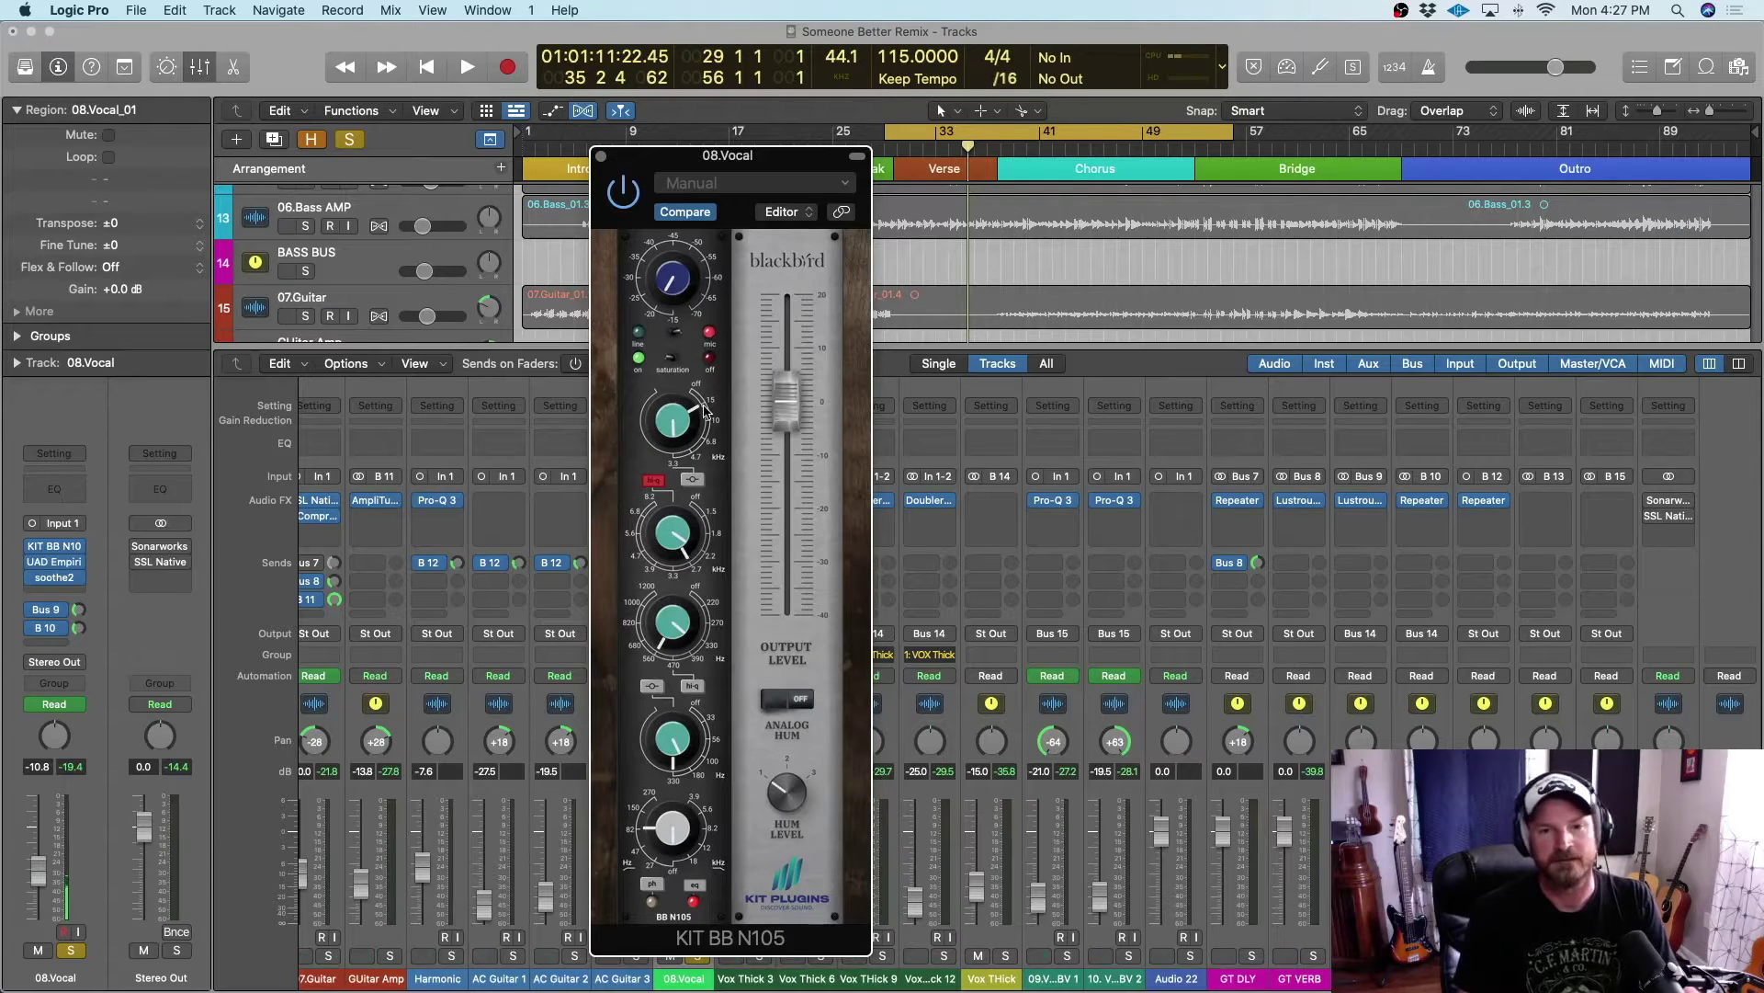
left_click(676, 366)
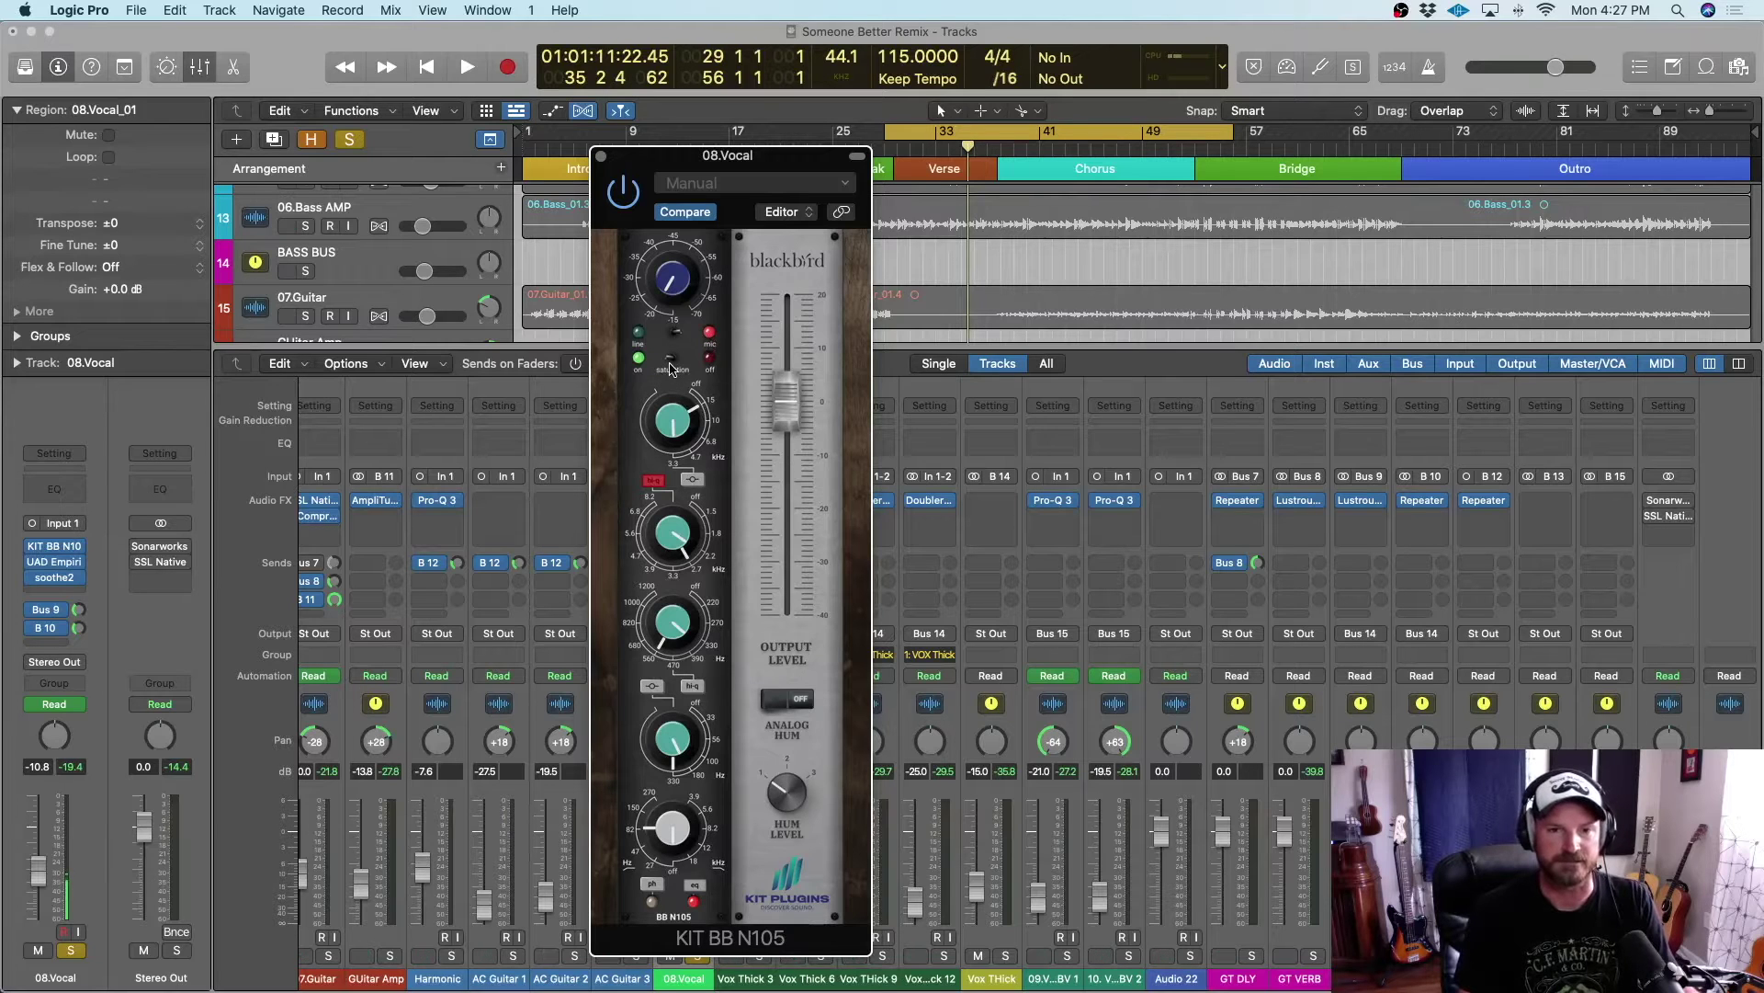
left_click(675, 365)
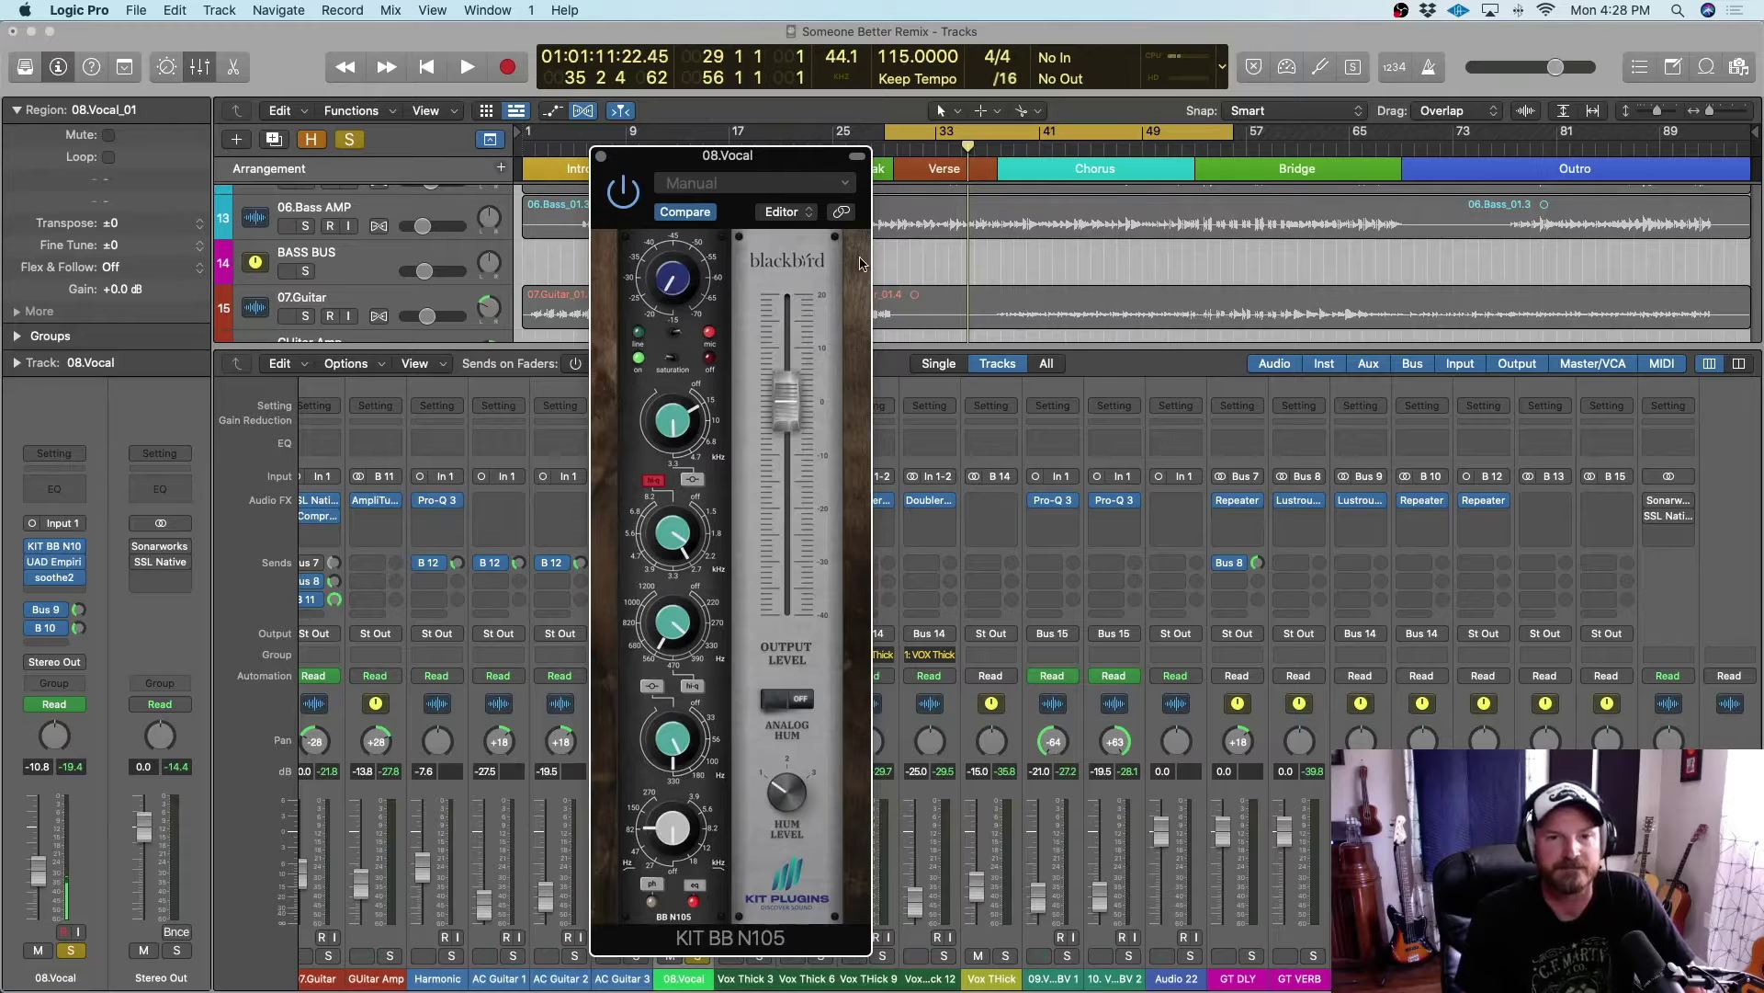
Bypass the Distressor, soothe2 and both bus sends on 08.Vocal, and audition the vocal with the KIT BB N105 switched off and on
left_click(32, 564)
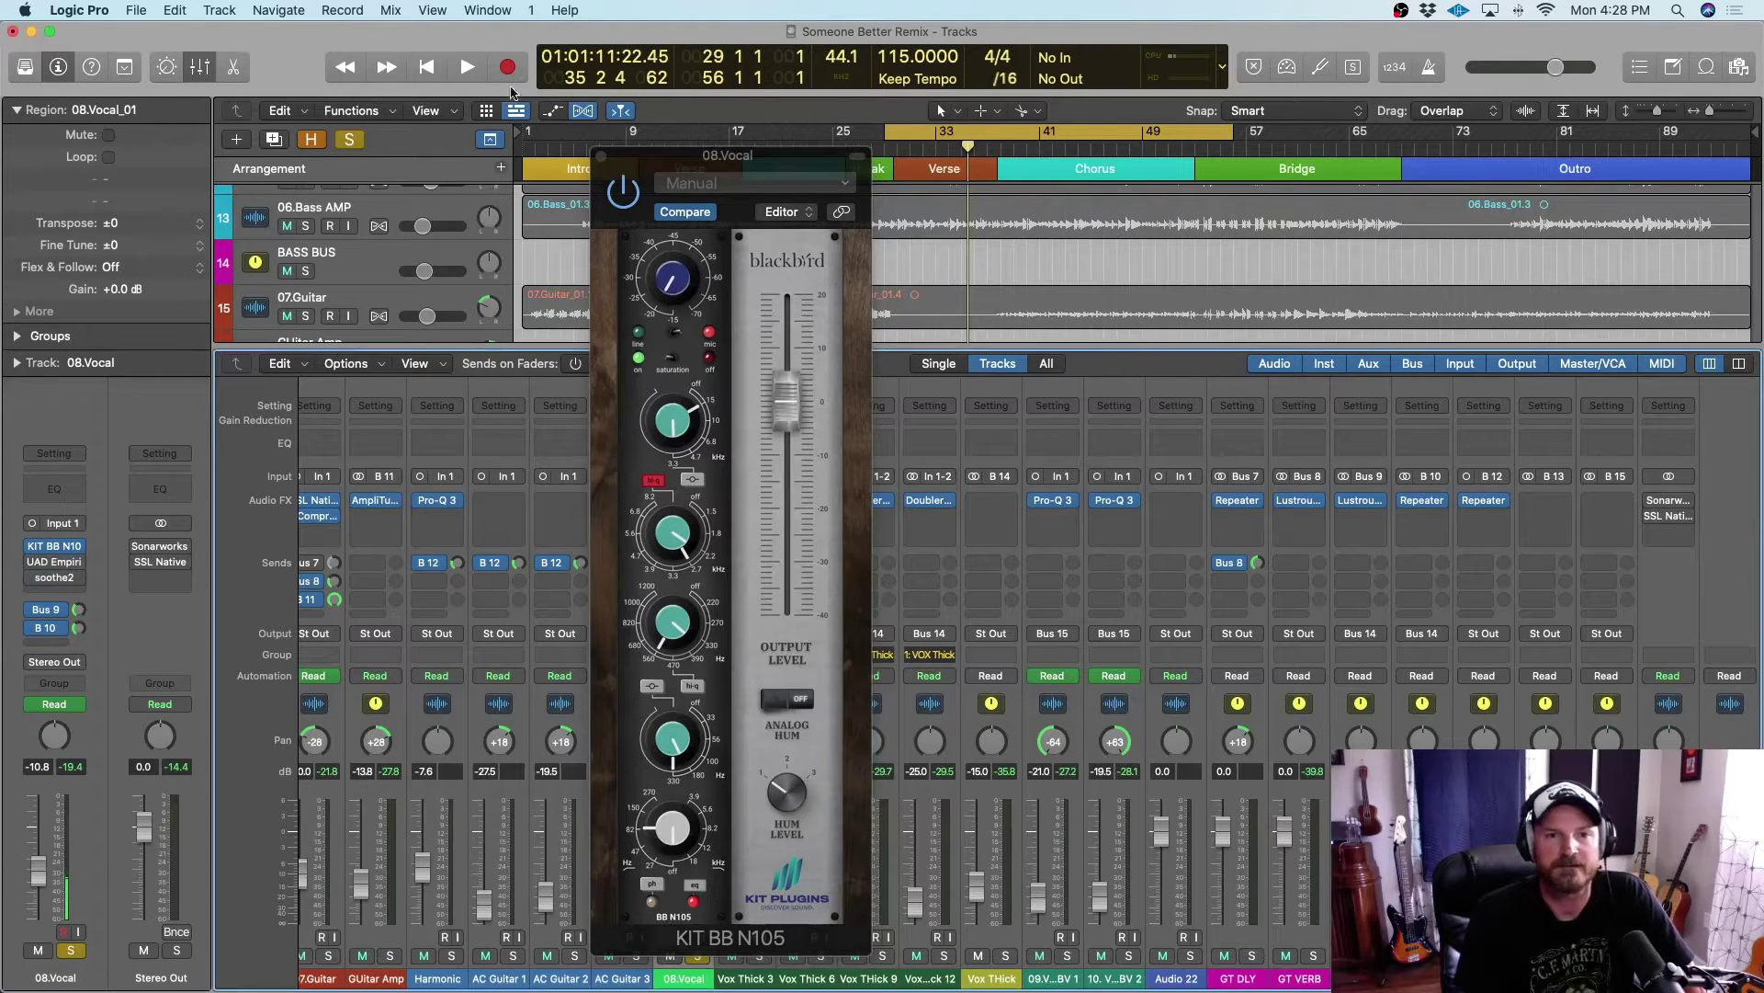
left_click(470, 68)
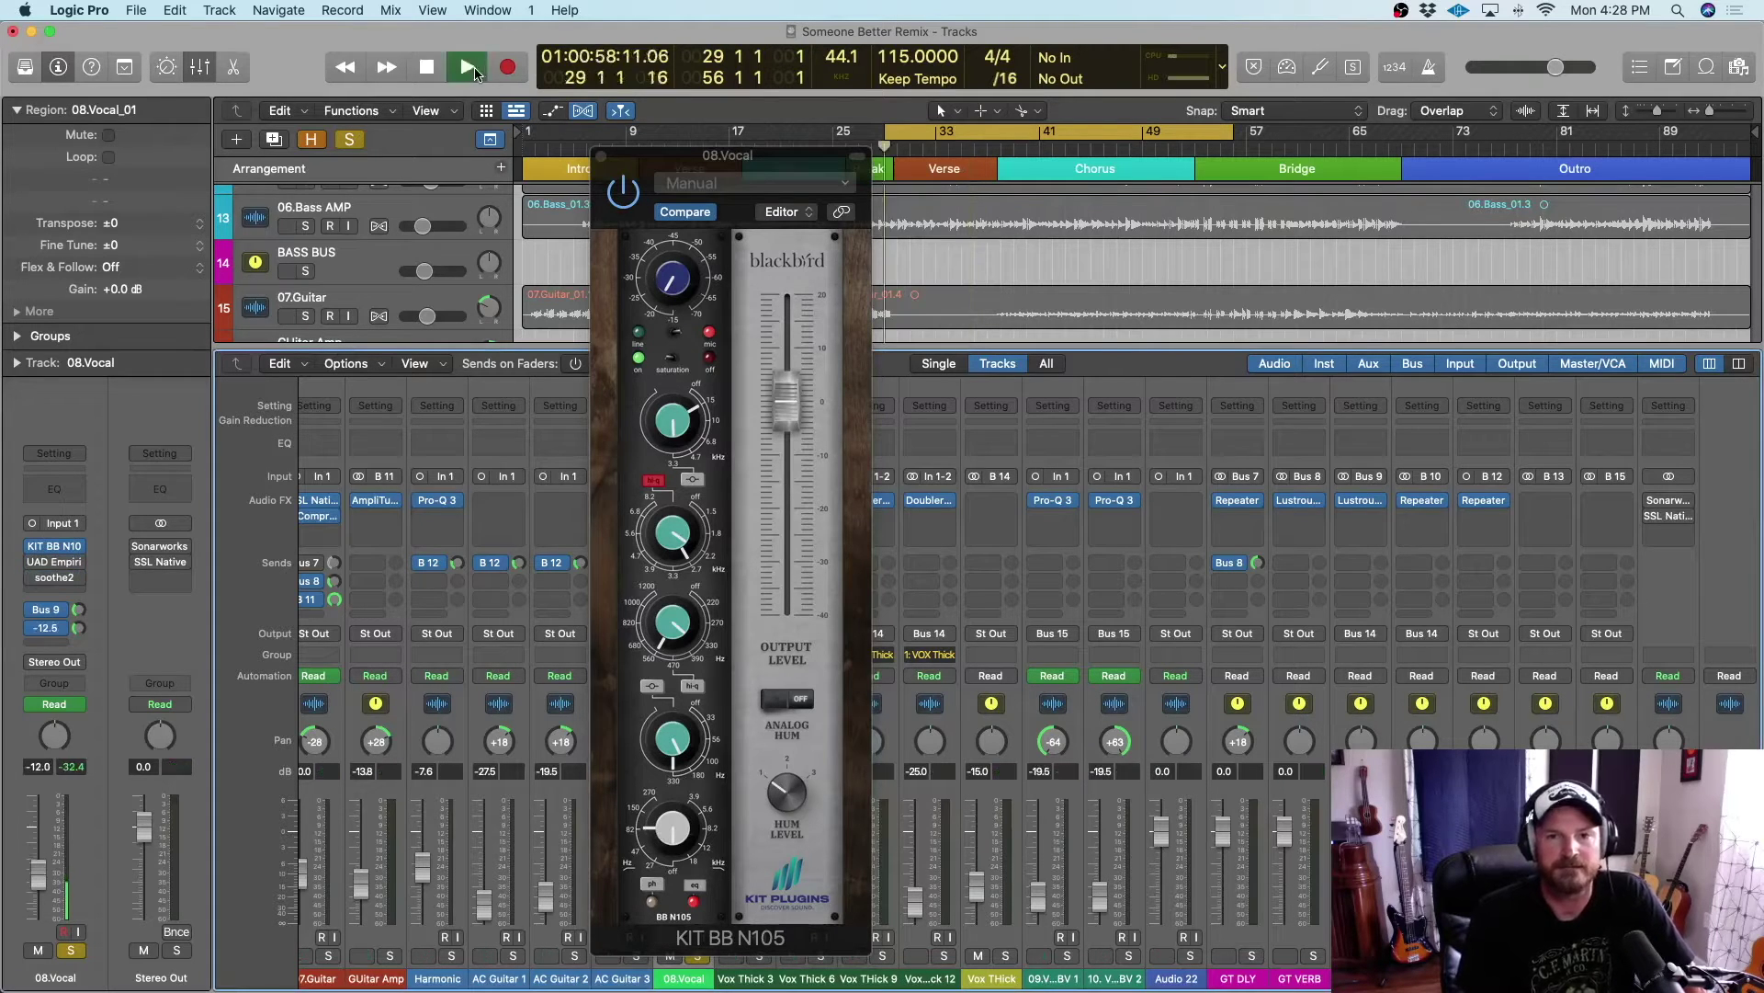
left_click(627, 206)
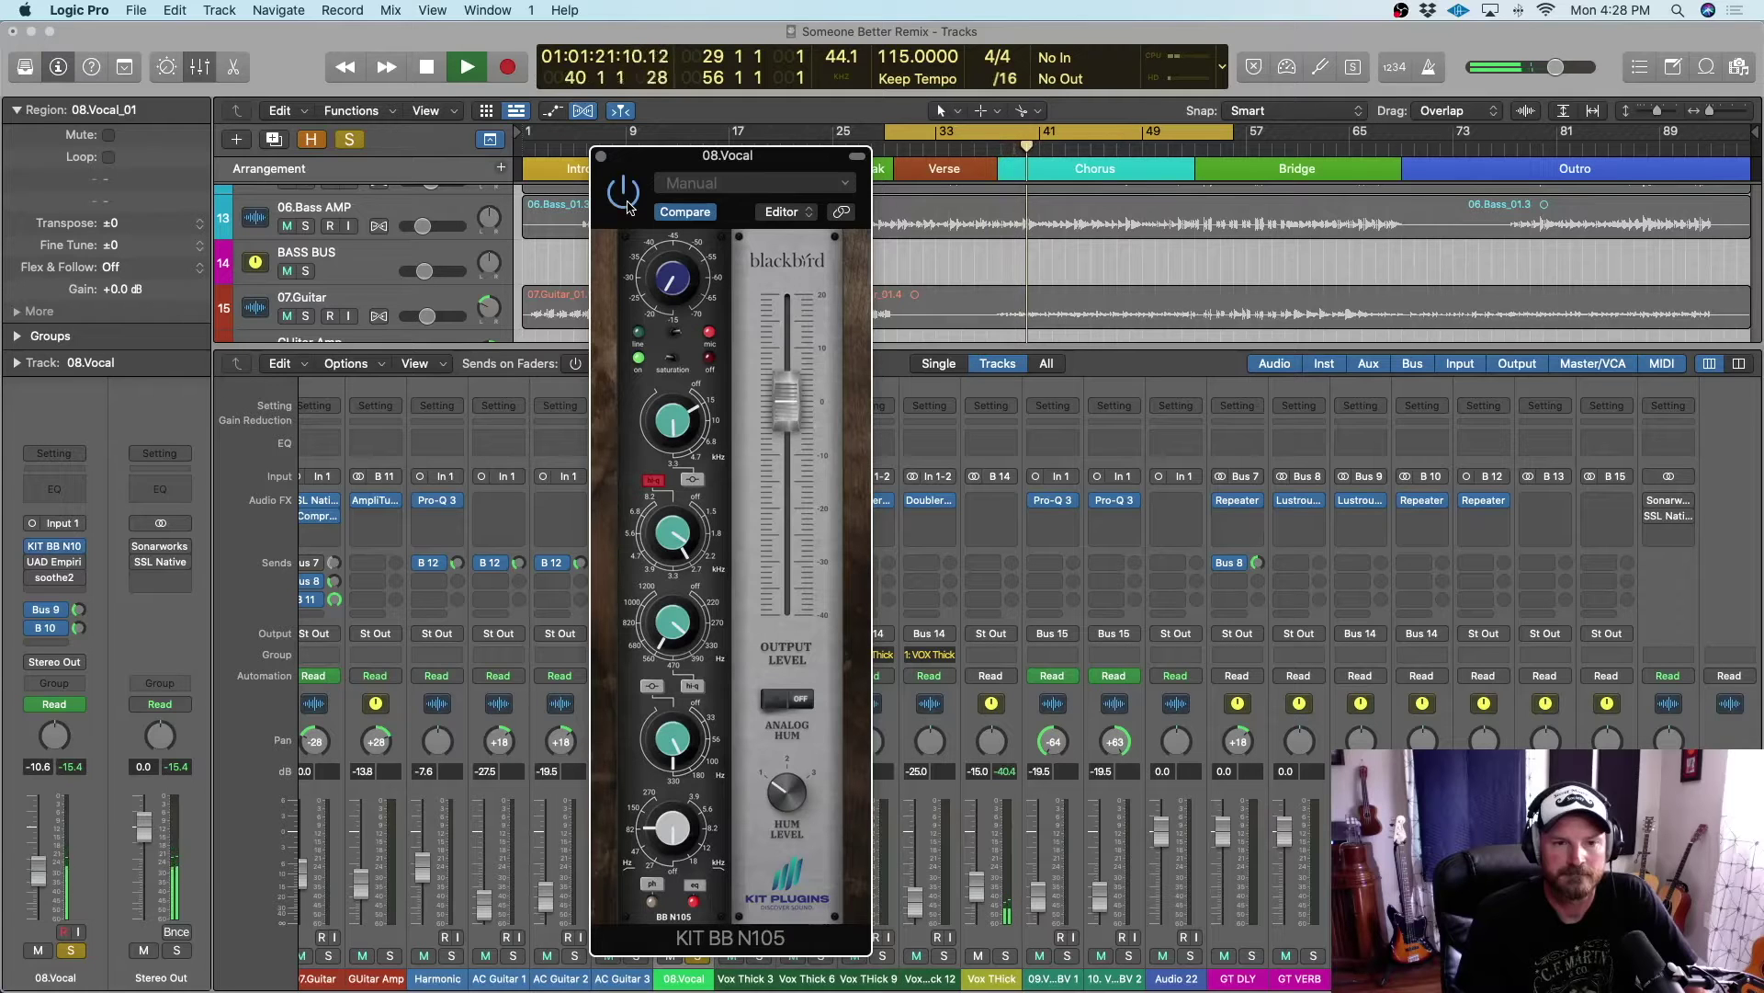
left_click(33, 629)
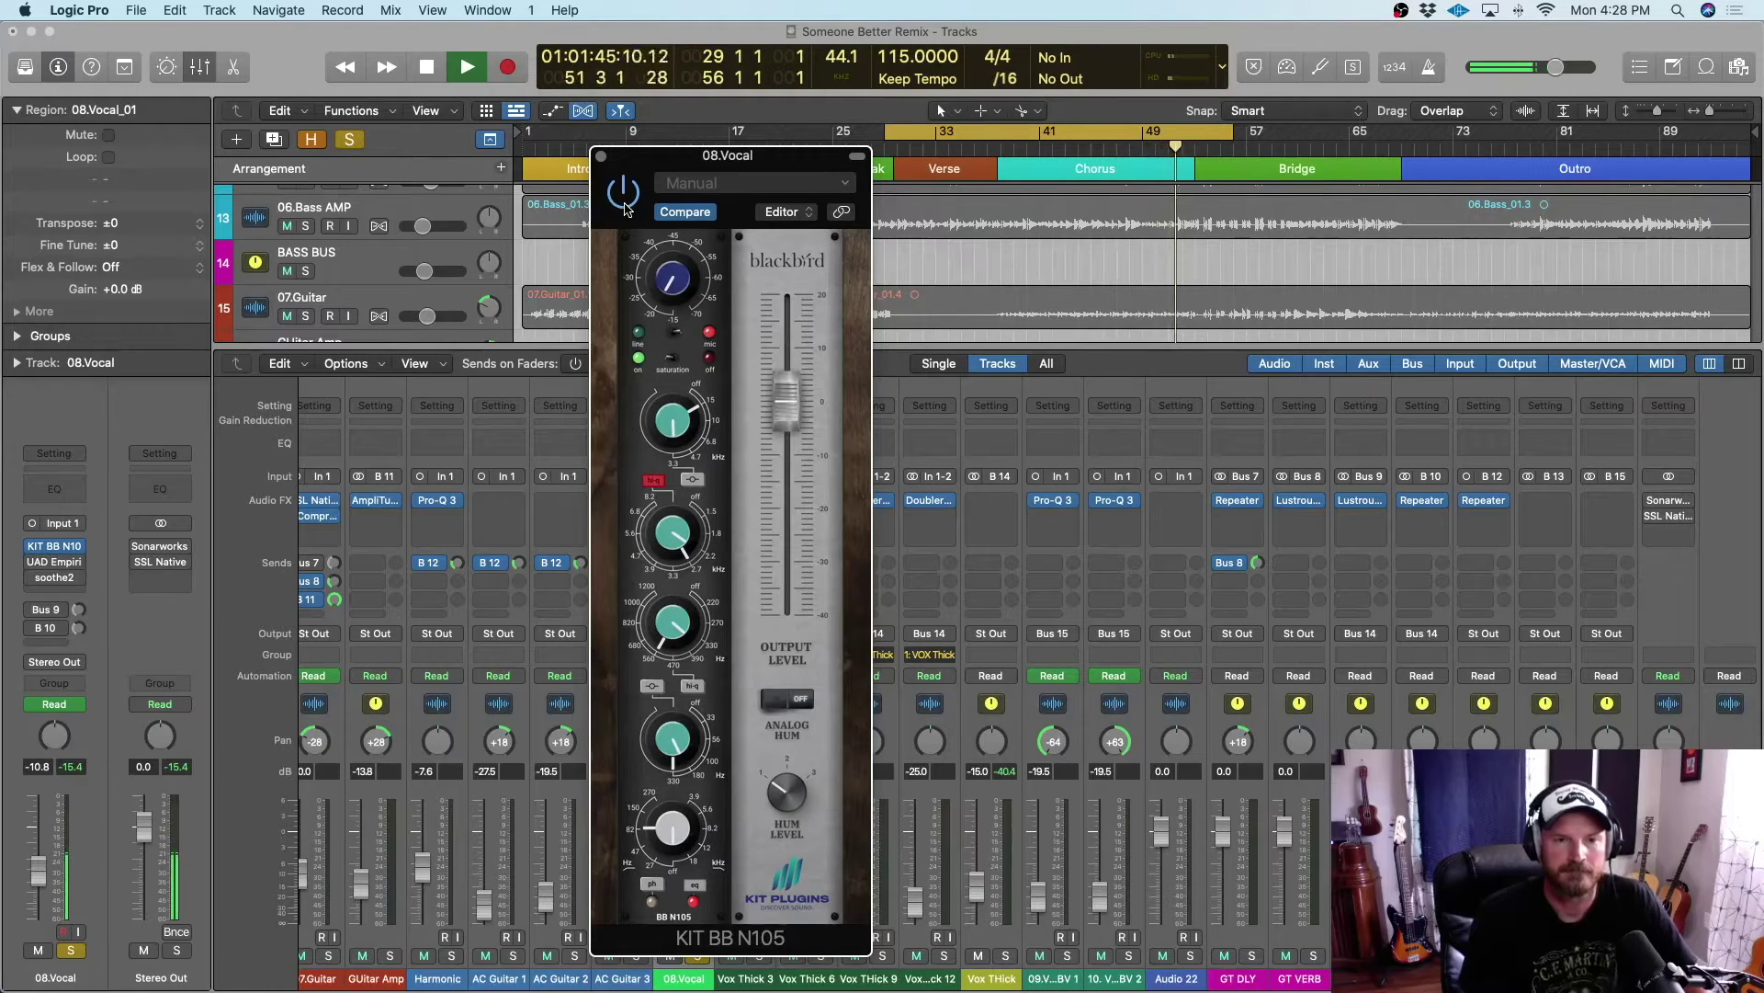
key("space")
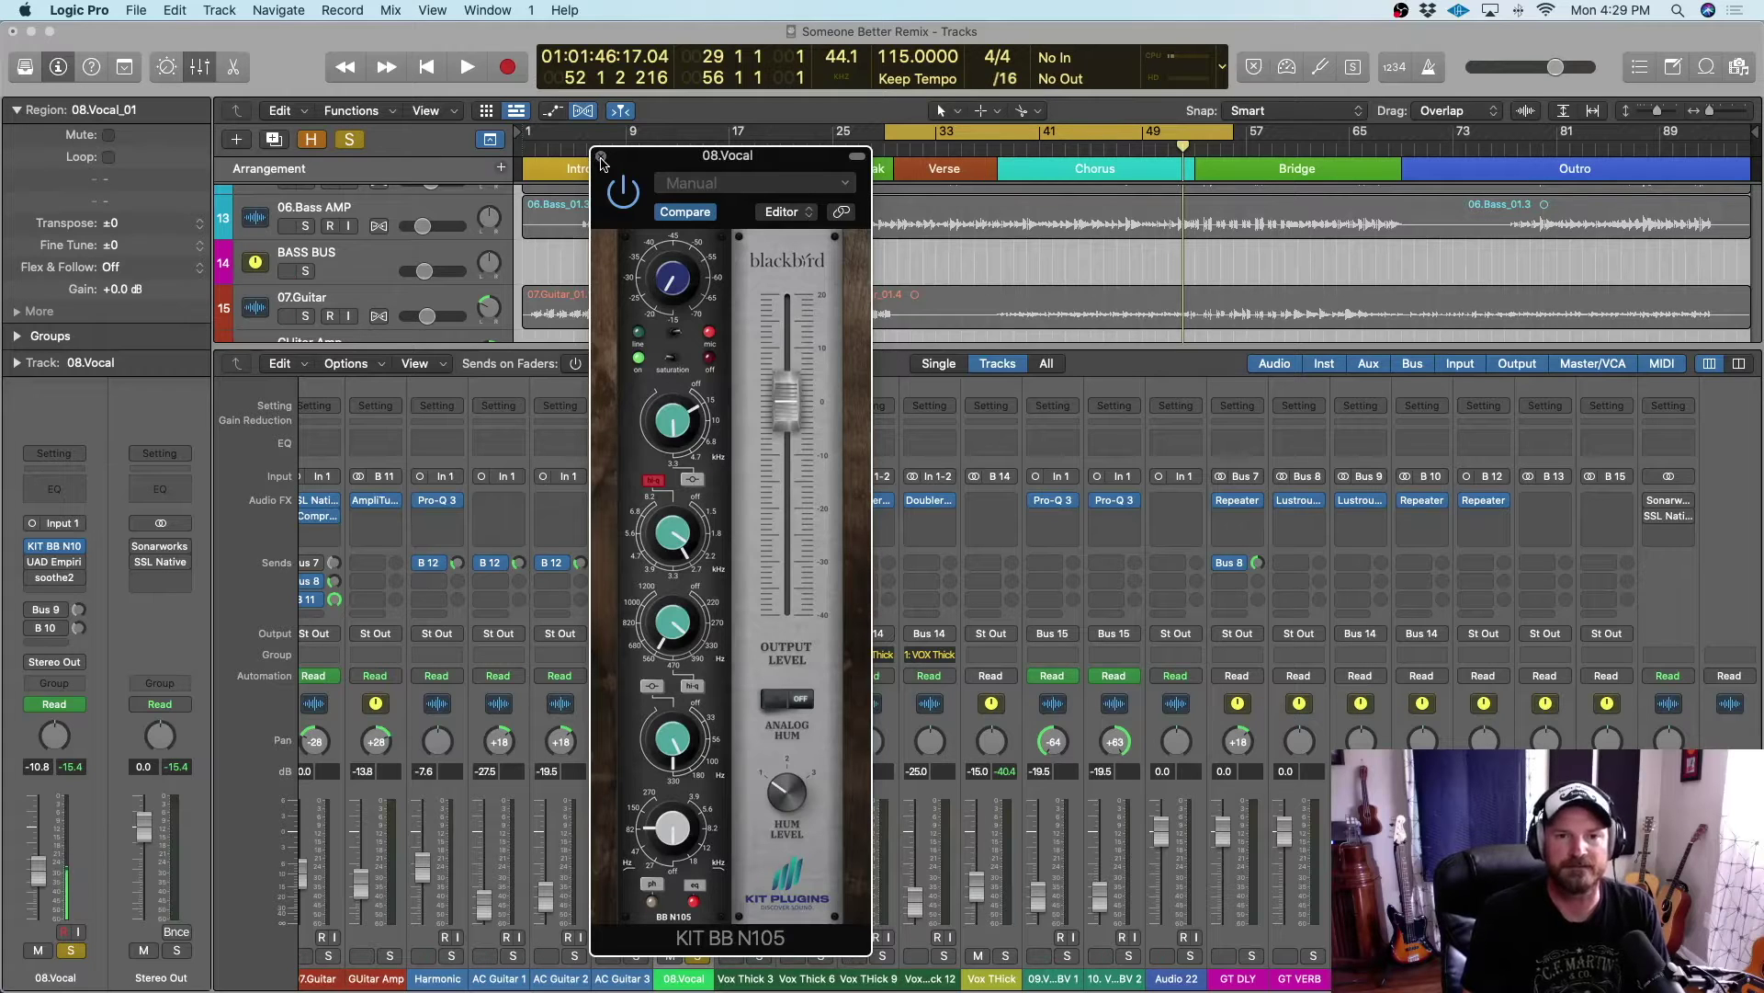
Close the KIT BB N105, open the vocal's Distressor and turn its Mix fully to Comp
left_click(602, 158)
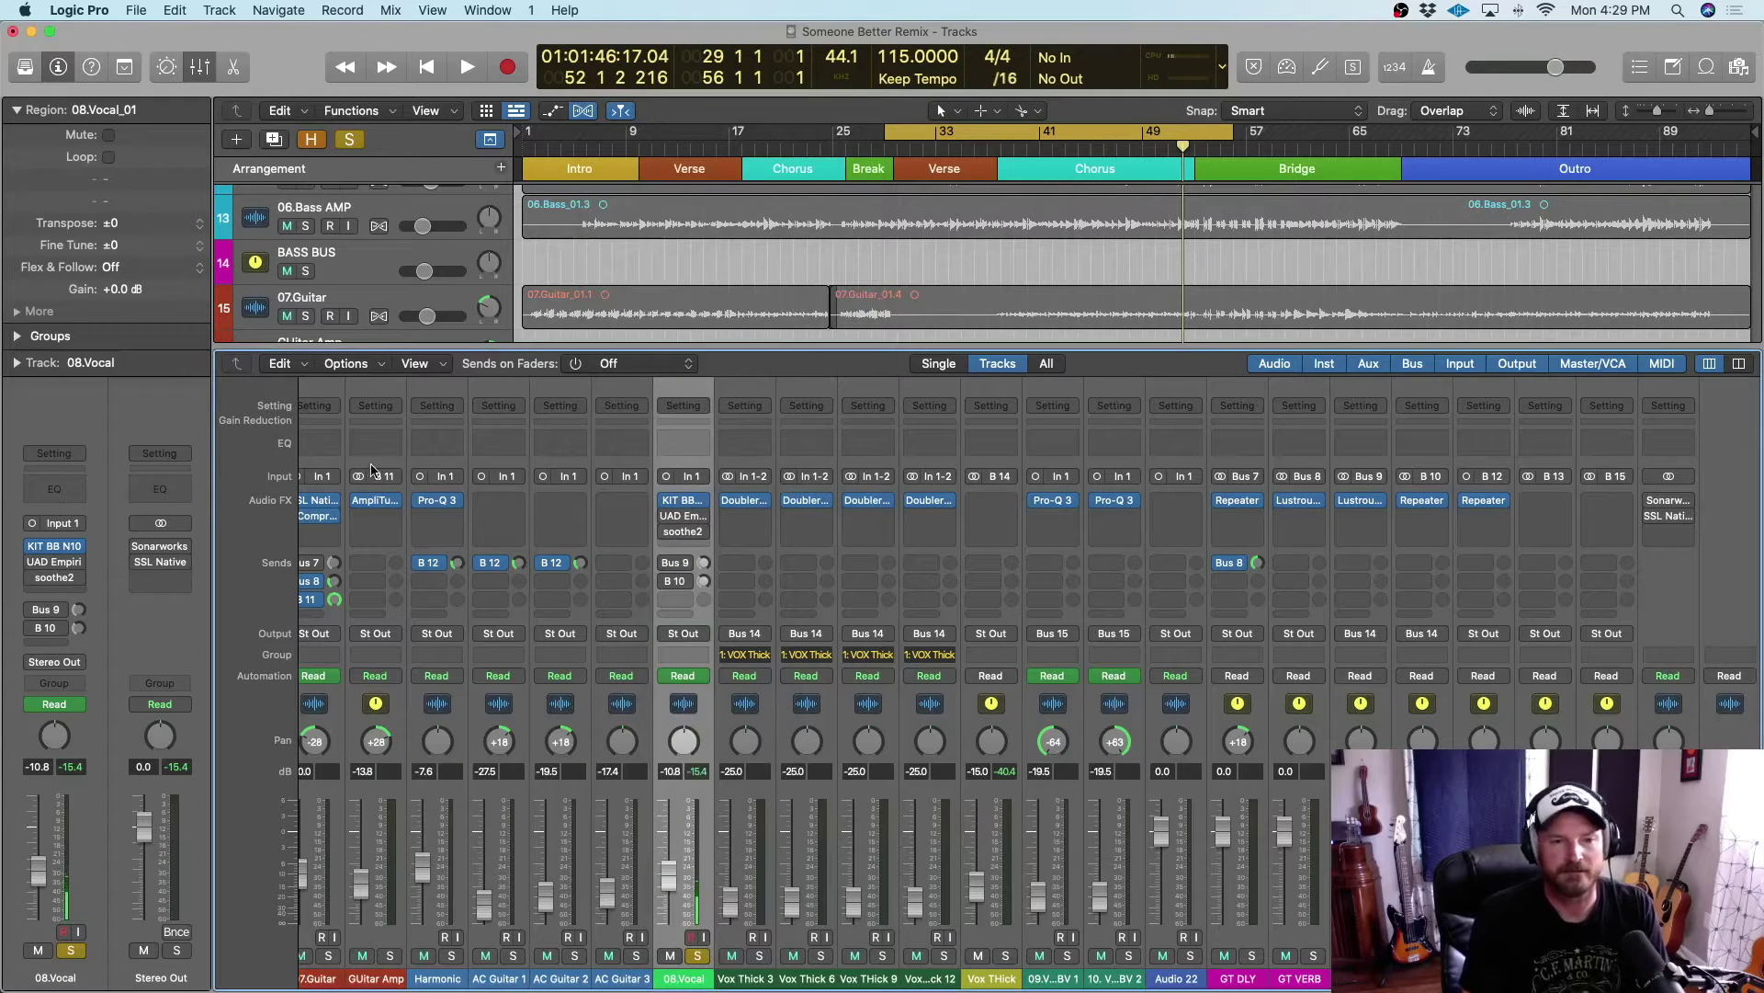
left_click(63, 564)
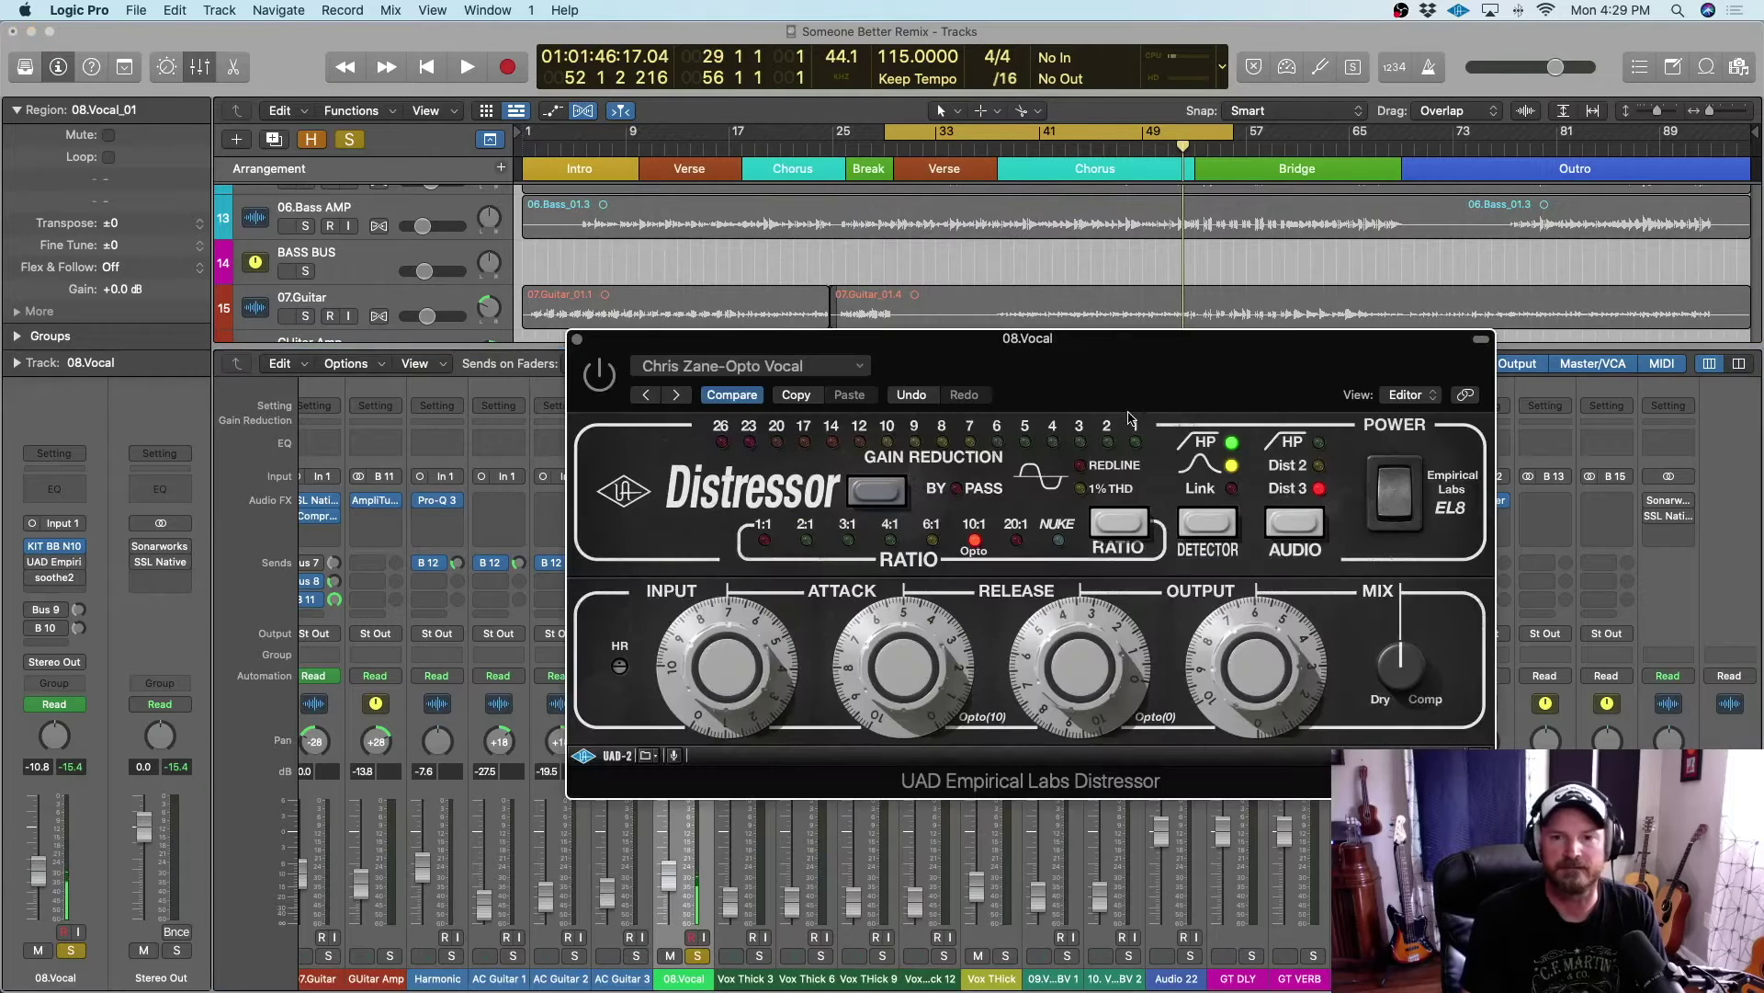
left_click_drag(1236, 394, 1097, 329)
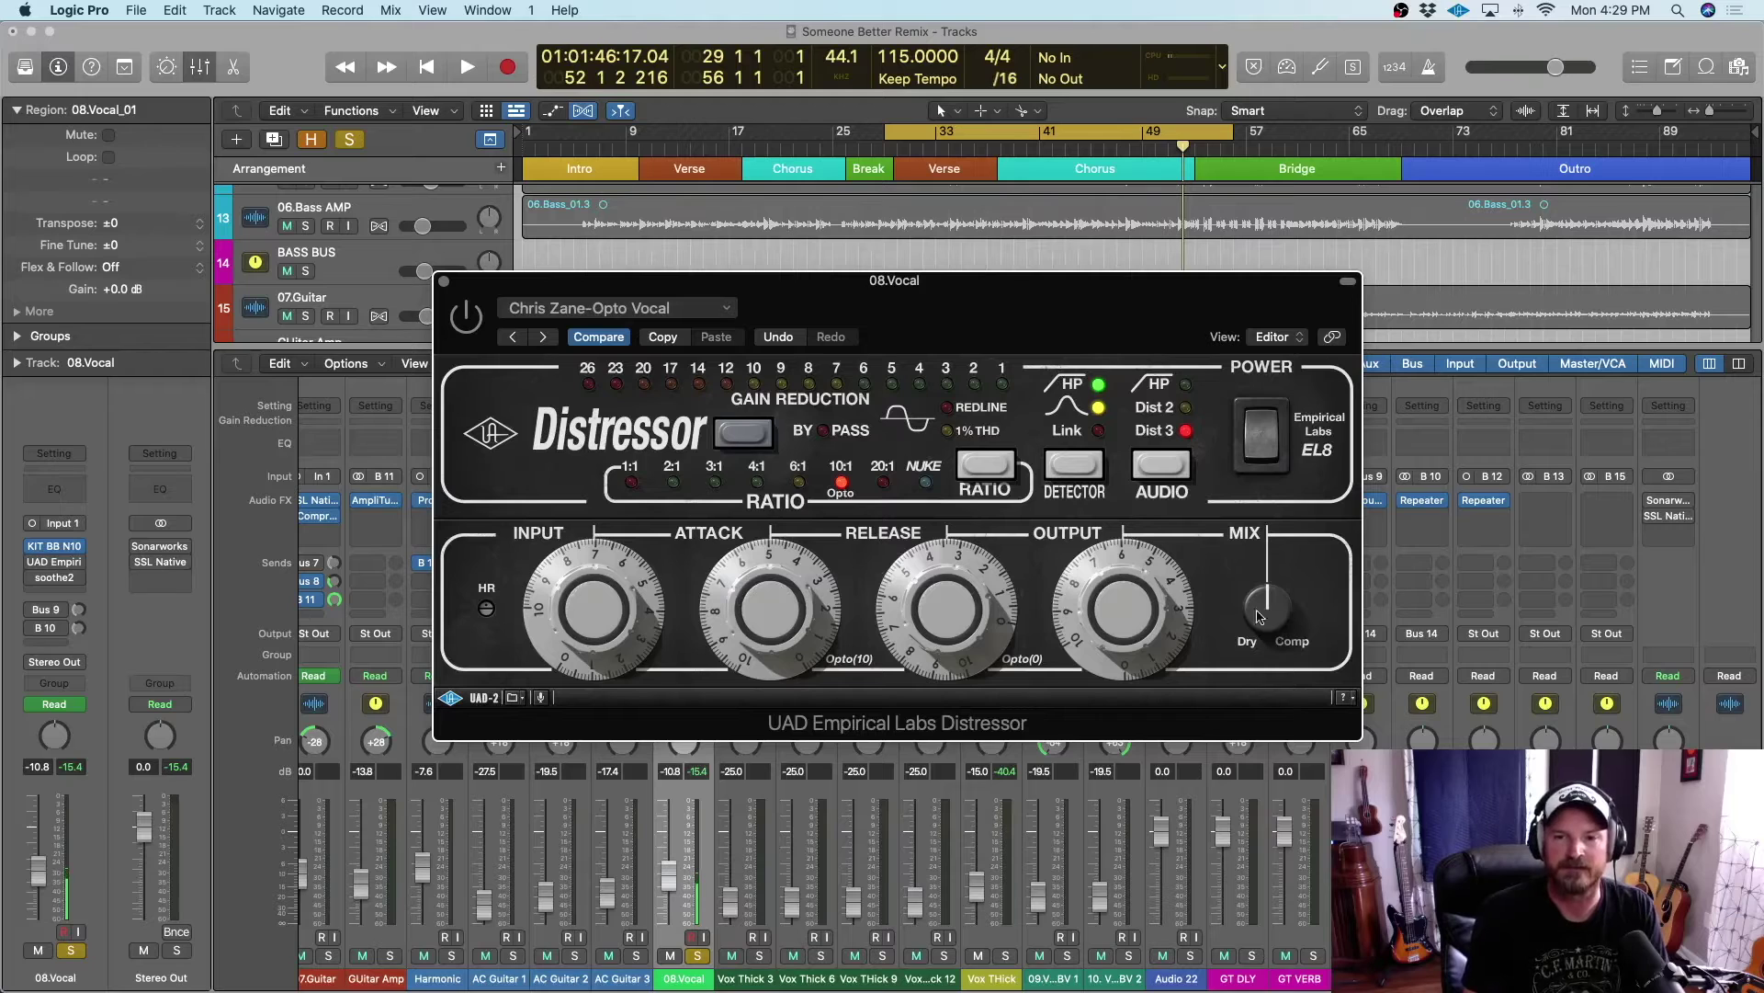
left_click_drag(1267, 625, 1267, 585)
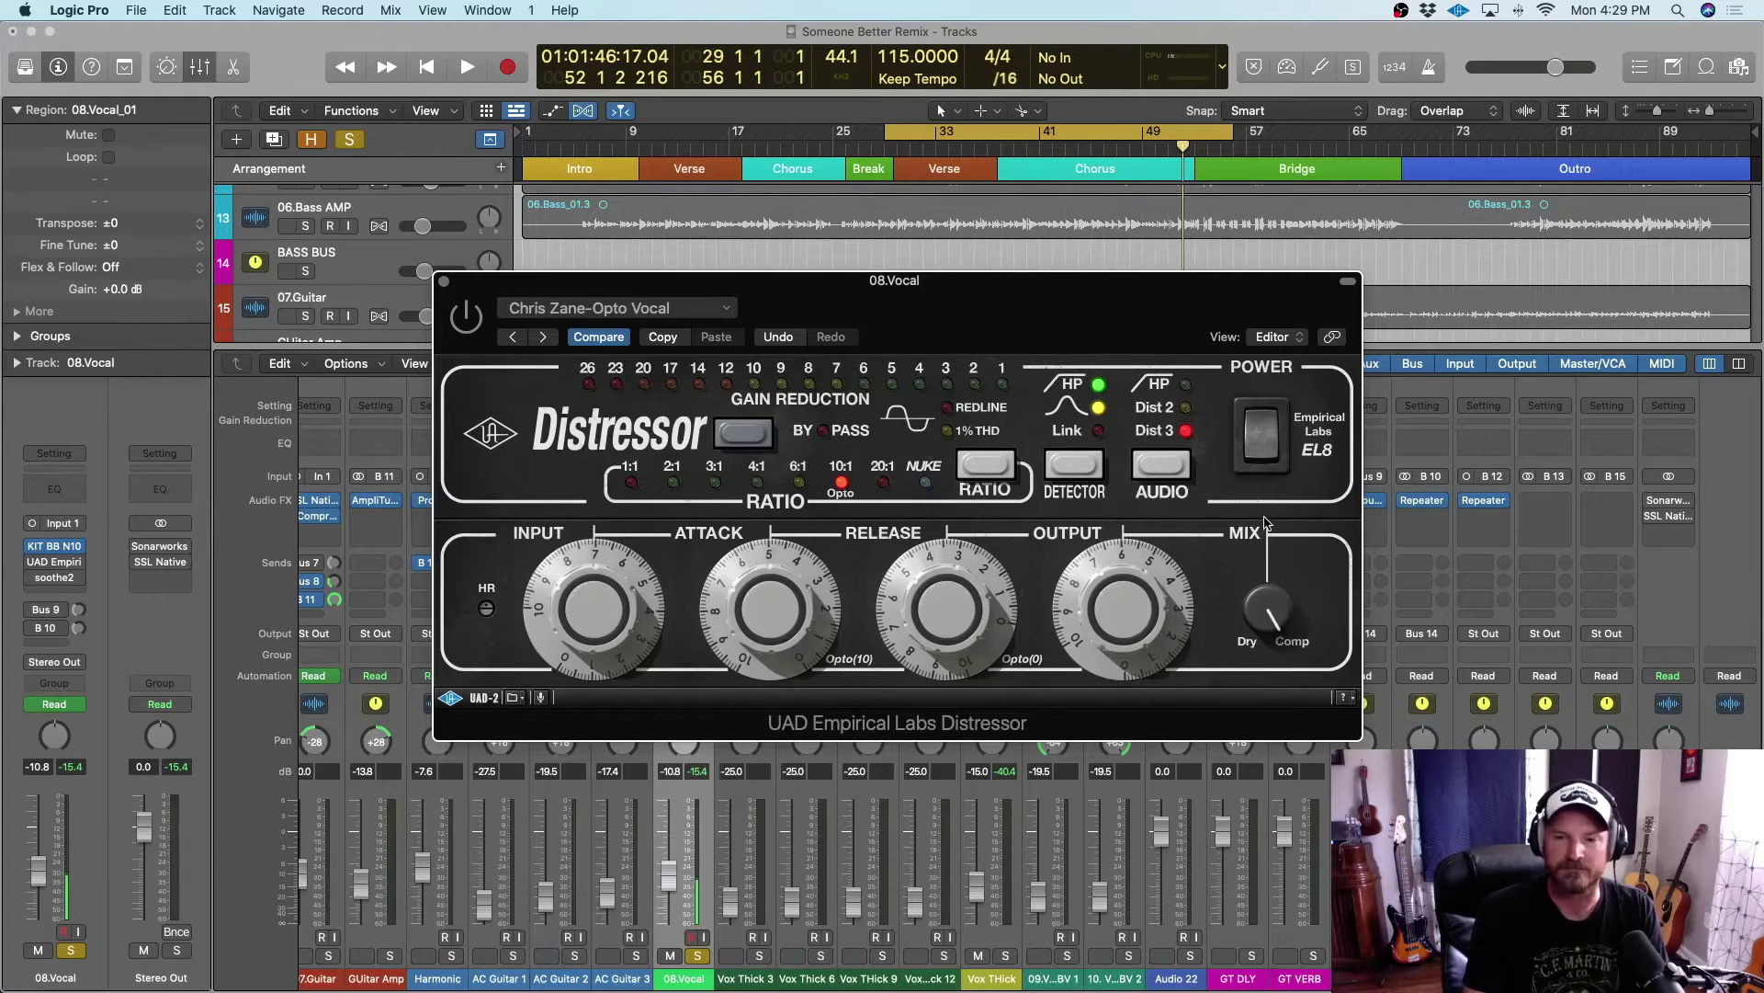
Enable the Distressor on 08.Vocal and play the soloed vocal through it
mouse_move(37, 564)
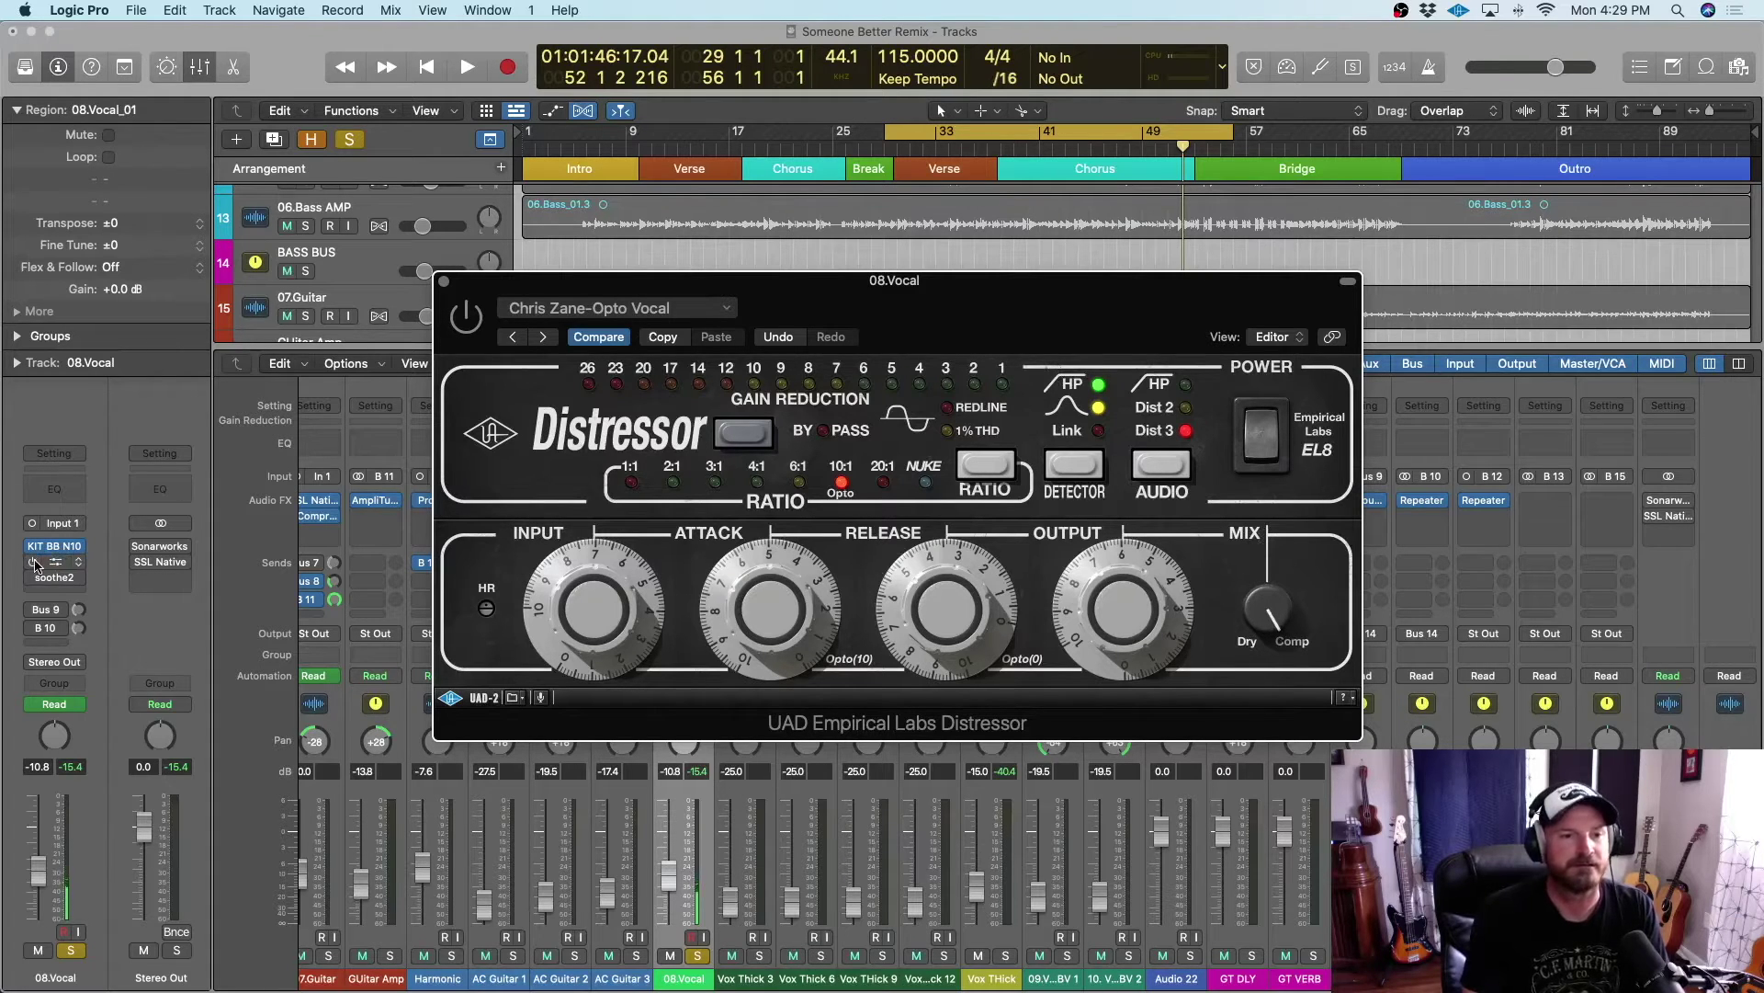
left_click(471, 70)
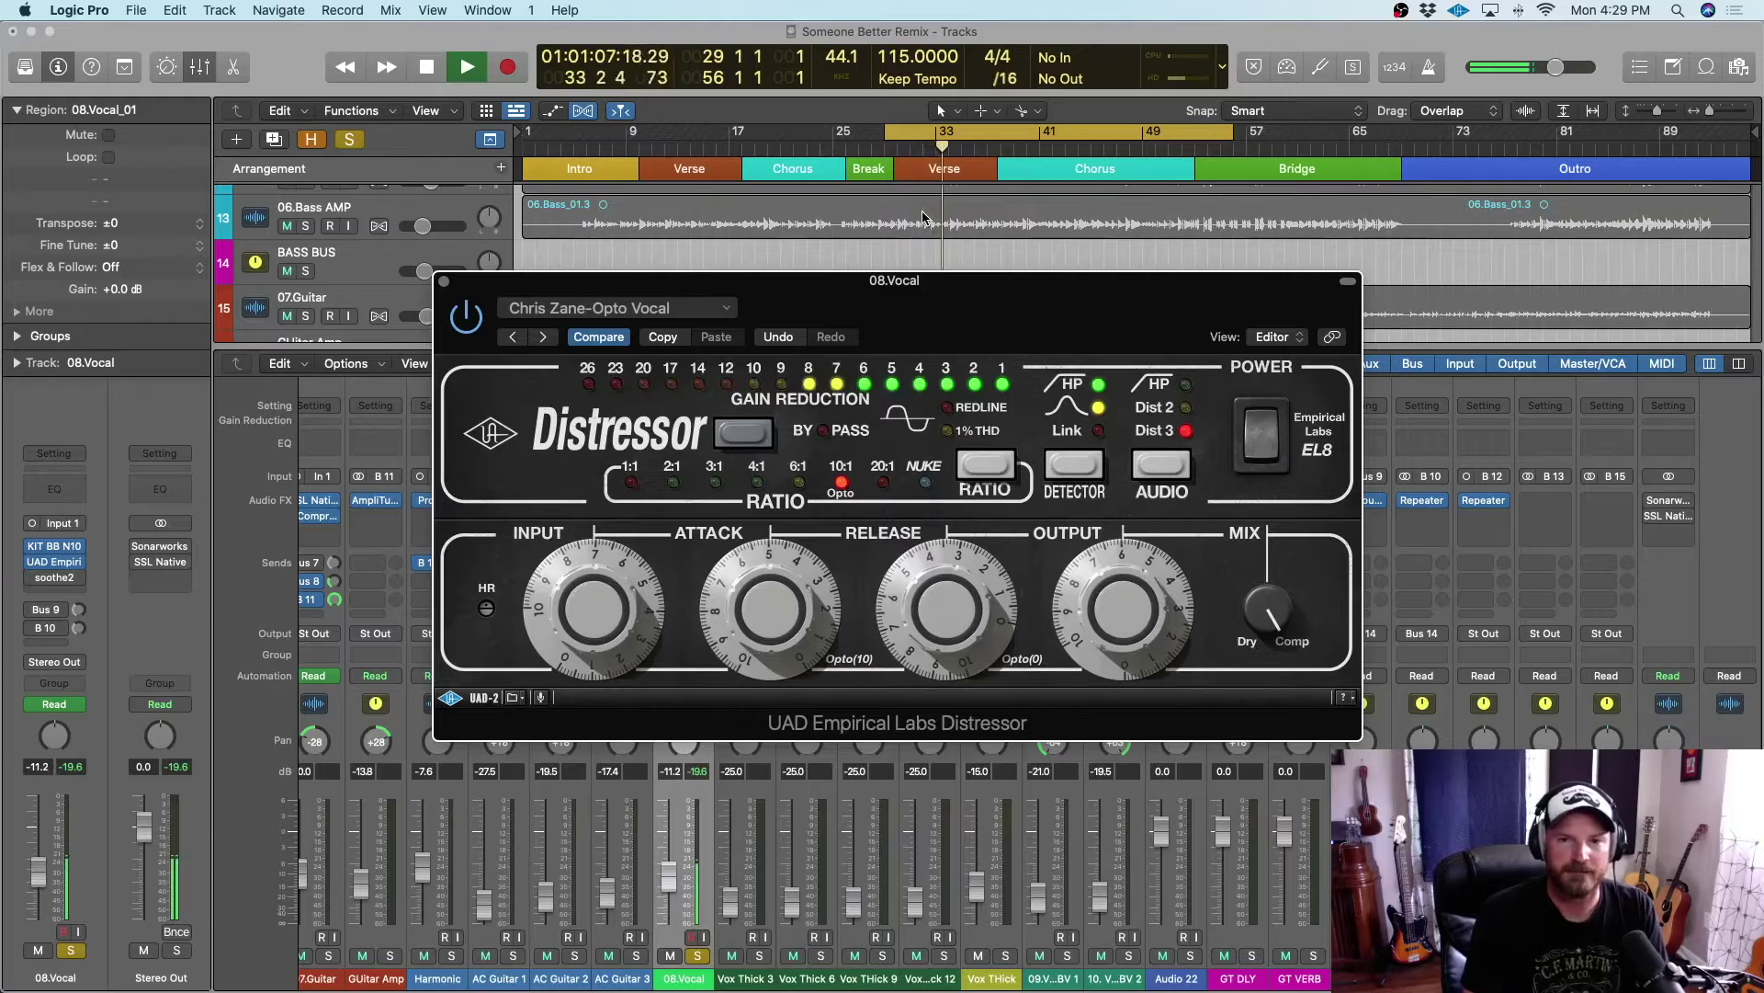
Audition the vocal at different Distressor Mix settings, leave the Mix halfway between Dry and Comp, and close the plug-in
key("space")
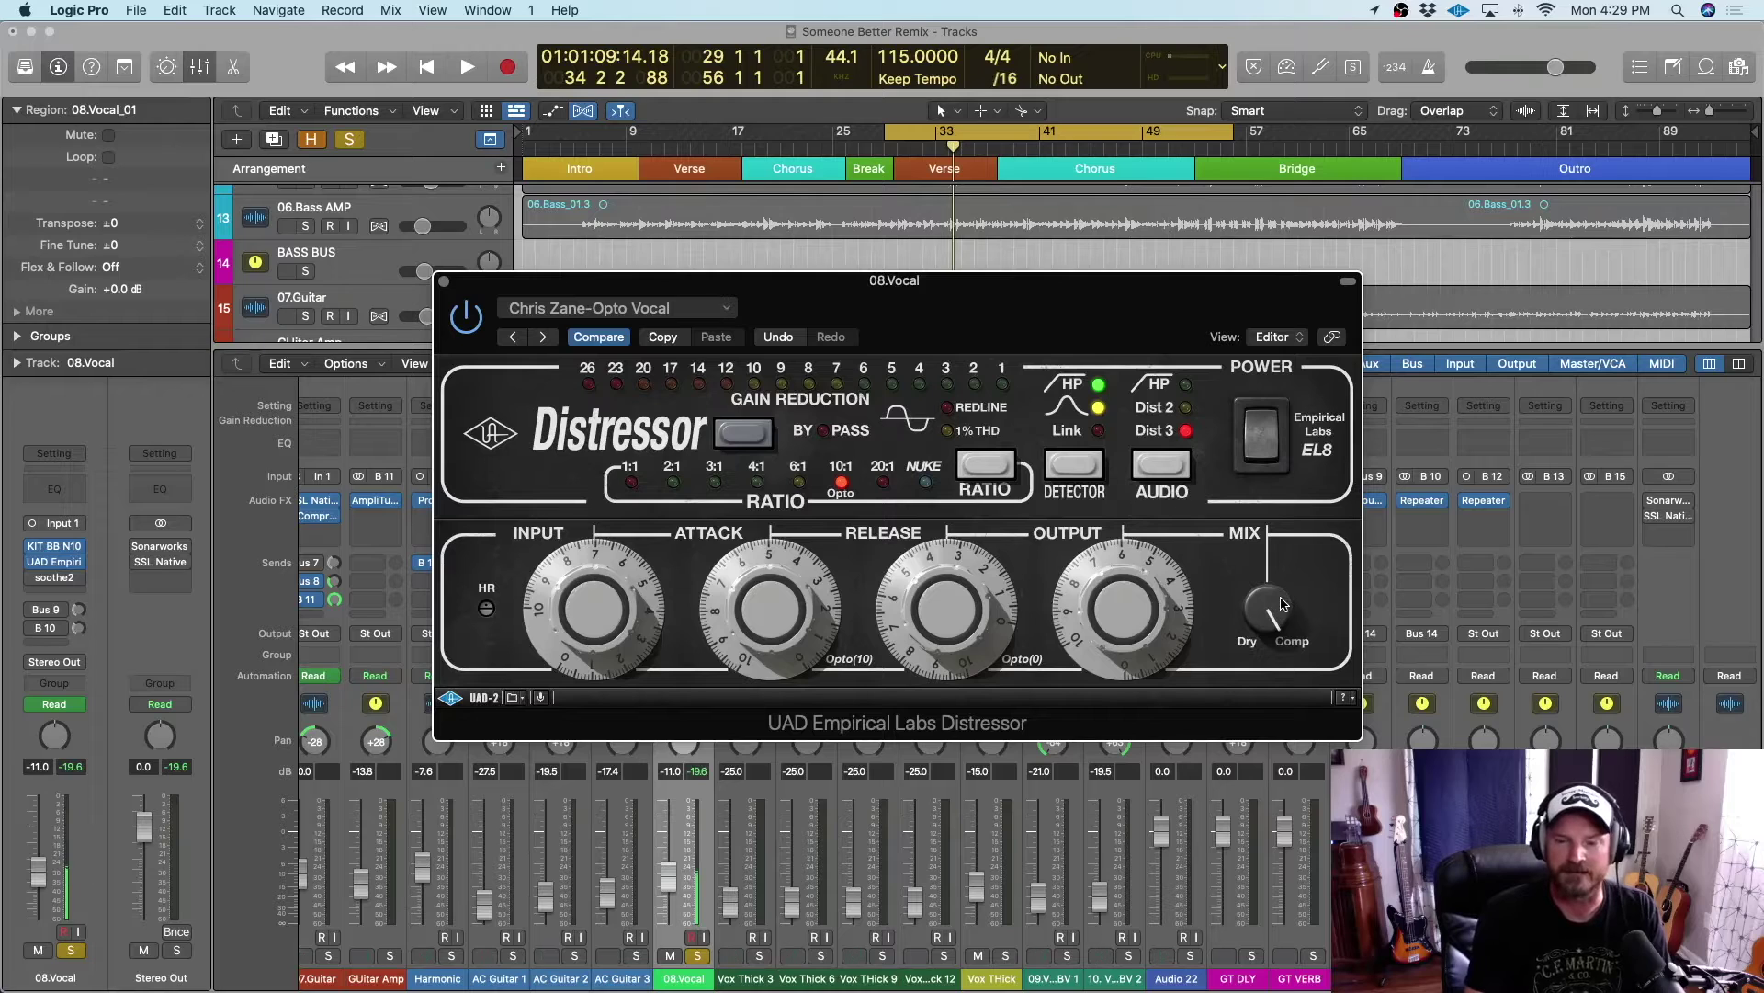
mouse_move(1267, 658)
left_mouse_down()
mouse_move(1280, 713)
mouse_move(1273, 686)
left_mouse_up()
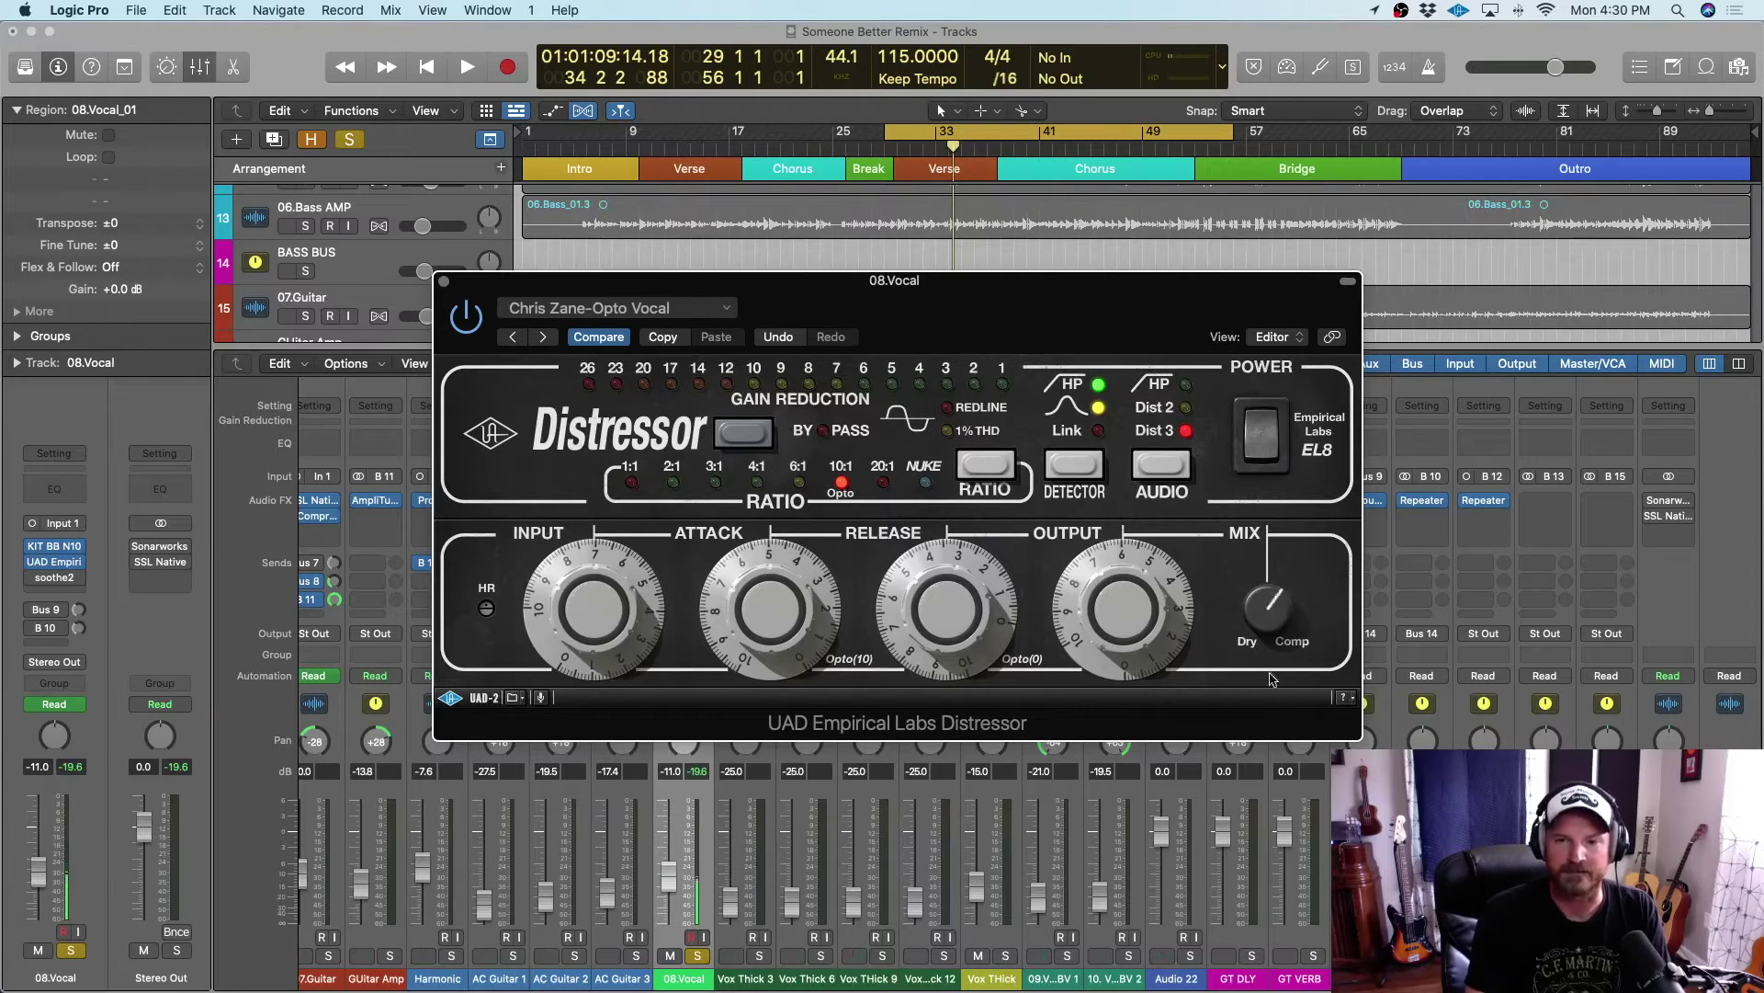
key("space")
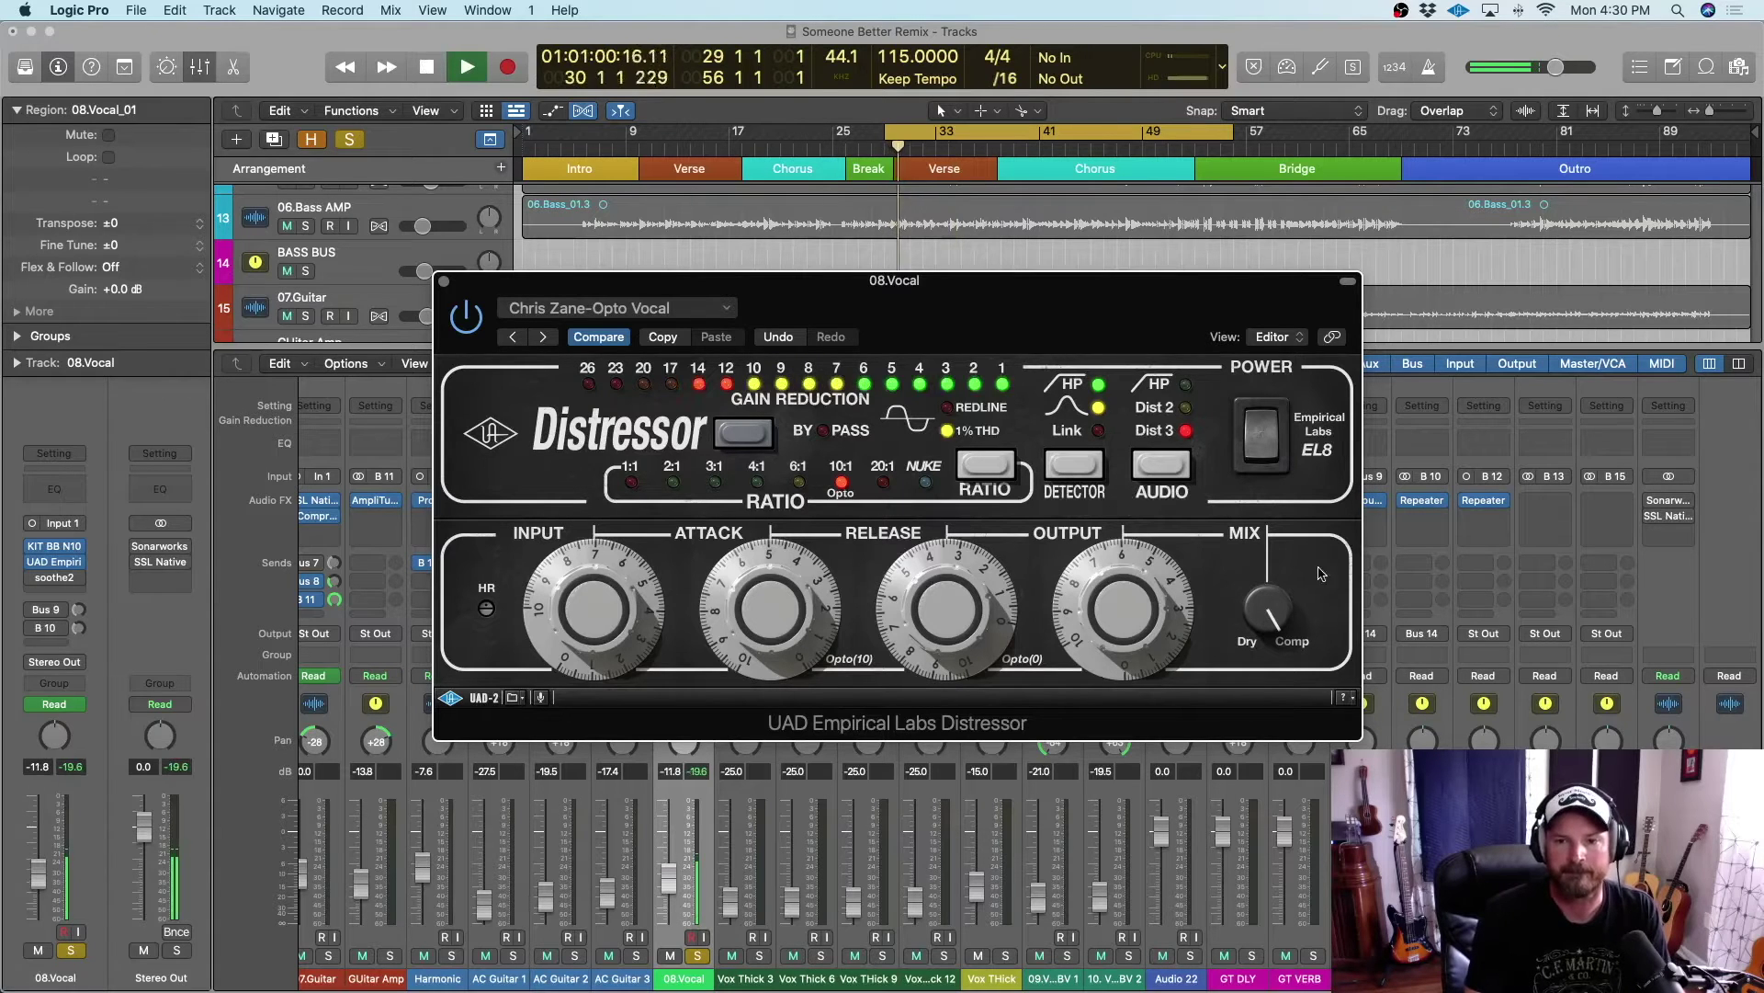
left_click_drag(1266, 614, 1254, 691)
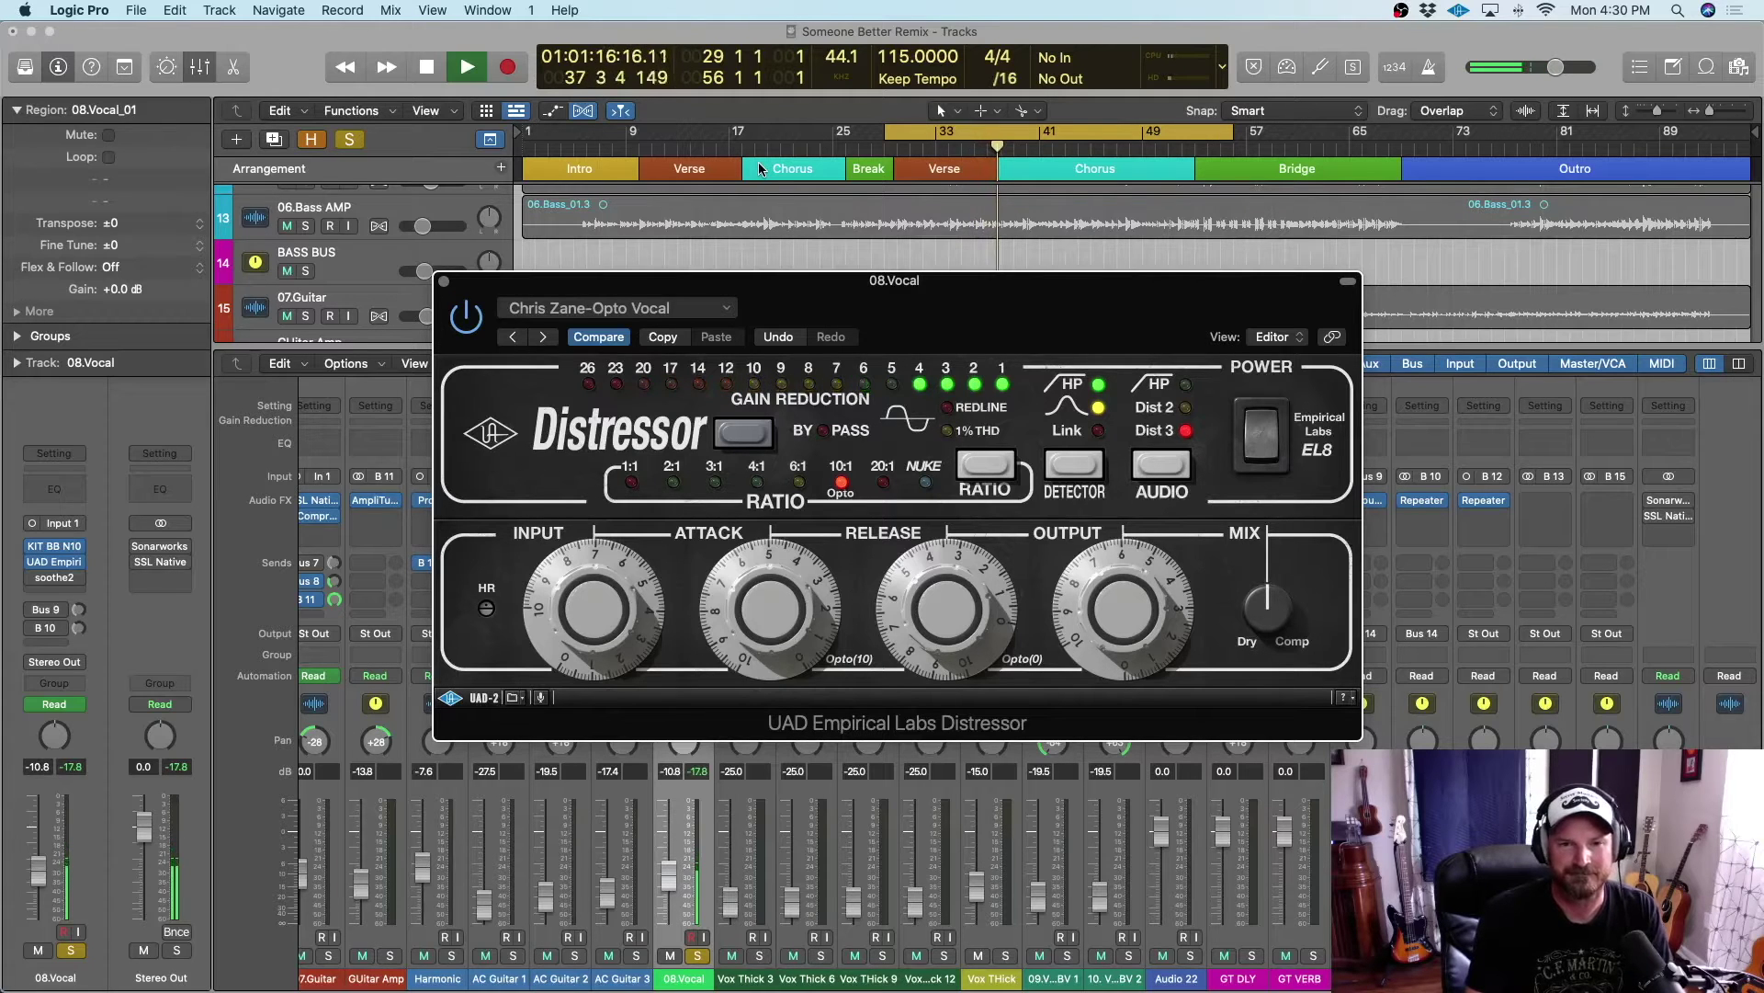
key("space")
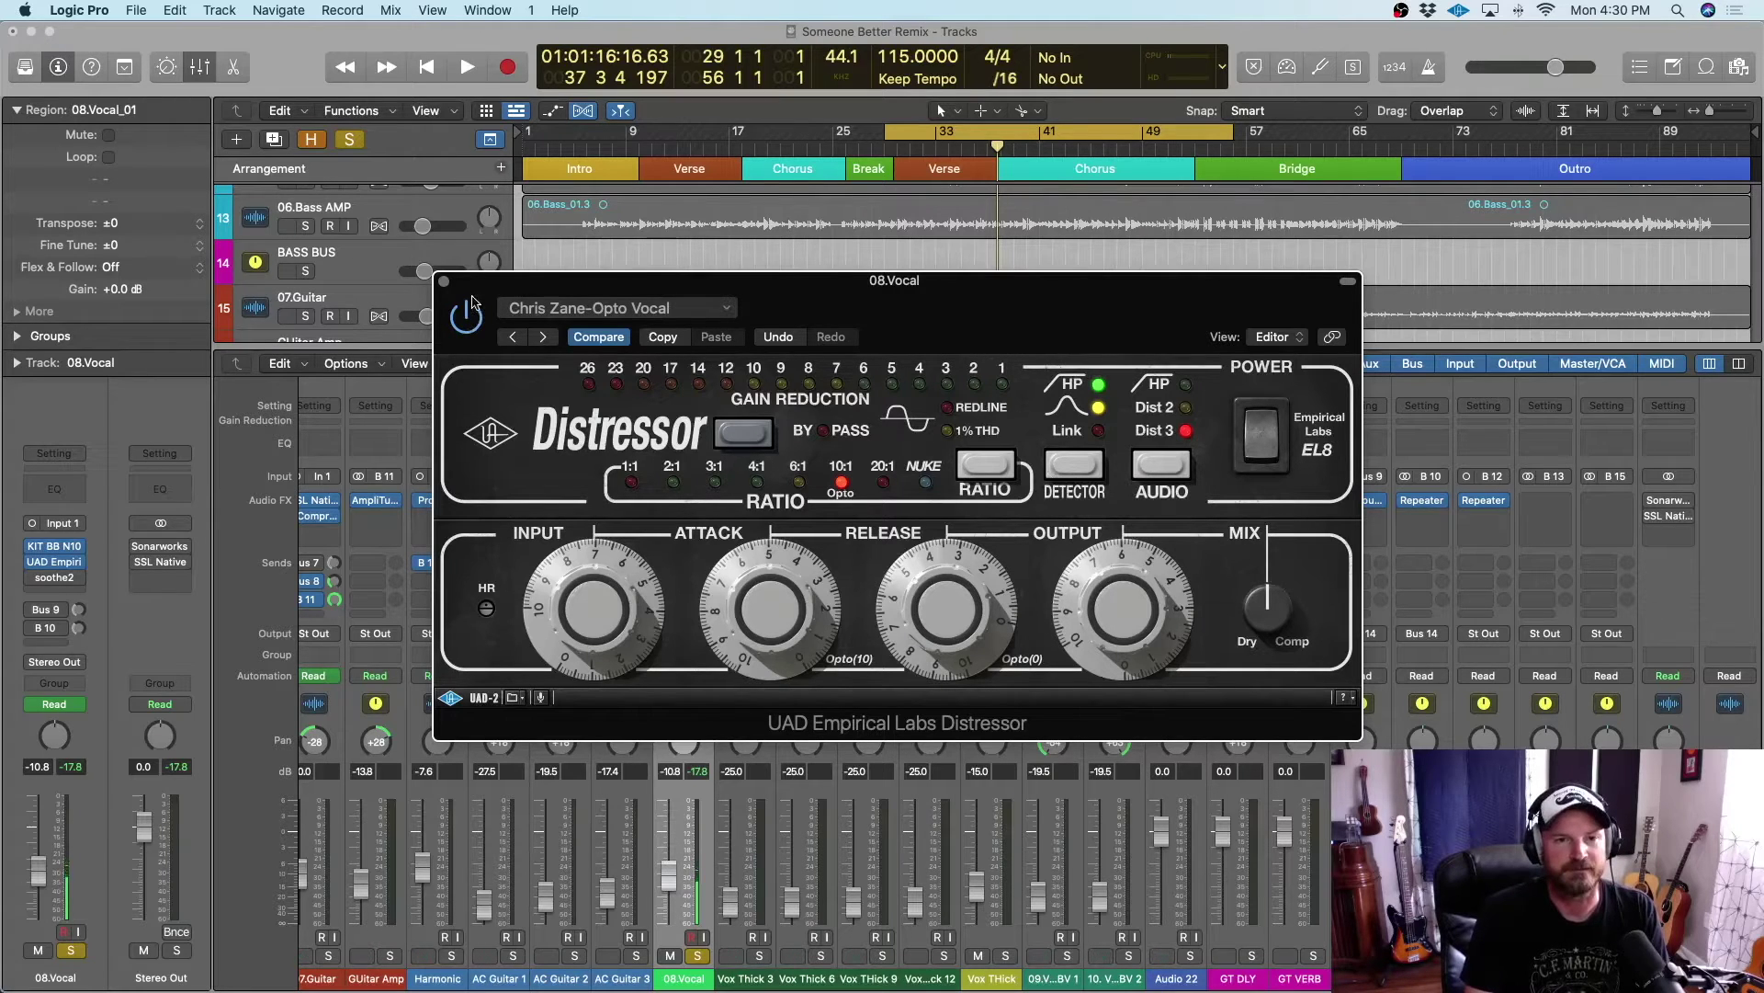
left_click(445, 283)
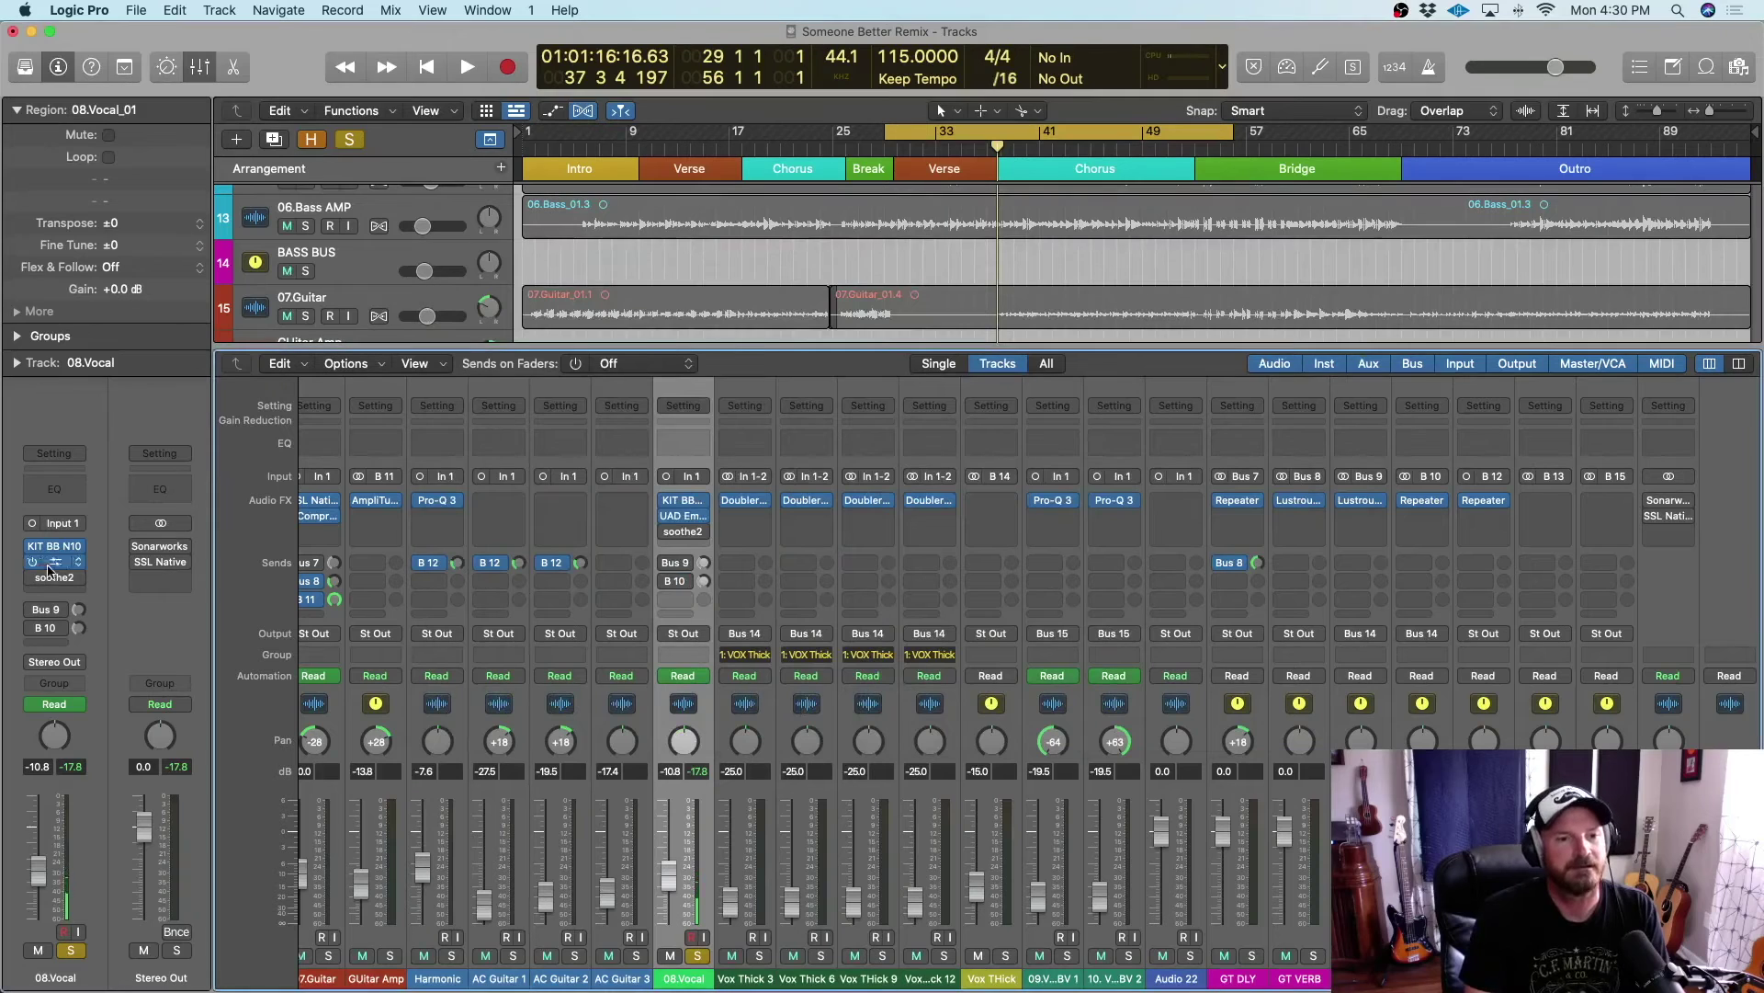
Open and enable soothe2 on 08.Vocal, start the cycle range slightly later, and play the vocal through the plug-in
left_click(54, 577)
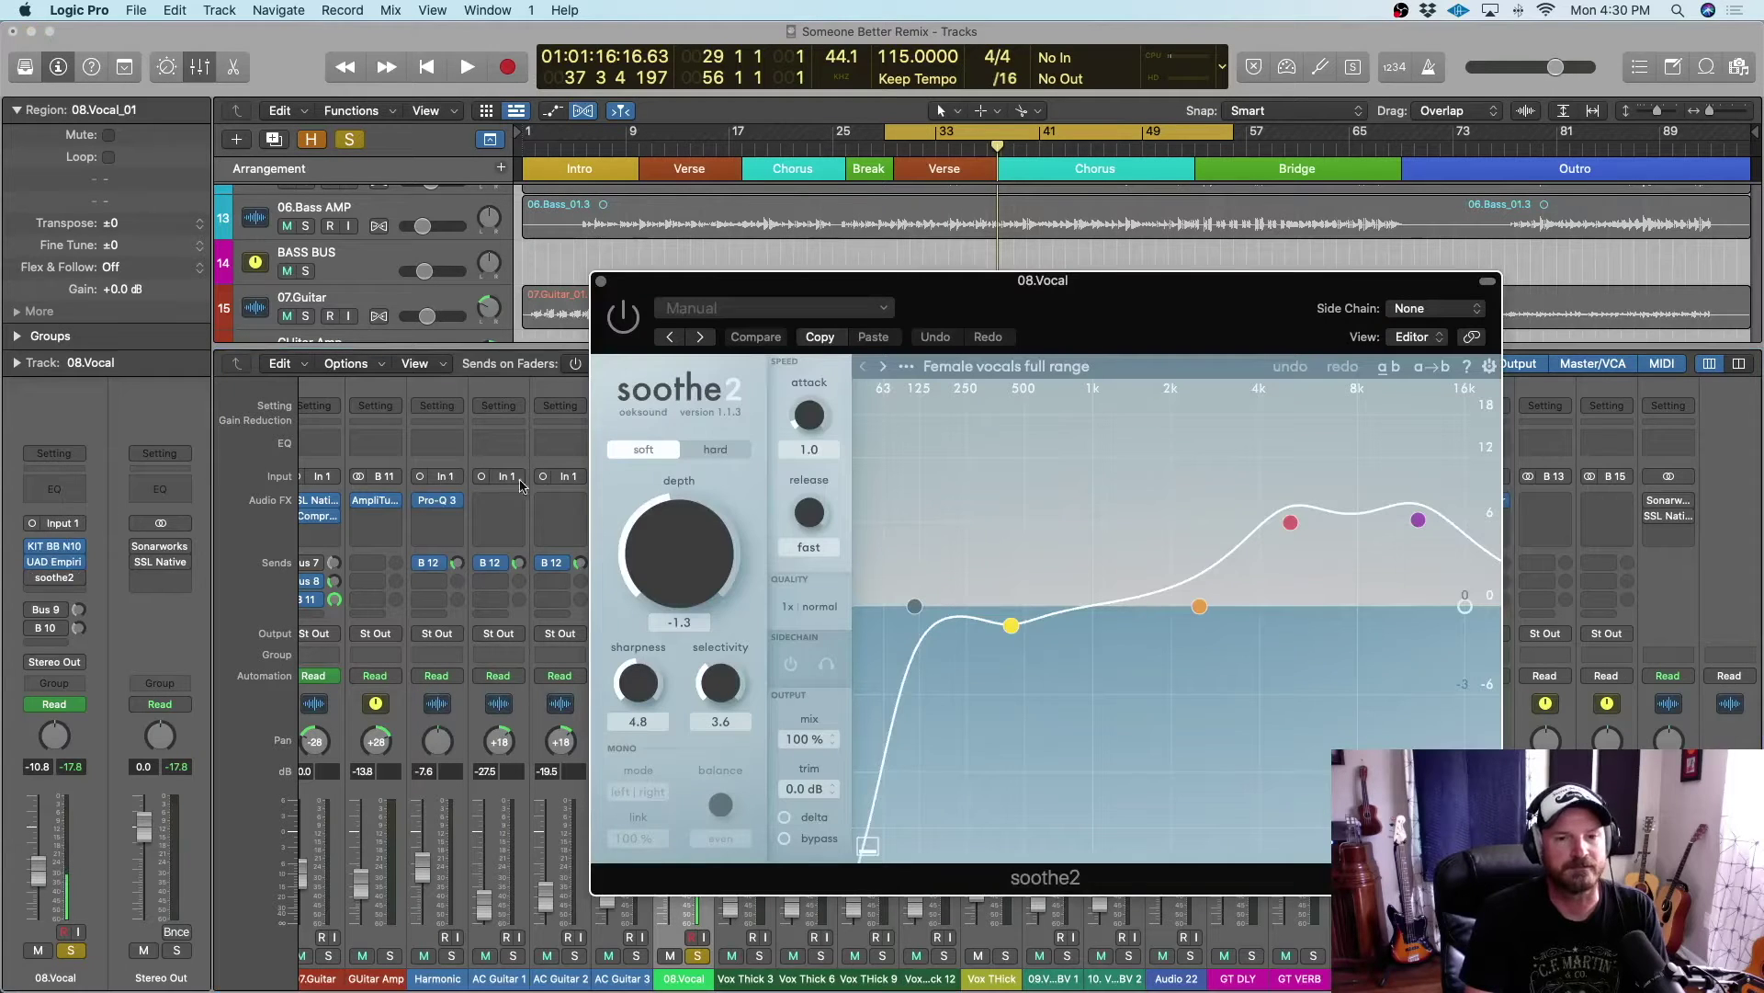
left_click_drag(1091, 315, 1015, 292)
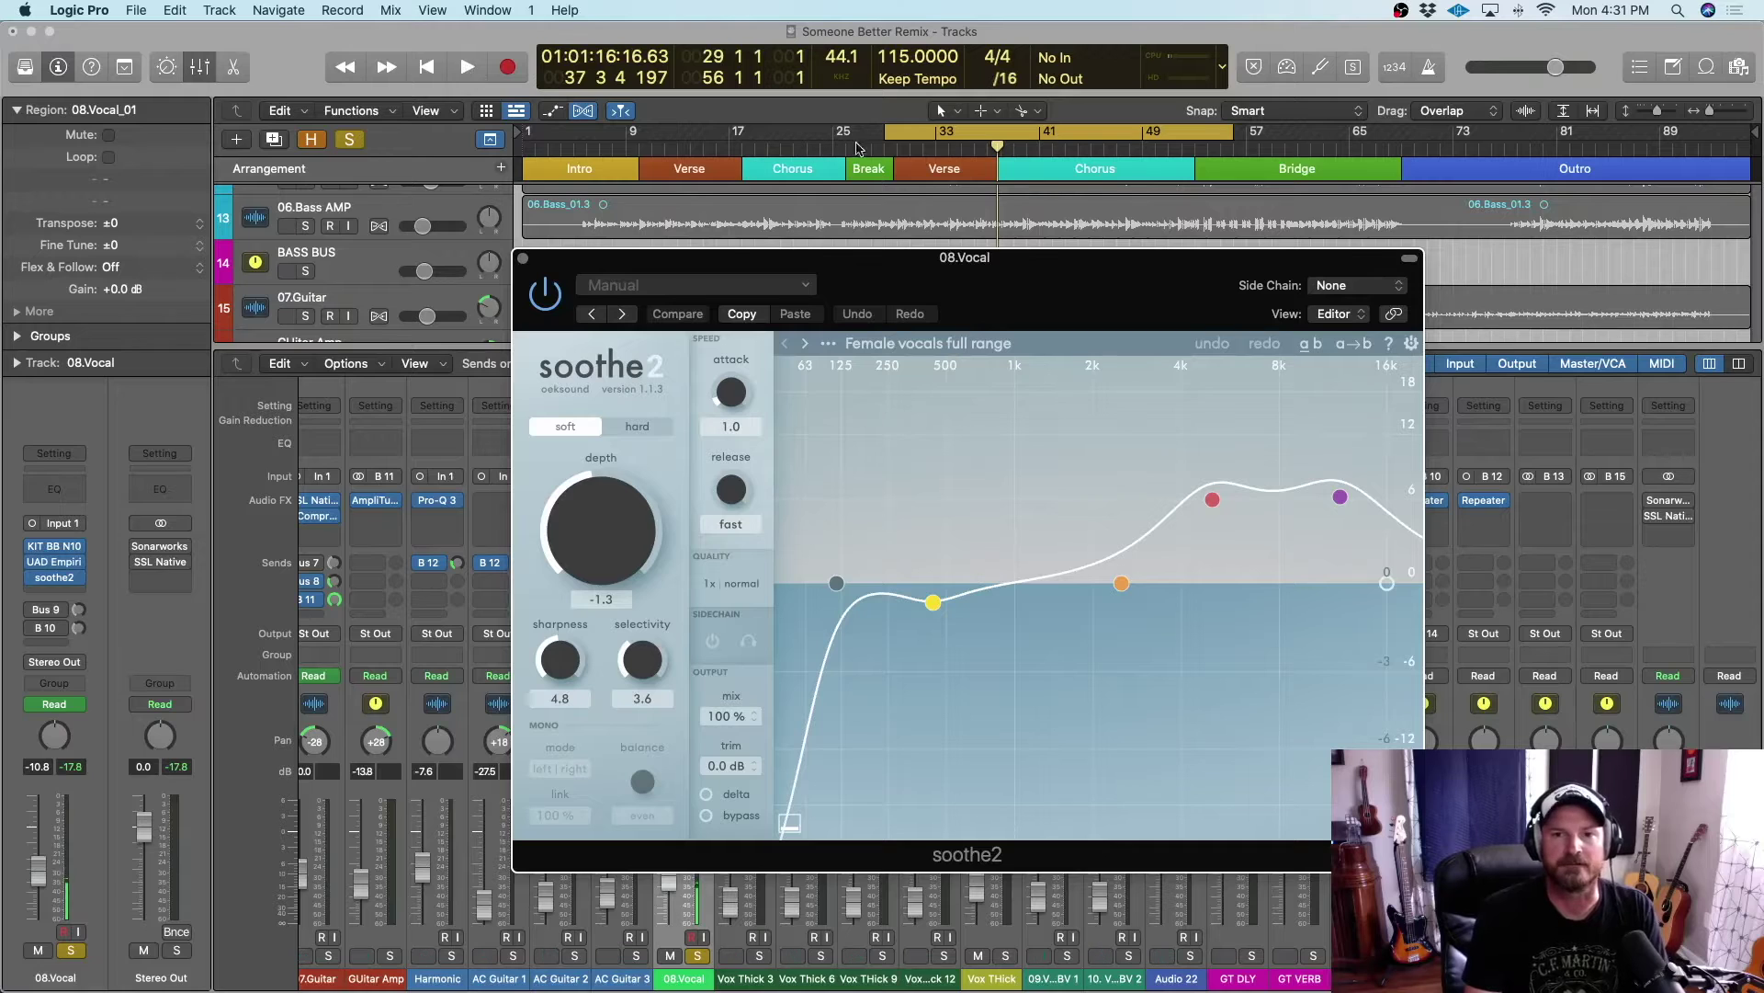
left_click_drag(887, 138, 899, 138)
left_click(468, 68)
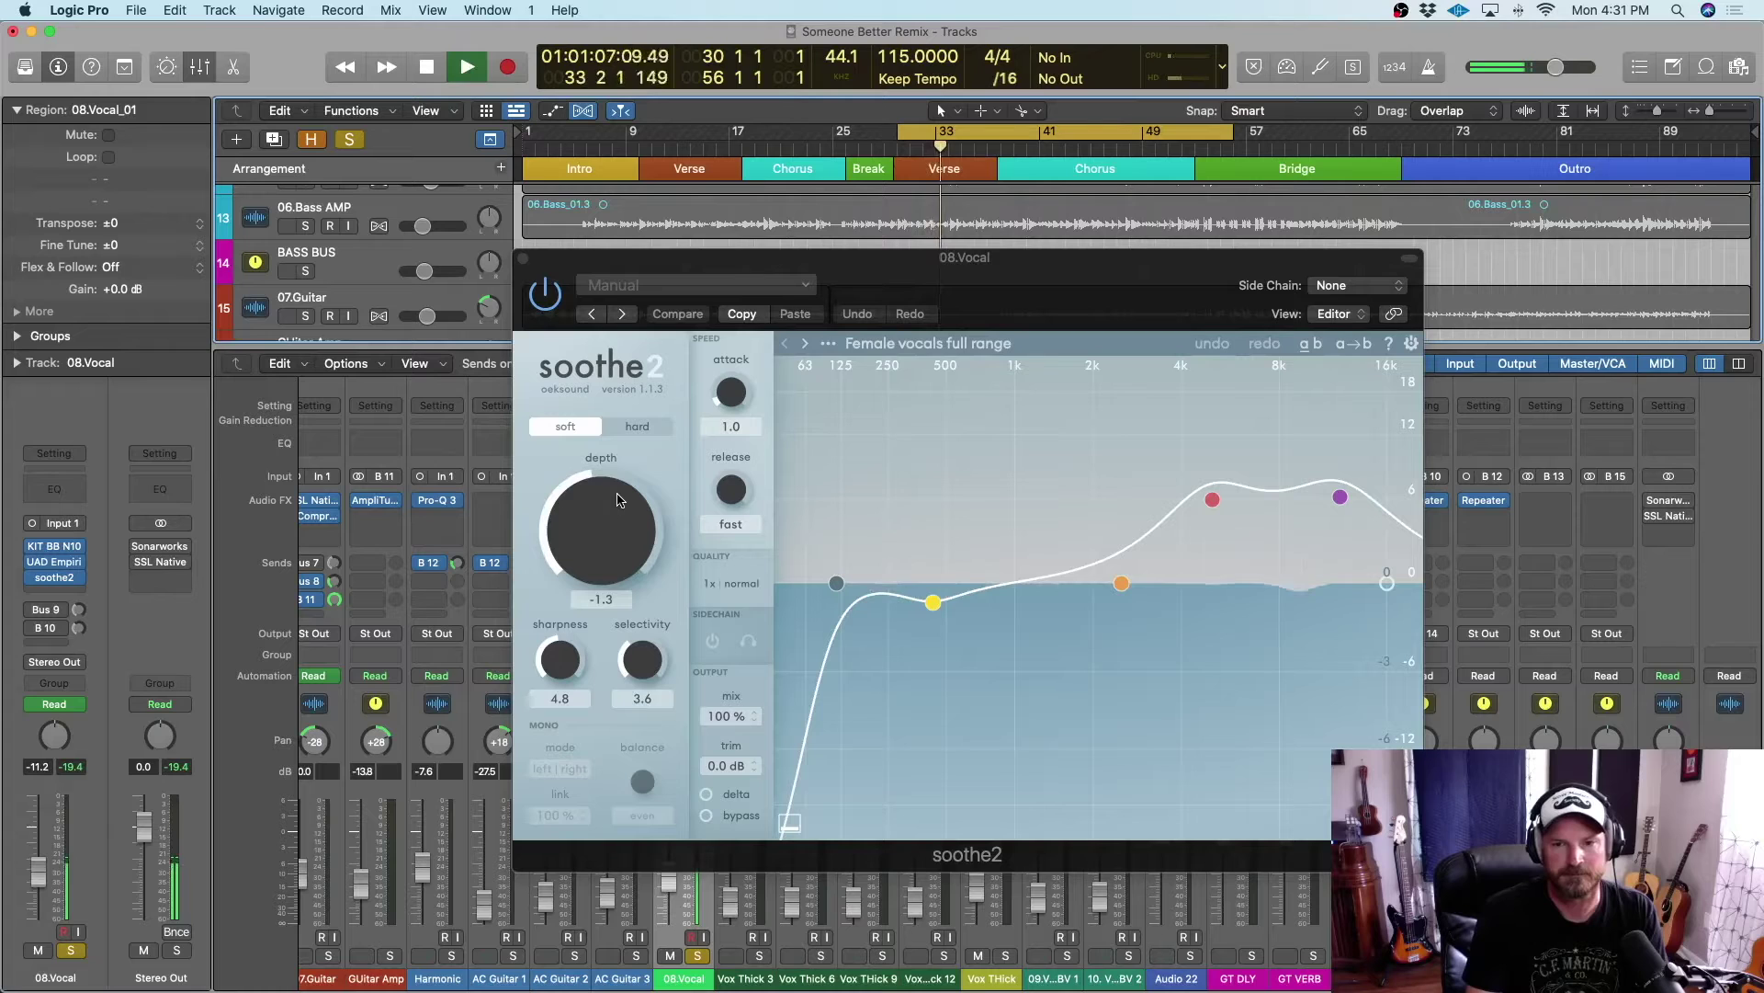
mouse_move(618, 499)
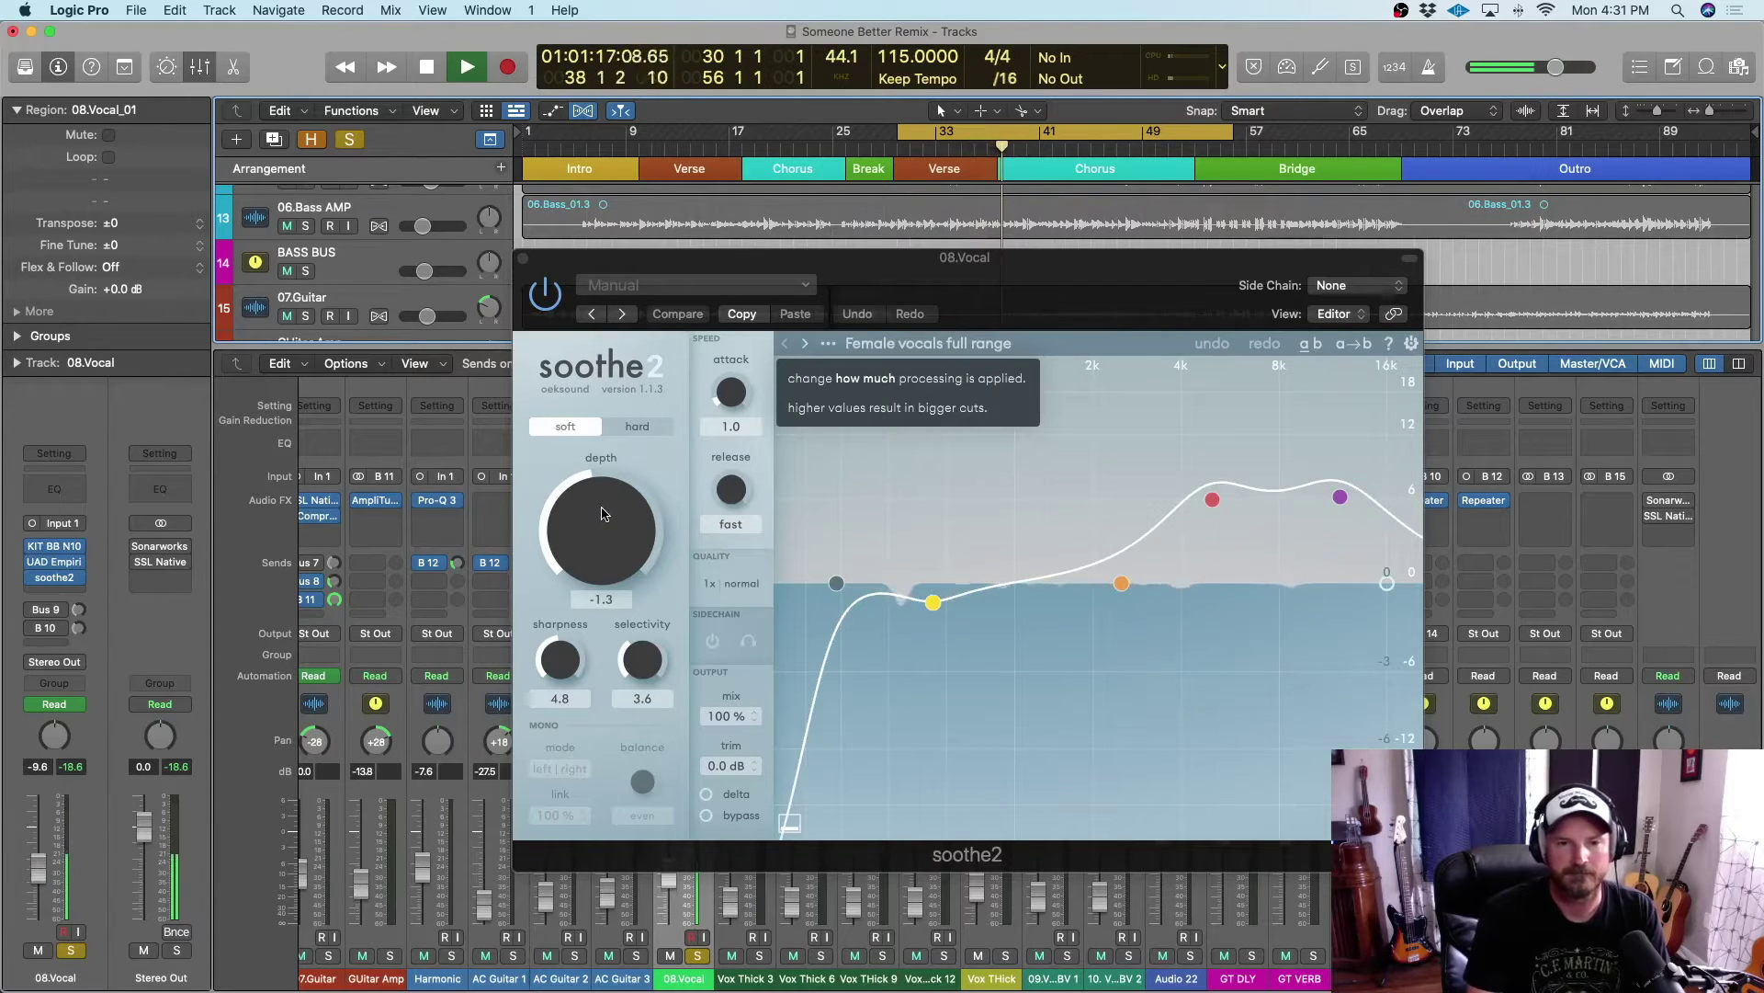
Raise soothe2's depth to 18.0 to exaggerate its cuts, and bring it down to 1.3 while the vocal plays
left_click_drag(600, 515, 593, 410)
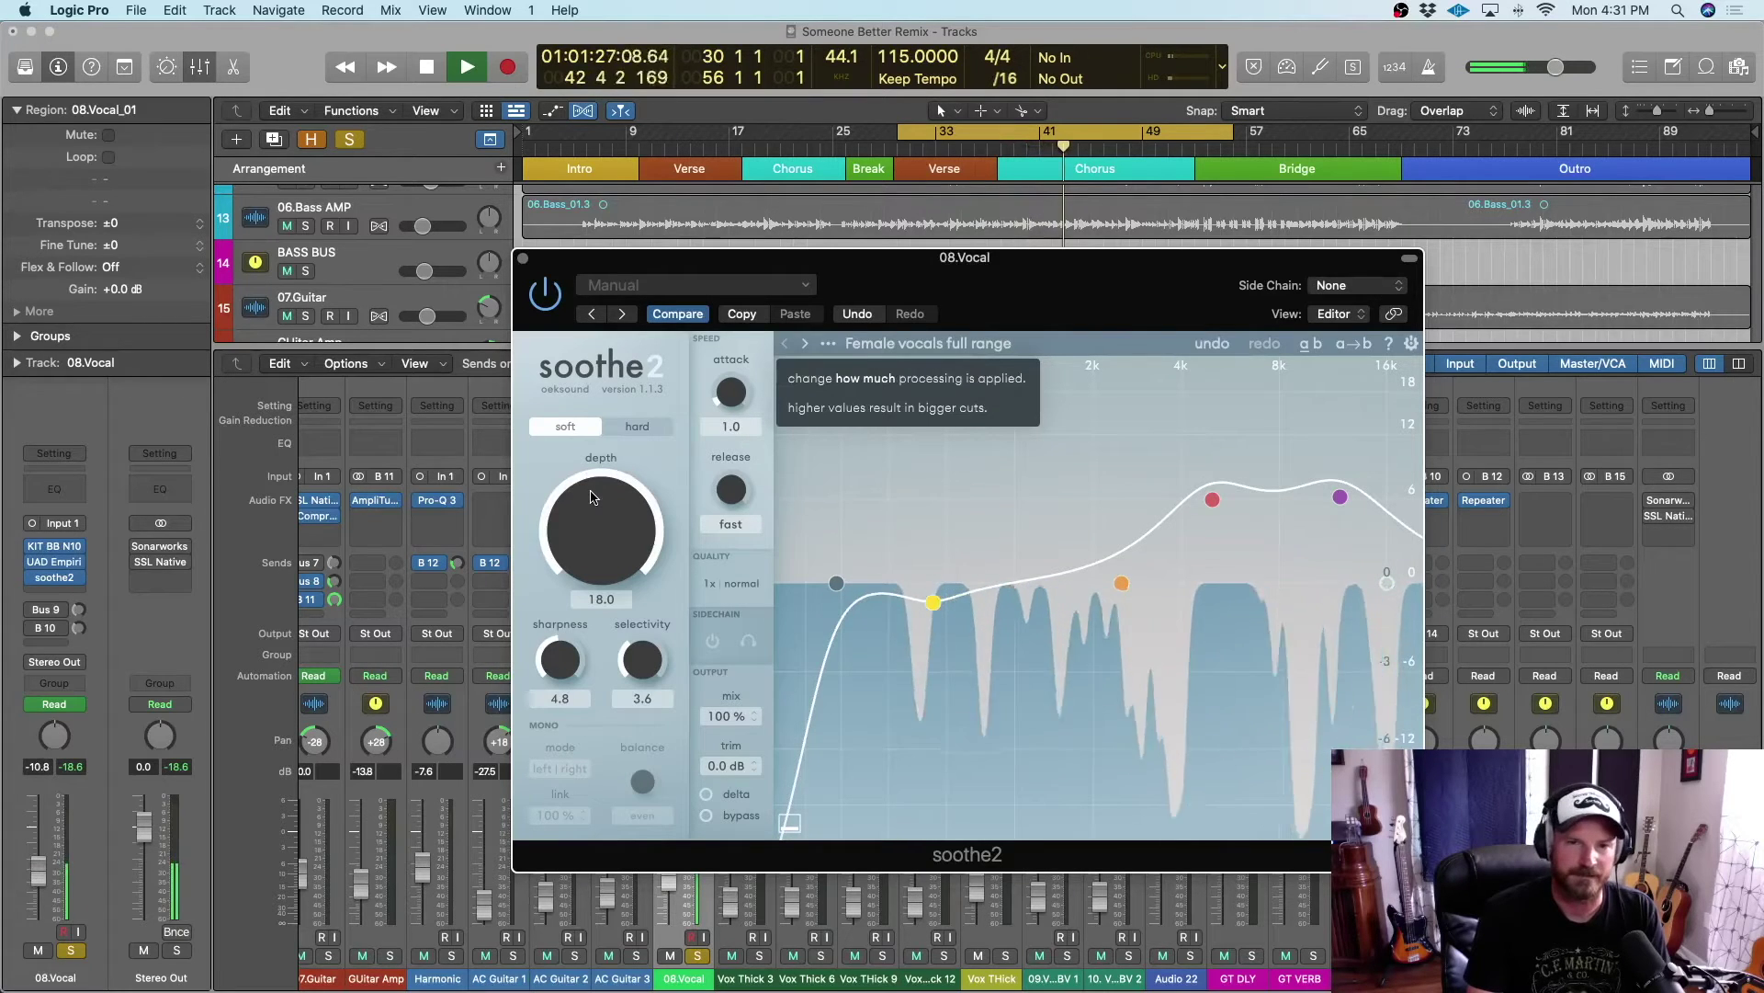
key("space")
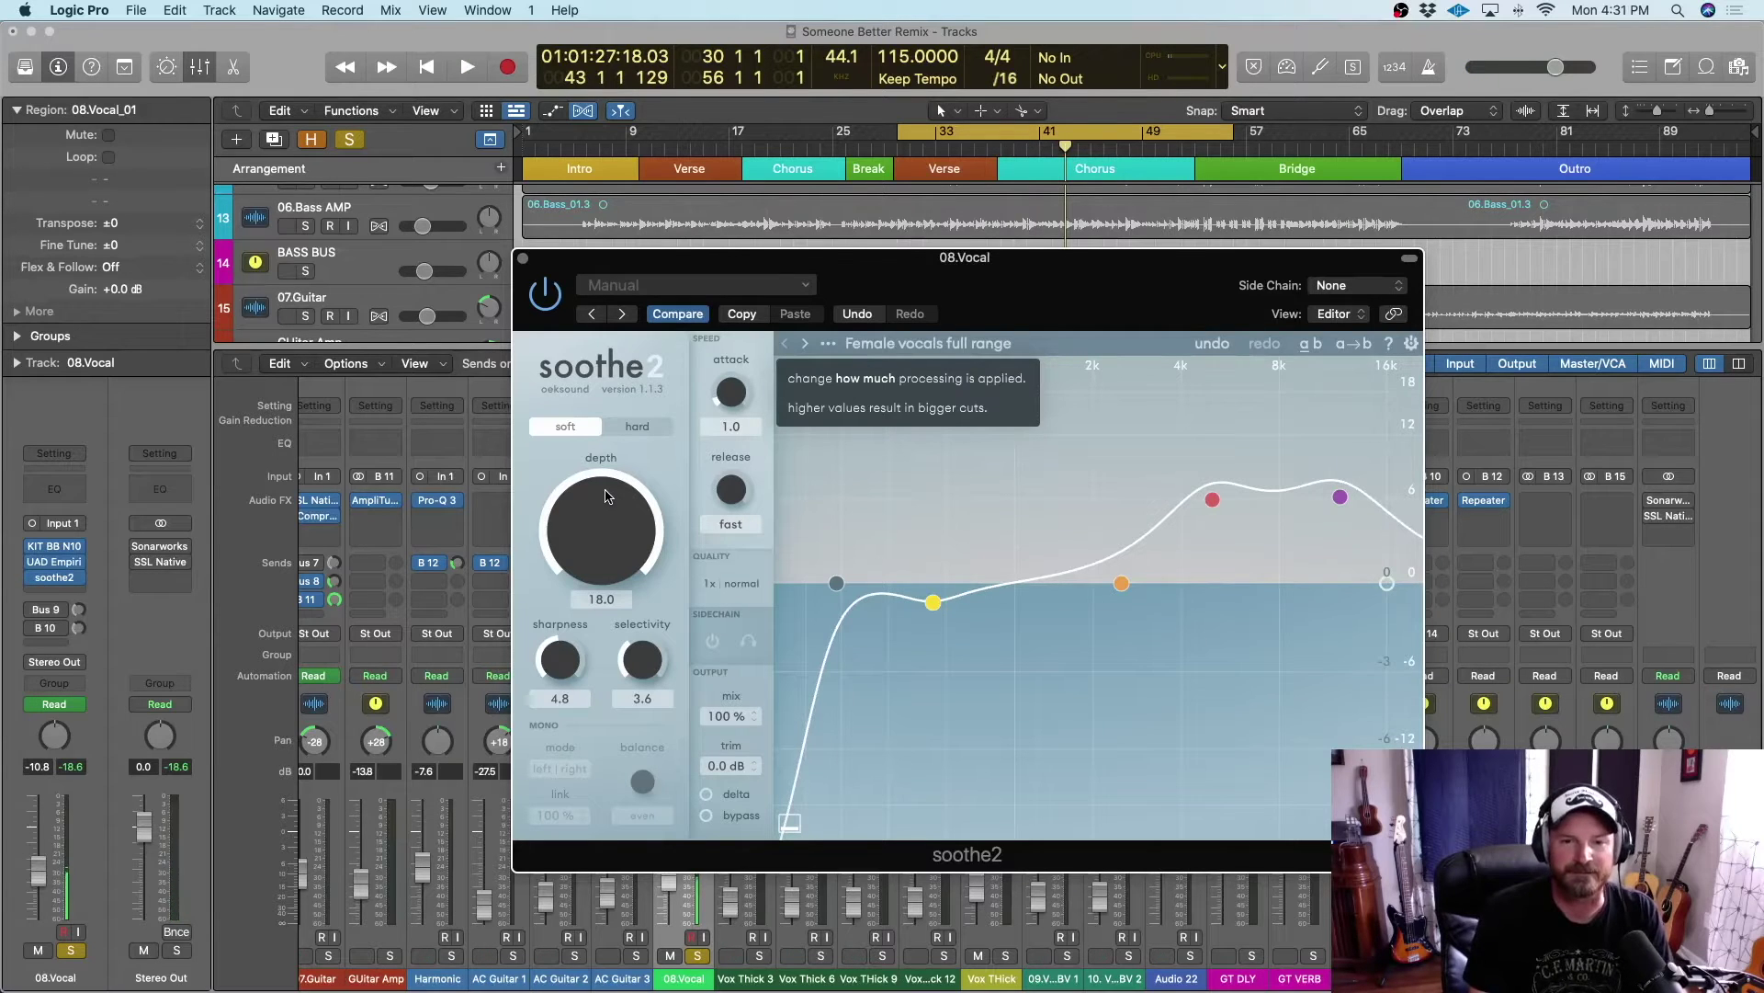
key("space")
left_click_drag(605, 542, 606, 598)
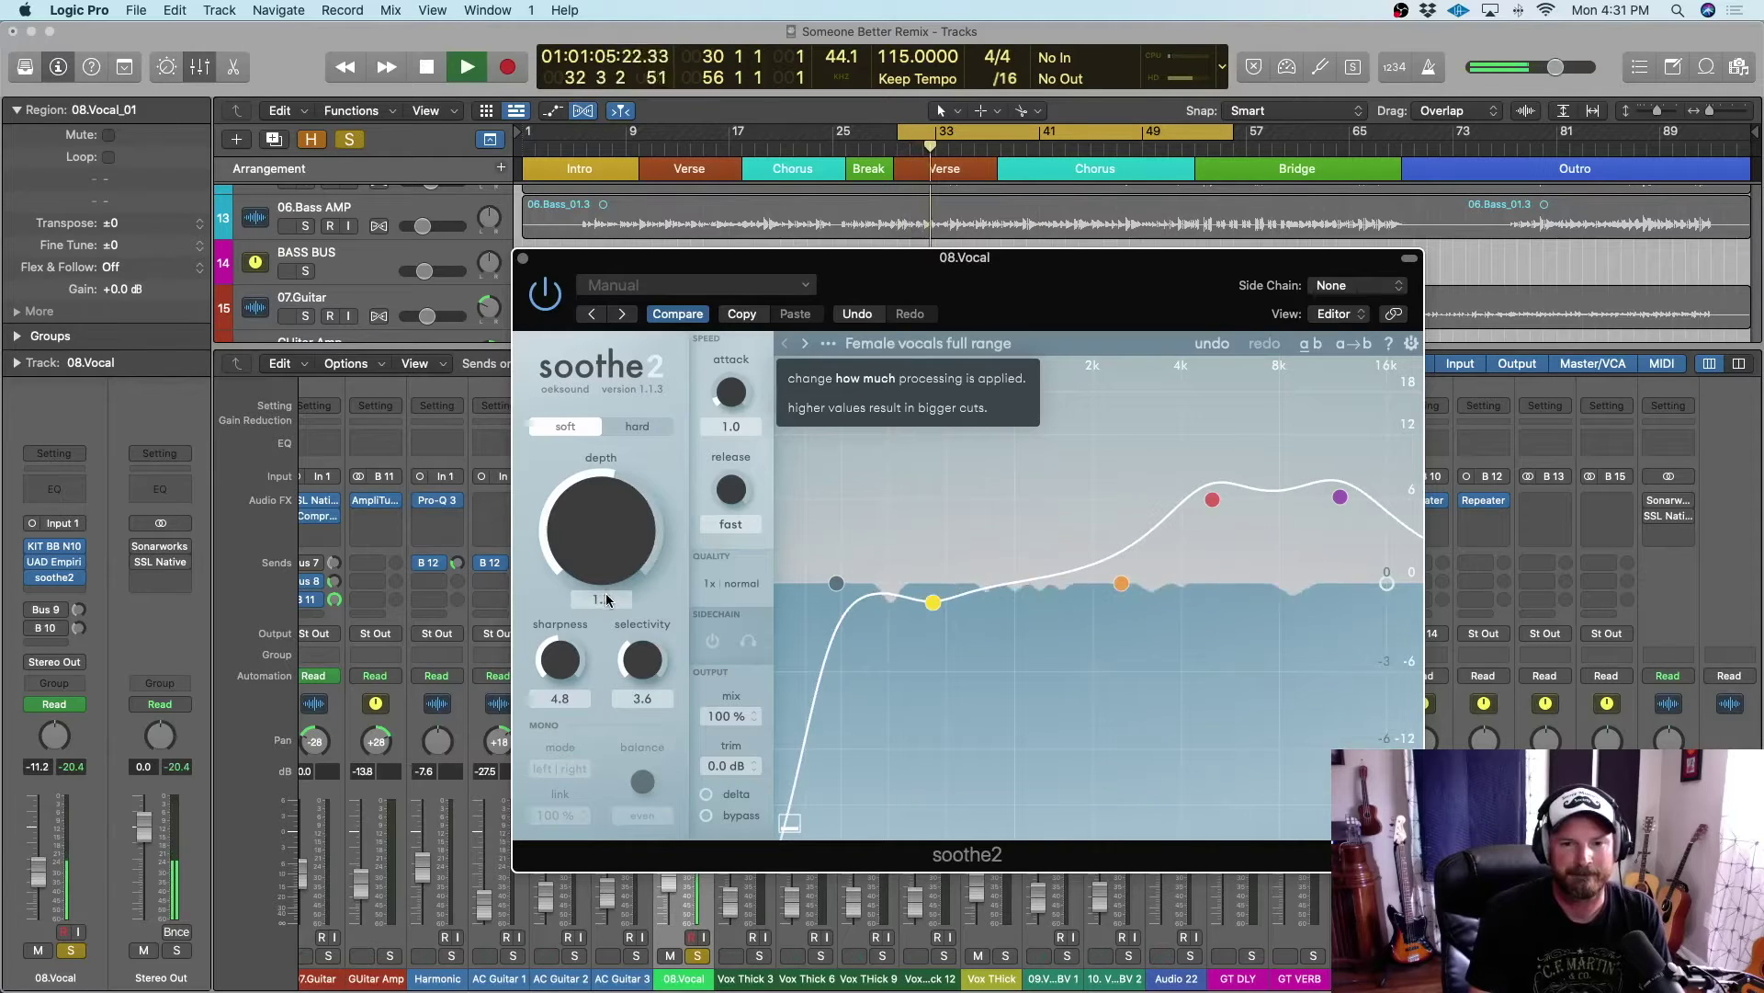
left_click_drag(597, 553, 602, 542)
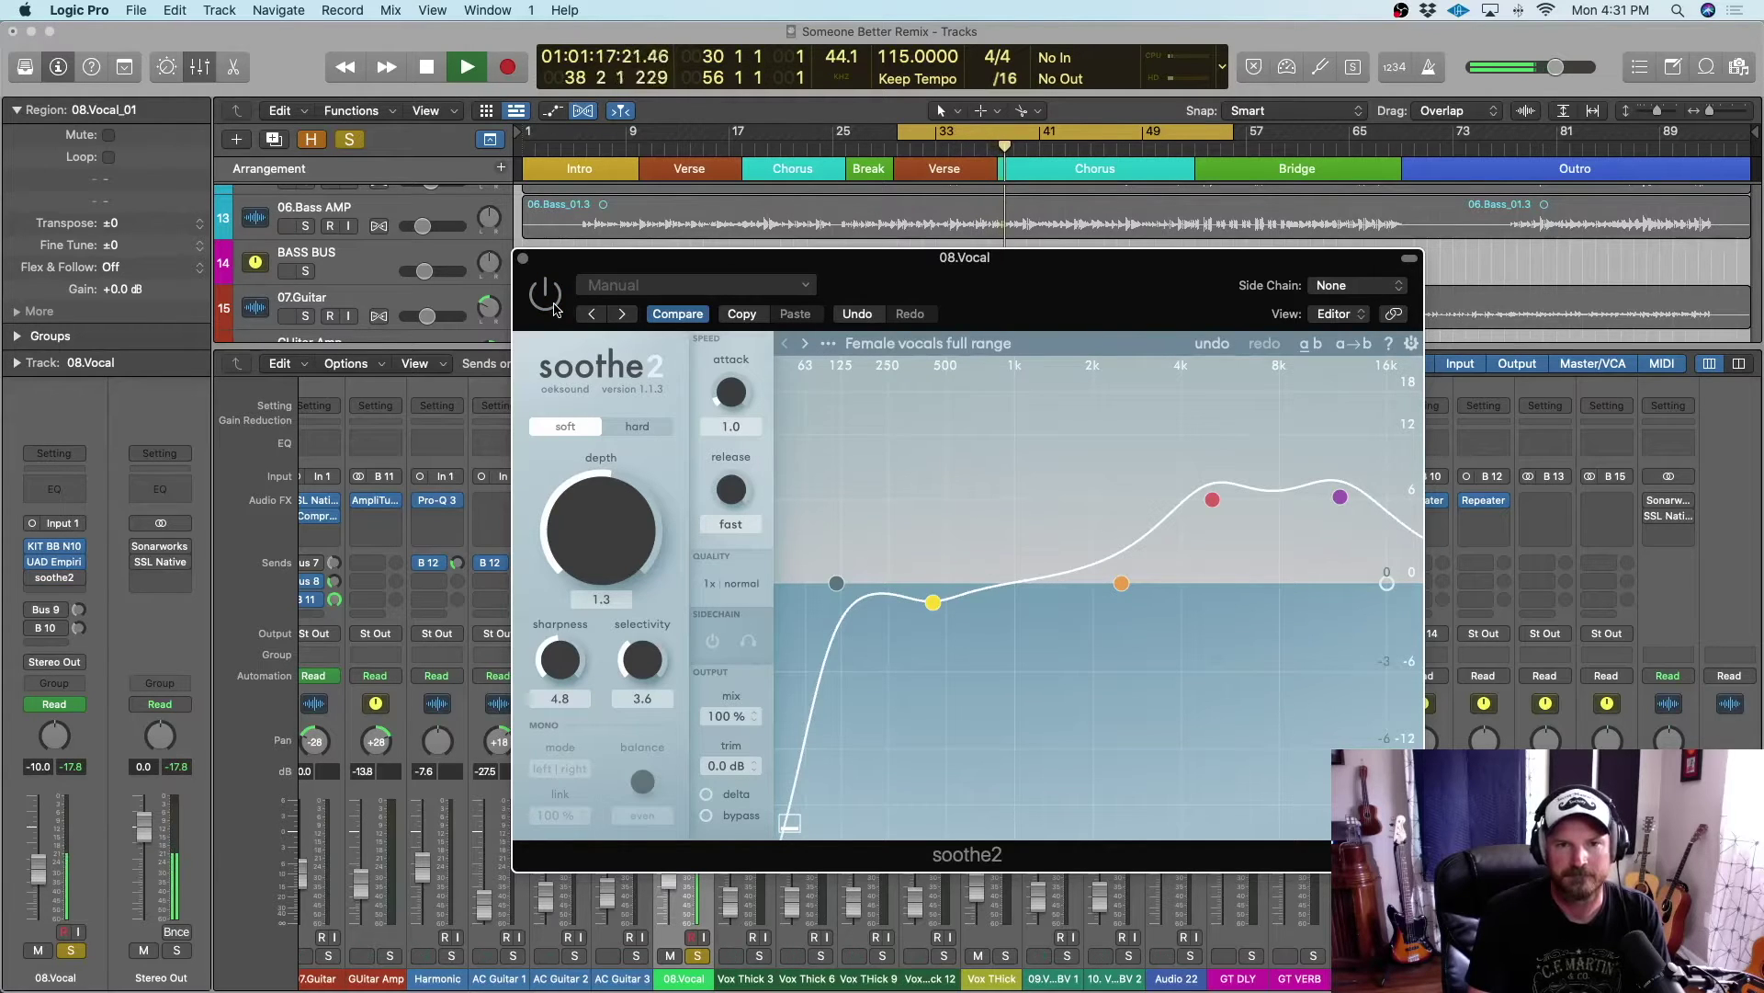
Switch soothe2 back on, replay the vocal from the verse through it, and close the plug-in
key("space")
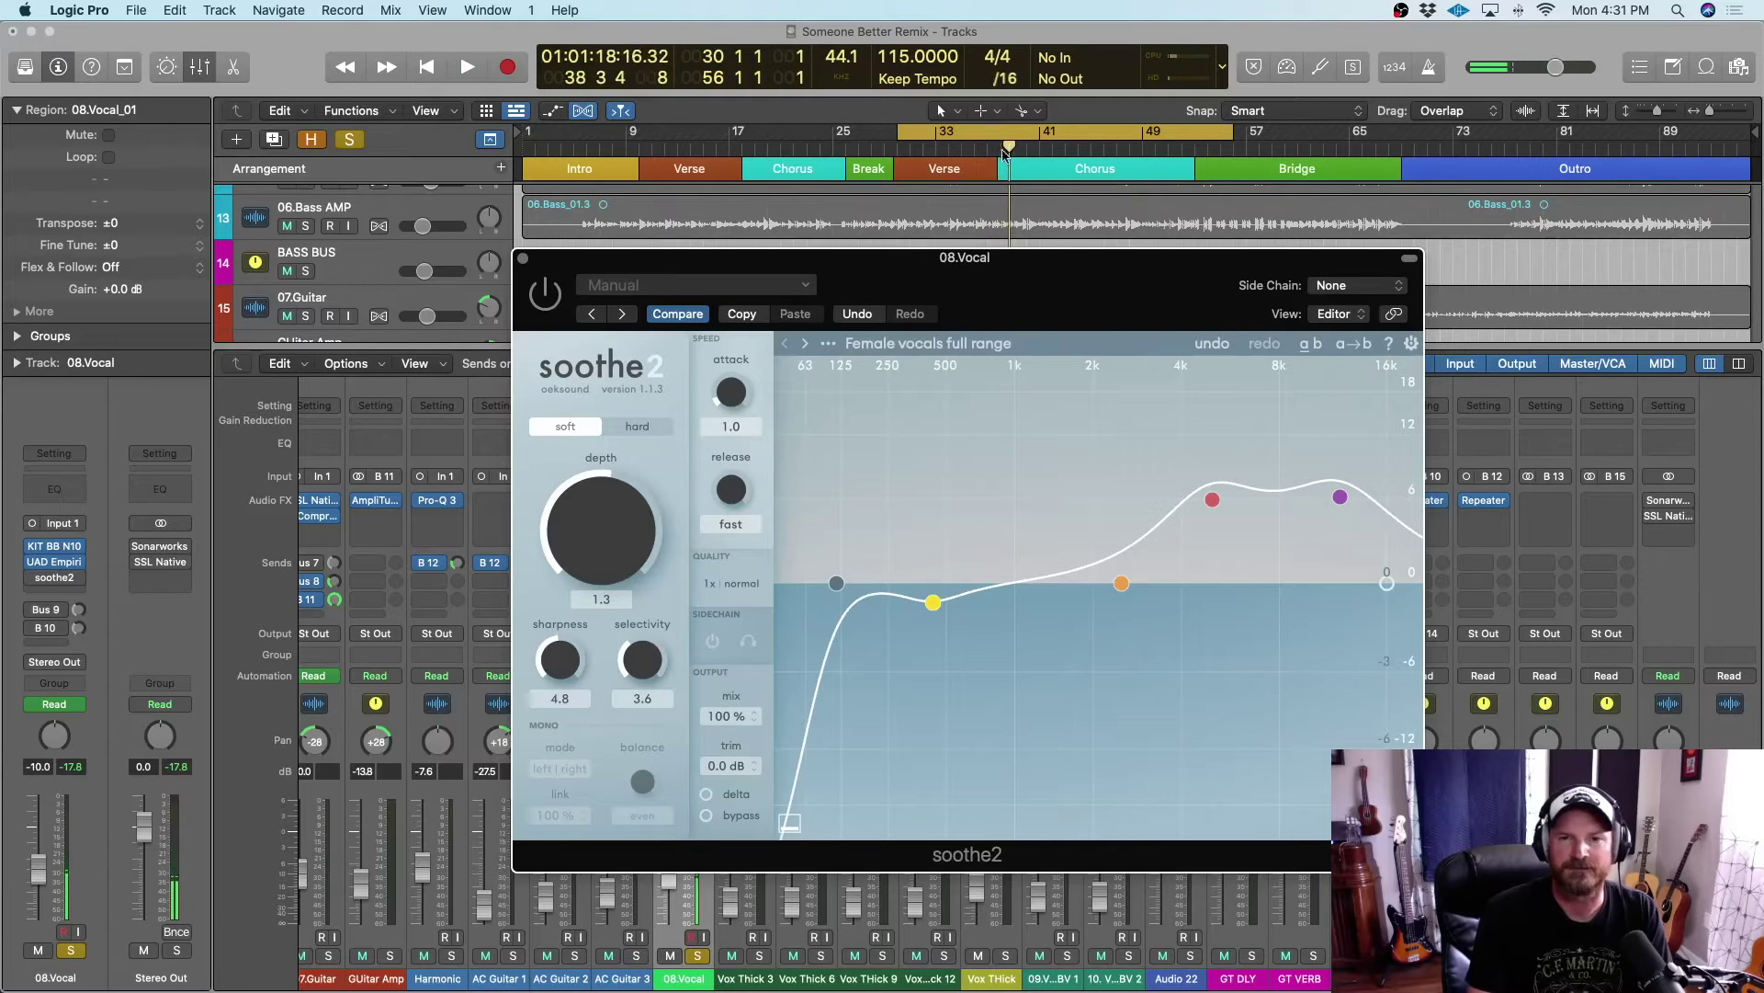
left_click(987, 149)
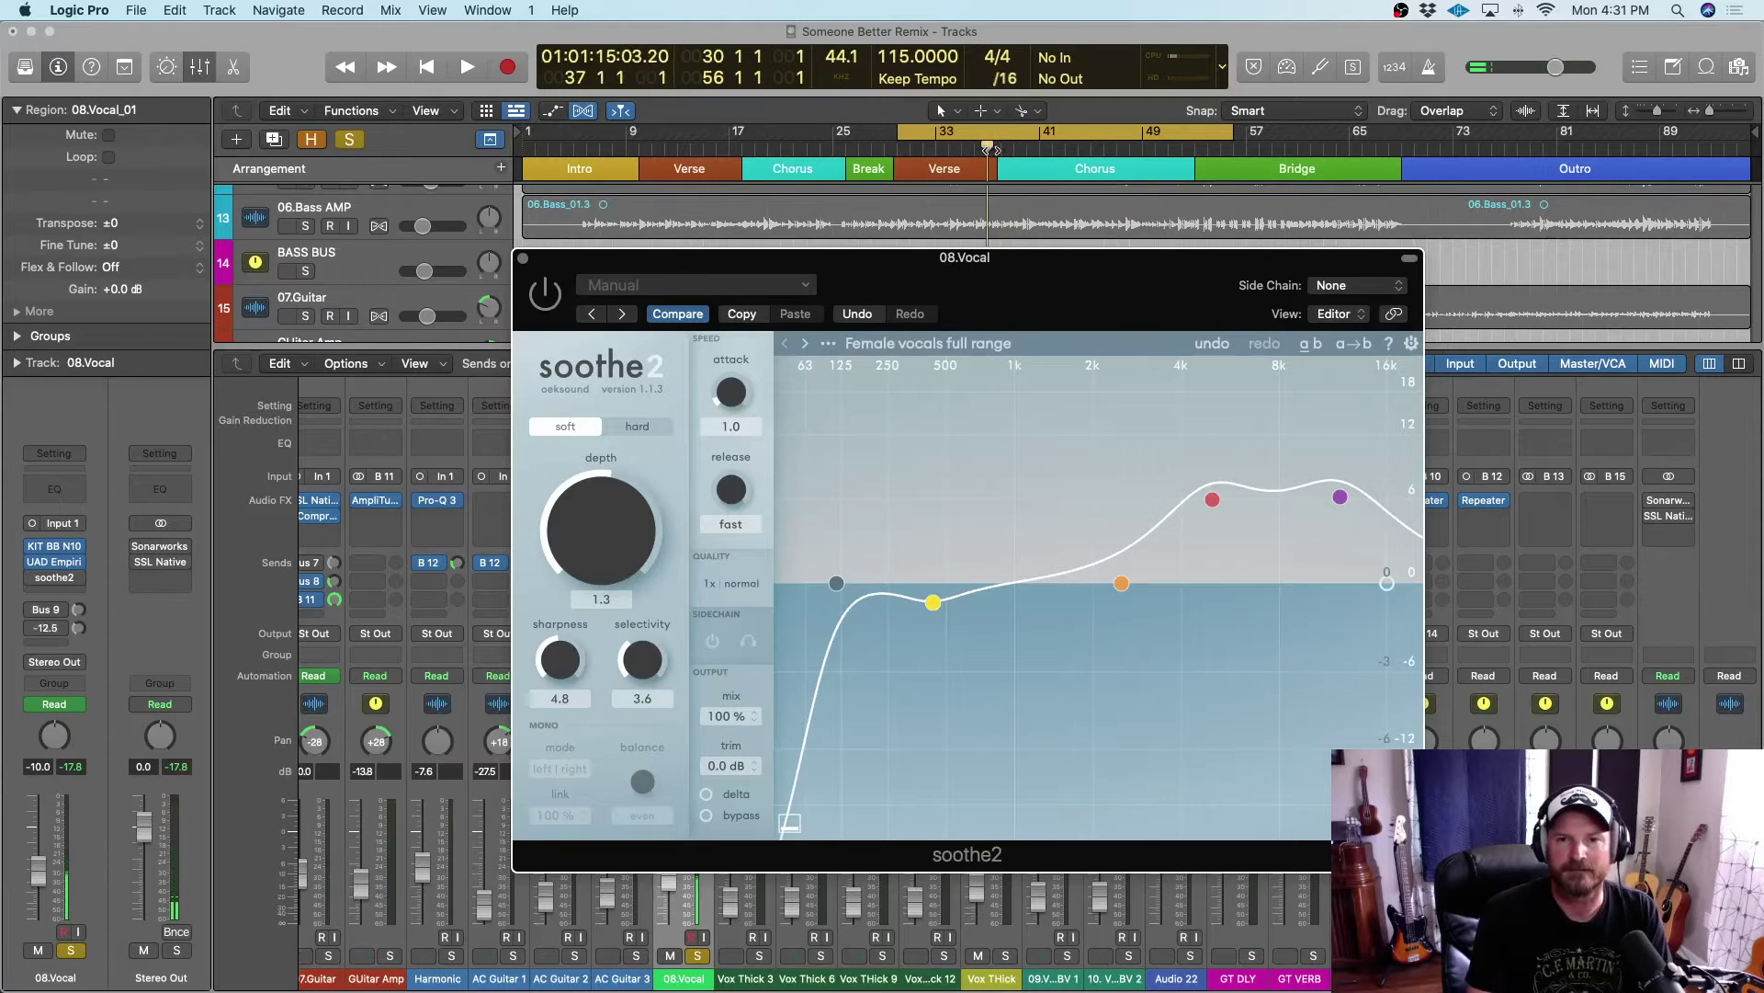
left_click(548, 307)
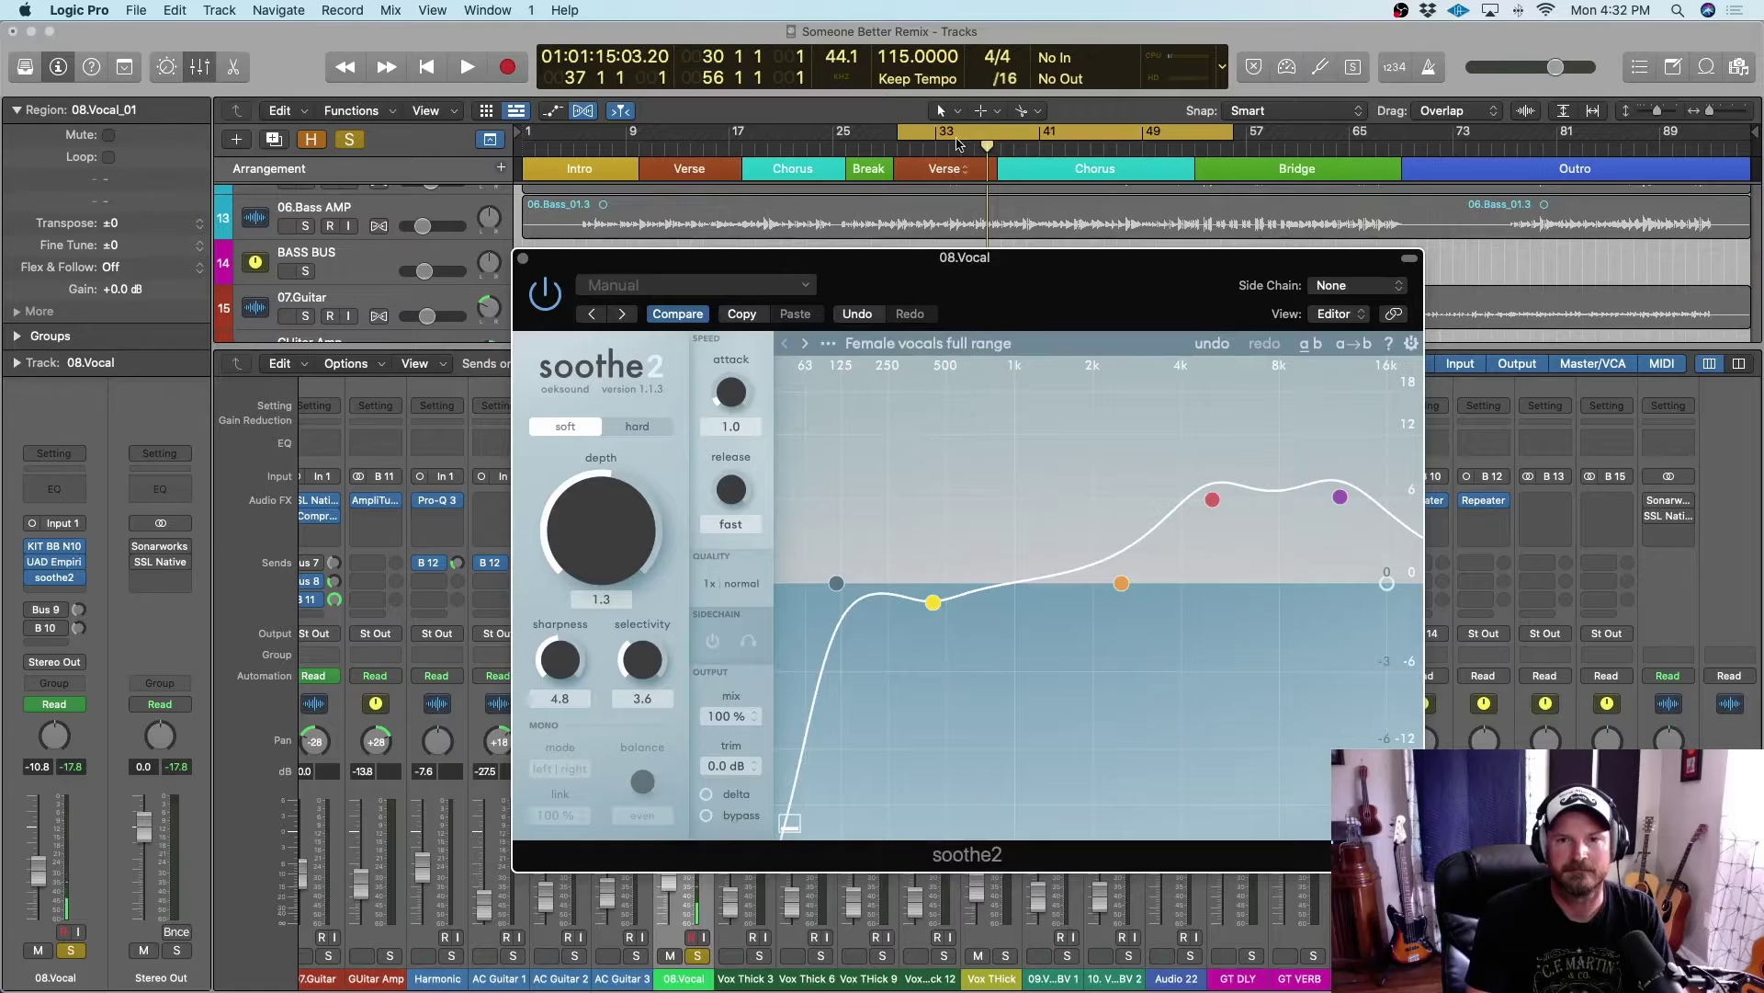
left_click(956, 145)
key("space")
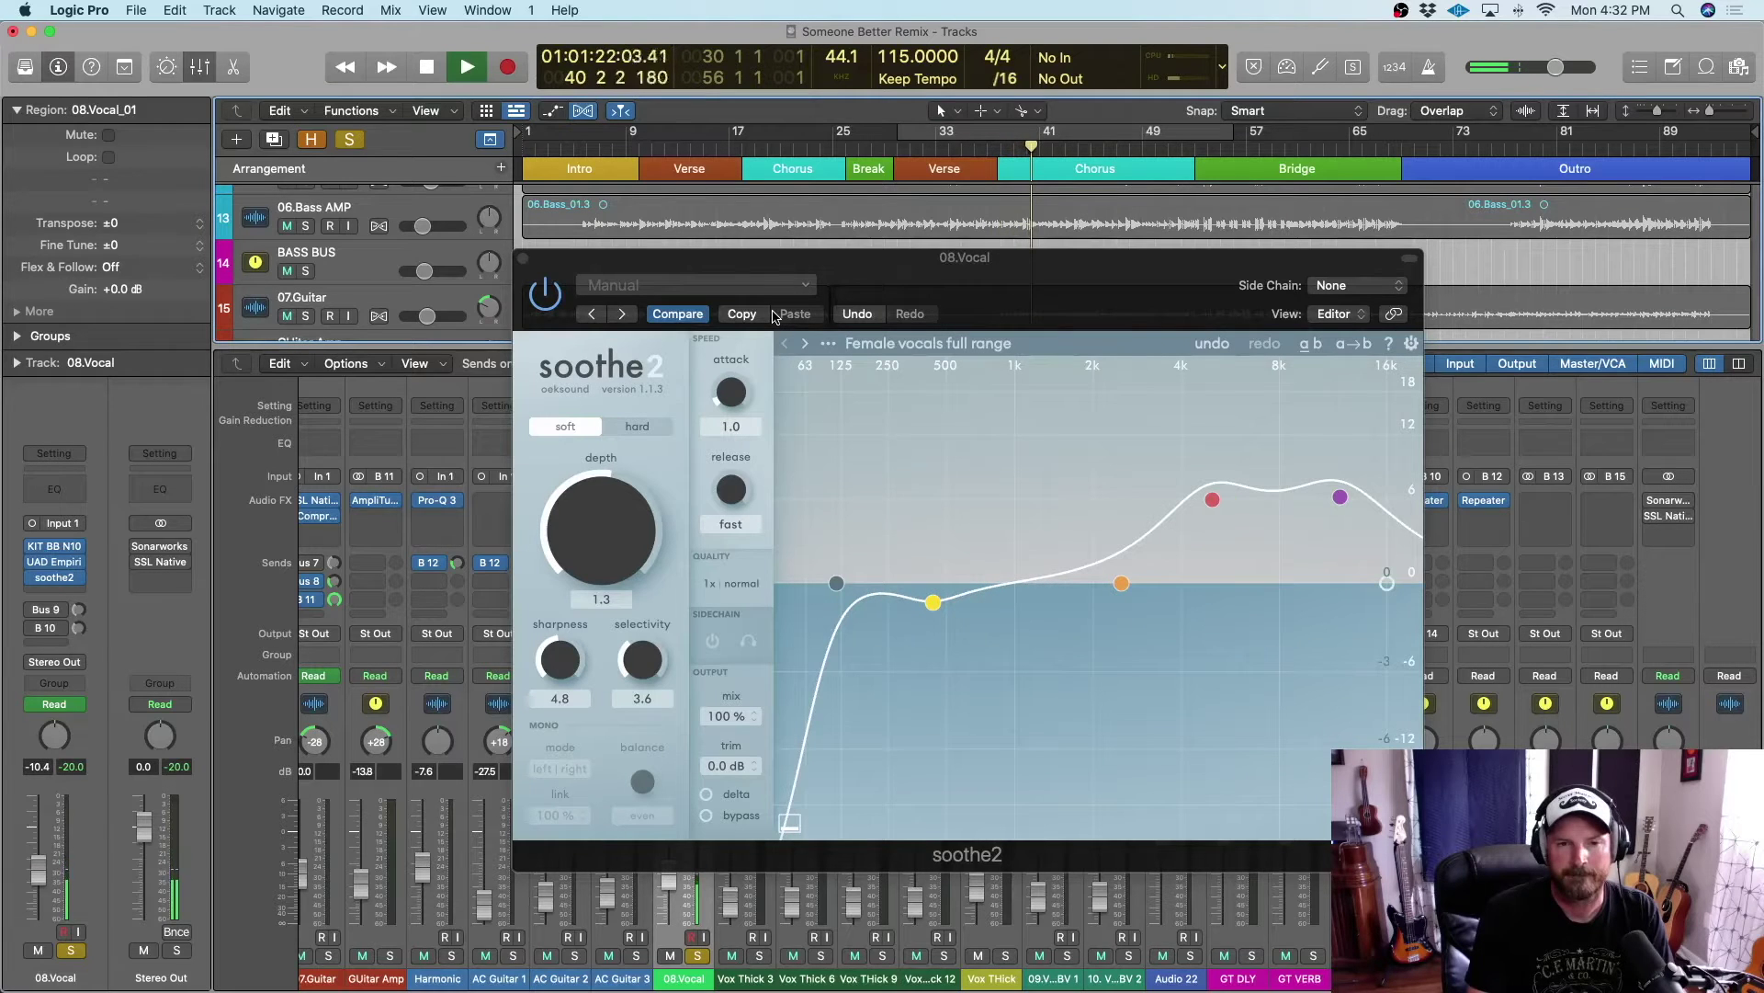
key("space")
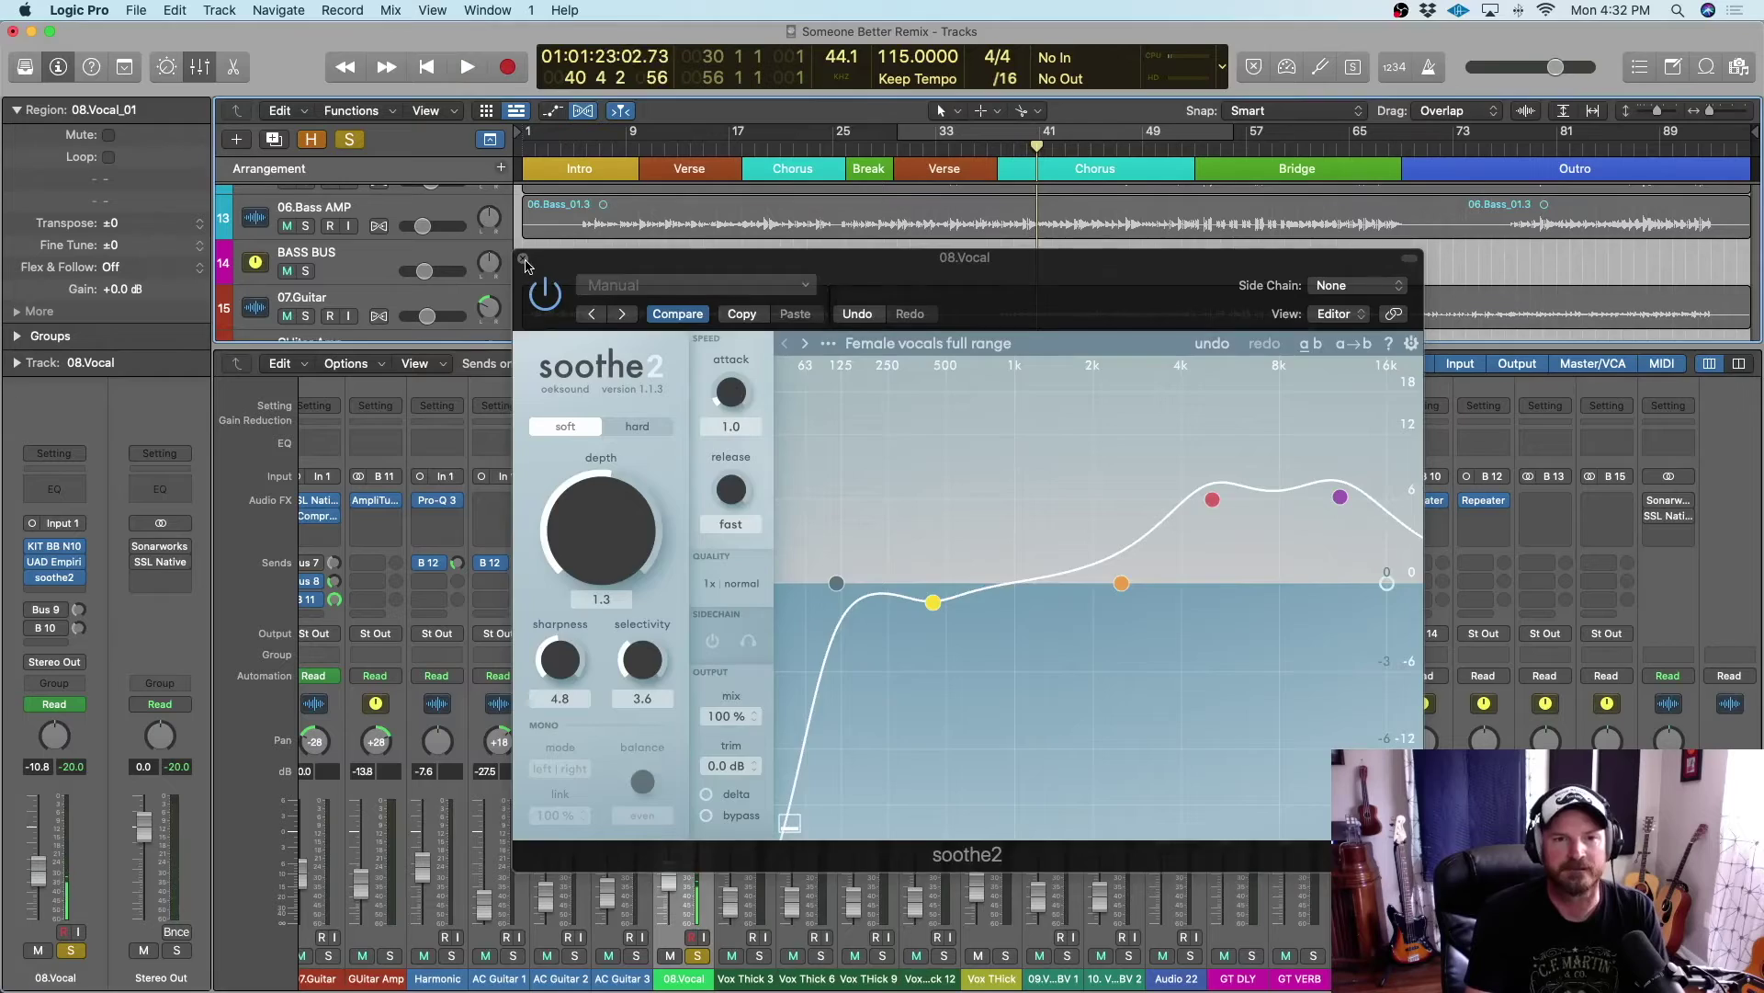
left_click(524, 261)
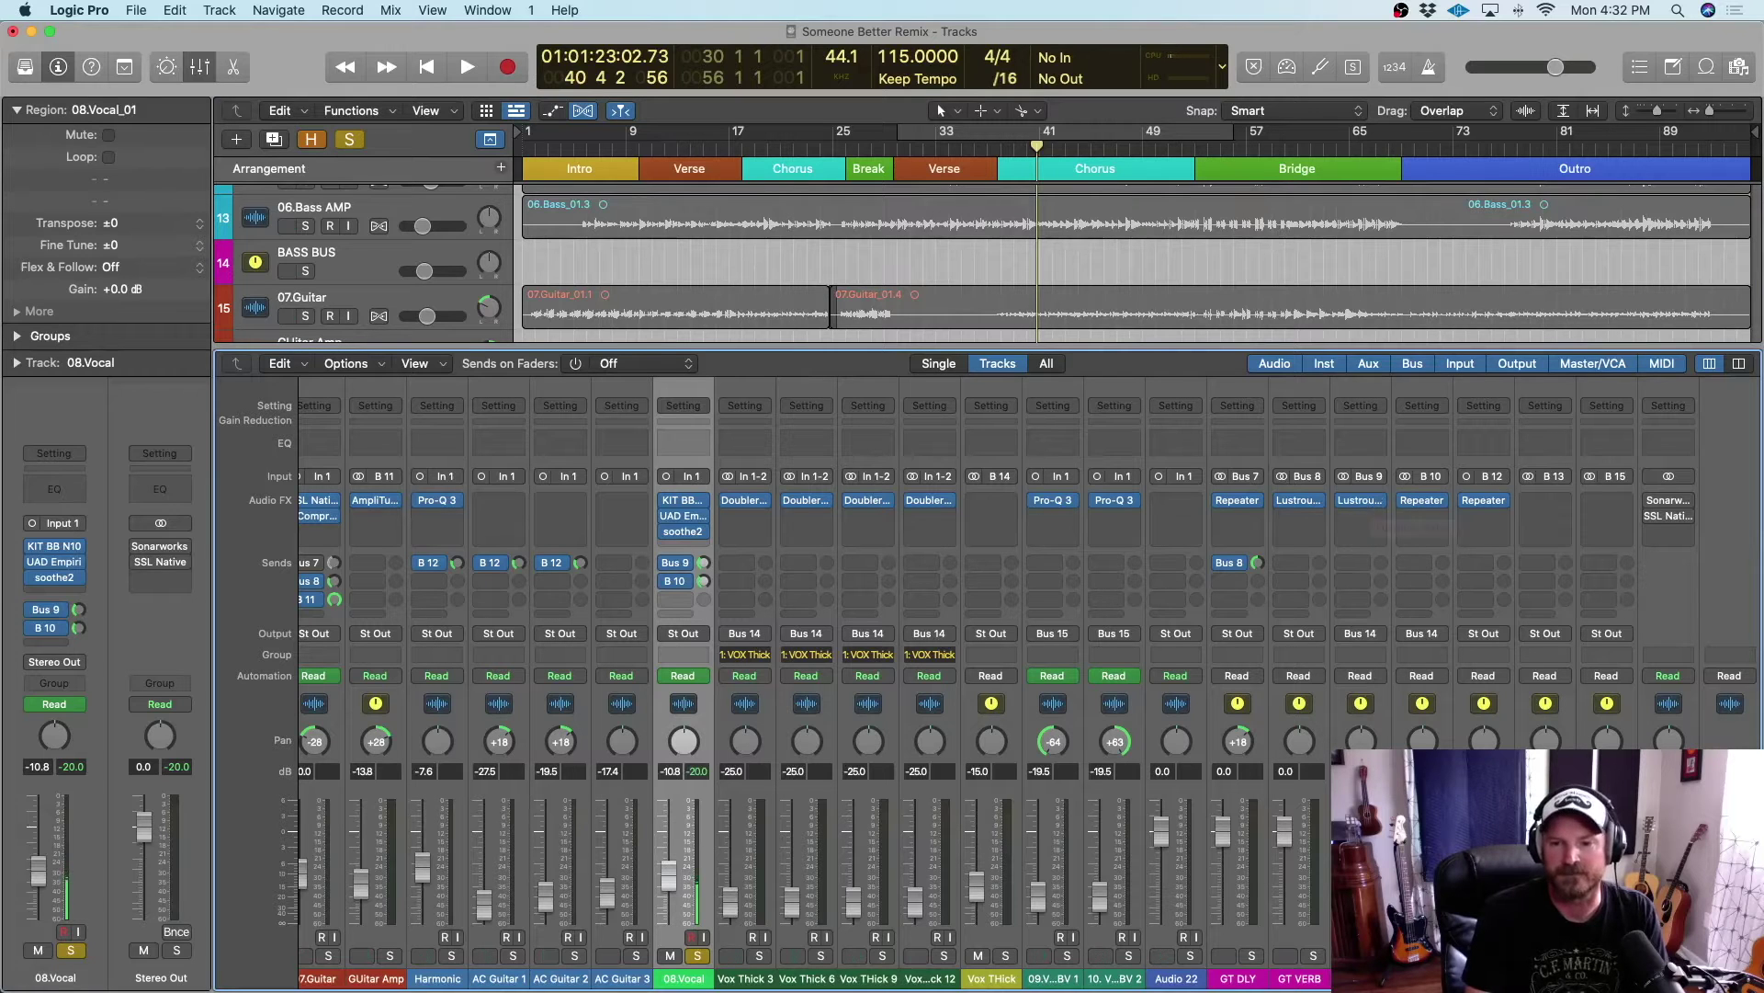
Turn the cycle range back on, play the vocal's reverb, and view the Lustrous Plates settings on VOX VERB
left_click(1008, 134)
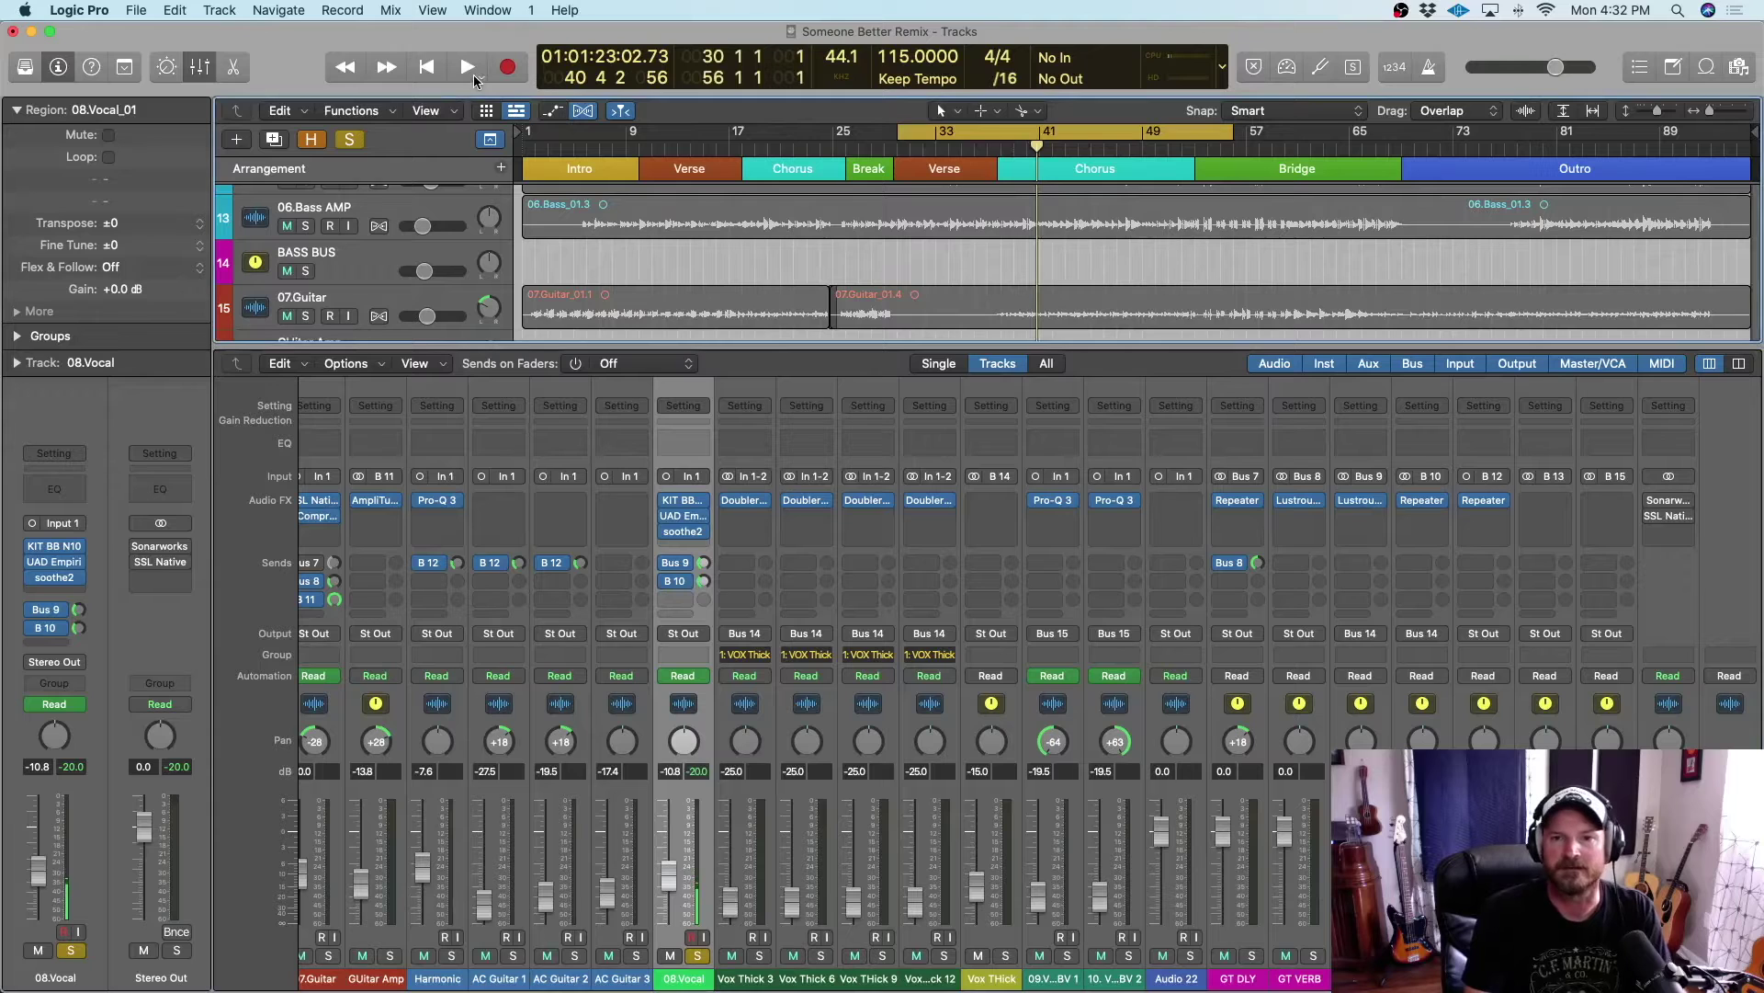
left_click(472, 74)
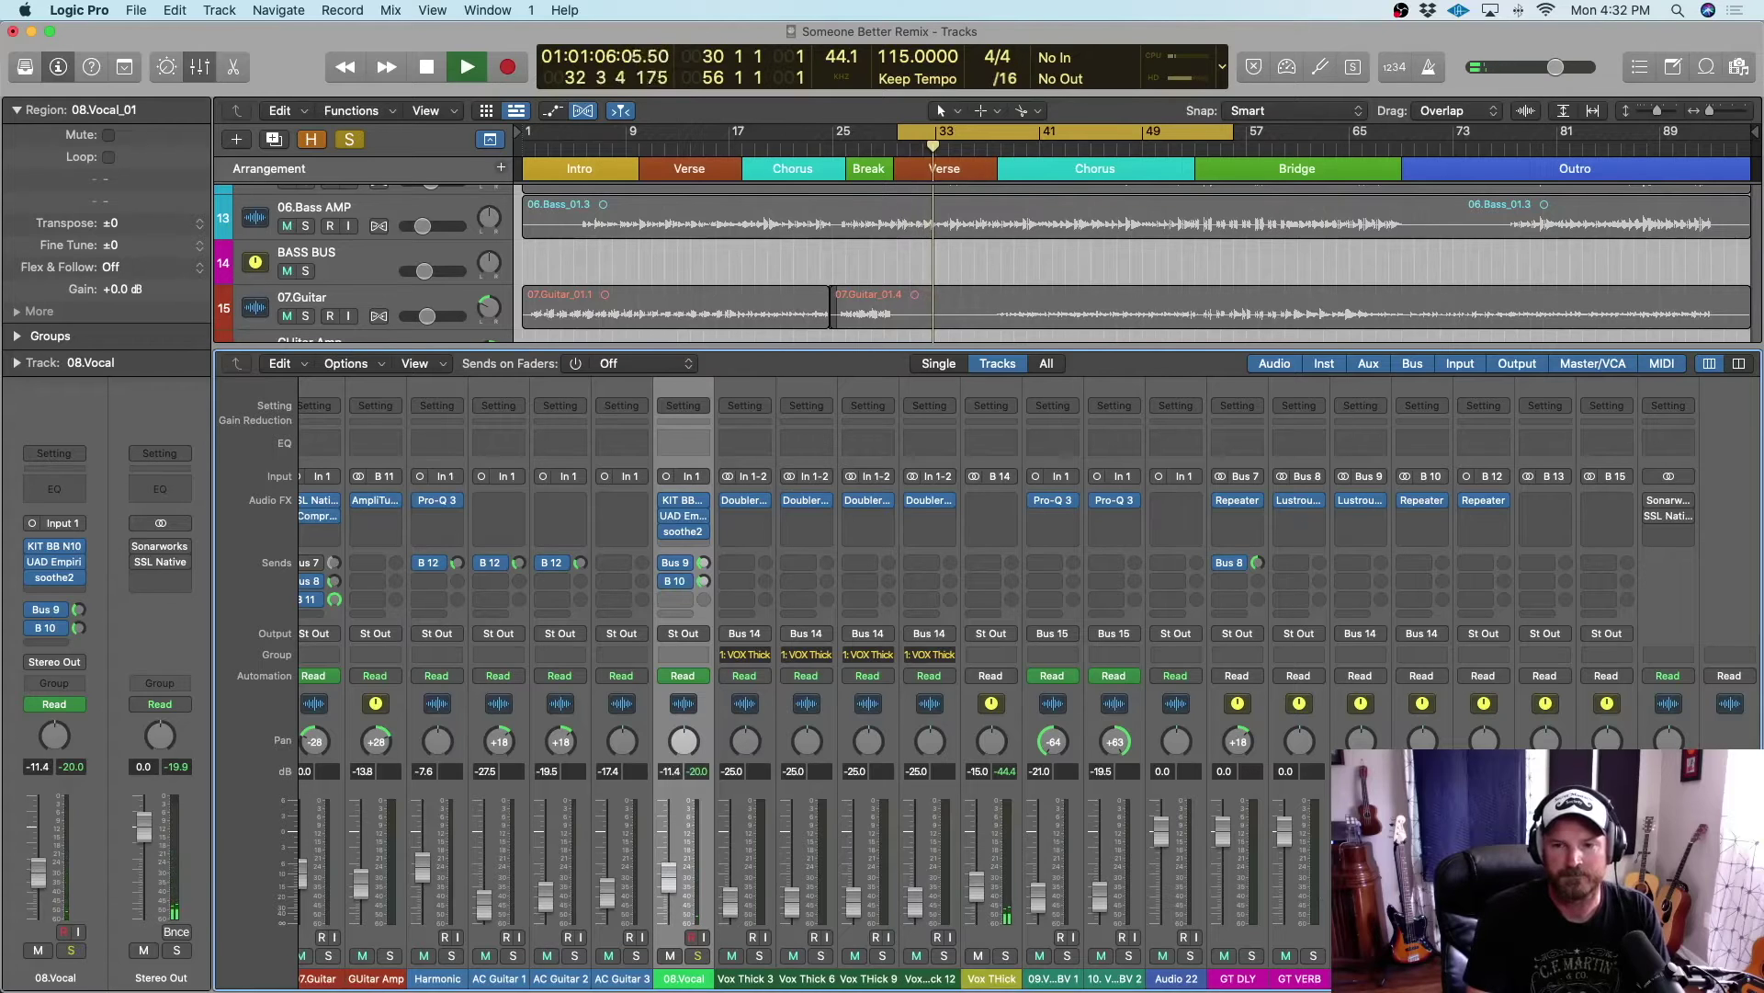
left_click(1366, 504)
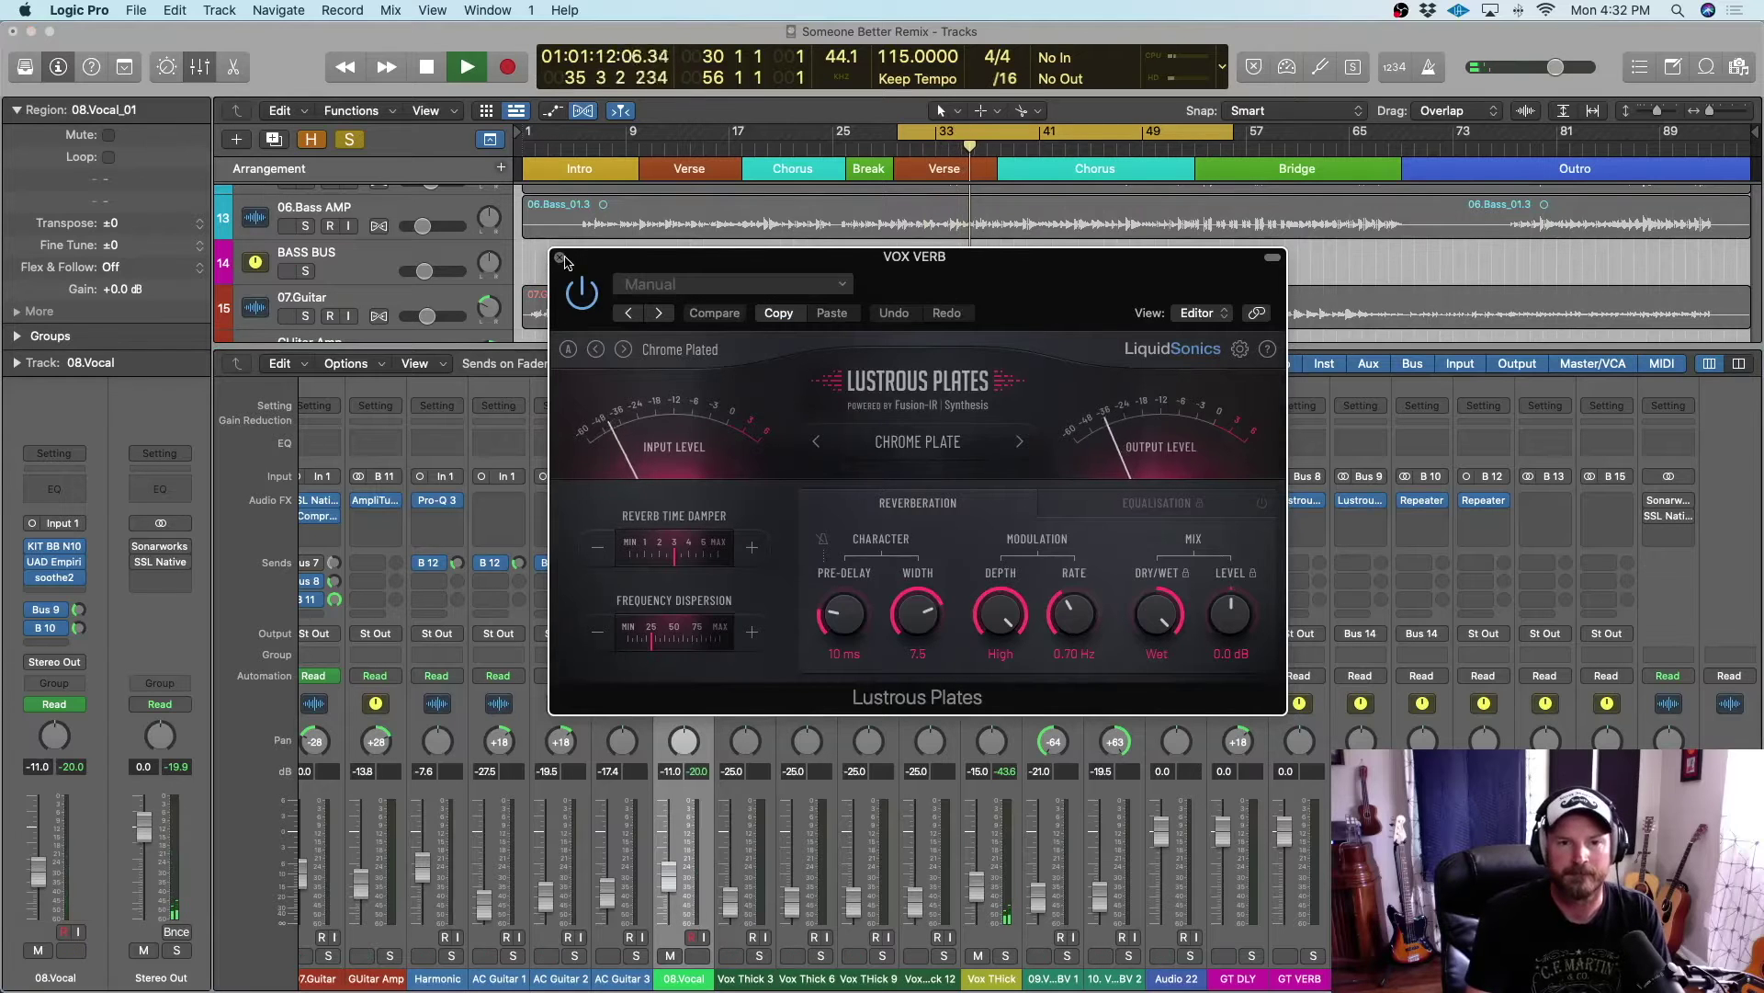
key("space")
key("super+w")
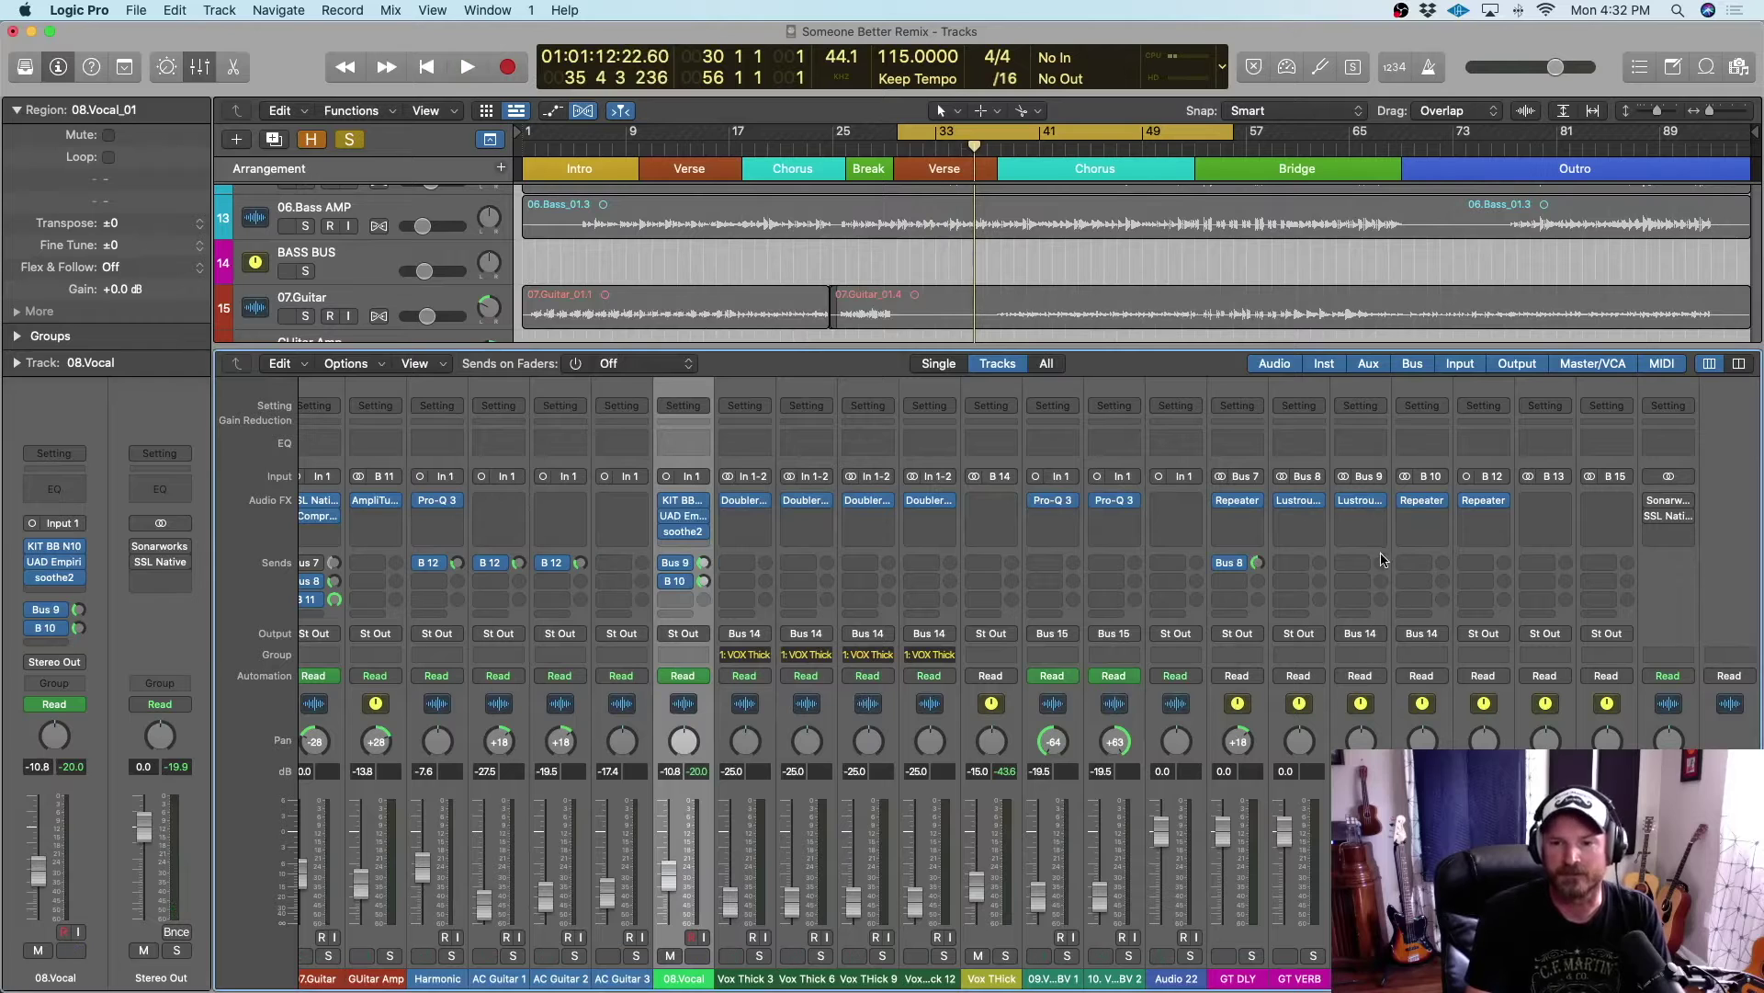
Add a Channel EQ to VOX VERB with a low cut at about 90 Hz and a high cut at 4240 Hz
left_click(1362, 447)
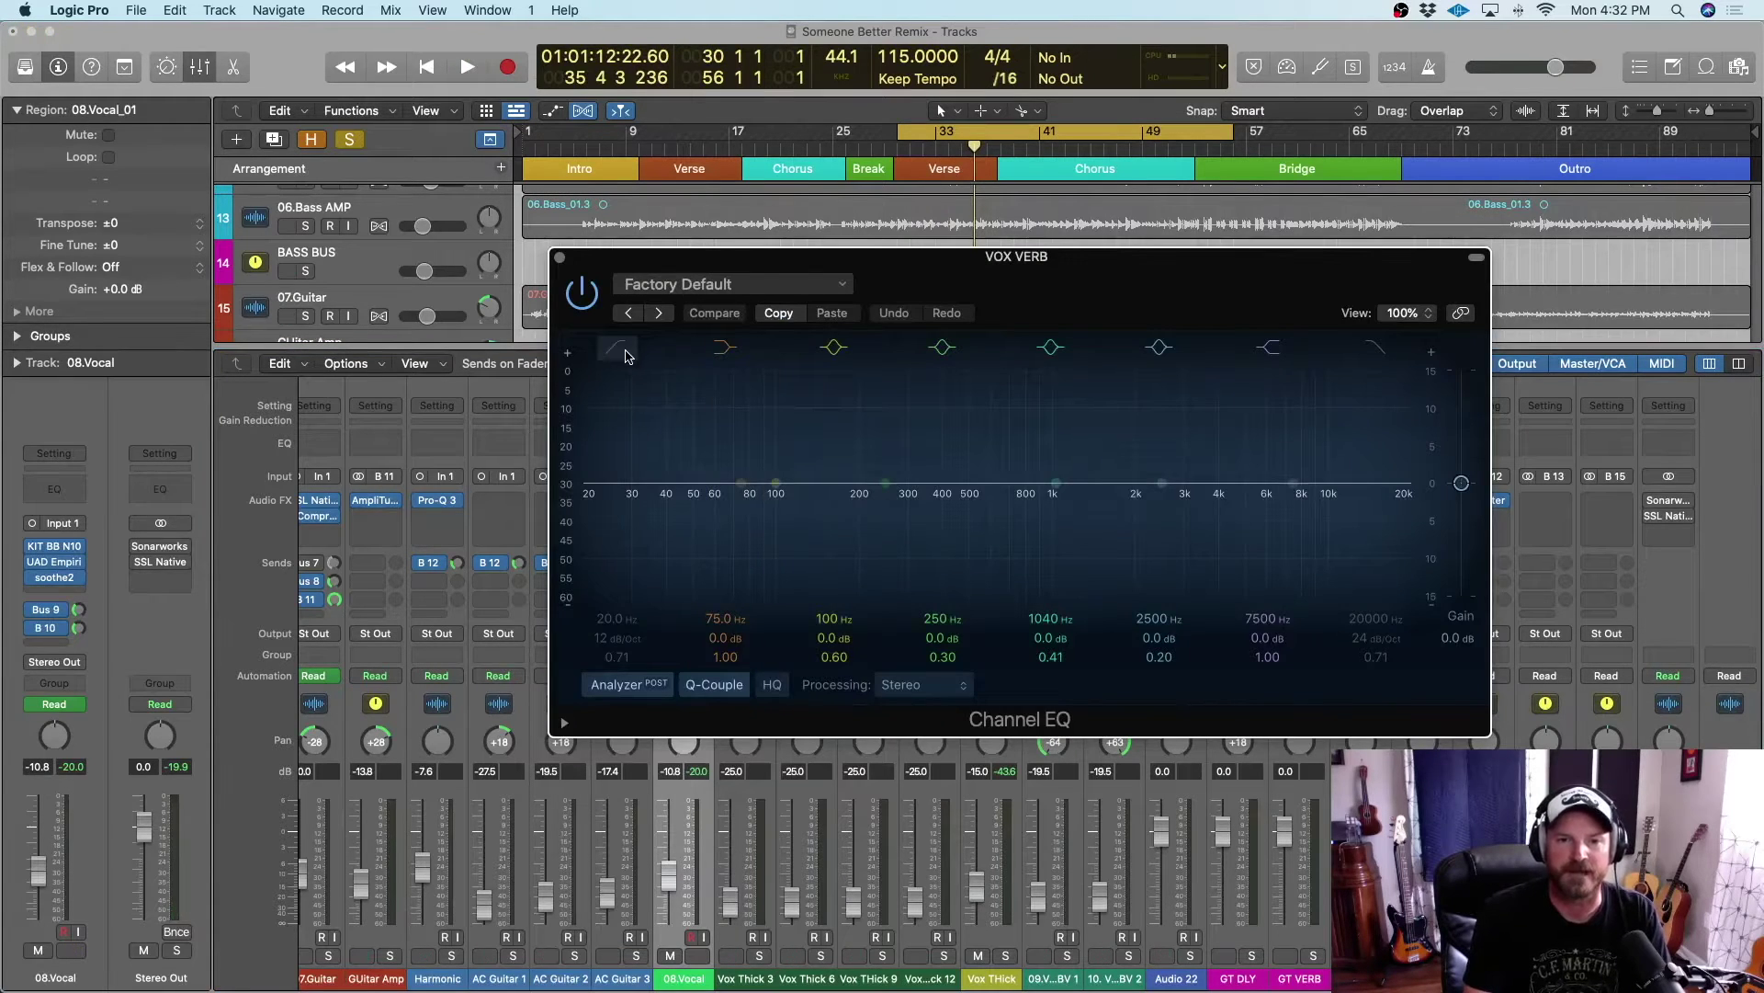
left_click(622, 351)
left_click_drag(589, 510, 758, 496)
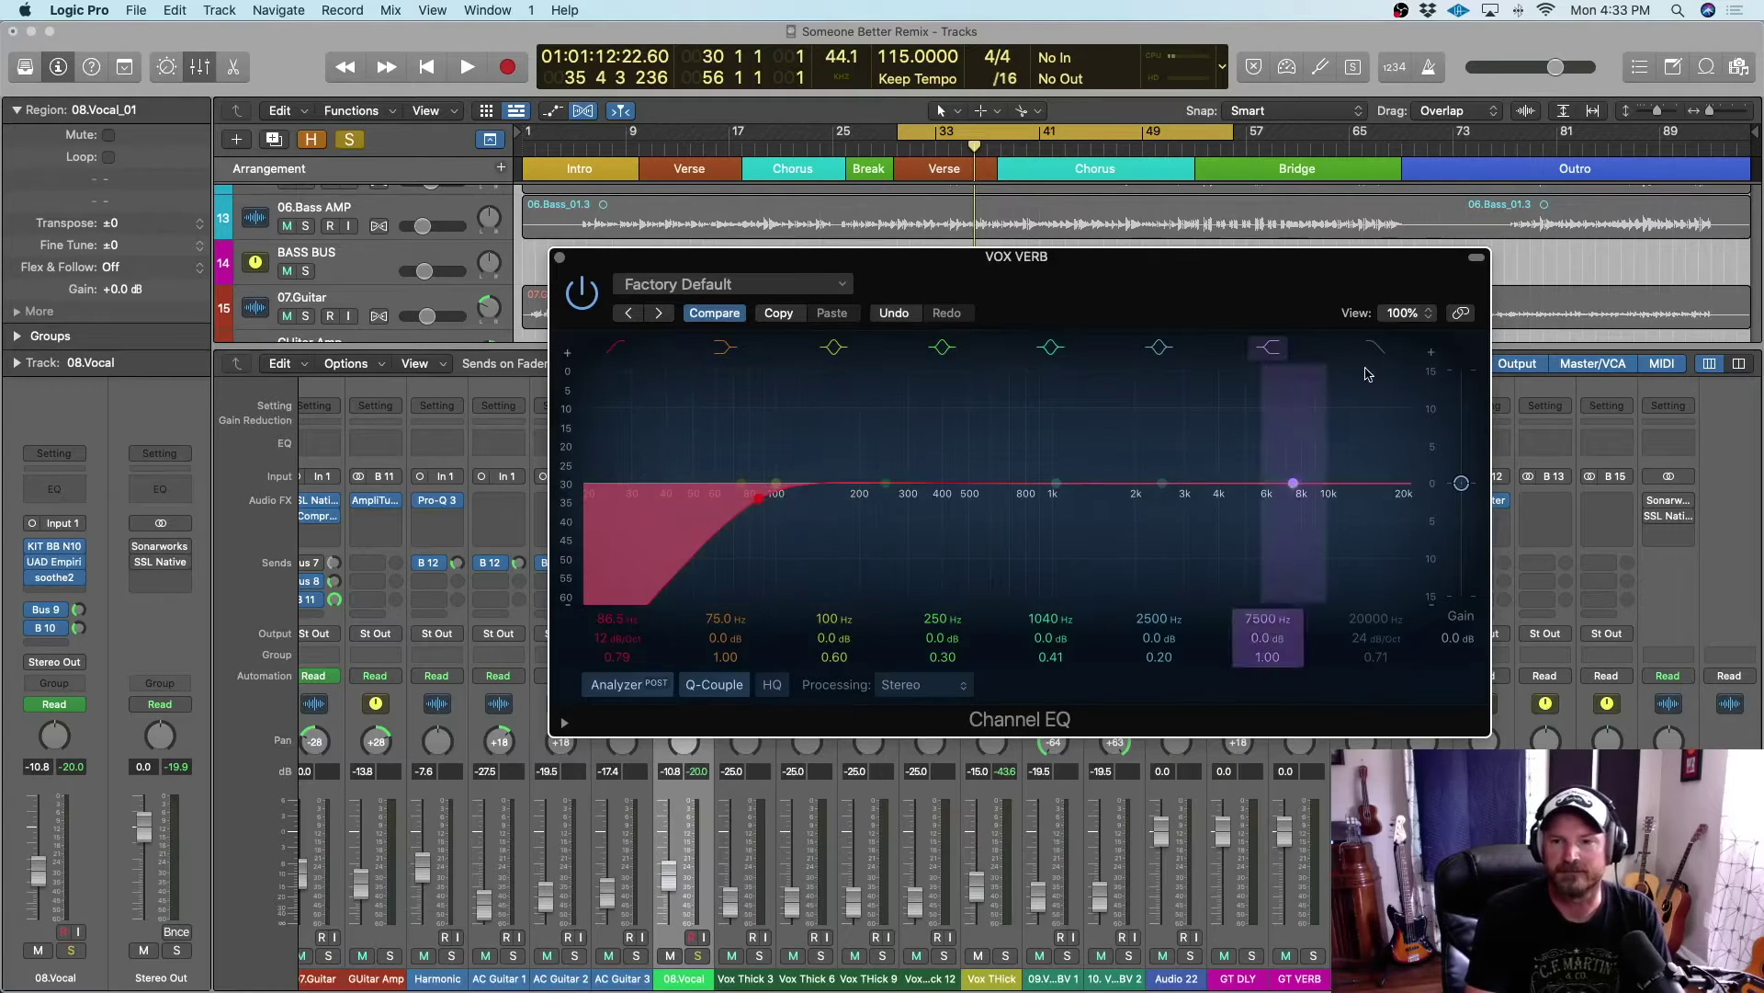
left_click(1376, 349)
left_click_drag(1415, 512, 1229, 510)
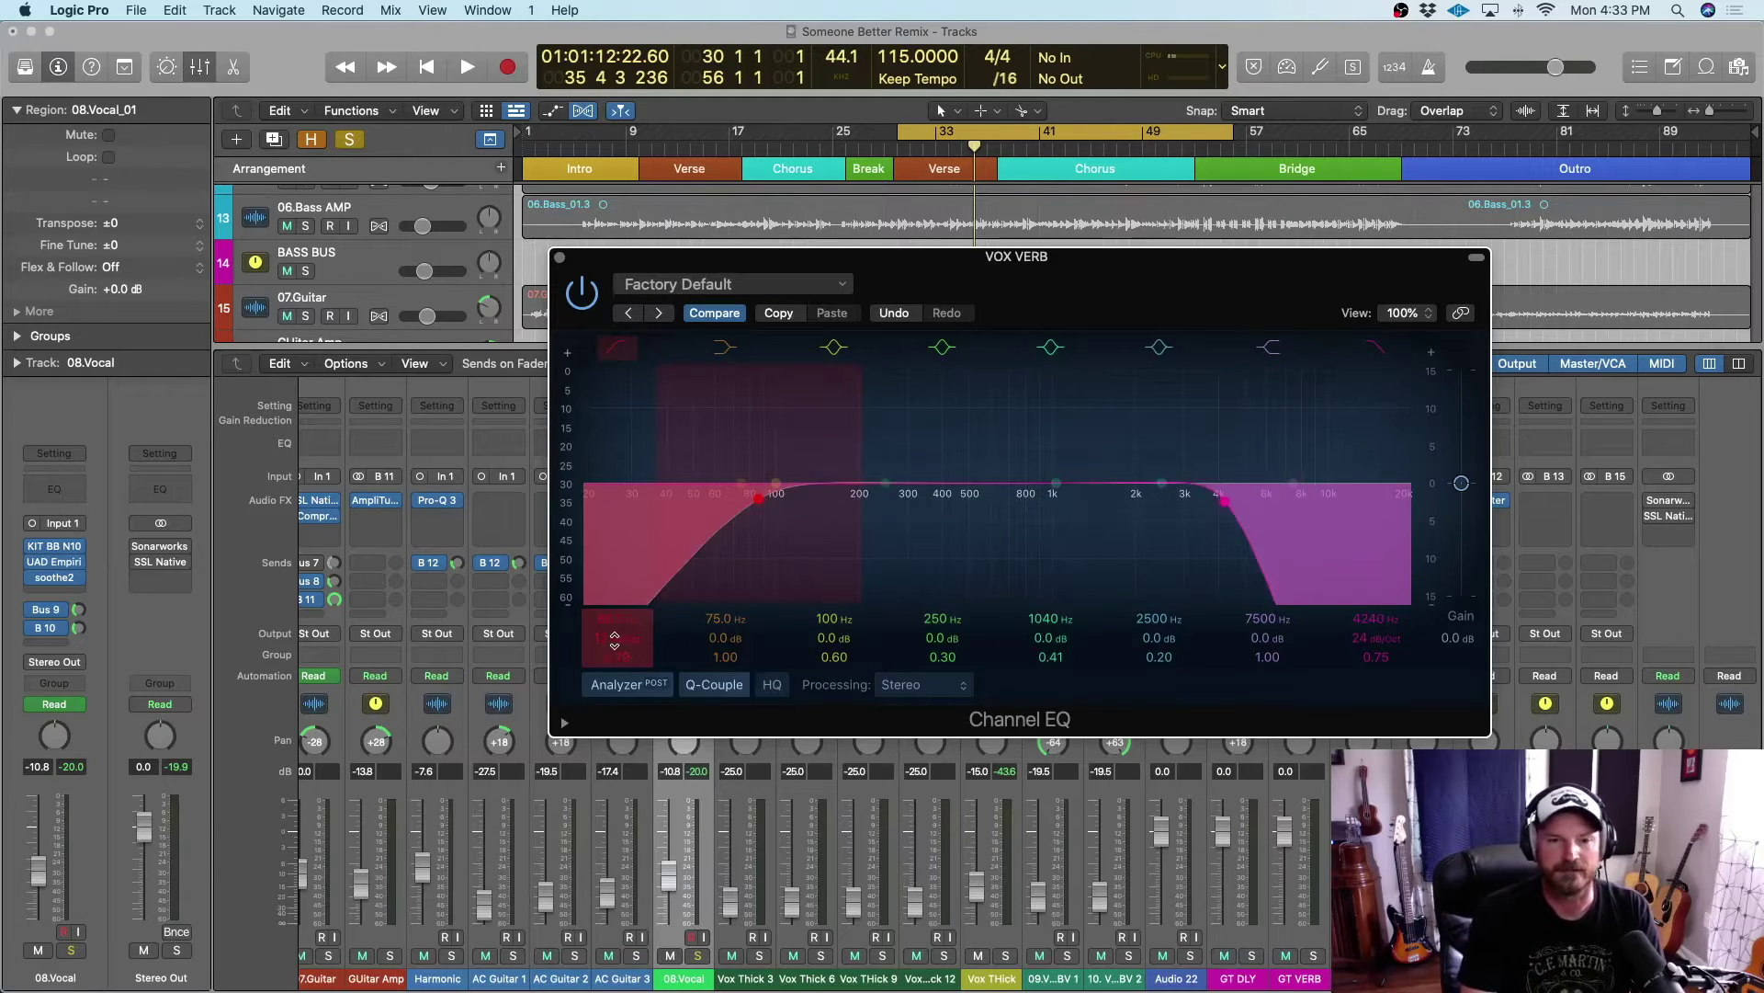
Refine the VOX VERB filters to a 134 Hz, 18 dB/Oct low cut and a 6000 Hz high cut with Q 0.54
left_click_drag(604, 641, 605, 680)
left_click_drag(599, 620, 600, 579)
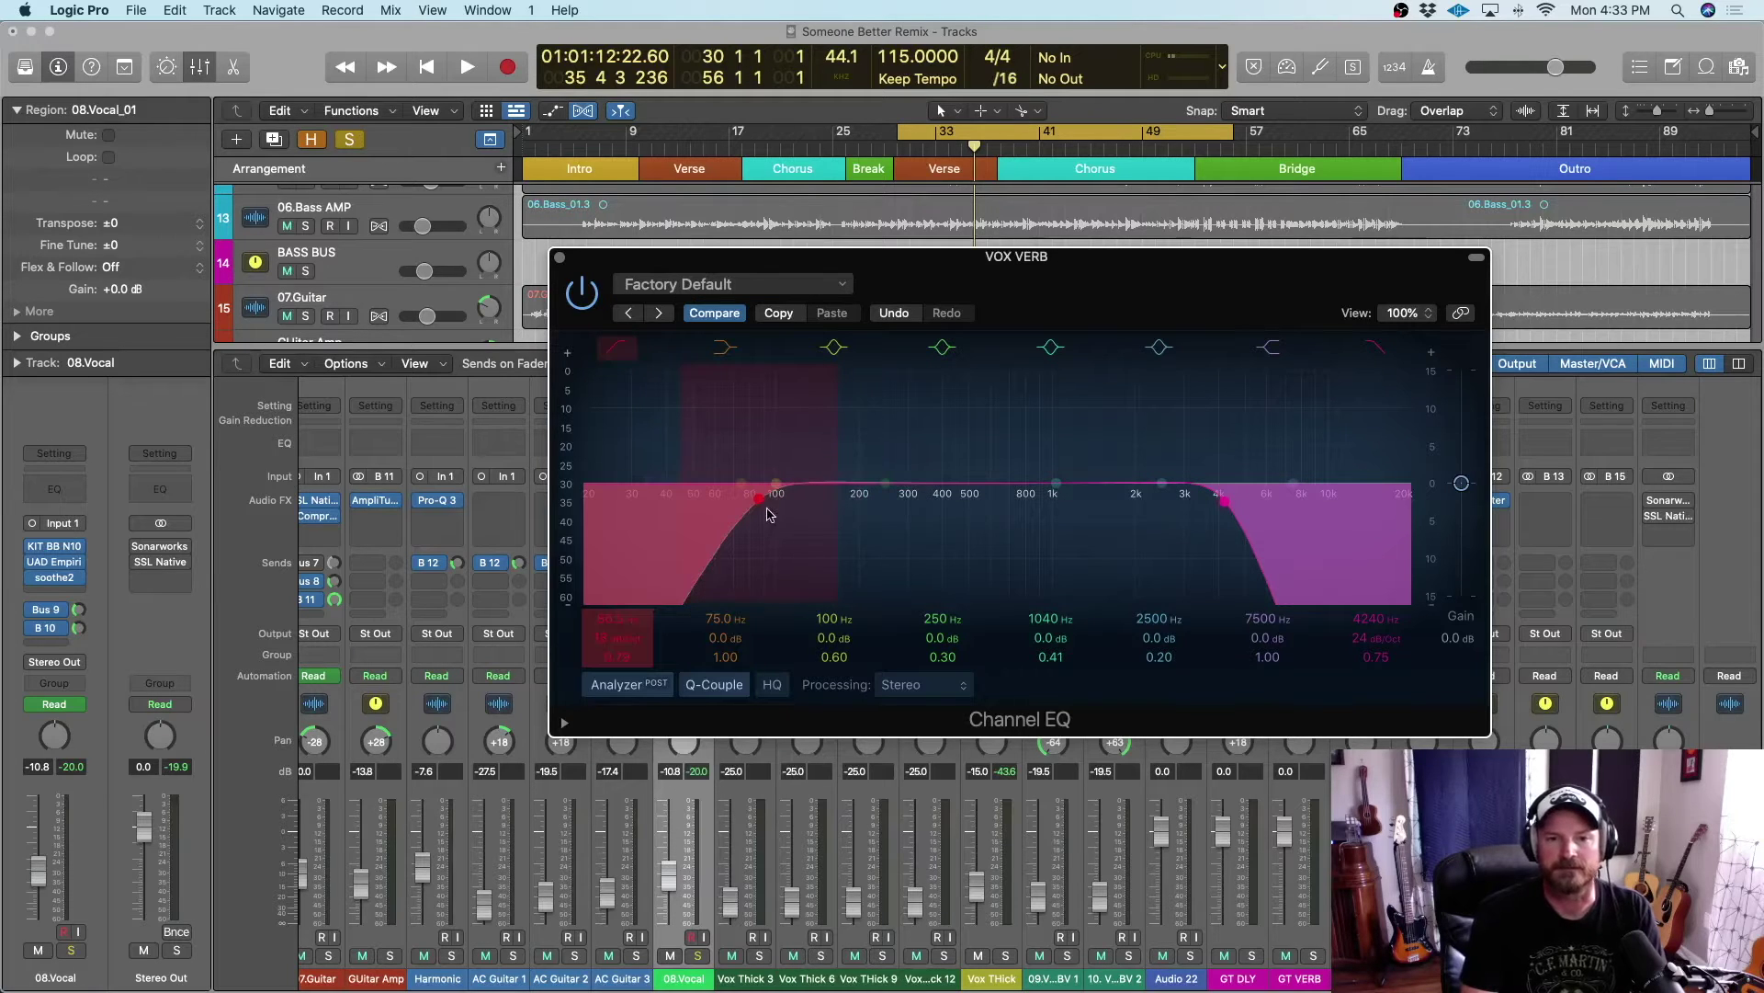
left_click_drag(760, 497, 769, 497)
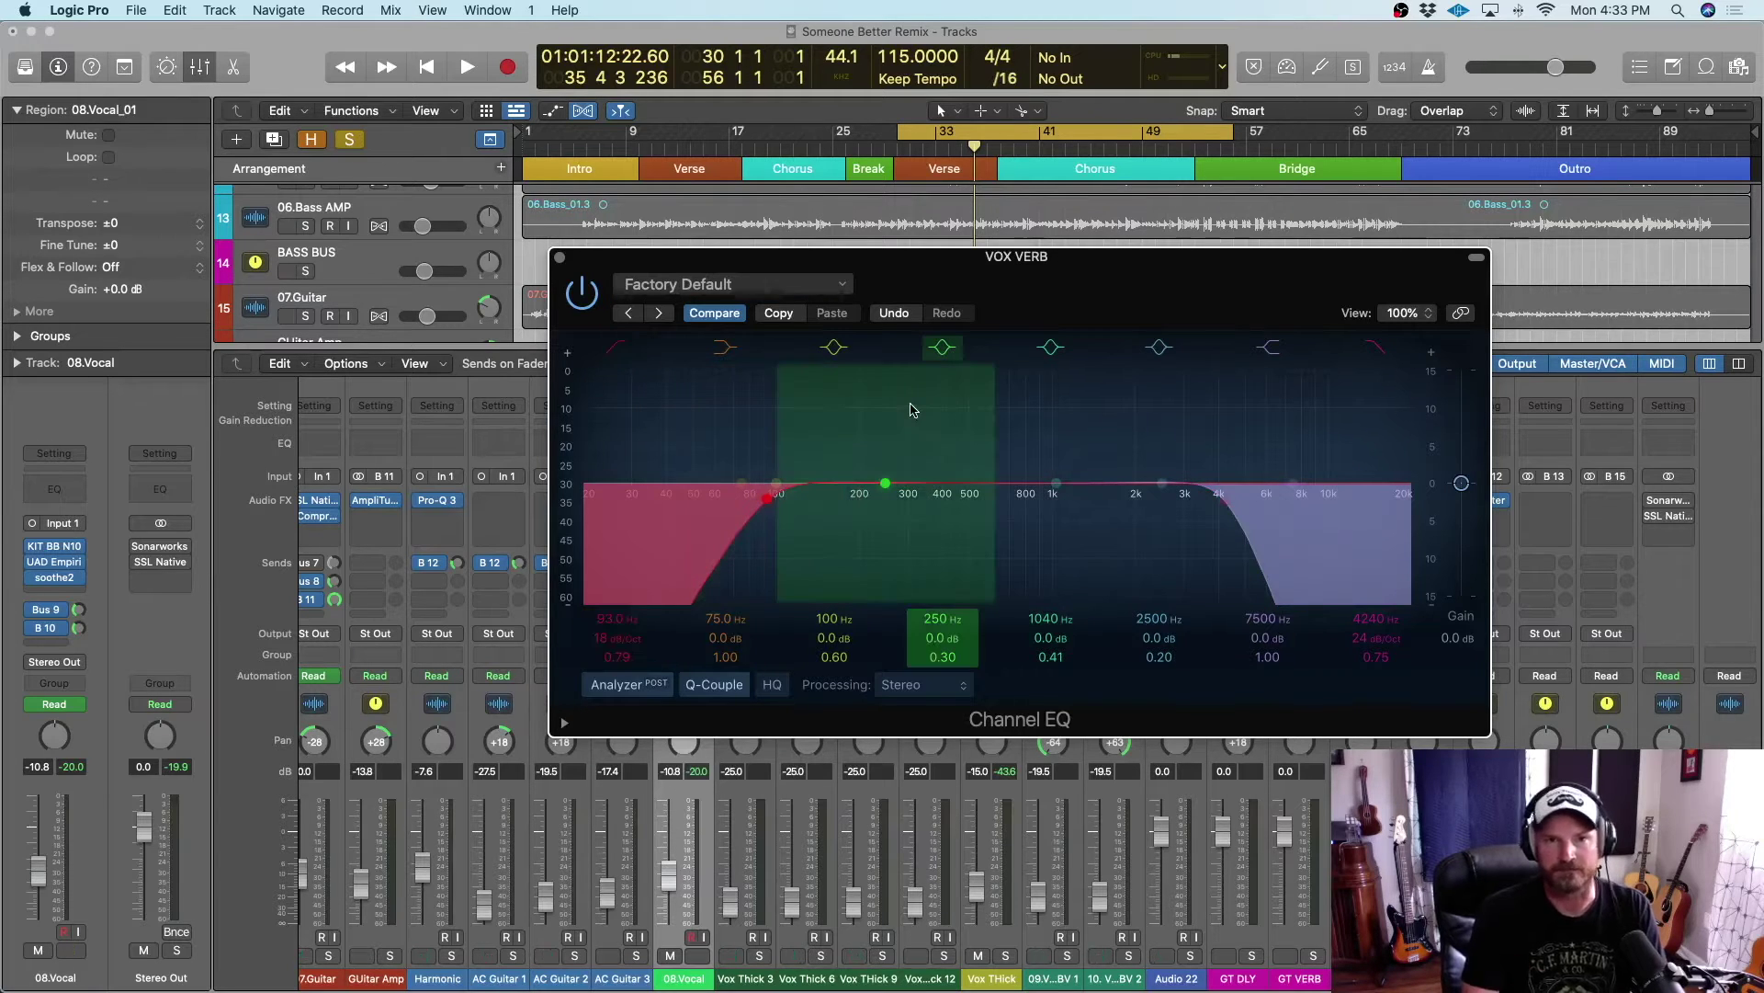
key("s")
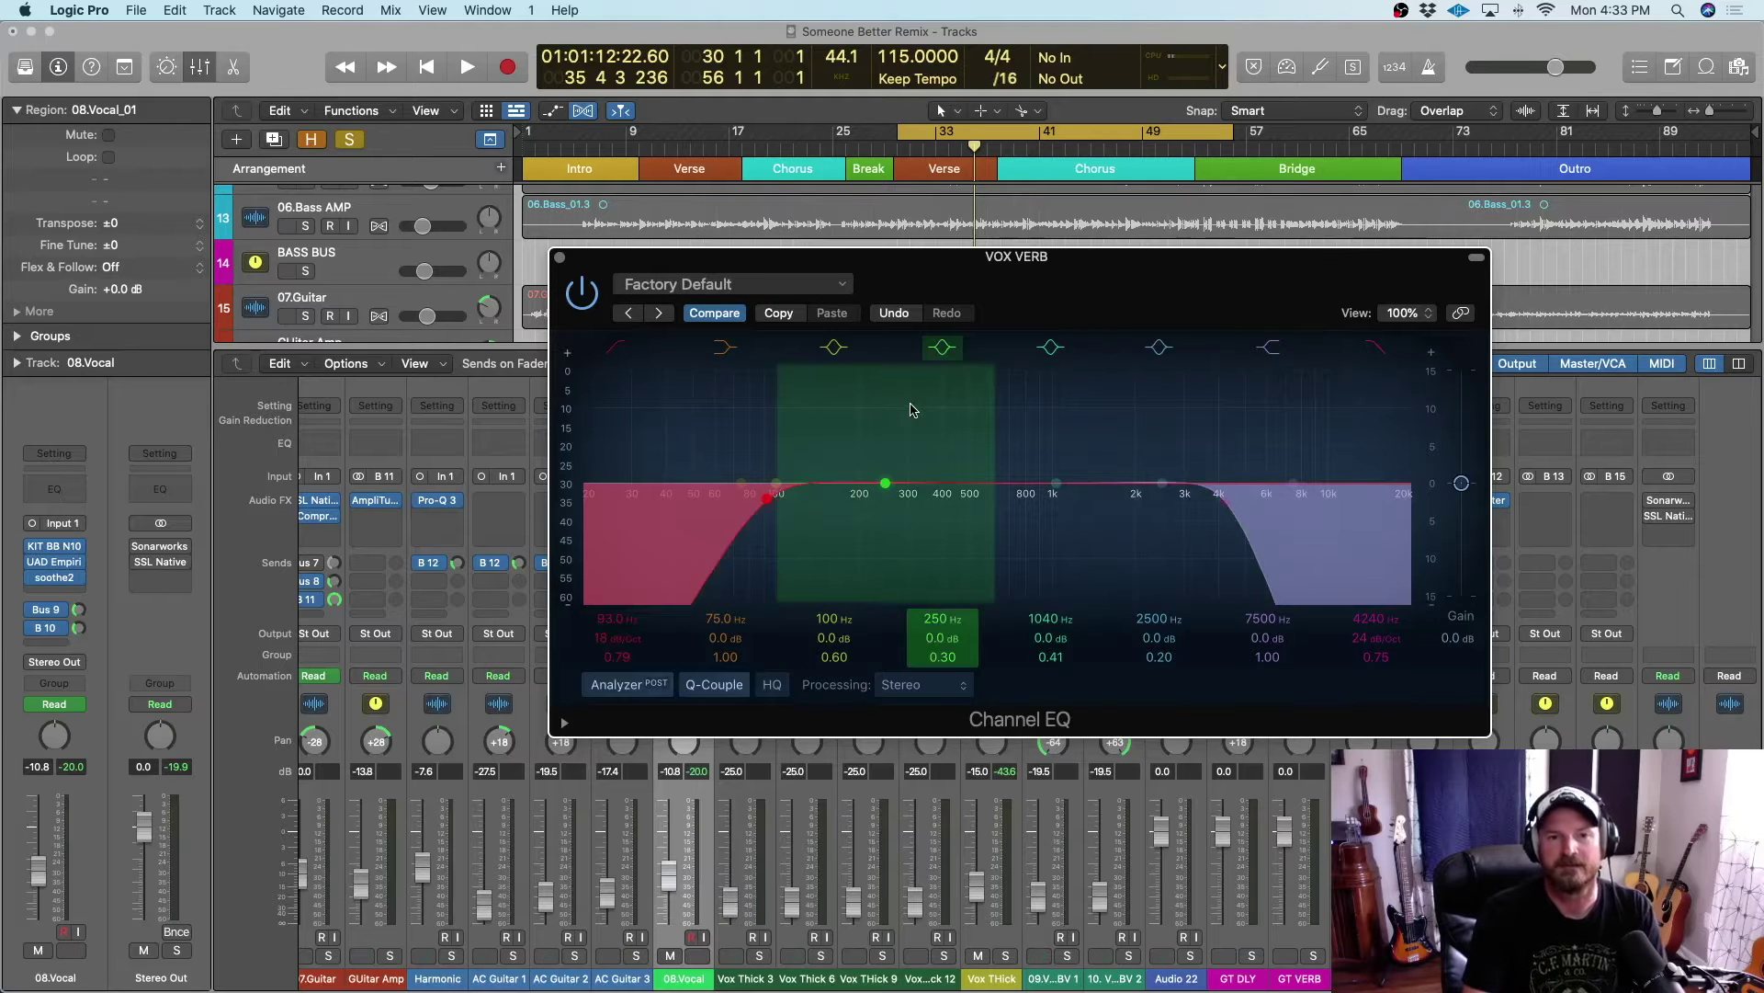
mouse_move(768, 504)
left_mouse_down()
mouse_move(824, 508)
mouse_move(808, 508)
left_mouse_up()
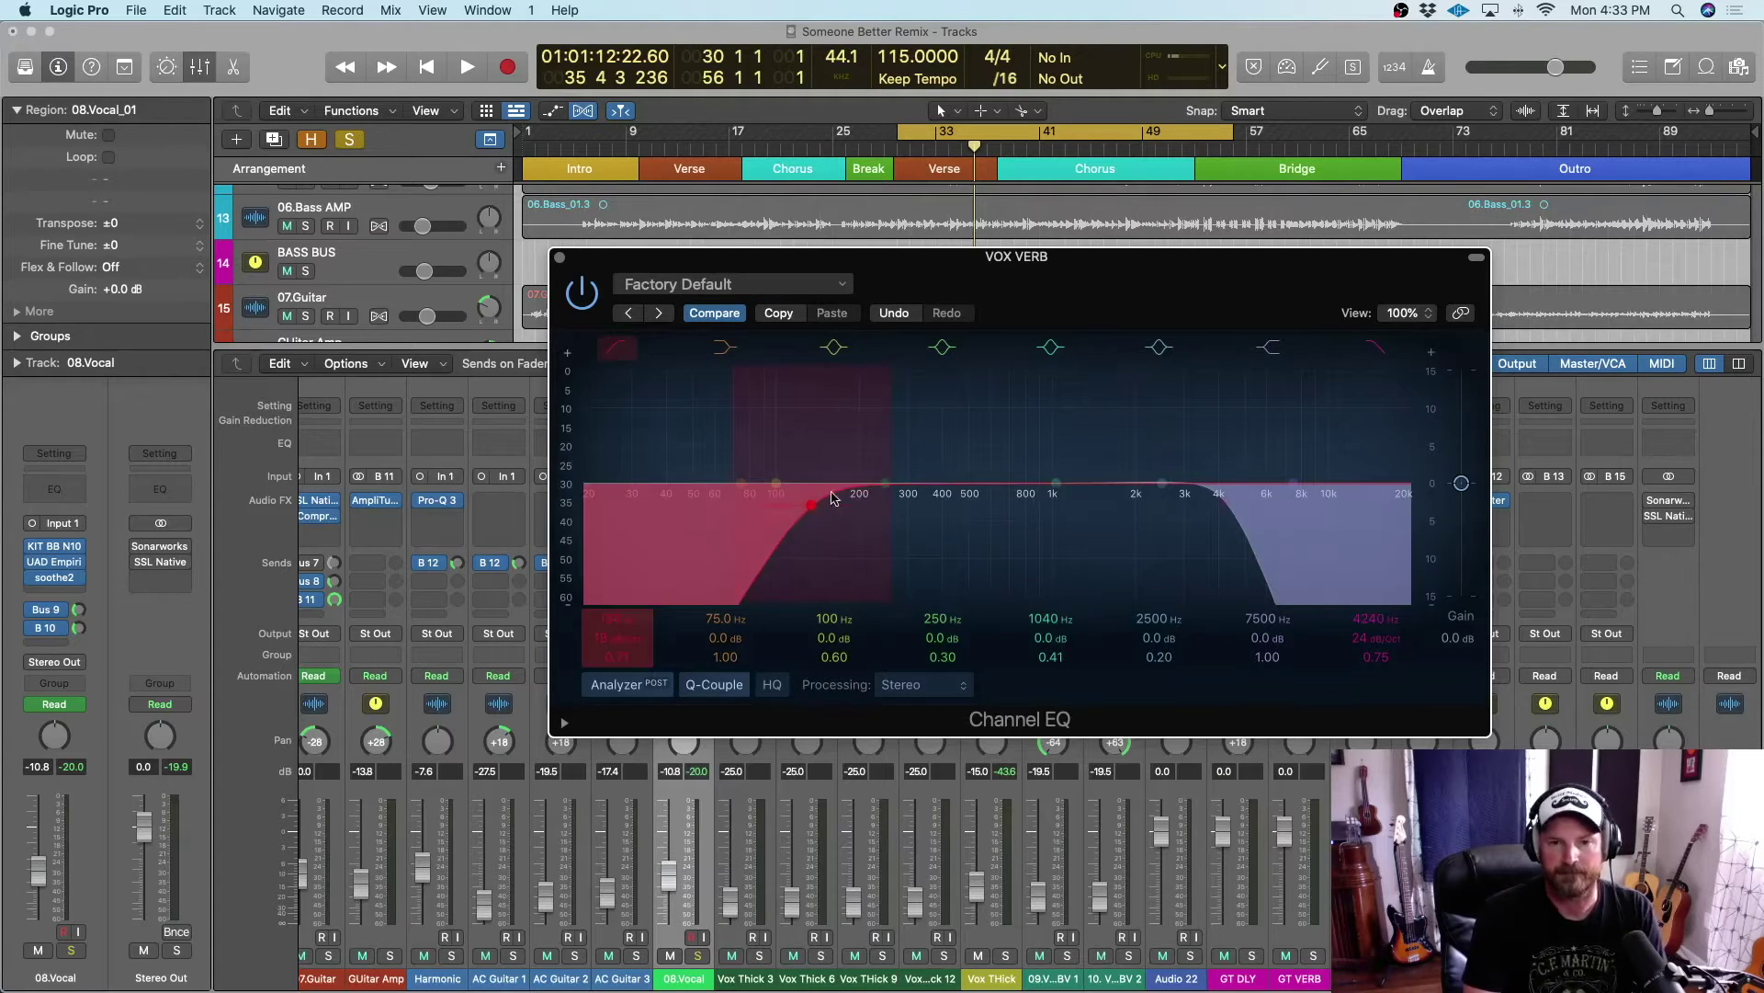
left_click_drag(1224, 504, 1269, 517)
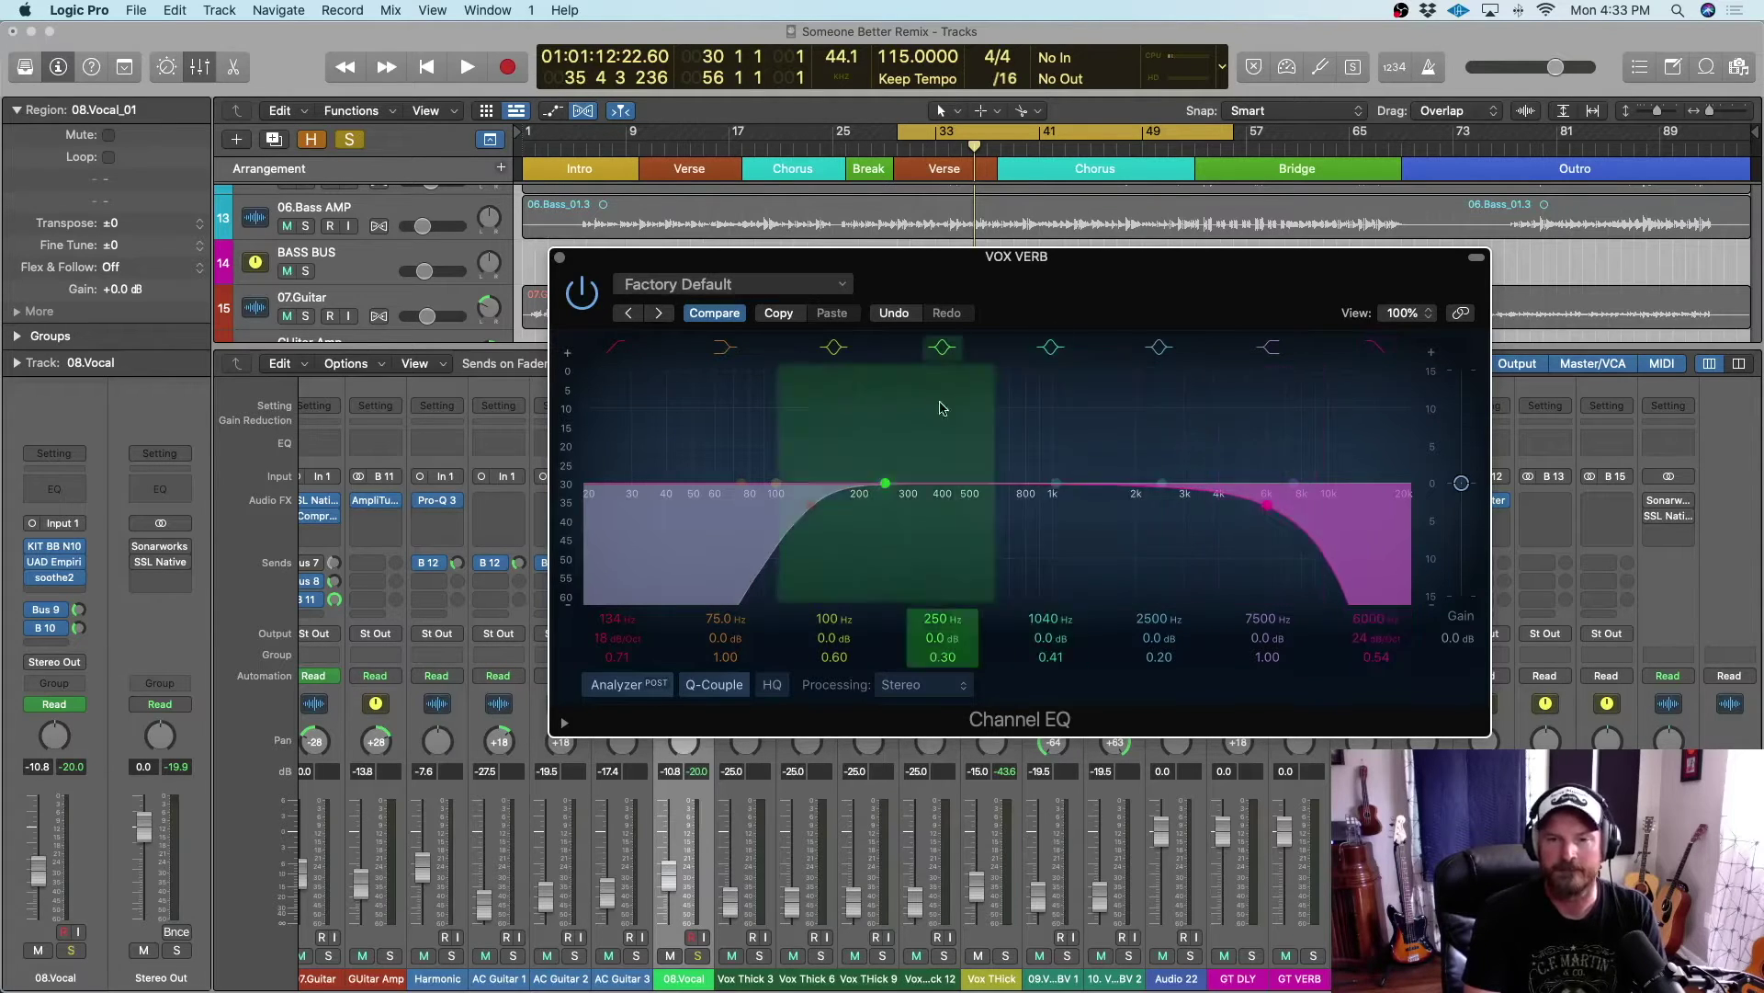
Replay the vocal reverb through the filters, close the EQ window and remove the Channel EQ from VOX VERB
left_click(475, 72)
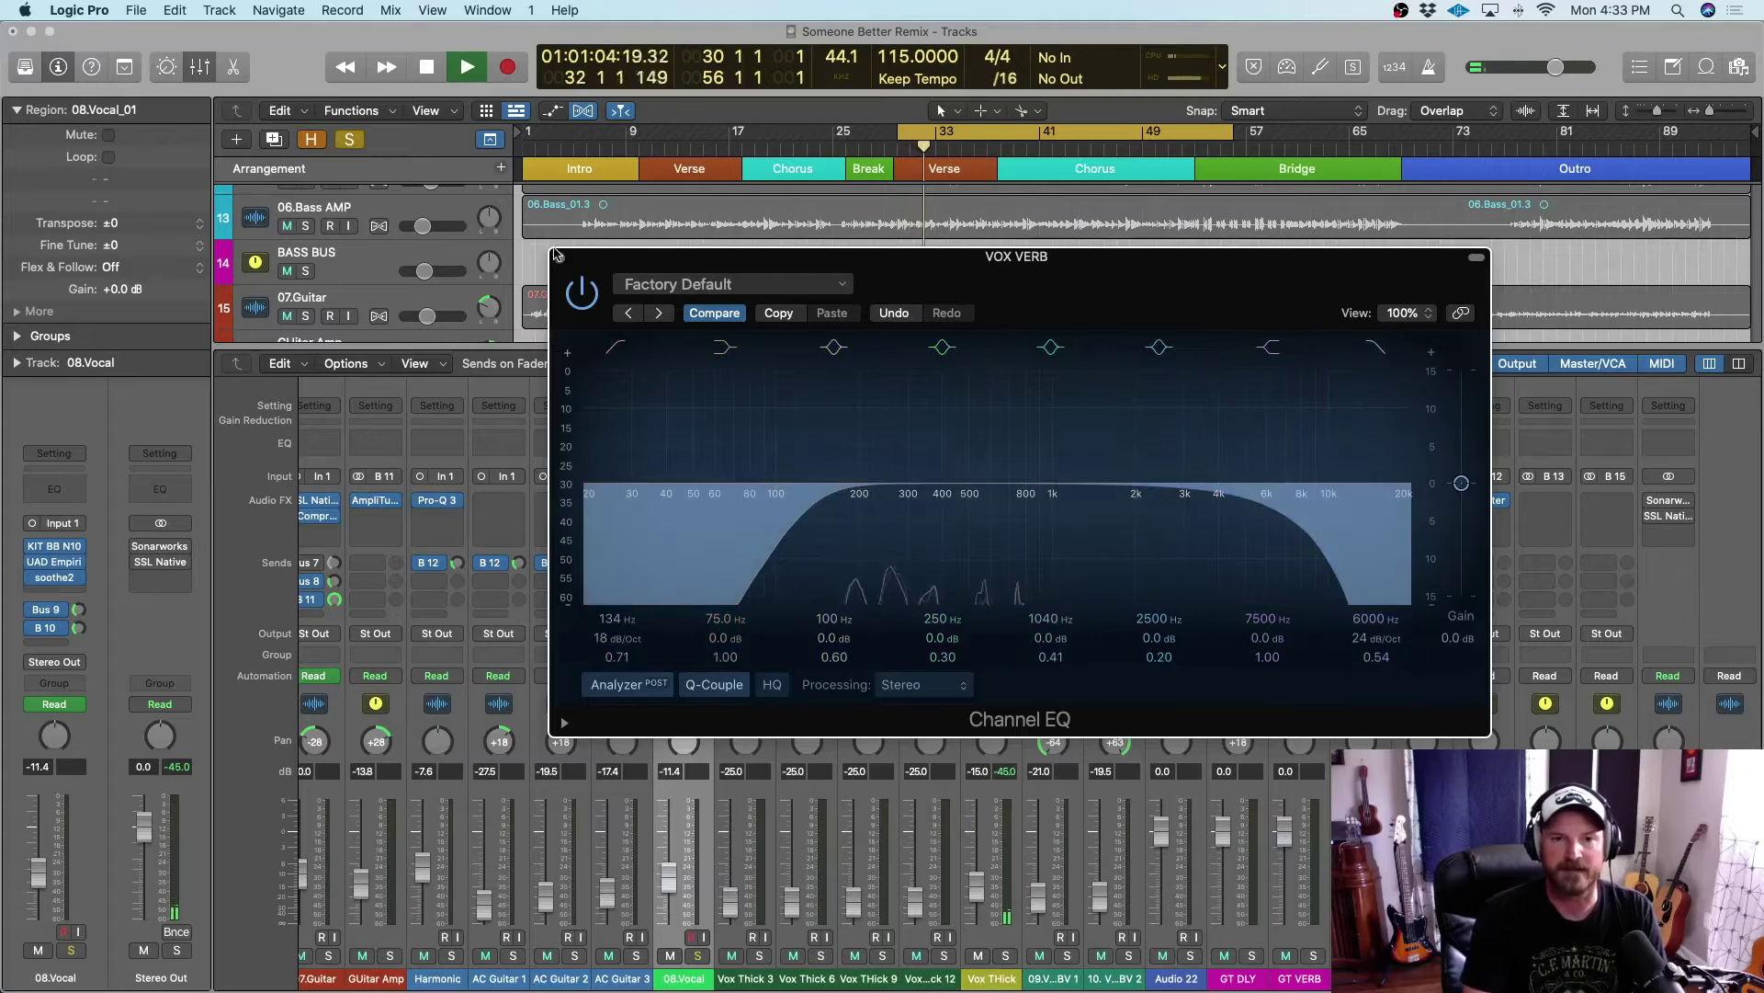
left_click(562, 260)
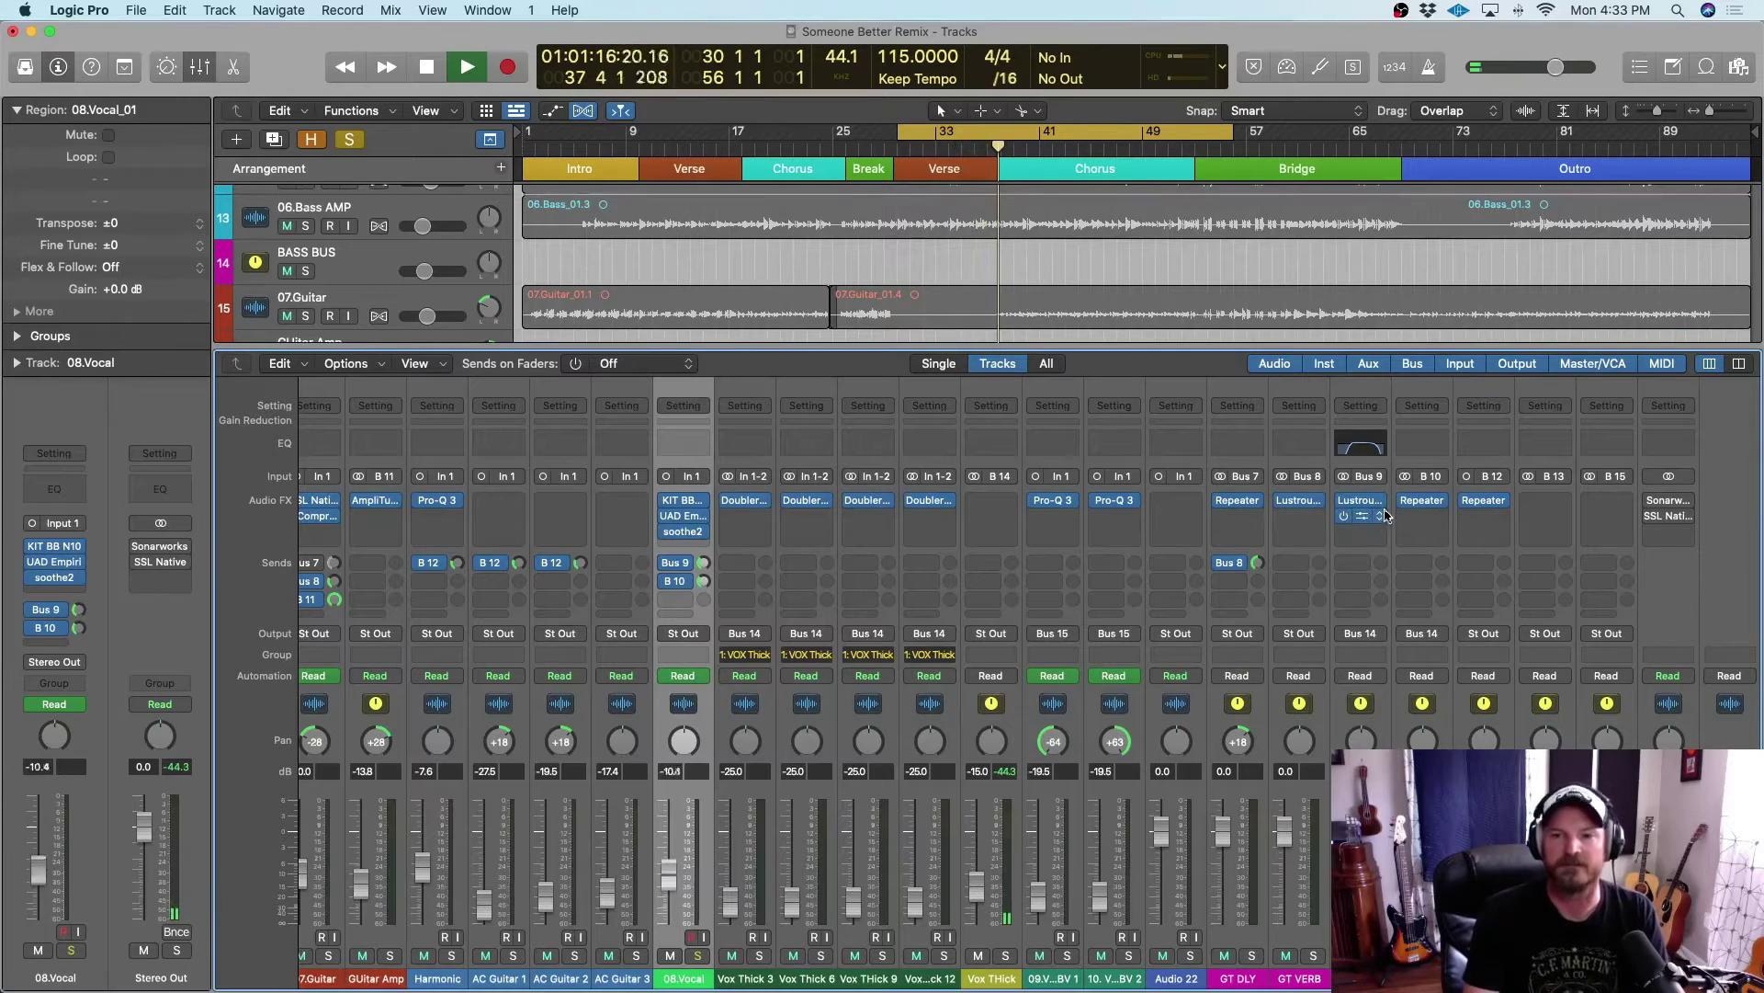
left_click(1382, 518)
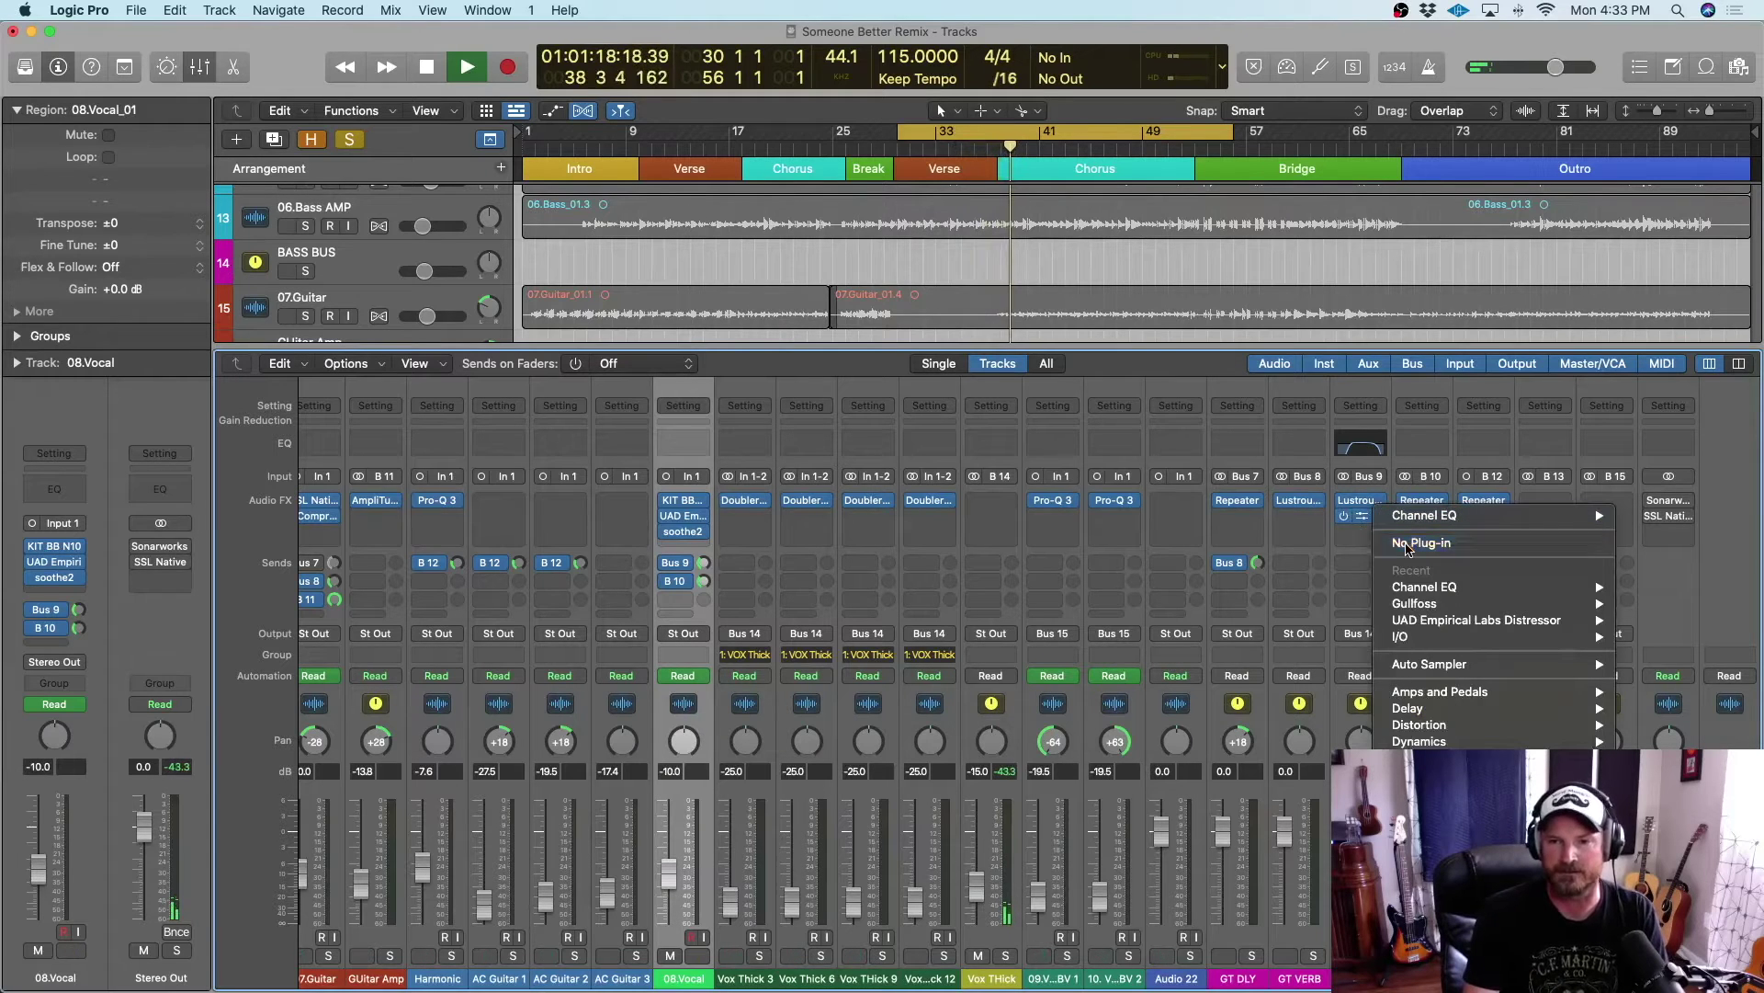
left_click(1423, 516)
key("super+z")
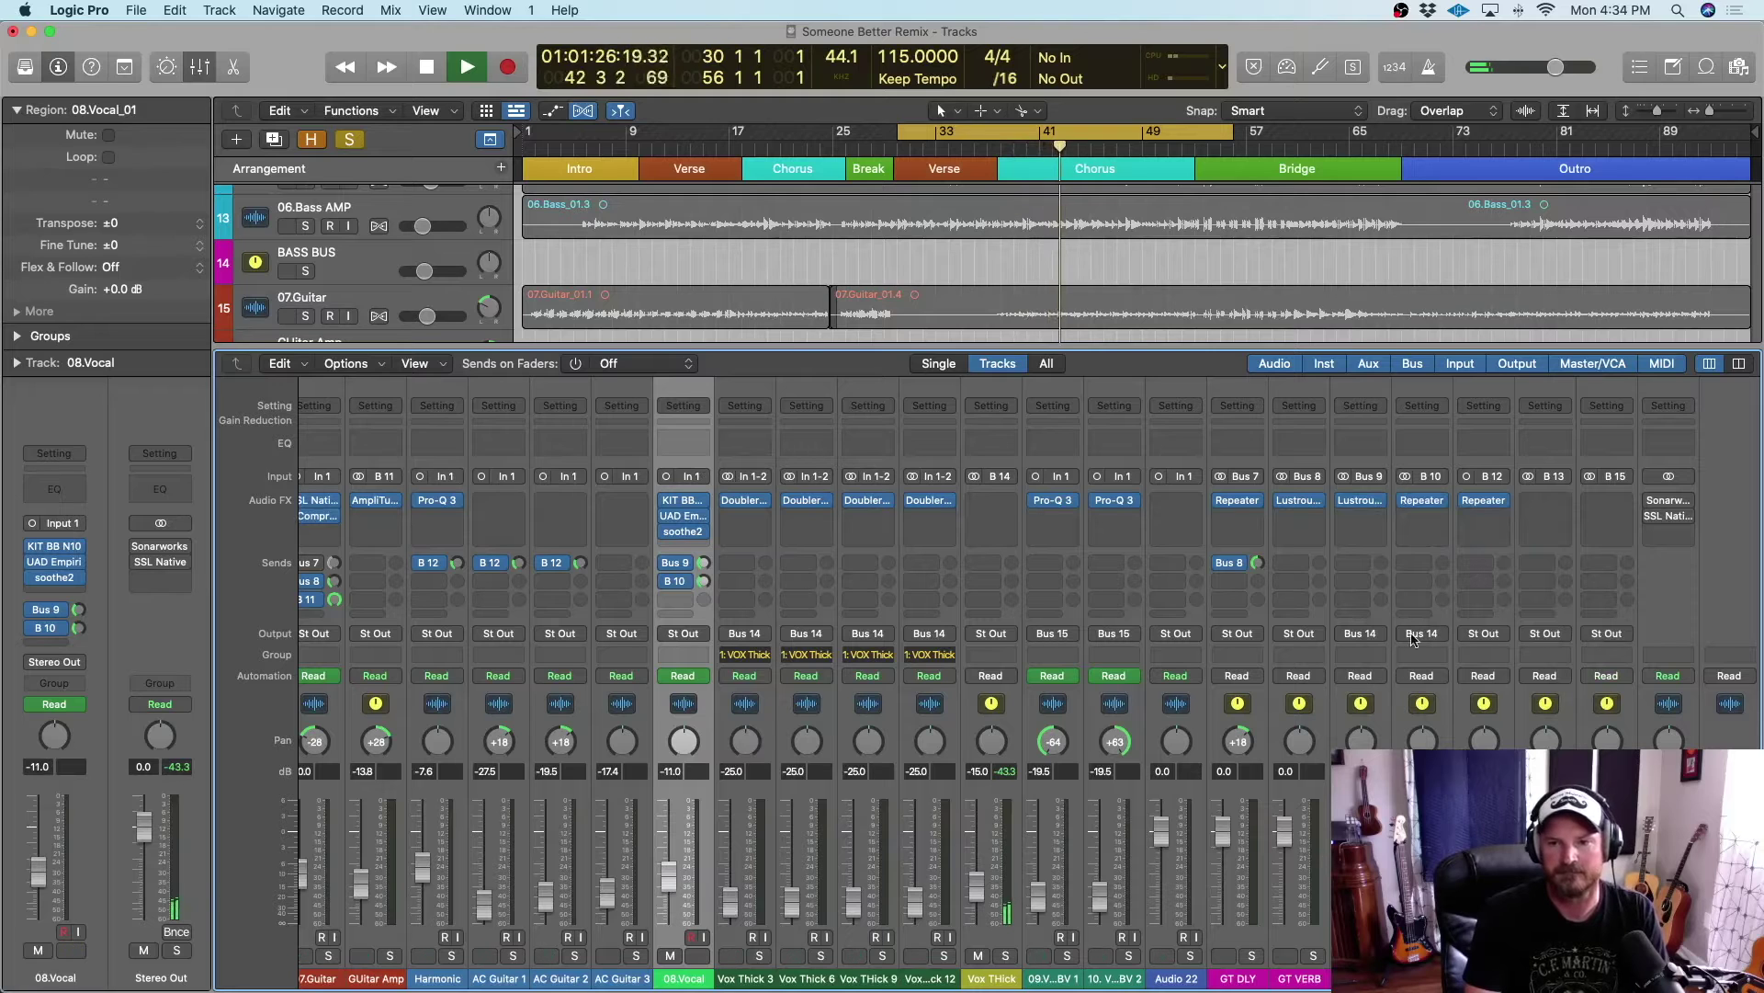
View the Repeater CLA-ish Tape Slap settings on VOX DLY, solo 08.Vocal to hear it with the delay, and stop playback
mouse_move(1431, 509)
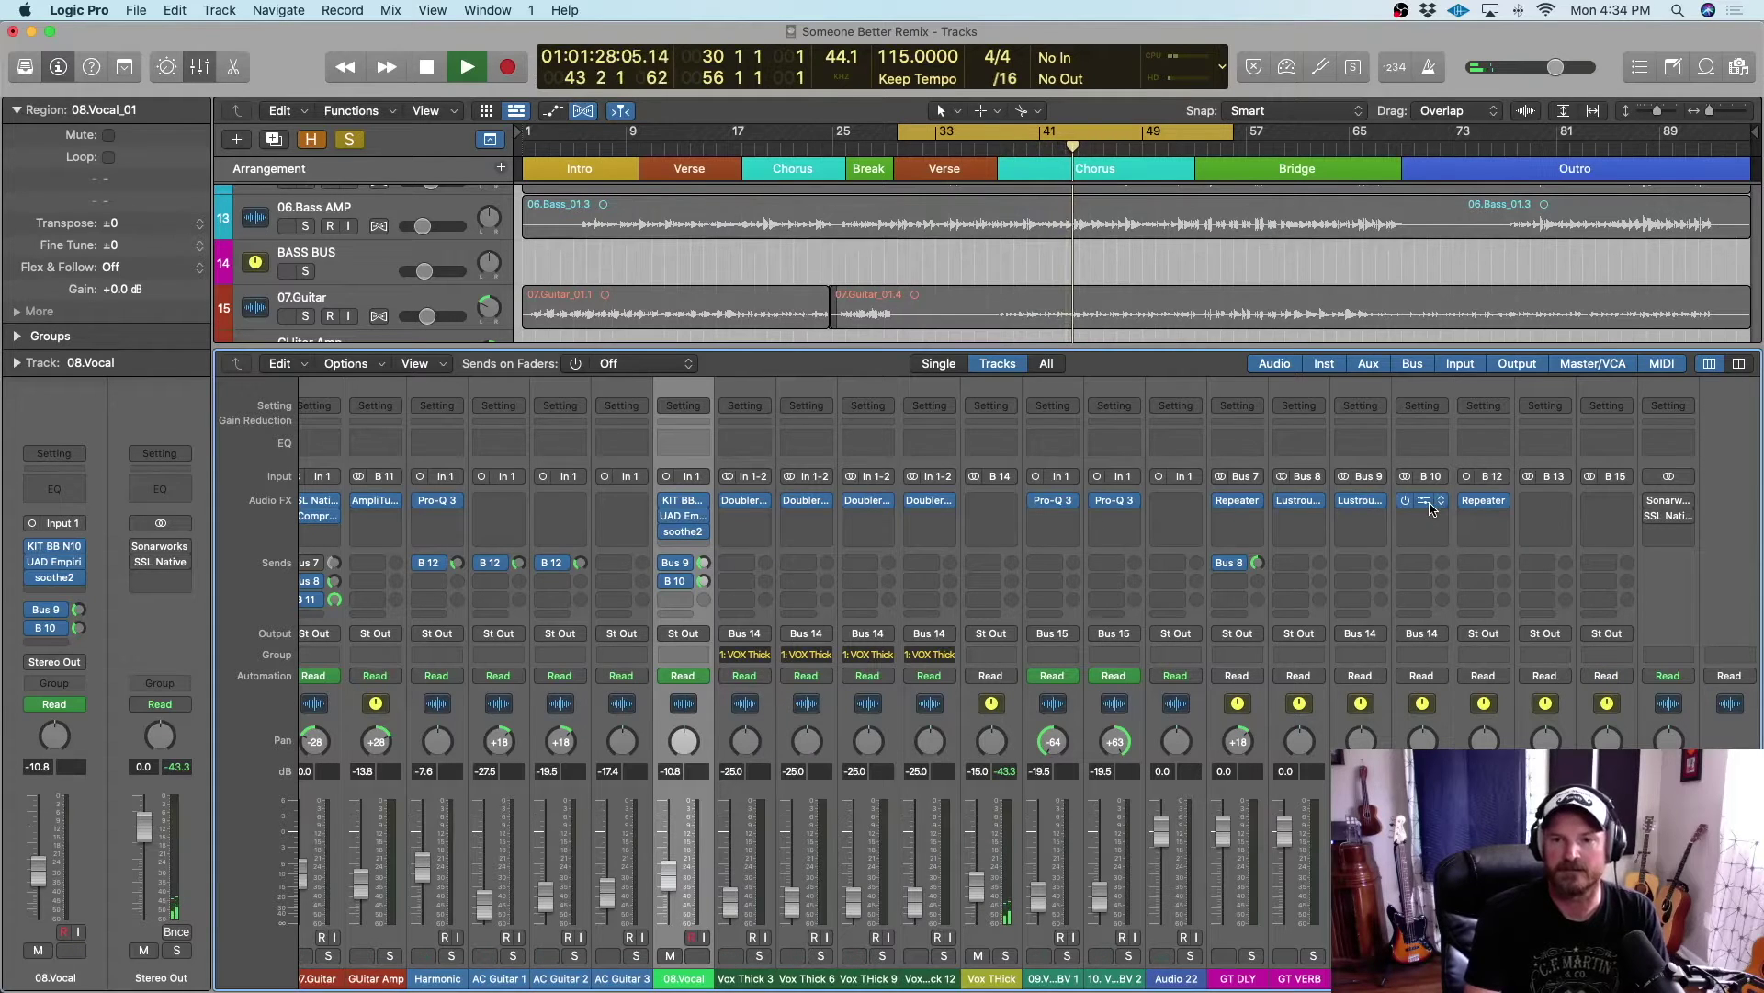
left_click(1431, 508)
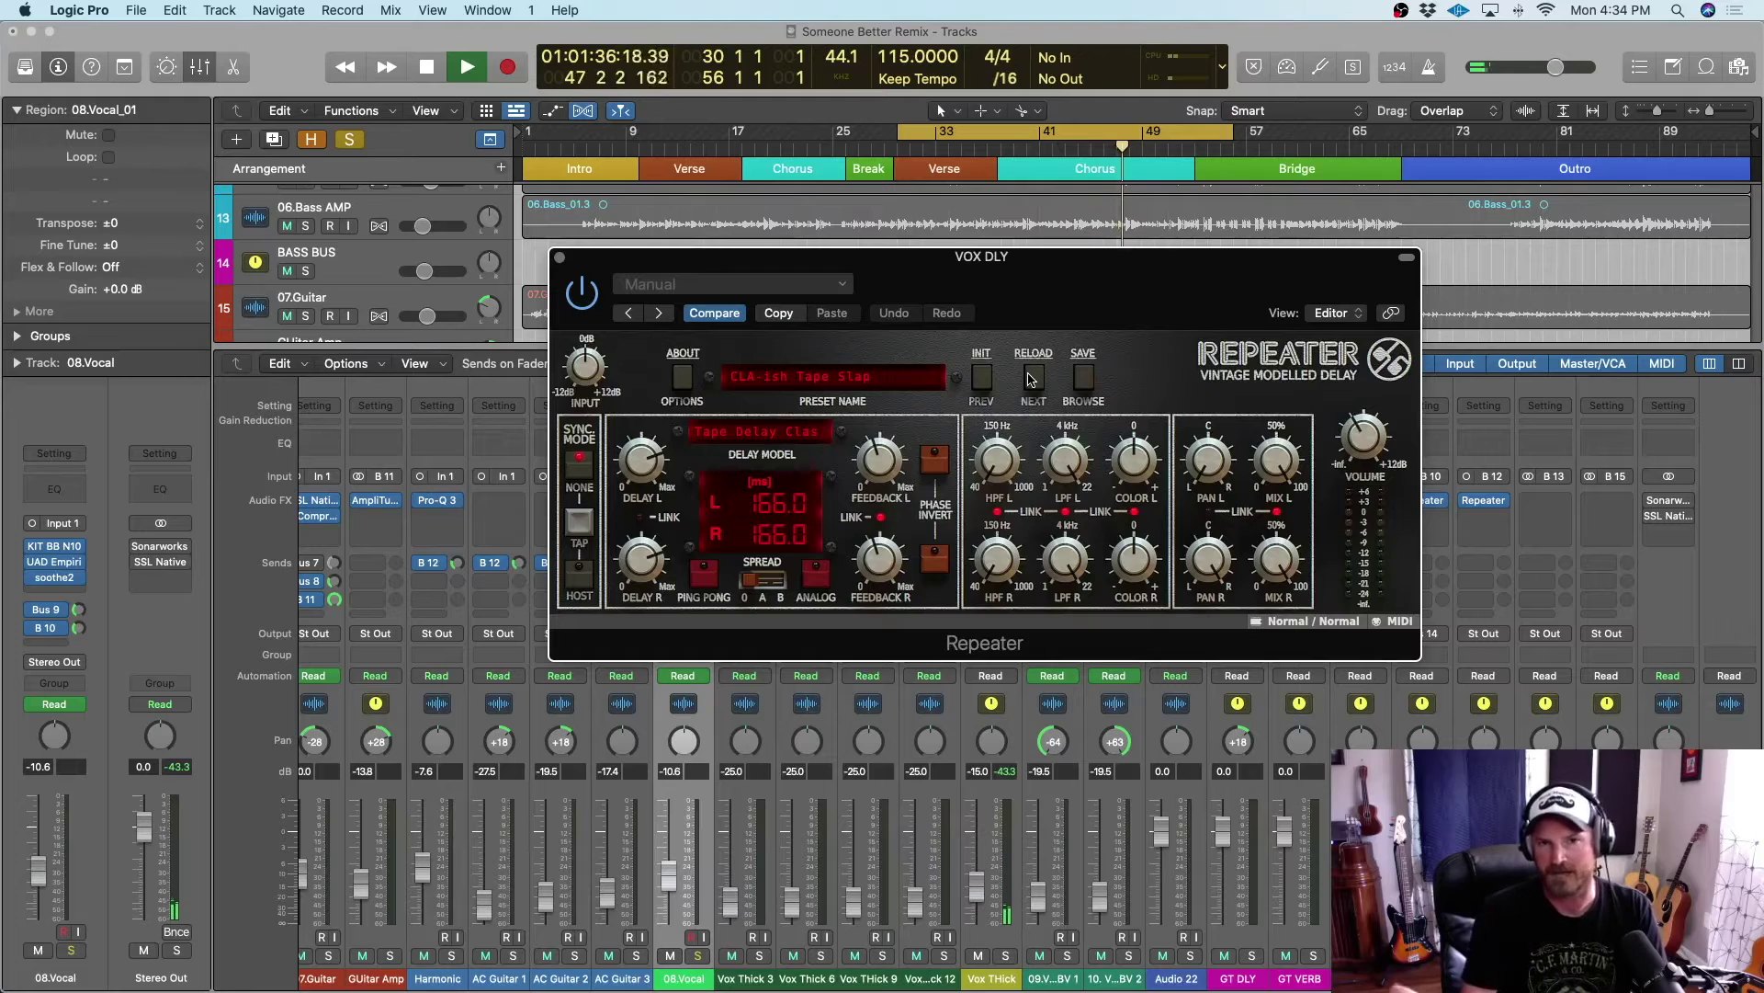
key("s")
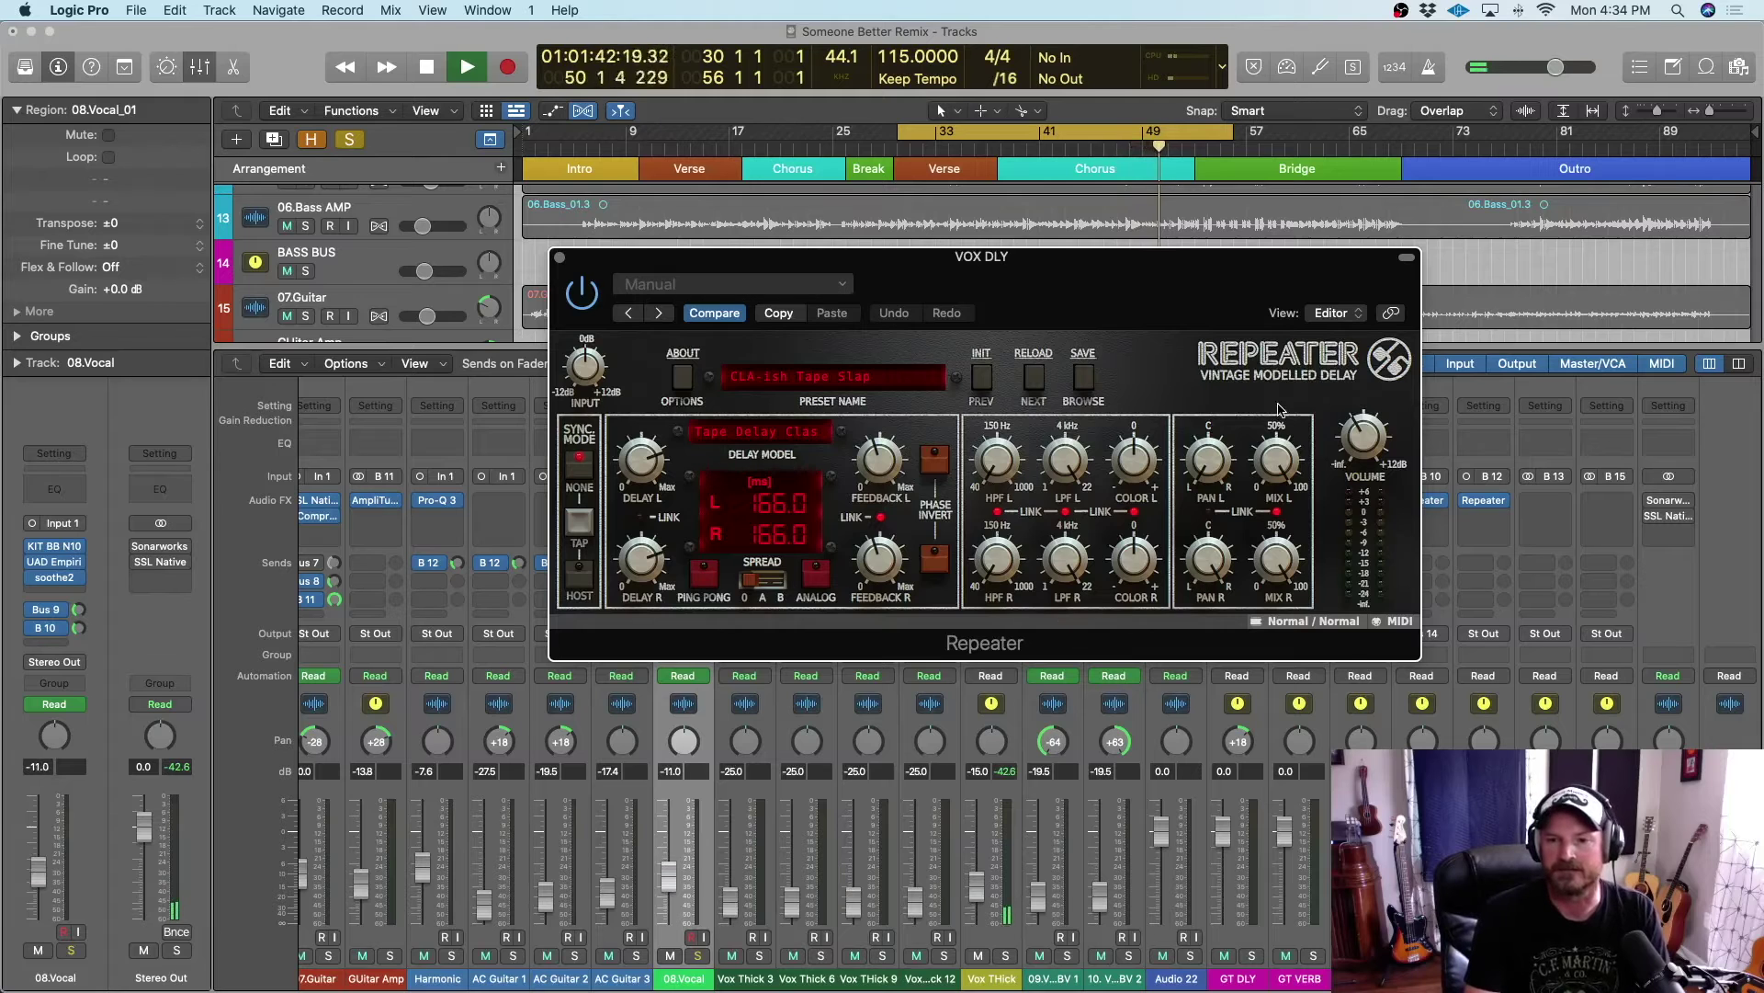
left_click(560, 259)
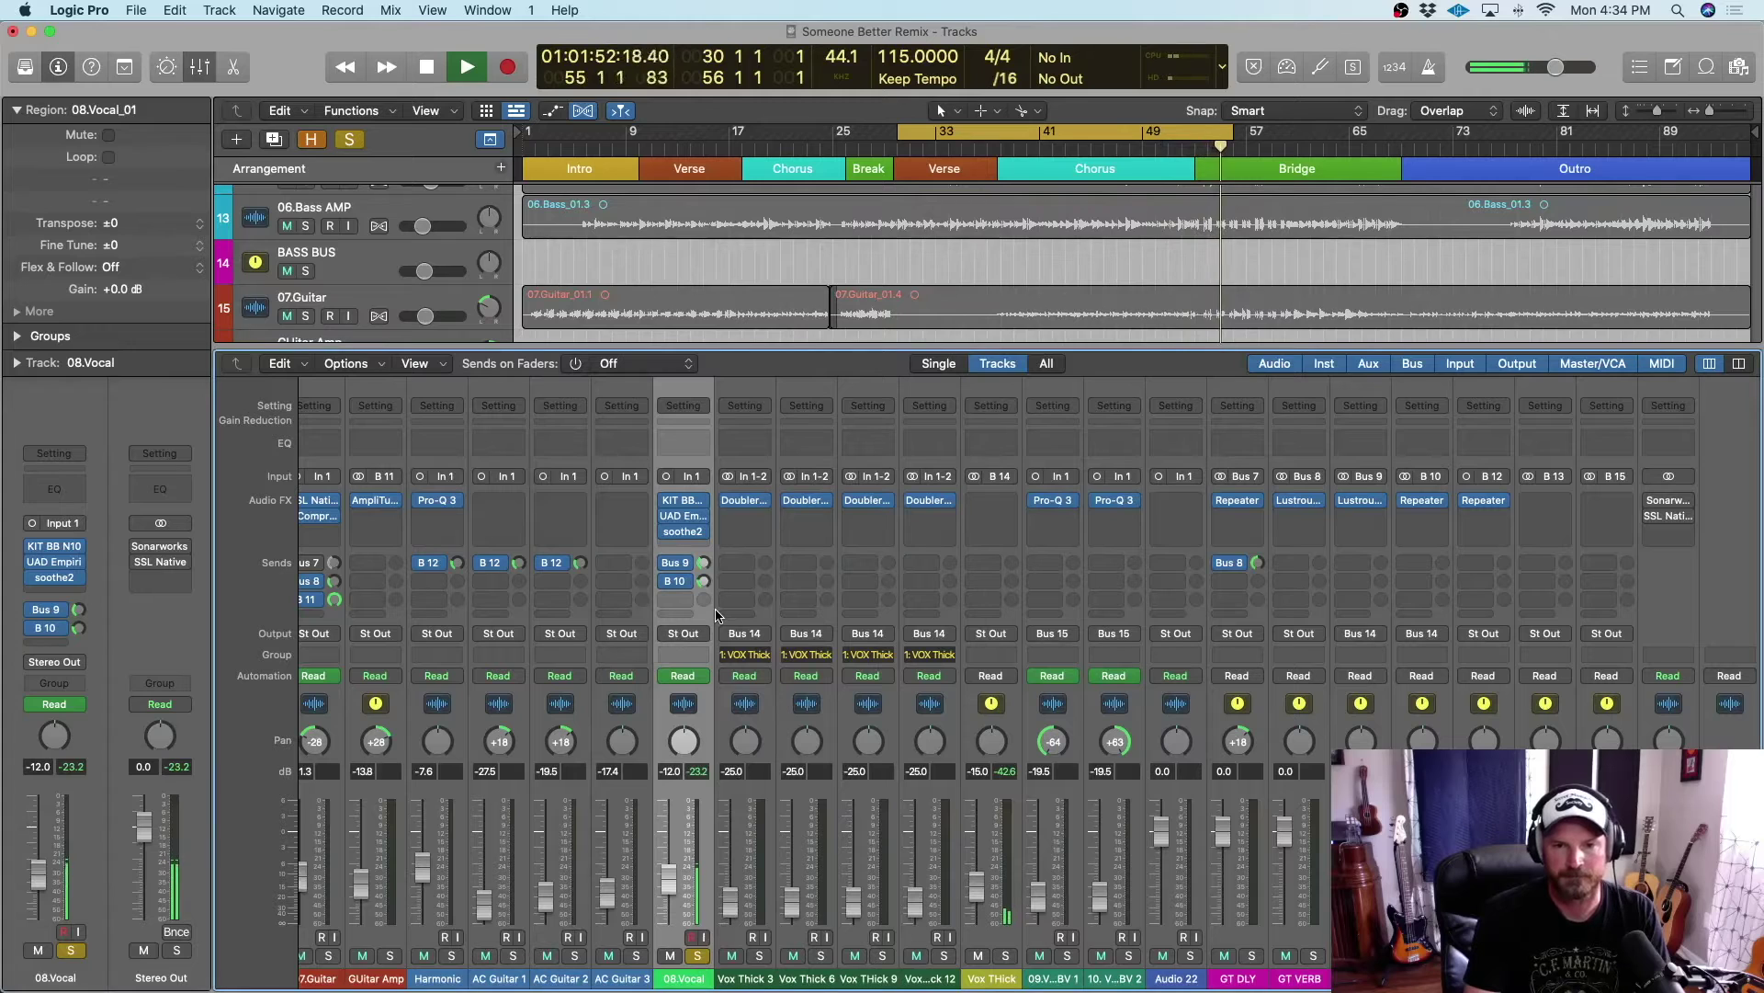
key("space")
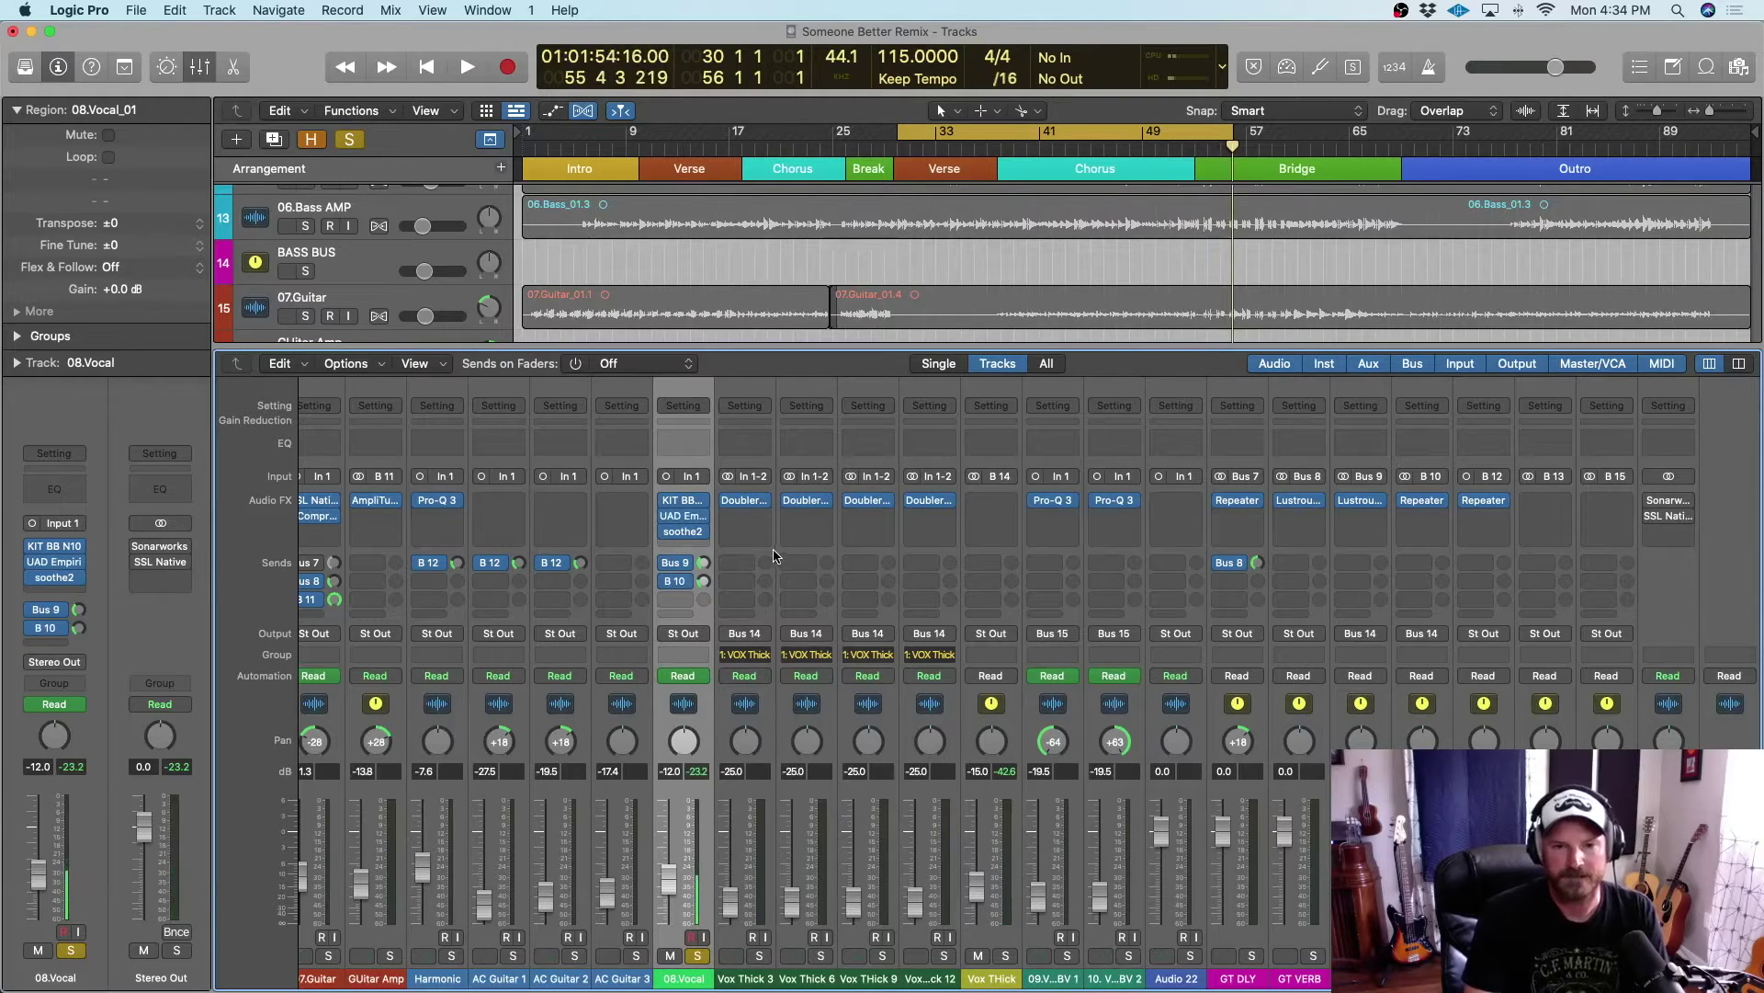
Look through the Vox Thick 3, 6, 9 and 12 channel strips and return to Vox Thick 3
left_click(755, 730)
left_click(804, 726)
left_click(873, 729)
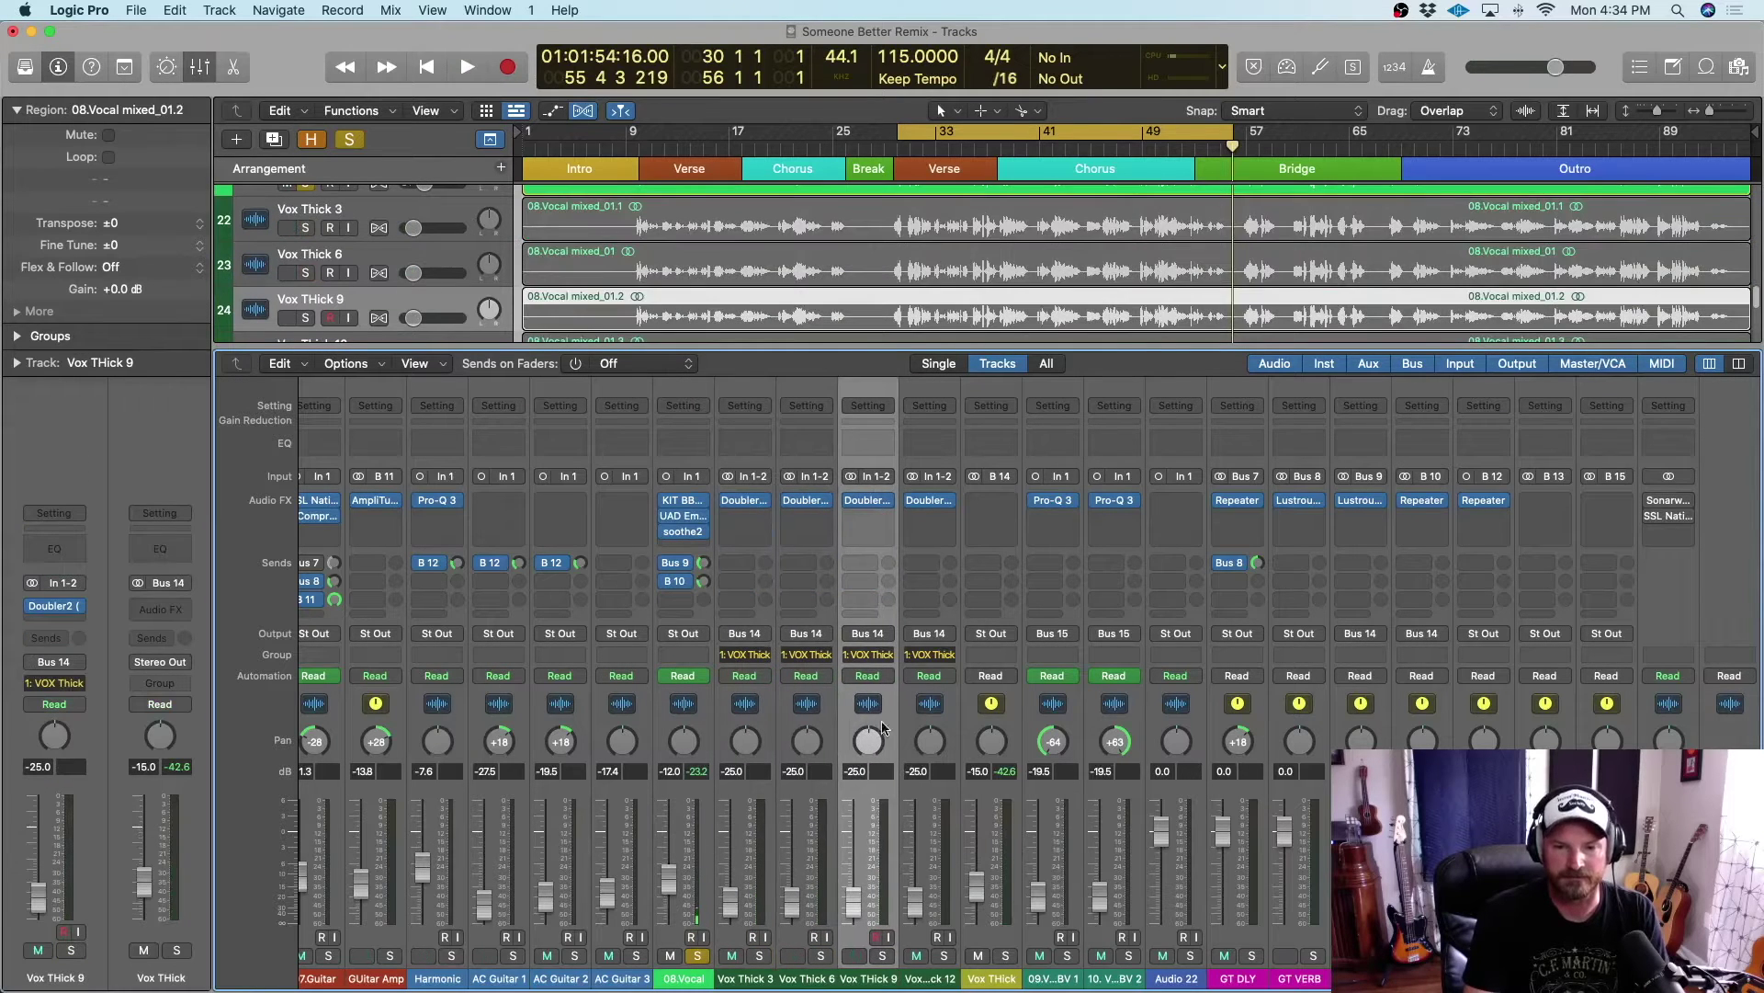
left_click(912, 729)
left_click(767, 728)
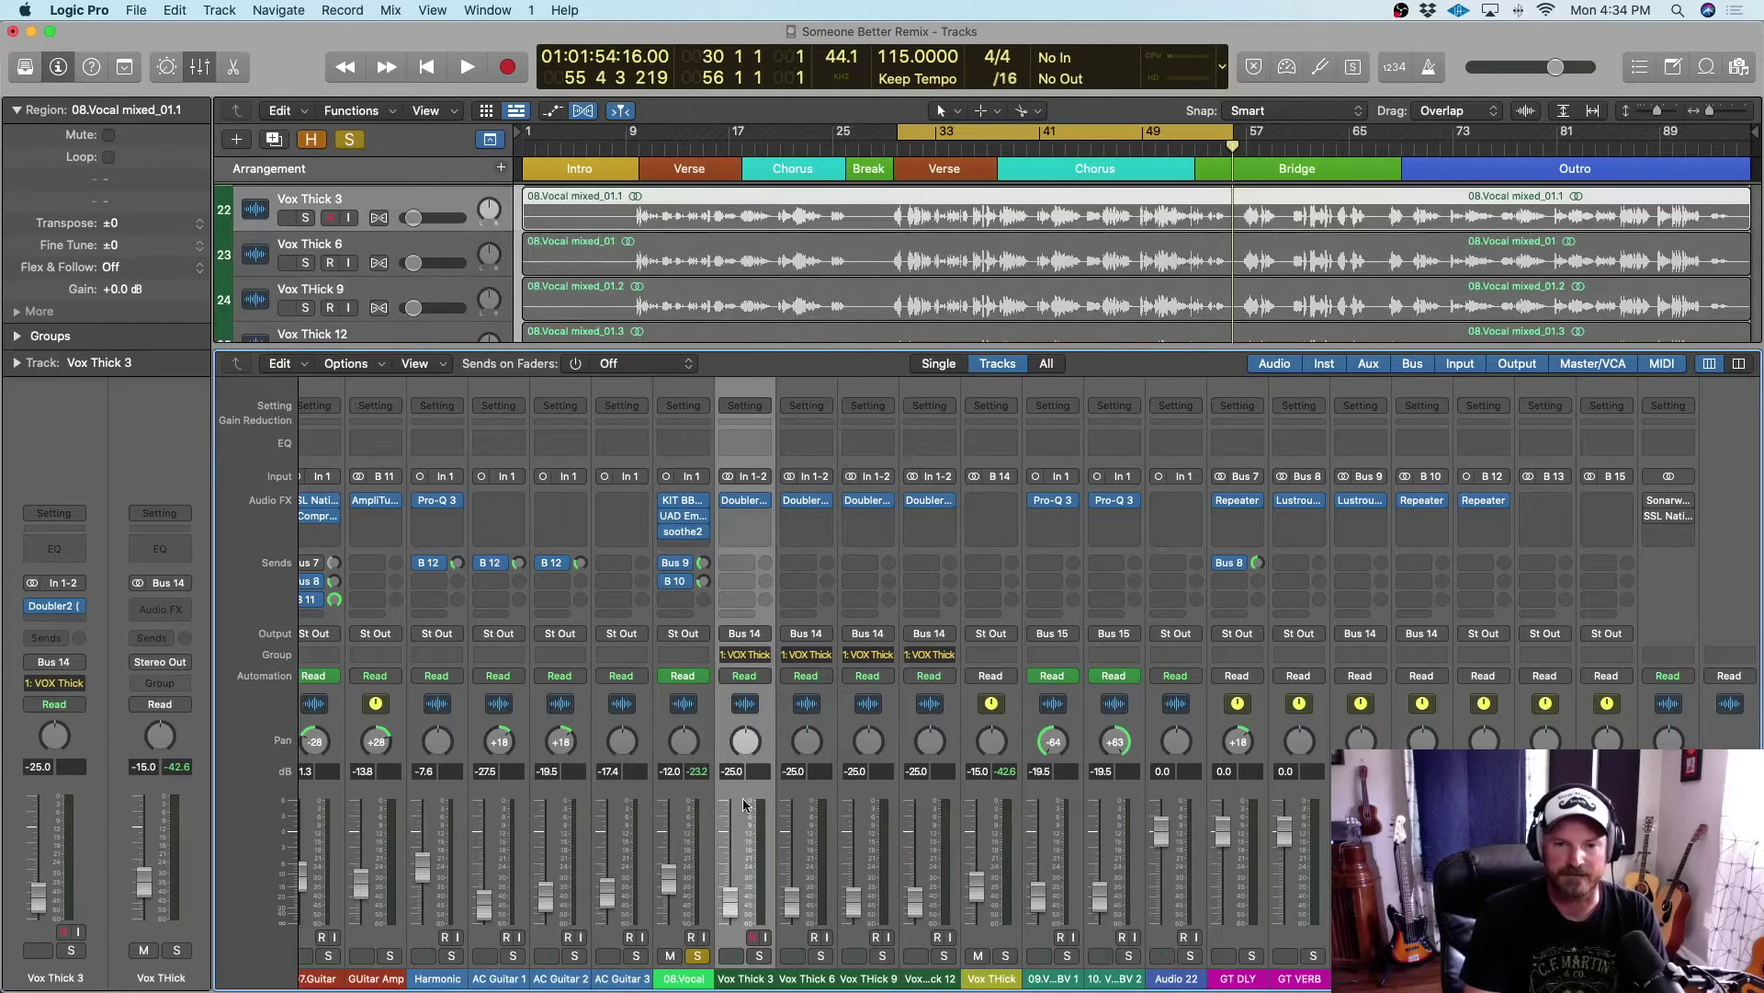
mouse_move(746, 976)
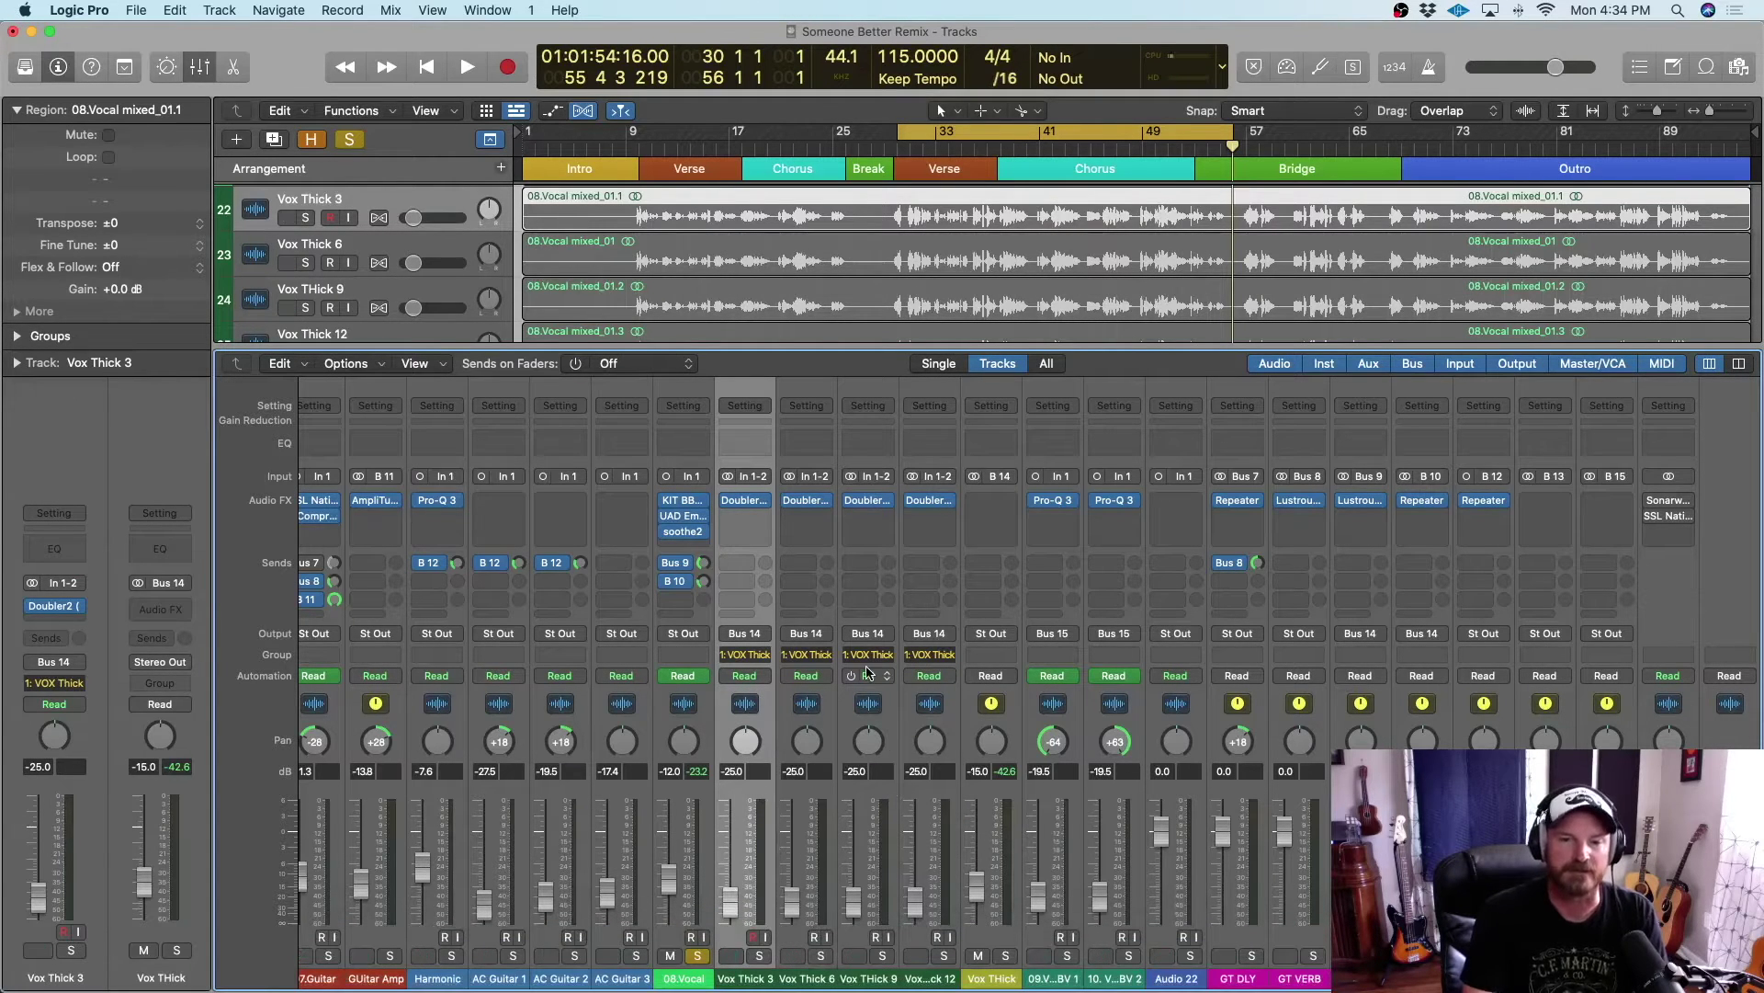
Open the Doubler2 plug-ins on Vox Thick 3, 6, 9 and 12 and arrange their windows side by side
left_click(752, 505)
left_click_drag(923, 287, 642, 125)
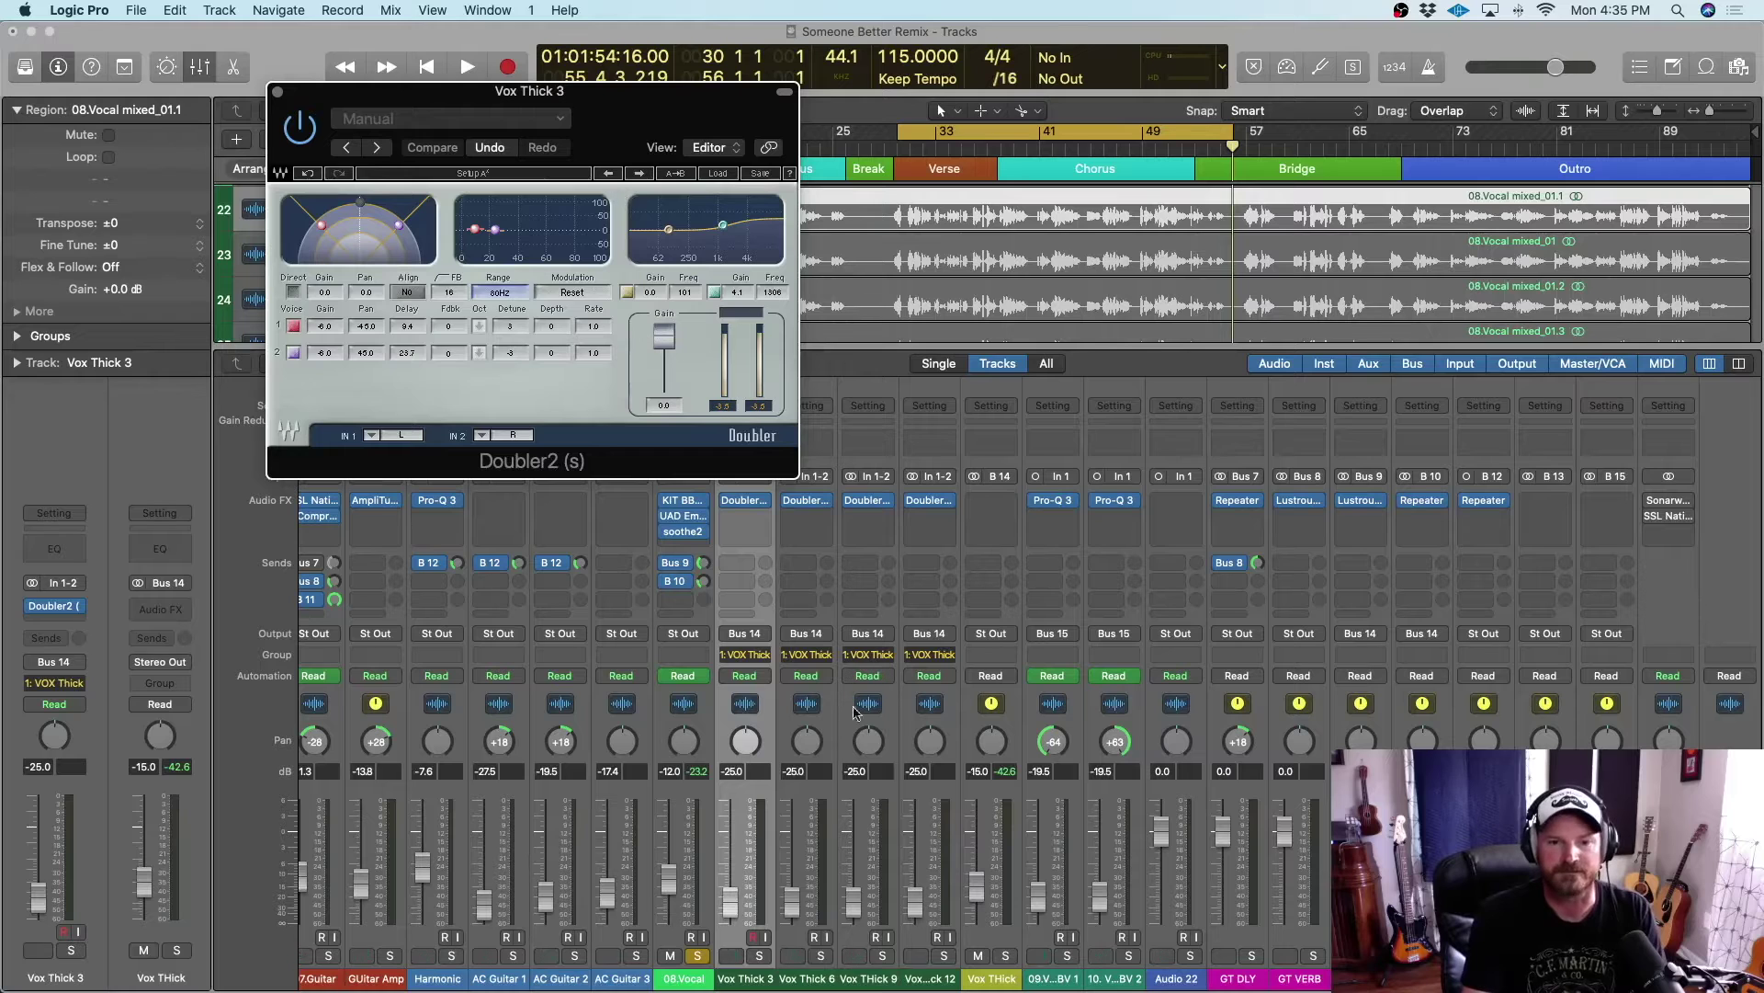
left_click(806, 500)
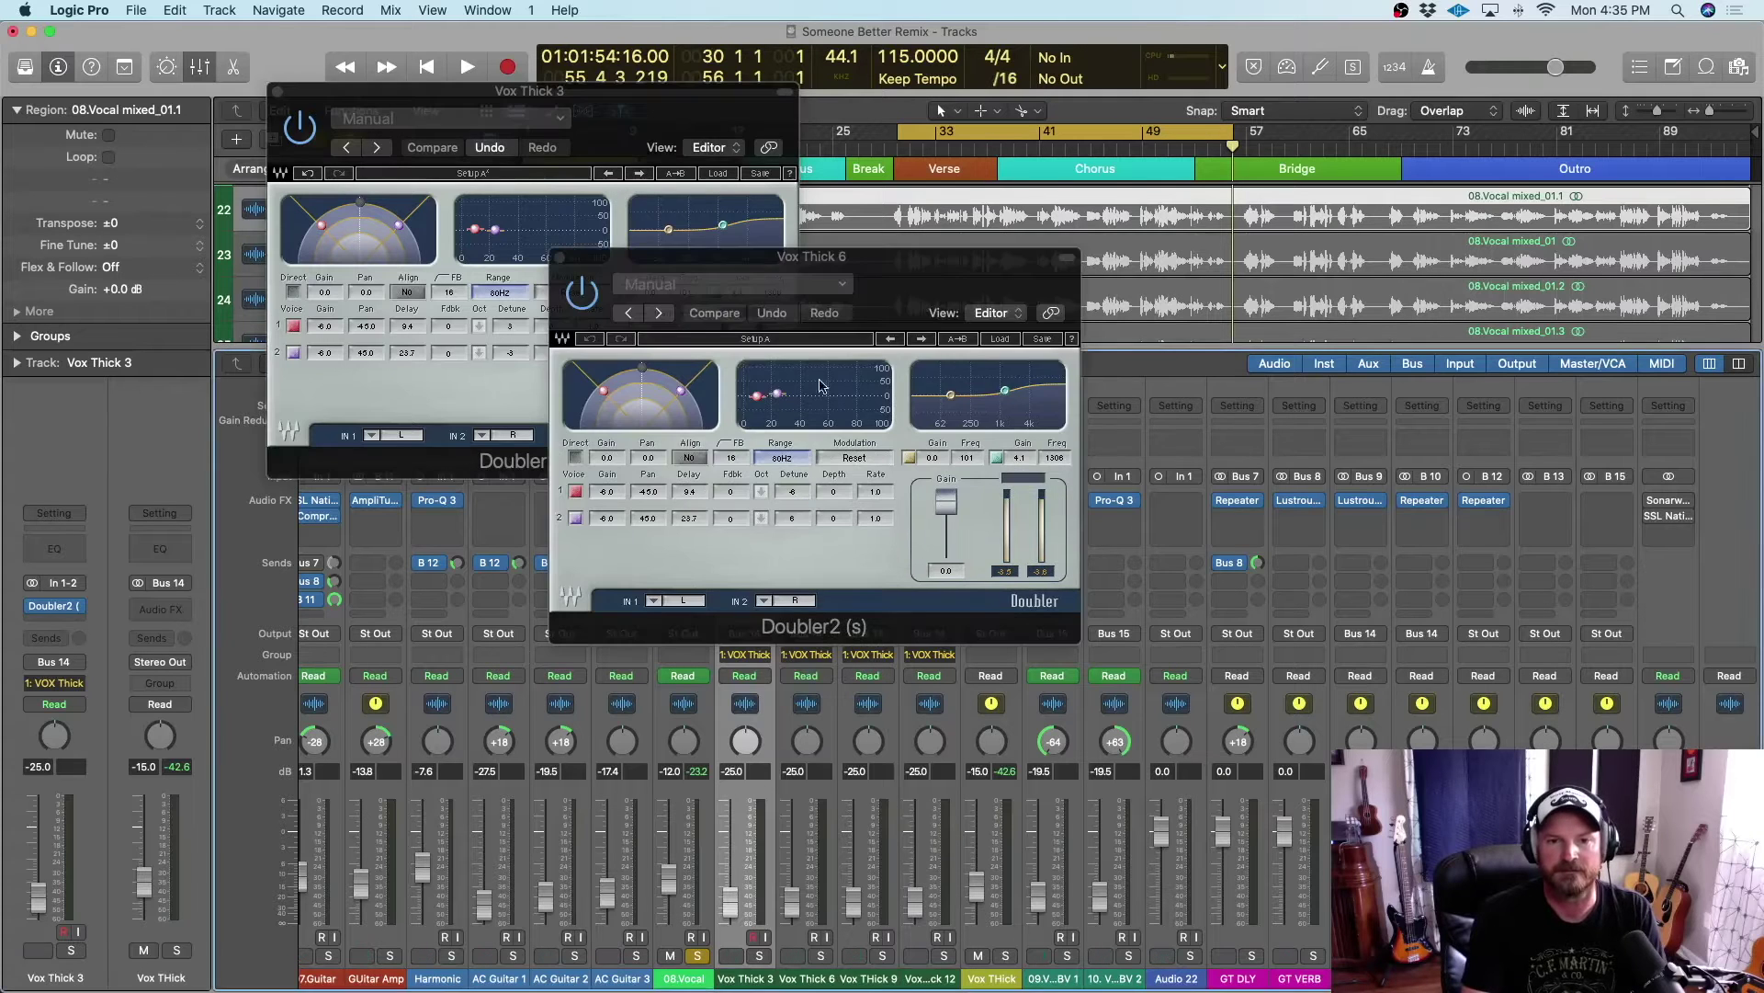
left_click_drag(844, 377, 964, 83)
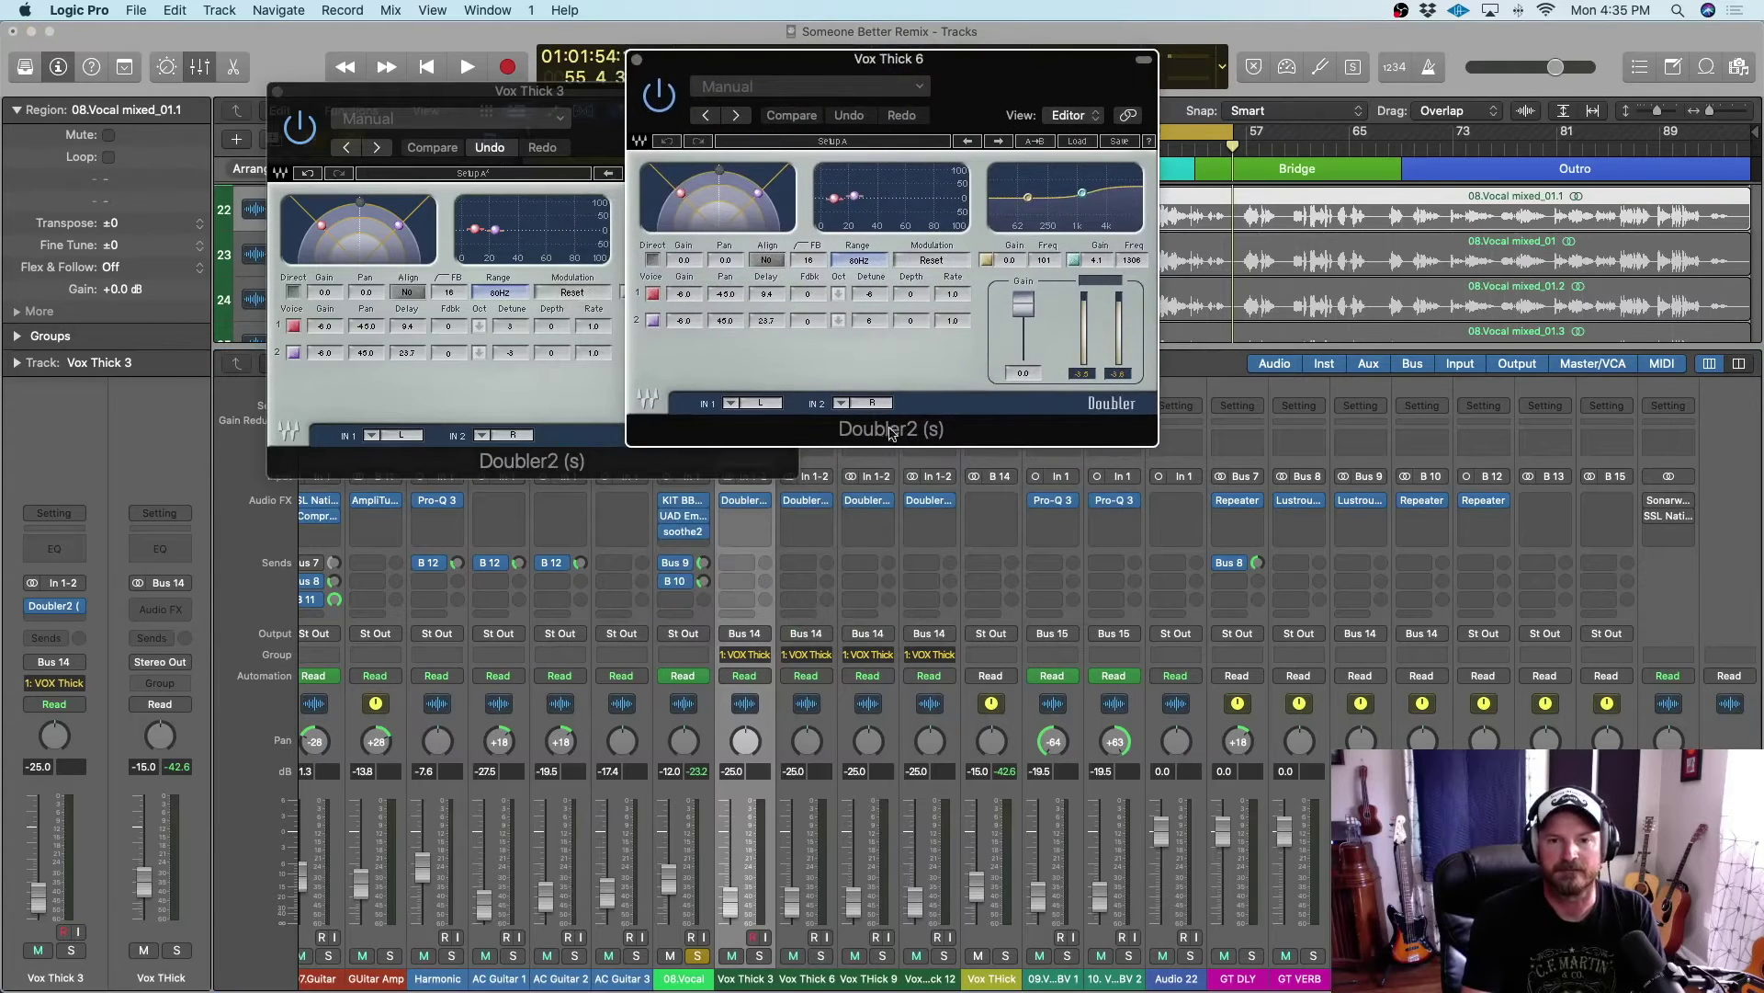
left_click(868, 500)
left_click_drag(914, 292, 1259, 109)
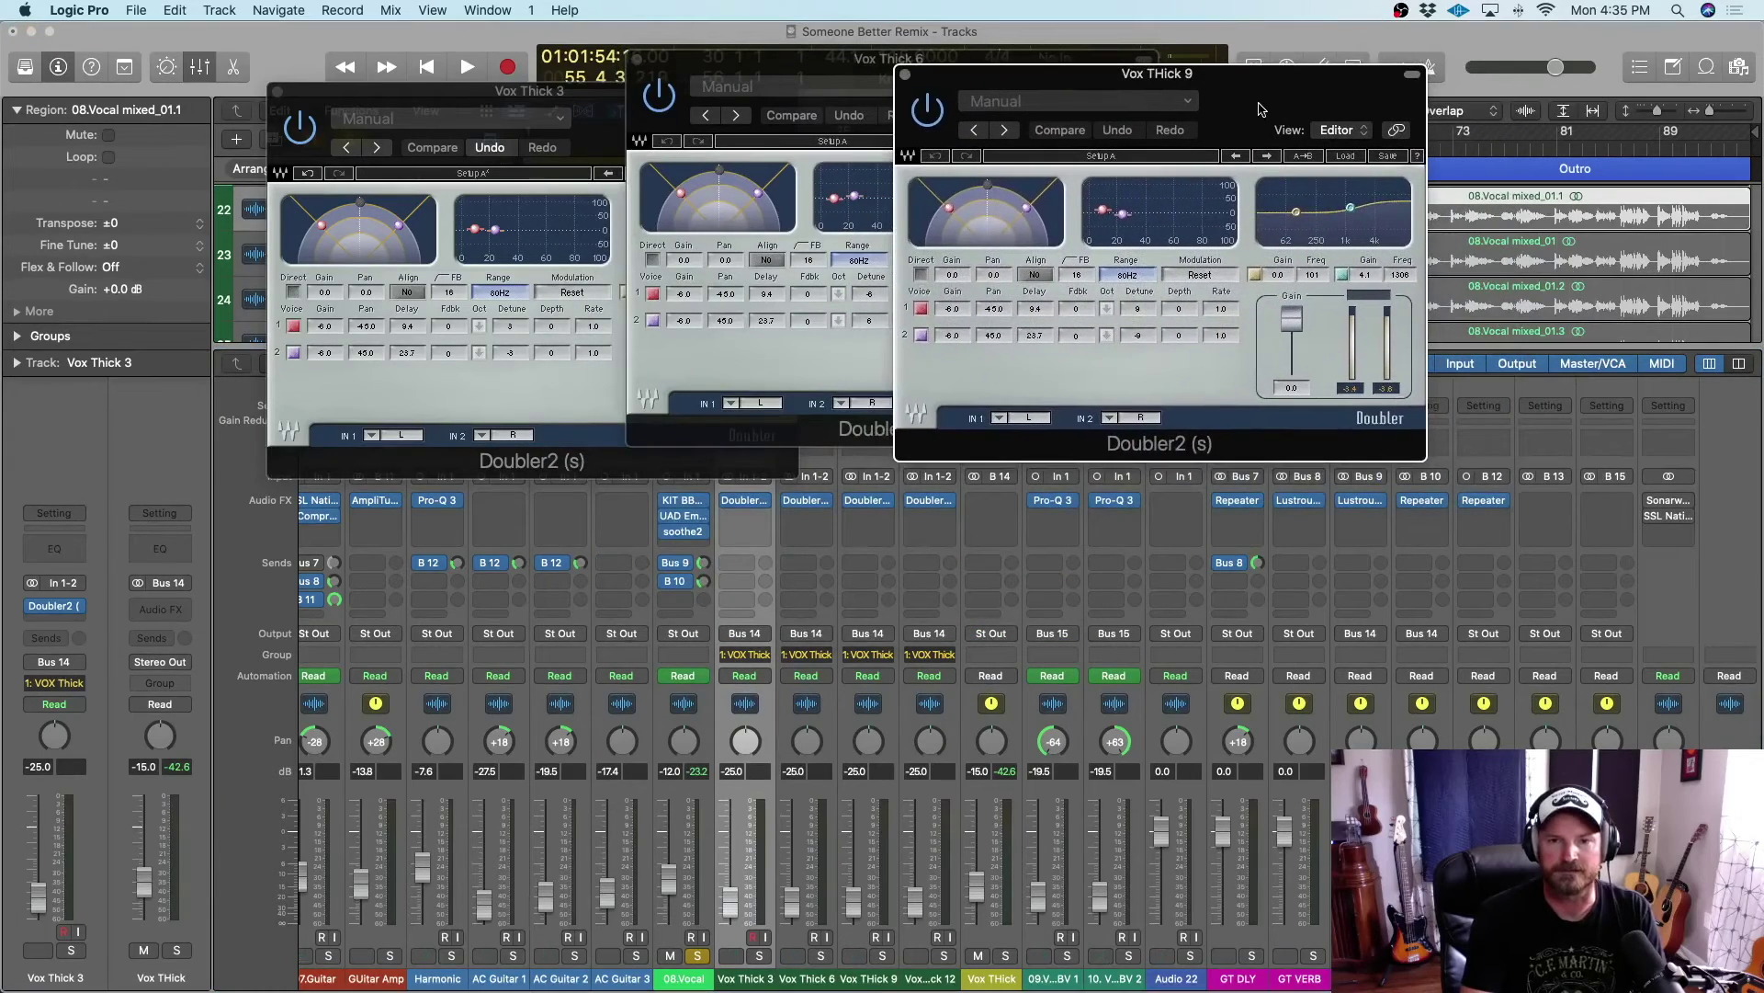
left_click(929, 500)
left_click_drag(919, 274, 1536, 89)
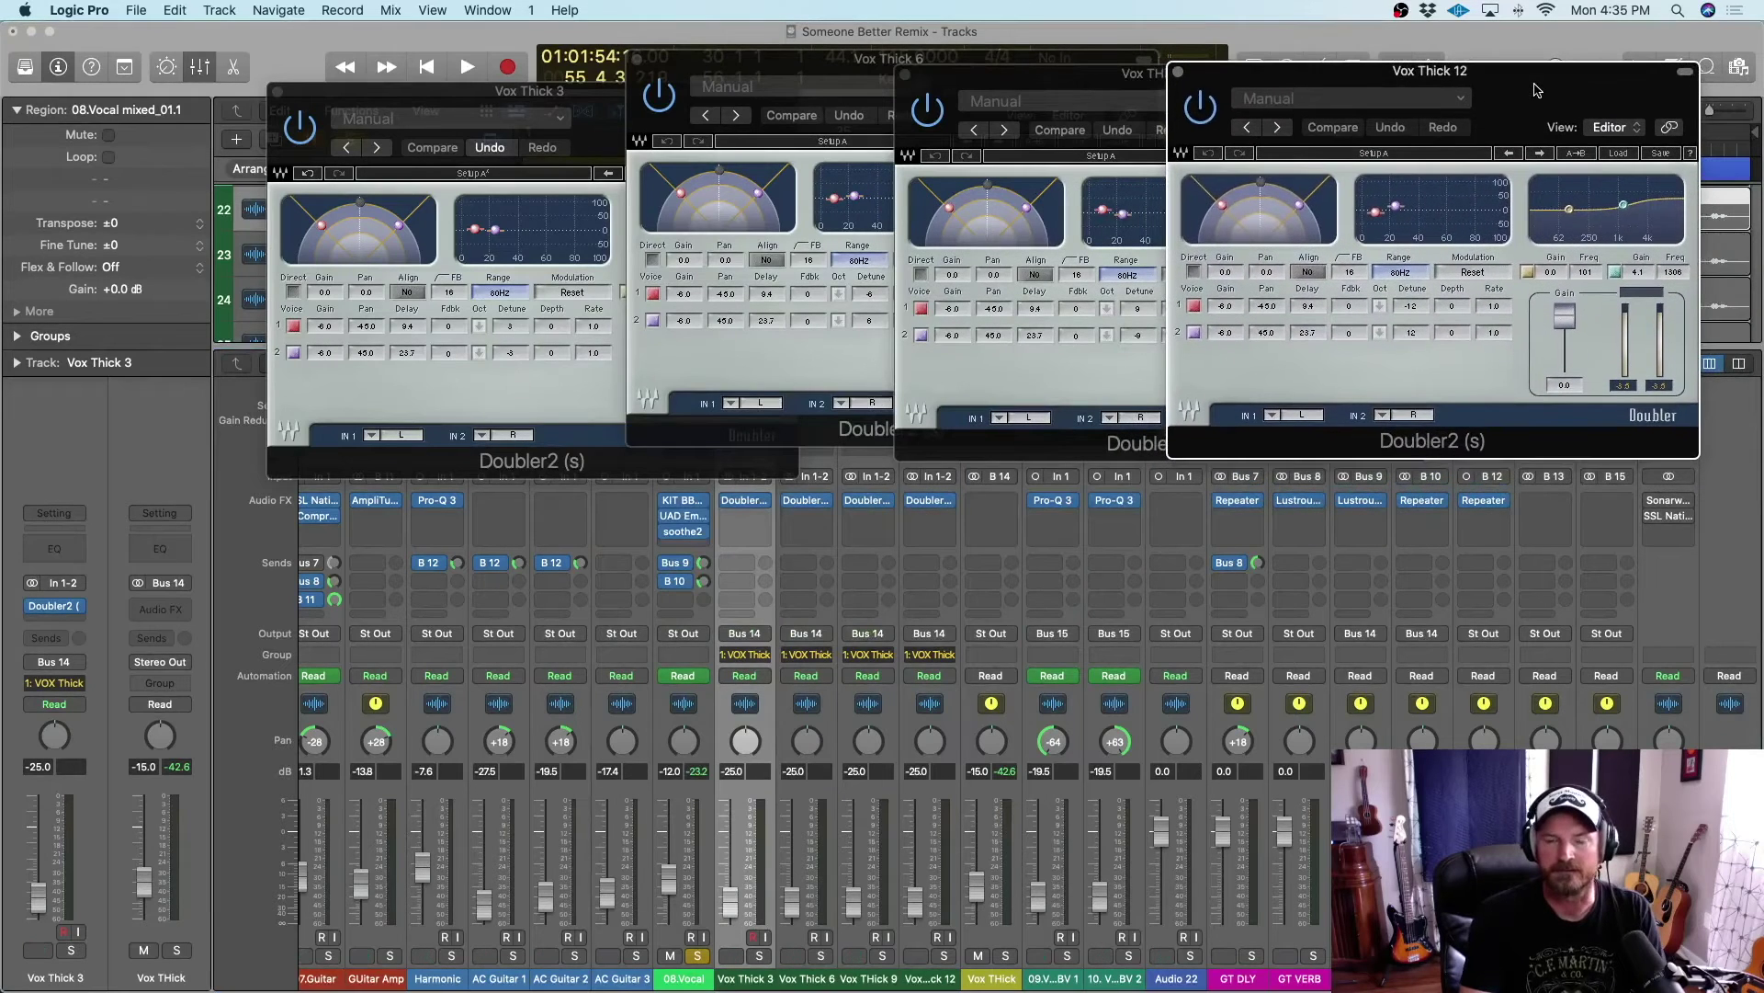
Toggle the Direct signal in the Vox Thick 3 Doubler2 and spread the plug-in windows apart for comparison
left_click(291, 292)
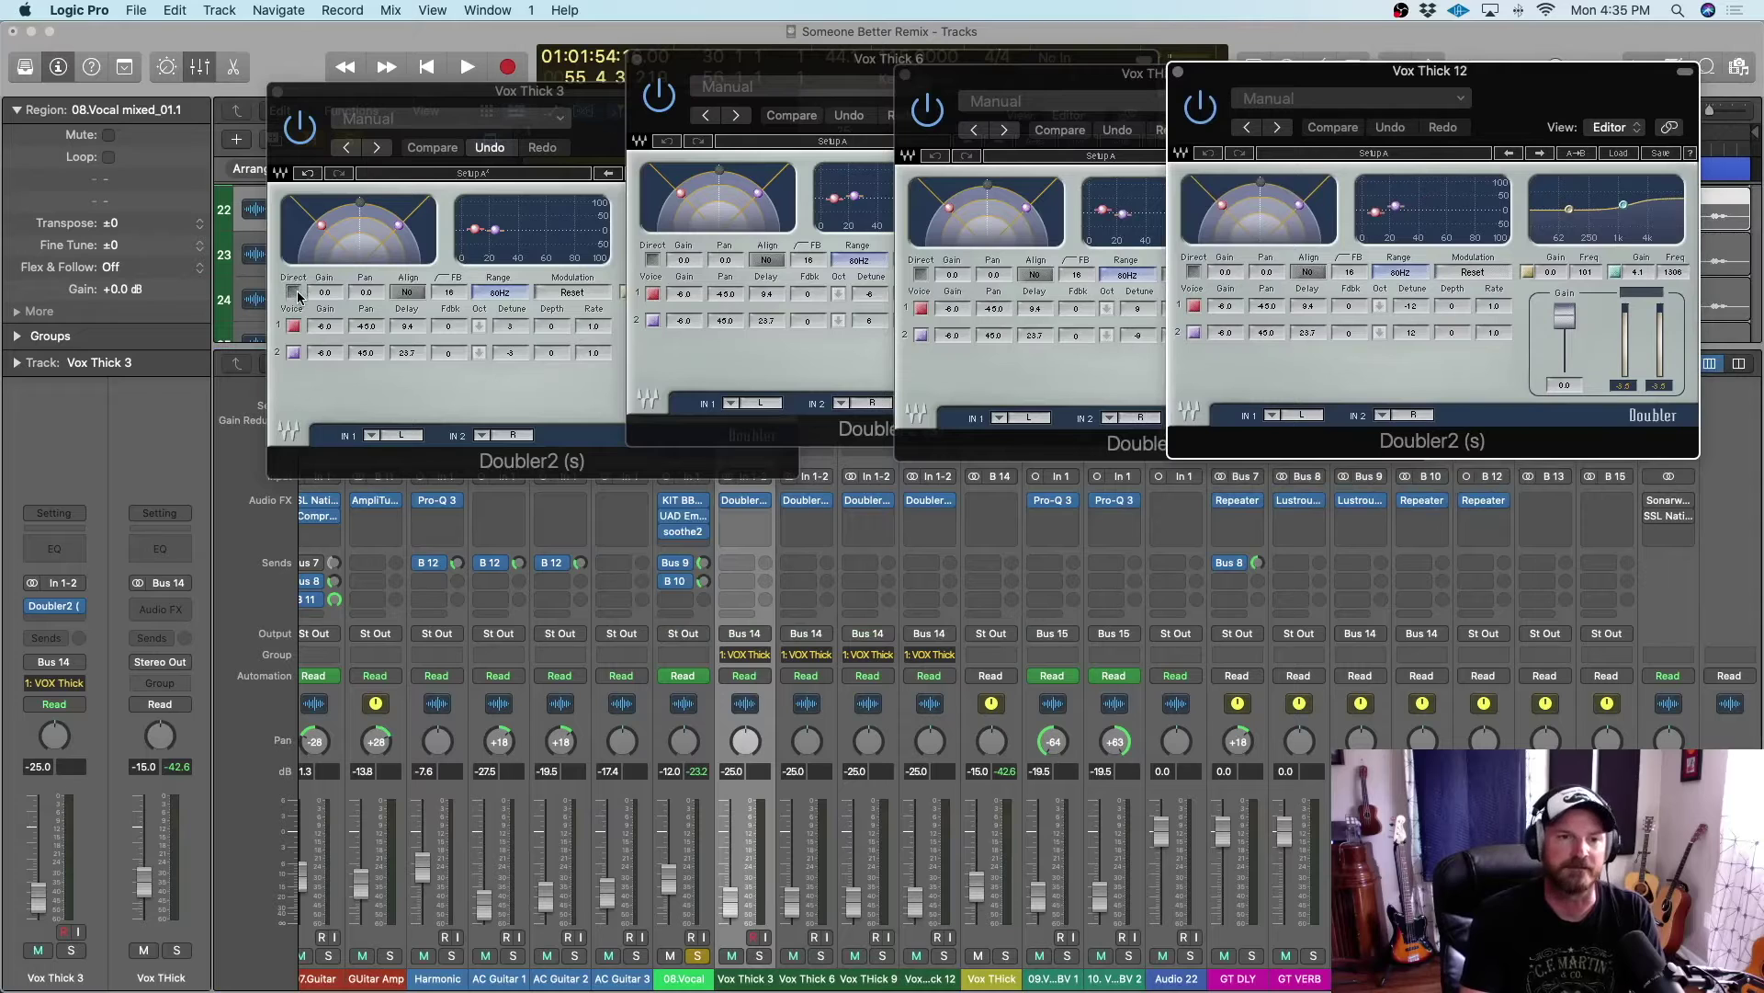
left_click(293, 293)
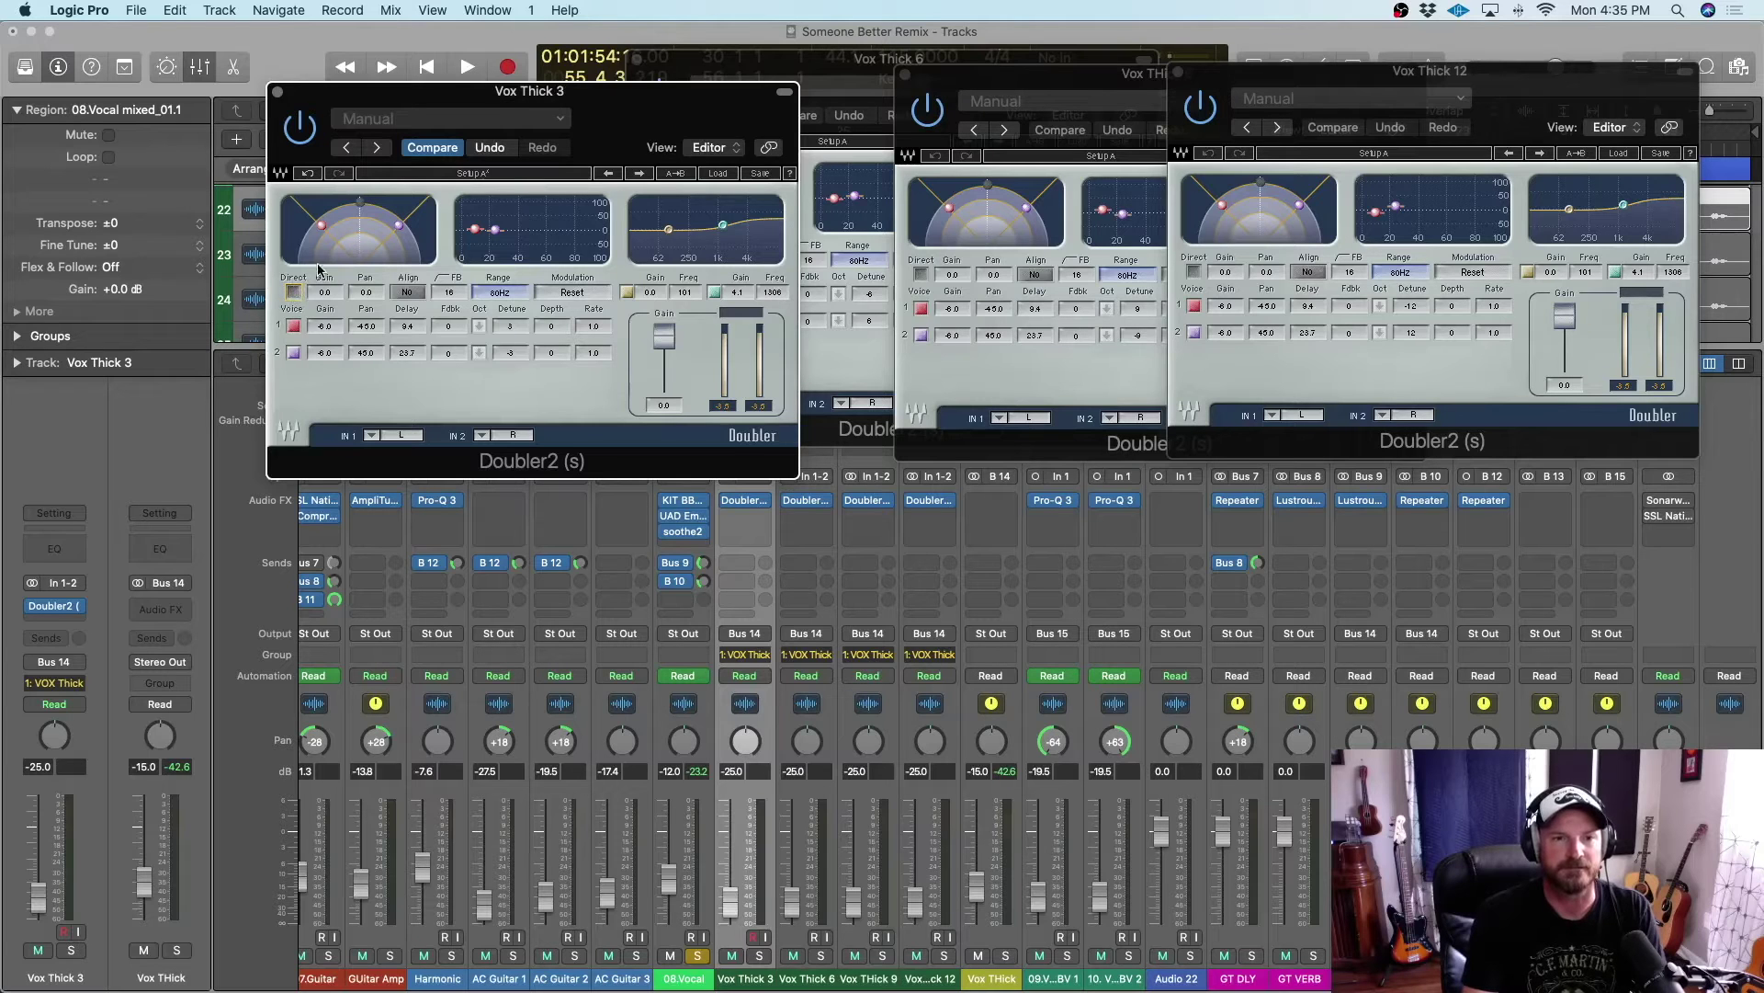
left_click(835, 360)
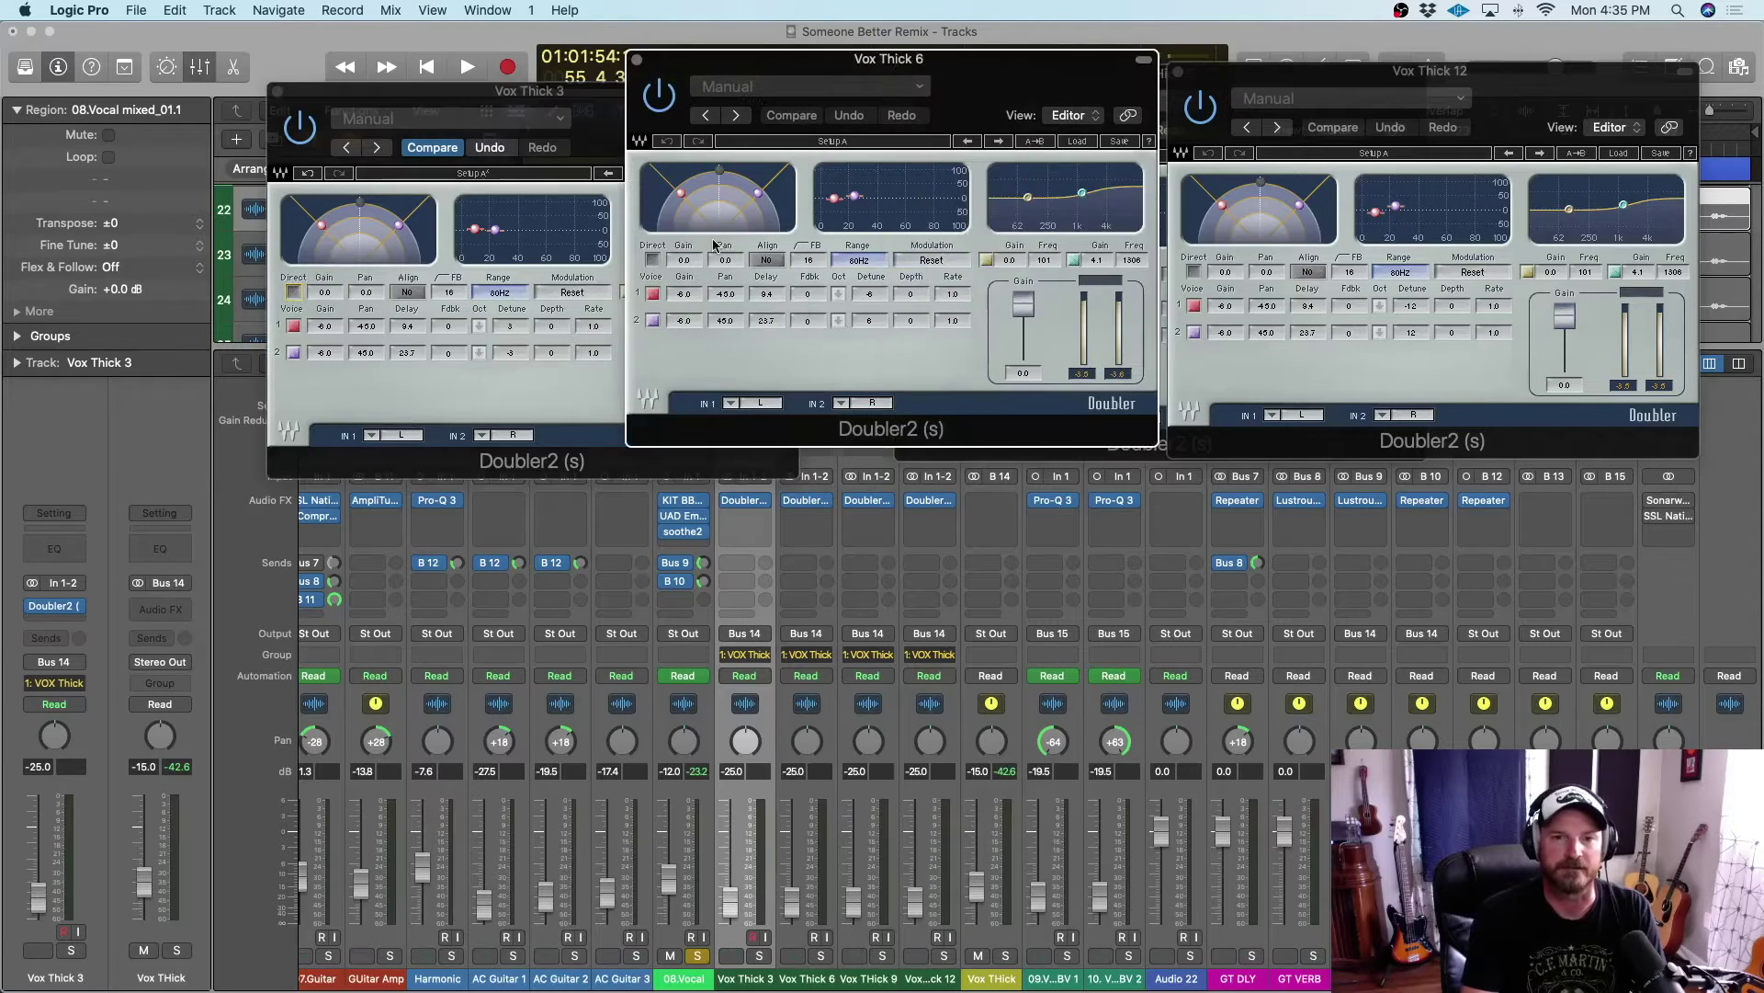
left_click(1242, 126)
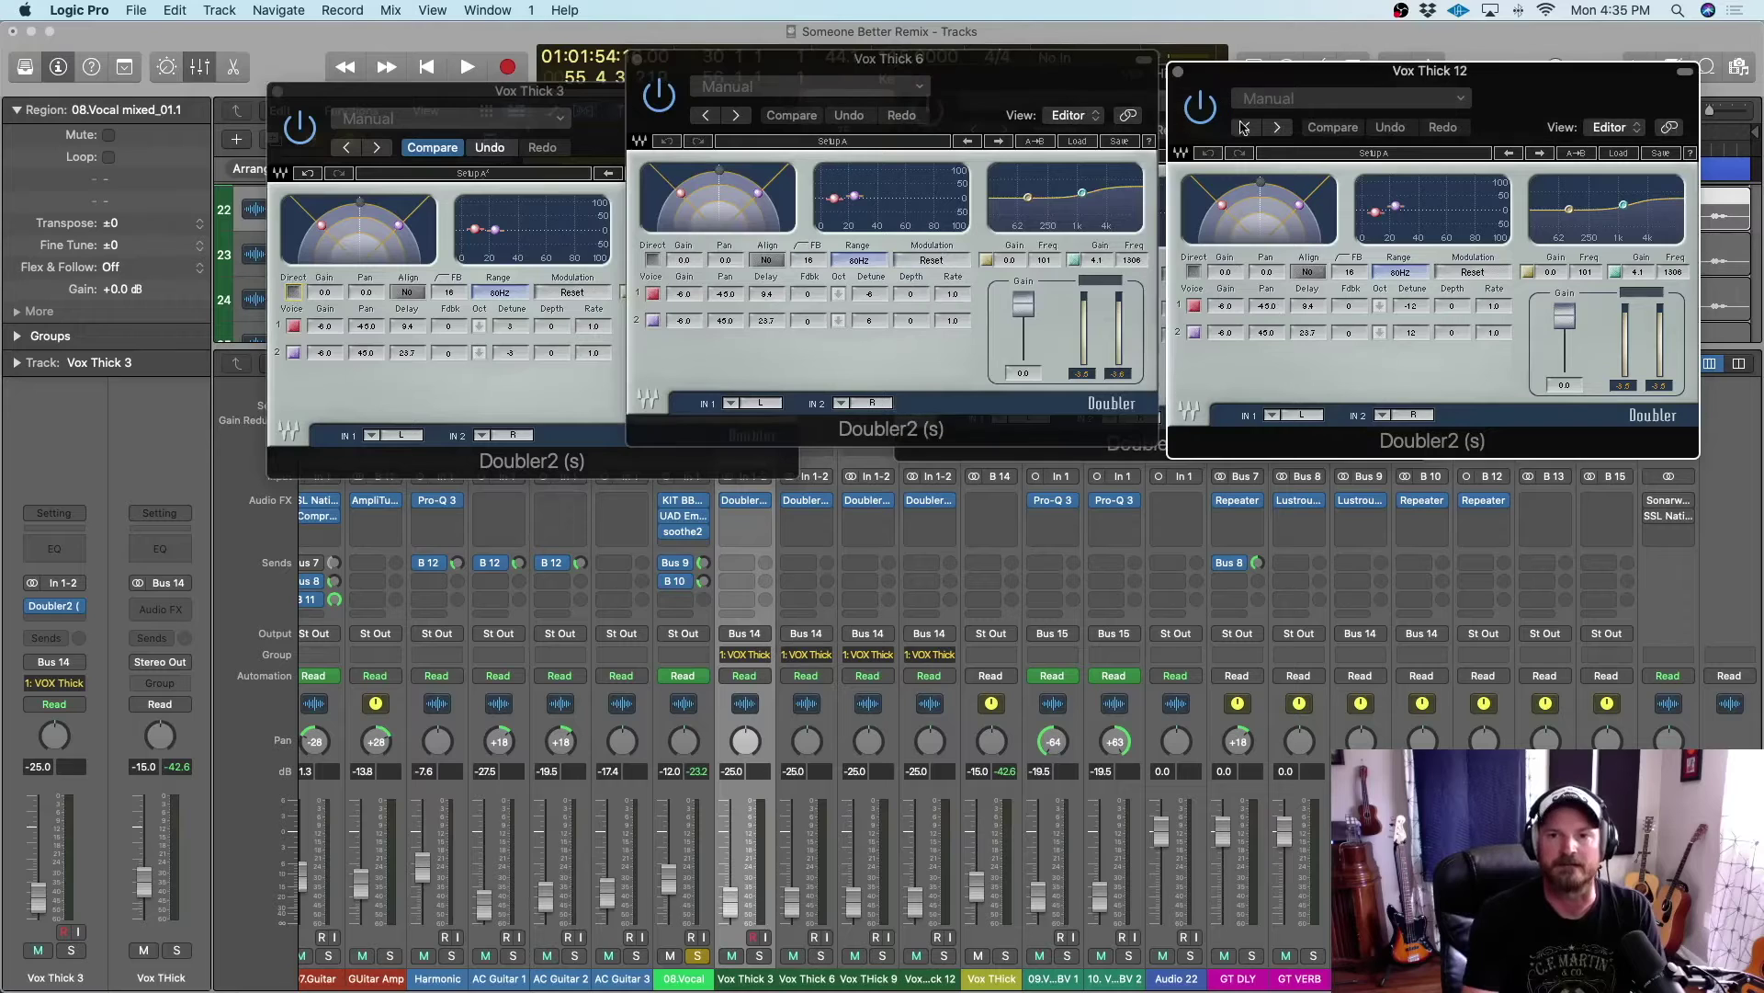
left_click_drag(1200, 92, 1158, 200)
left_click(1209, 87)
left_click(596, 122)
left_click_drag(595, 123, 422, 198)
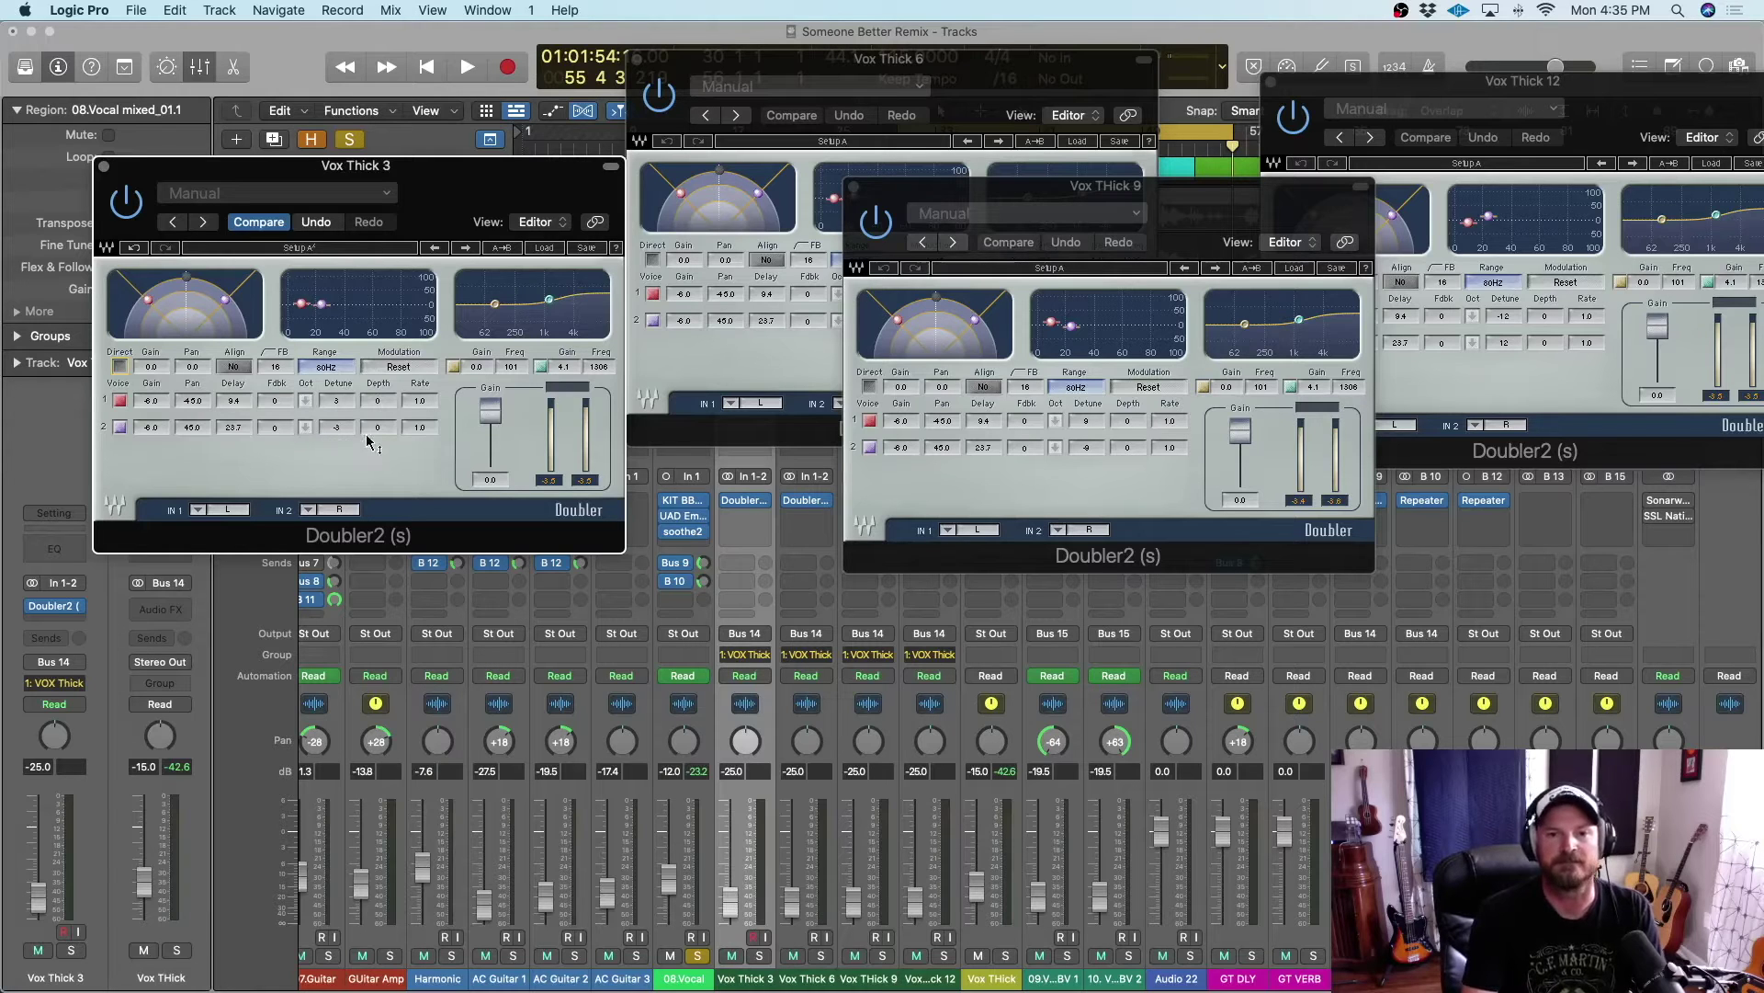
Compare the voice detune settings on Vox Thick 6, 9 and 12, and close all four Doubler2 windows
left_click(749, 352)
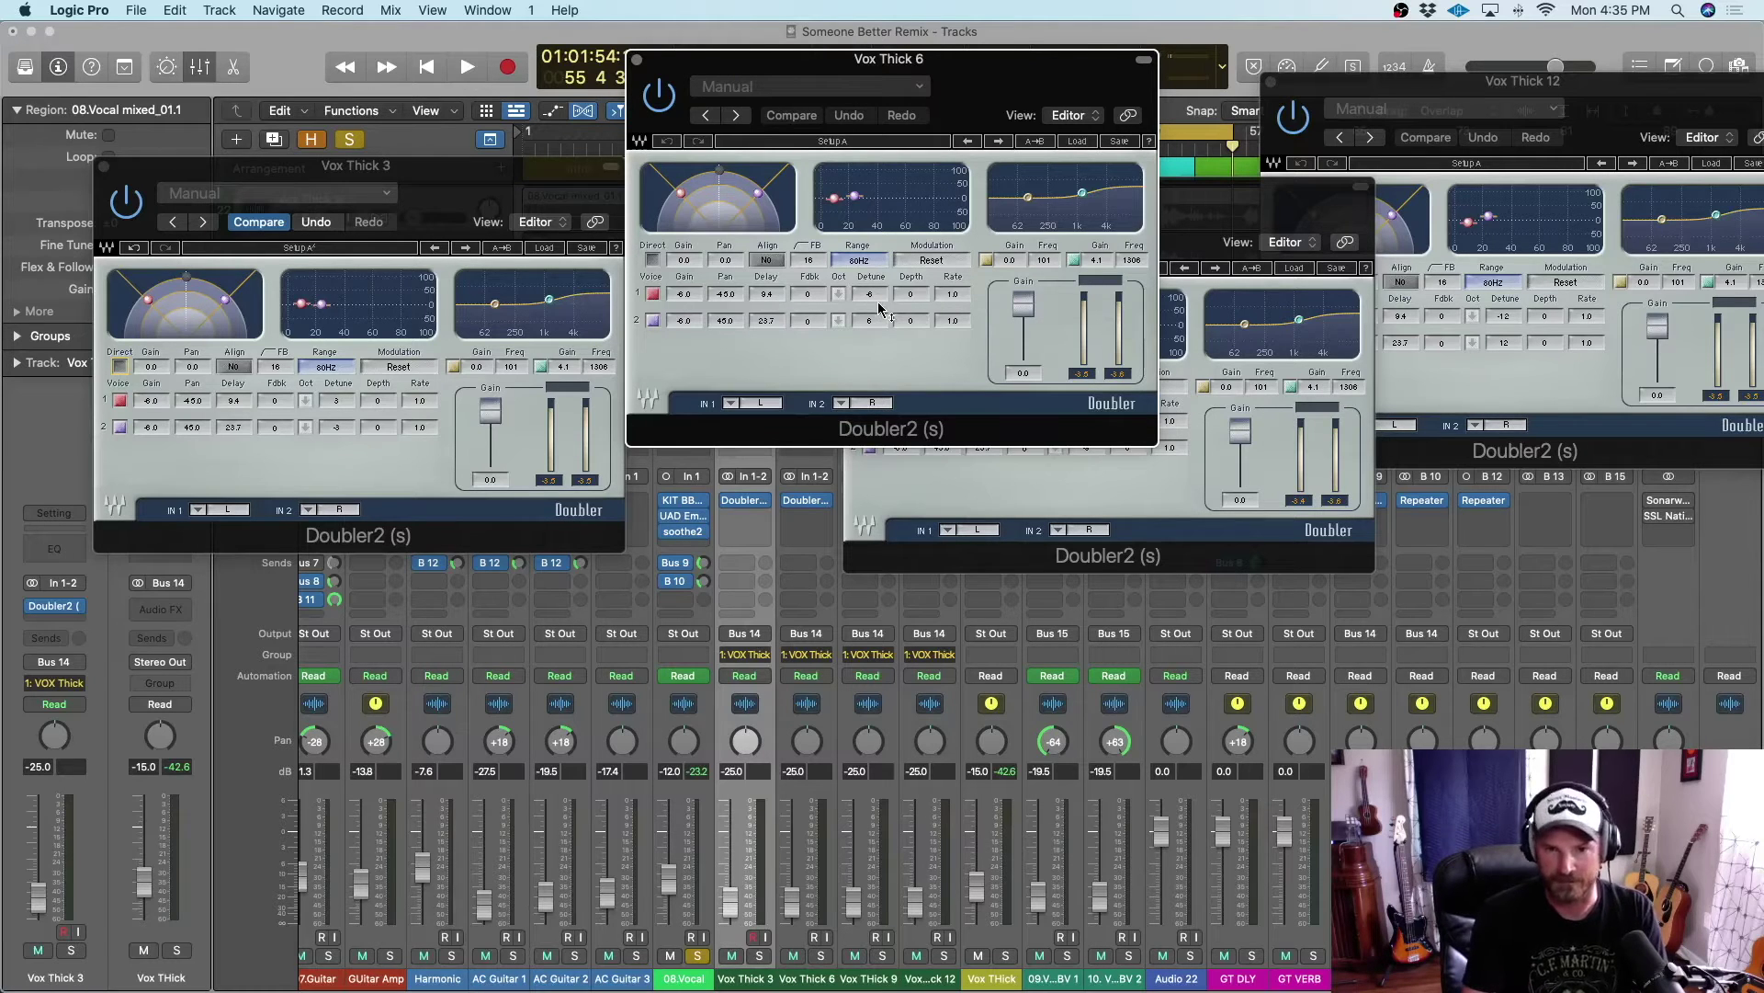
left_click(1128, 488)
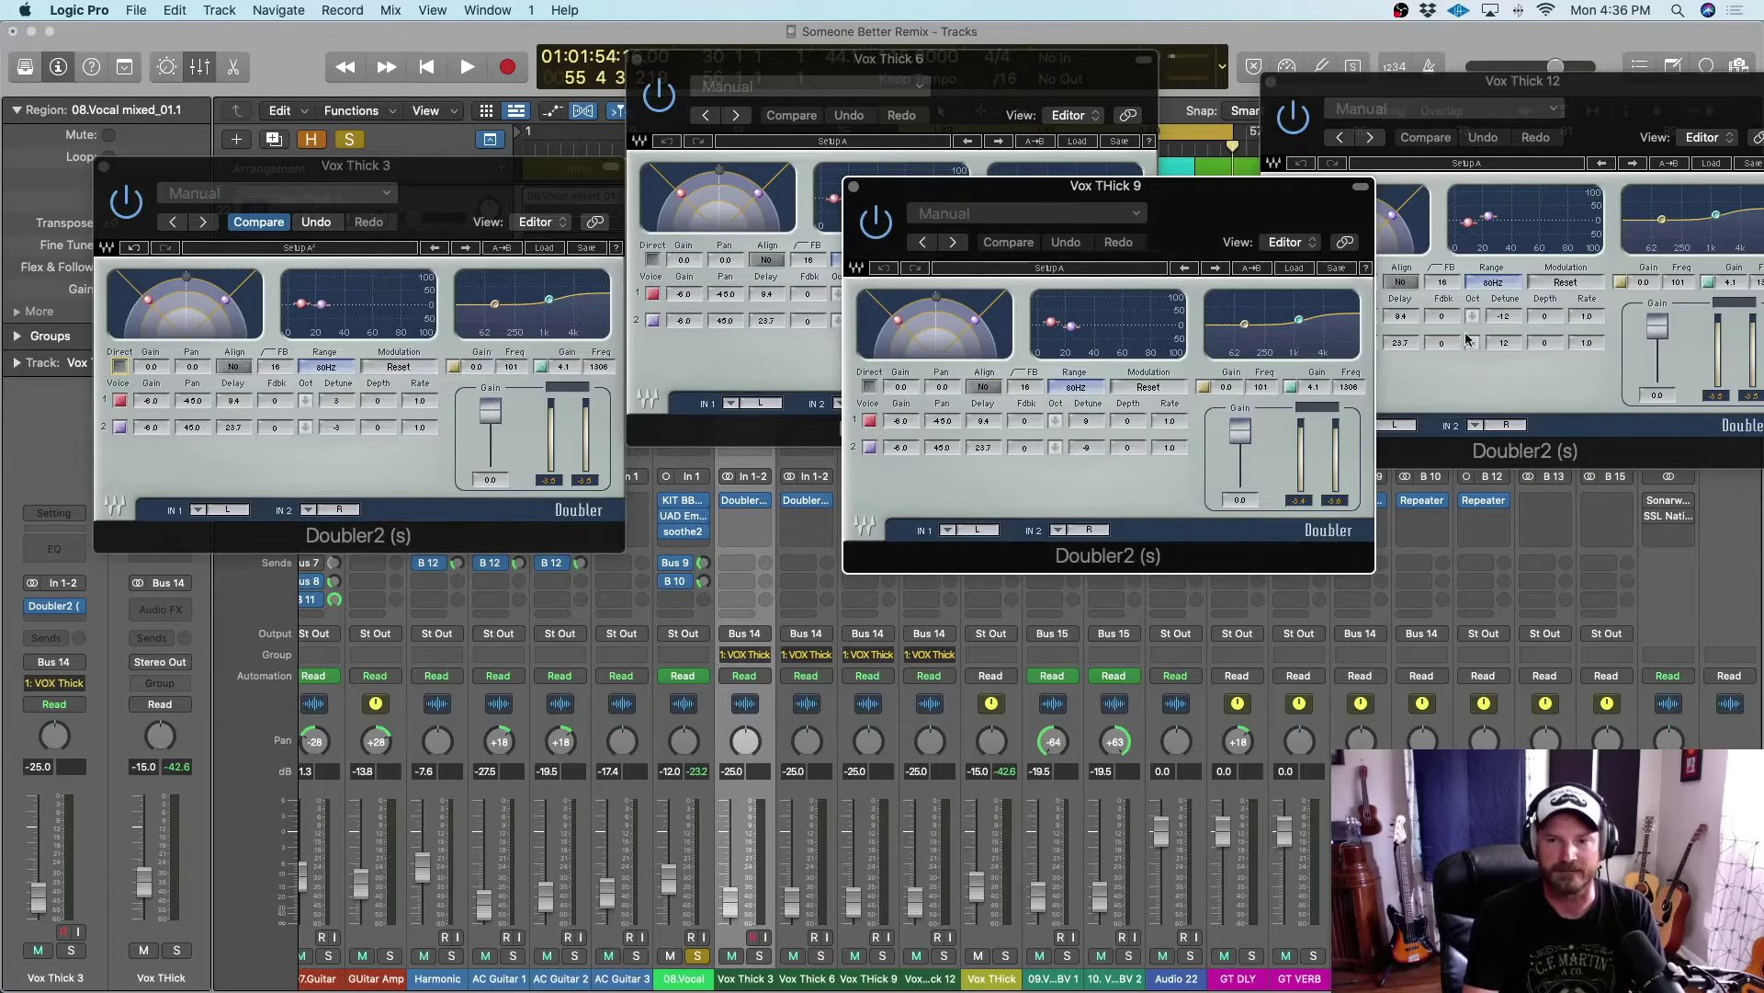
left_click(1520, 385)
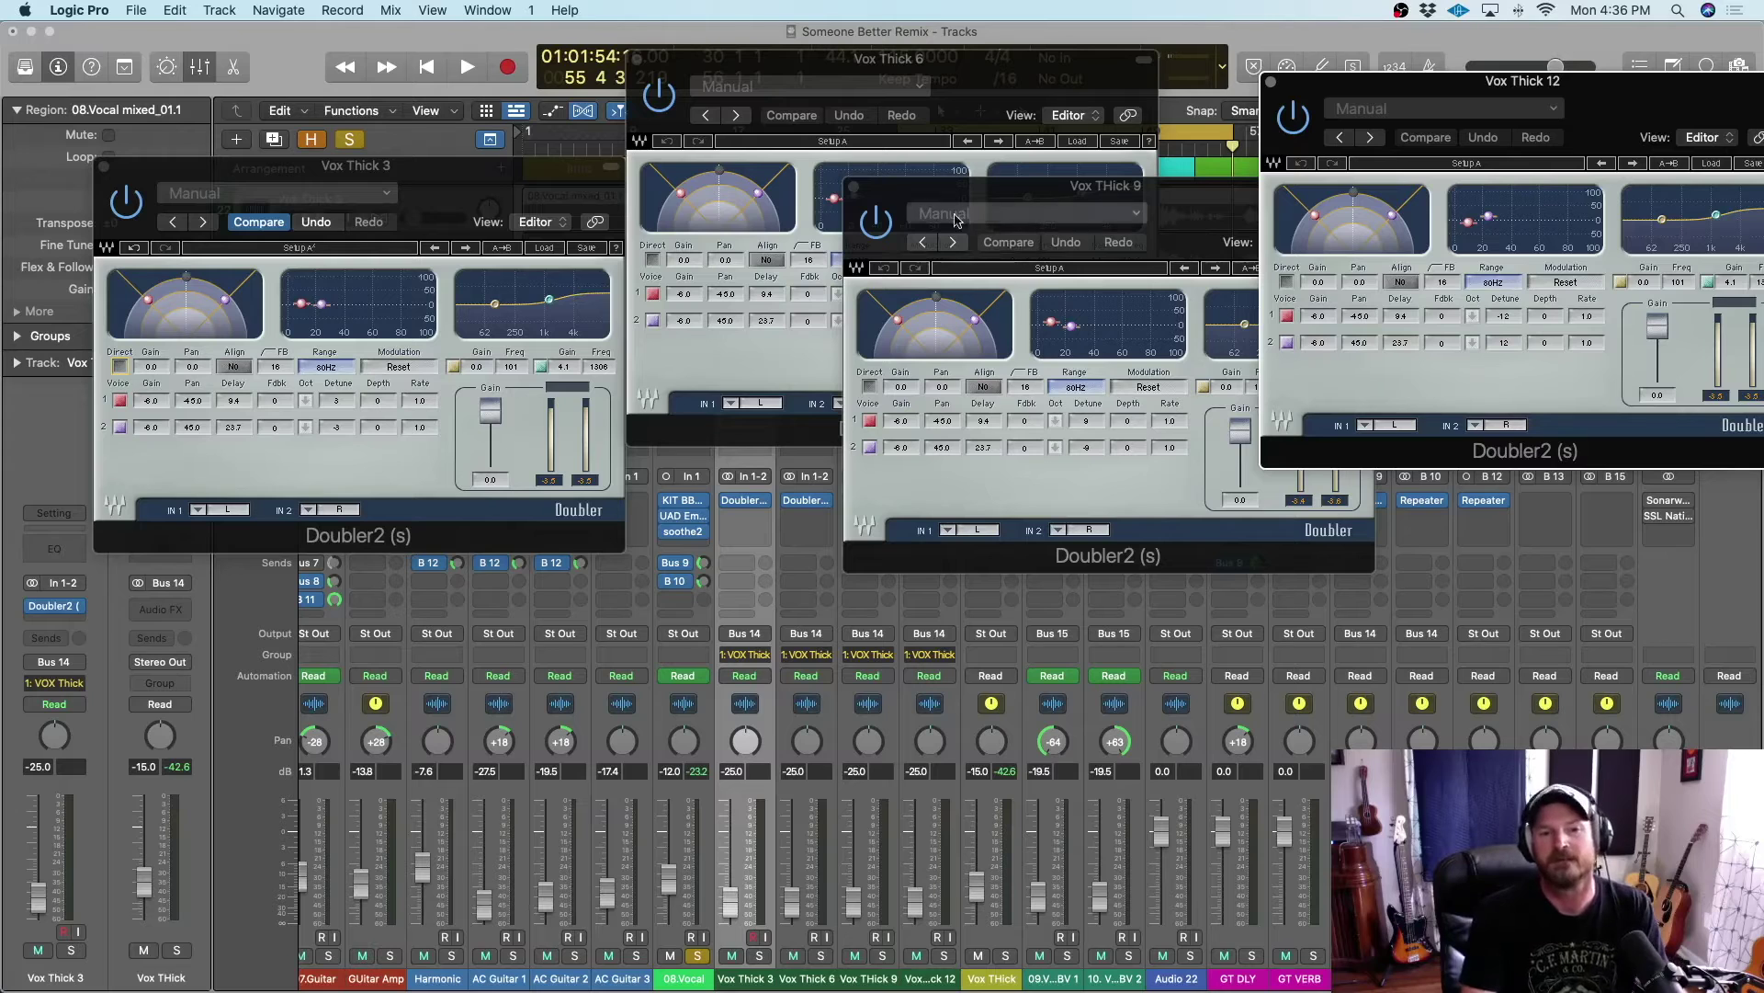
left_click(1271, 82)
left_click(854, 188)
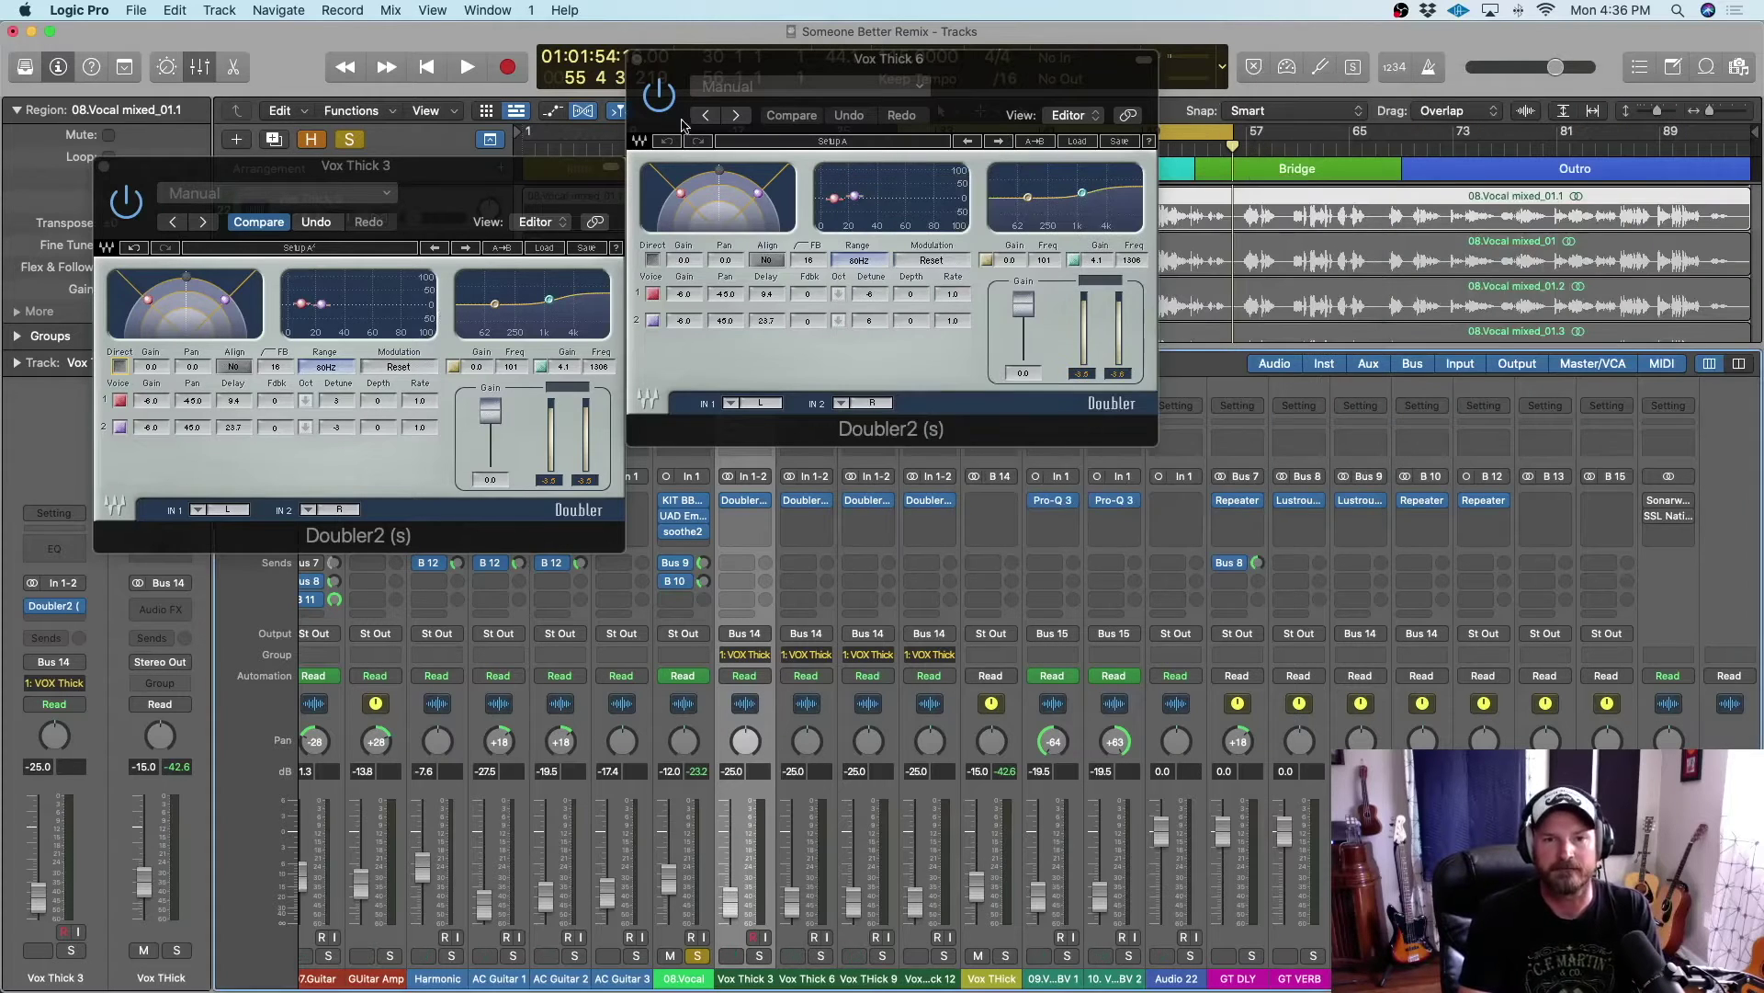
left_click(637, 61)
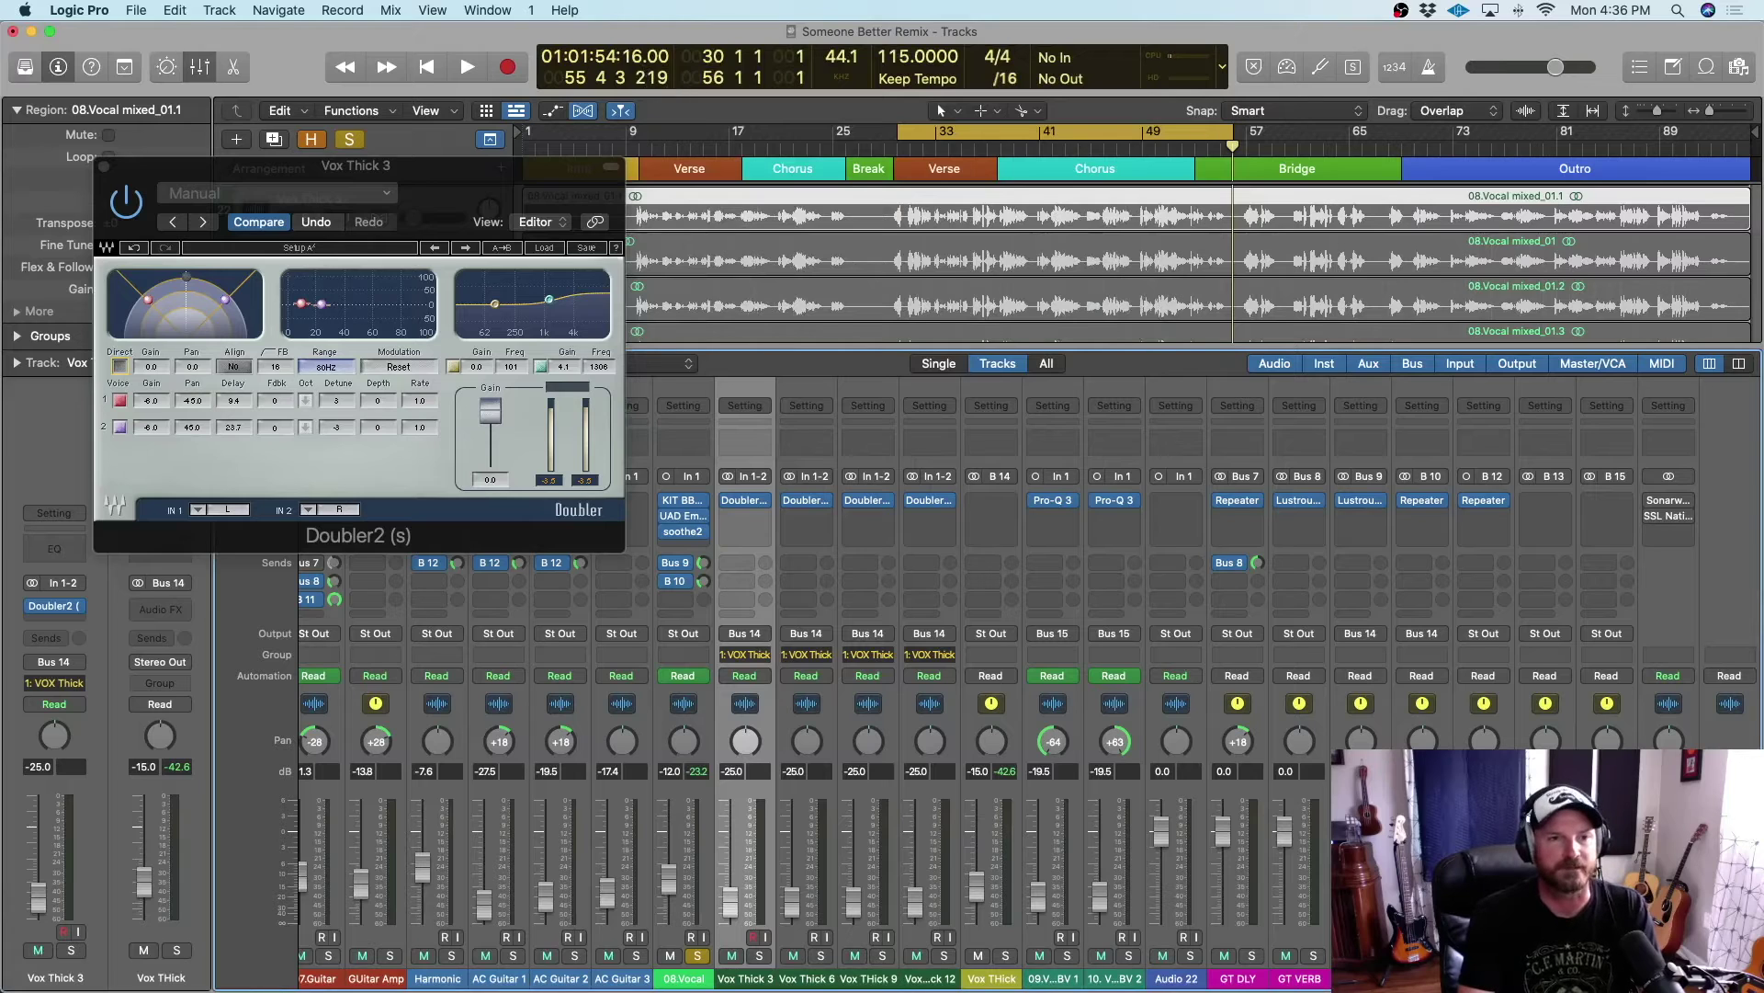
left_click(105, 170)
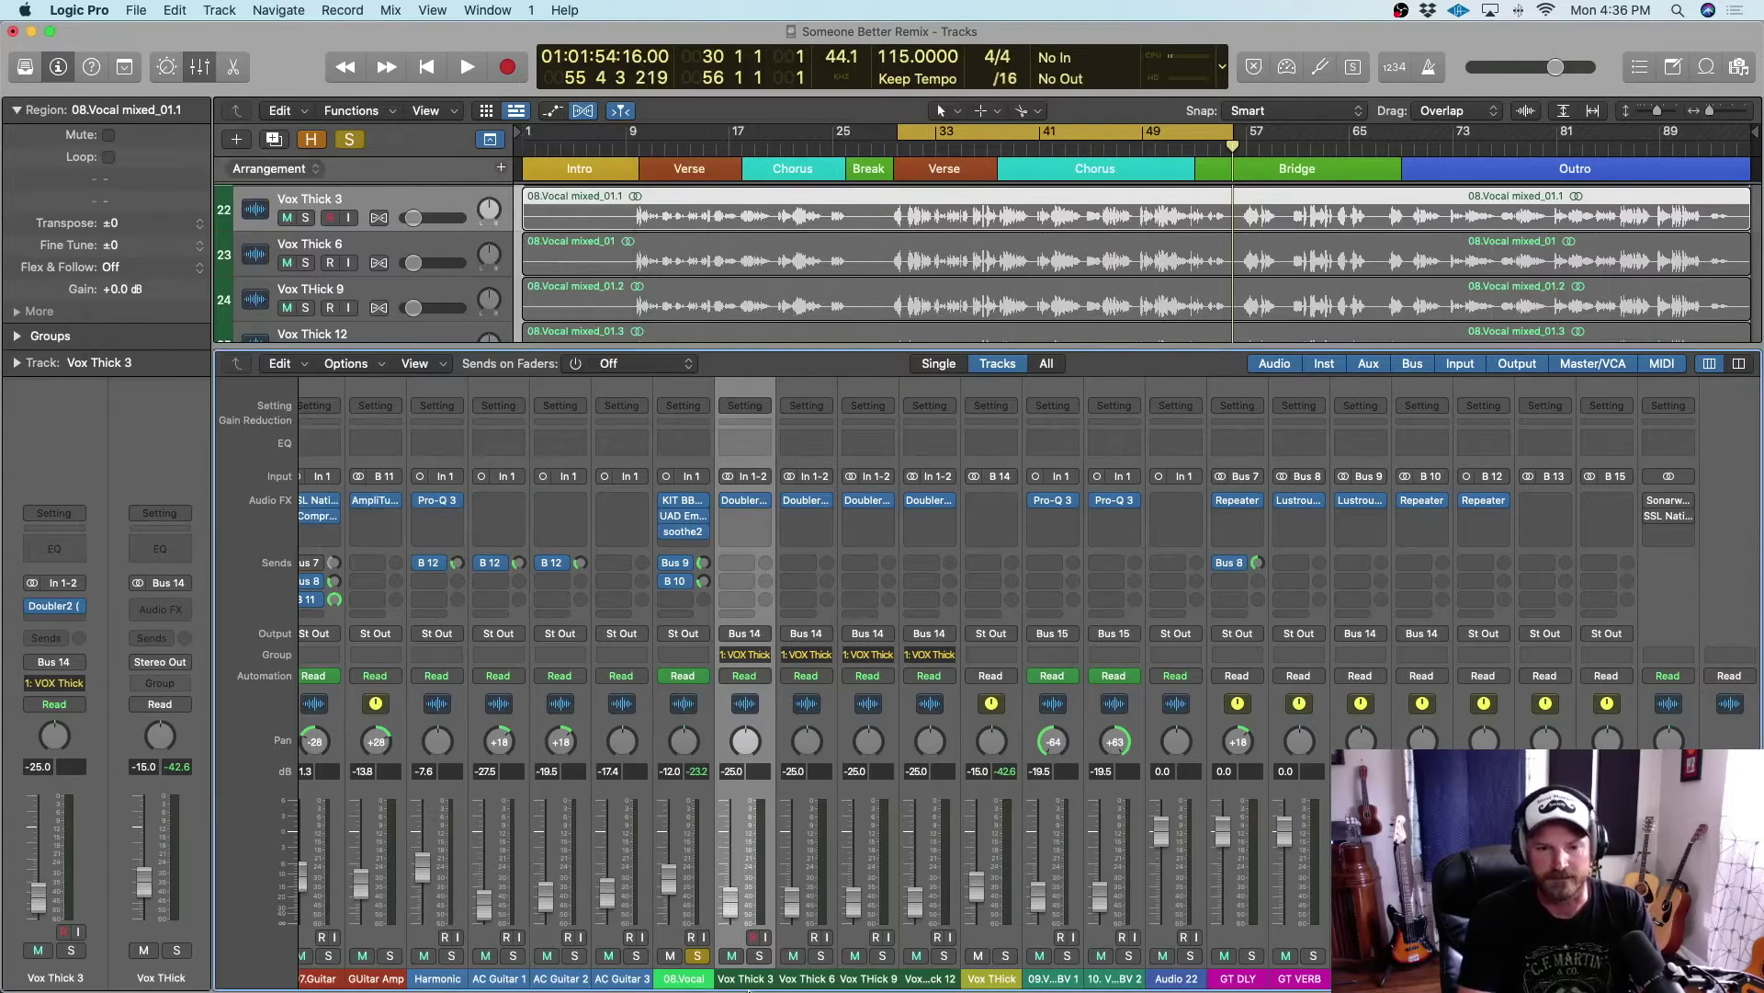
Unmute and solo the four Vox Thick tracks, play them from the verse, and raise their grouped faders to -9.8 dB
left_click_drag(759, 959, 944, 959)
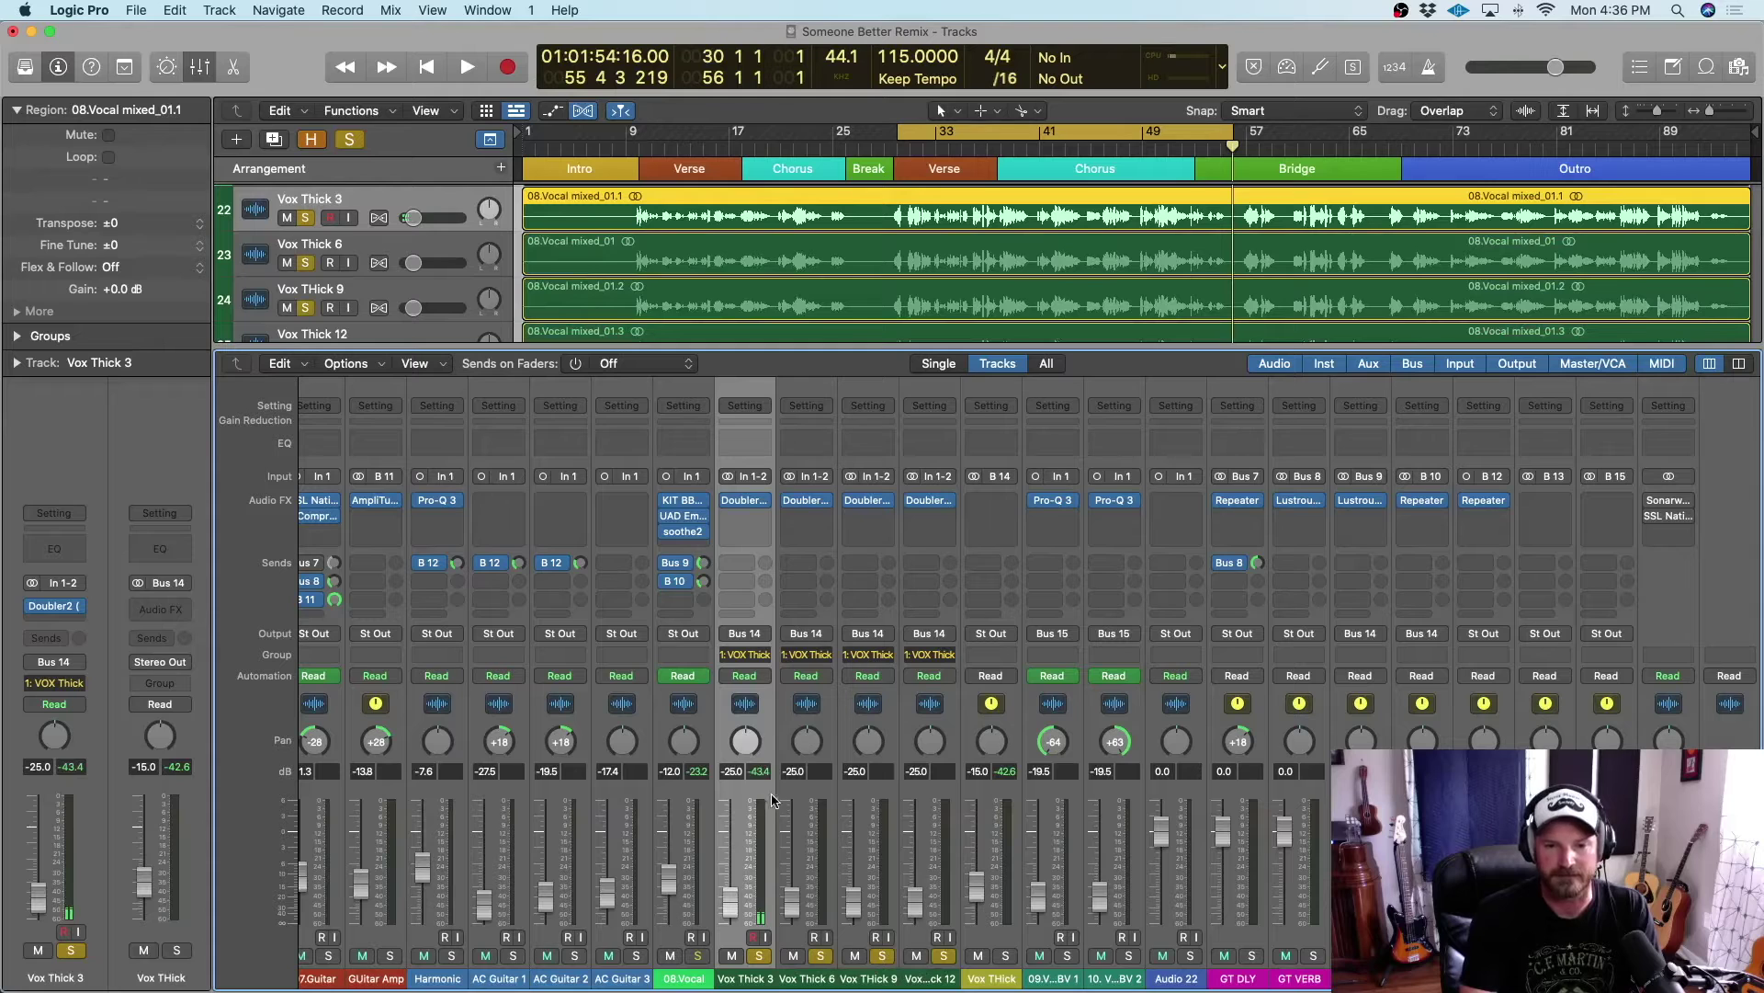
left_click_drag(779, 805, 933, 799)
key("space")
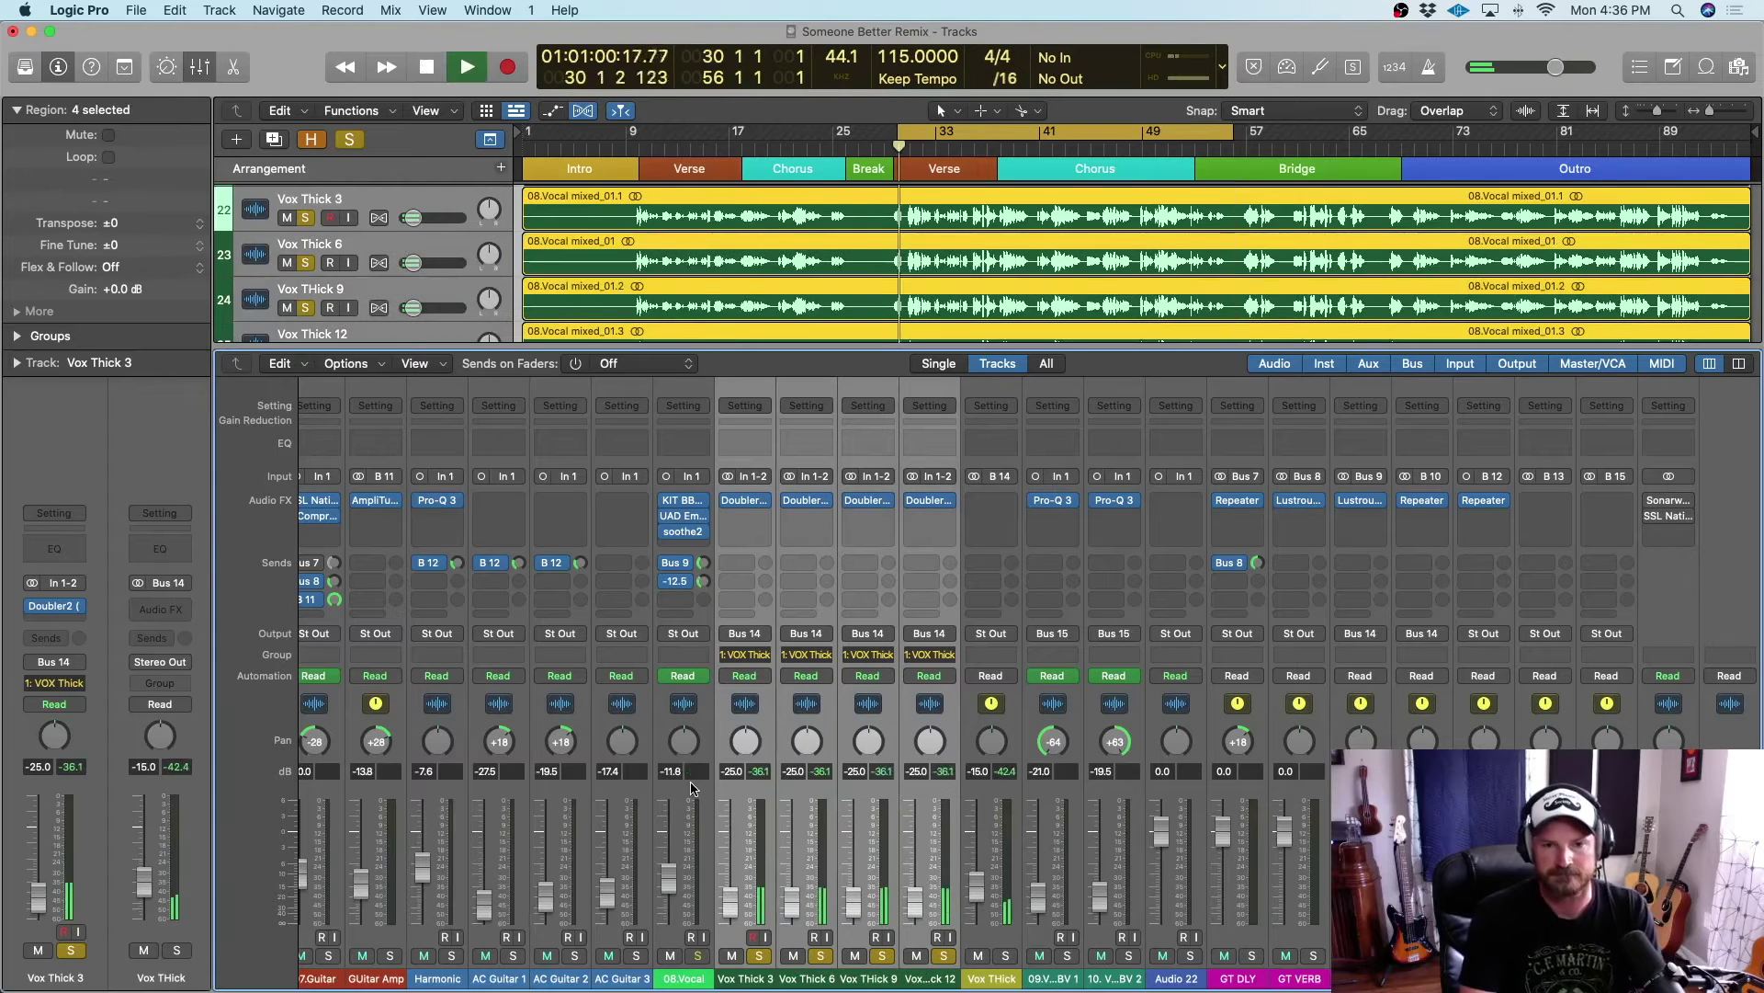
left_click_drag(795, 915, 794, 885)
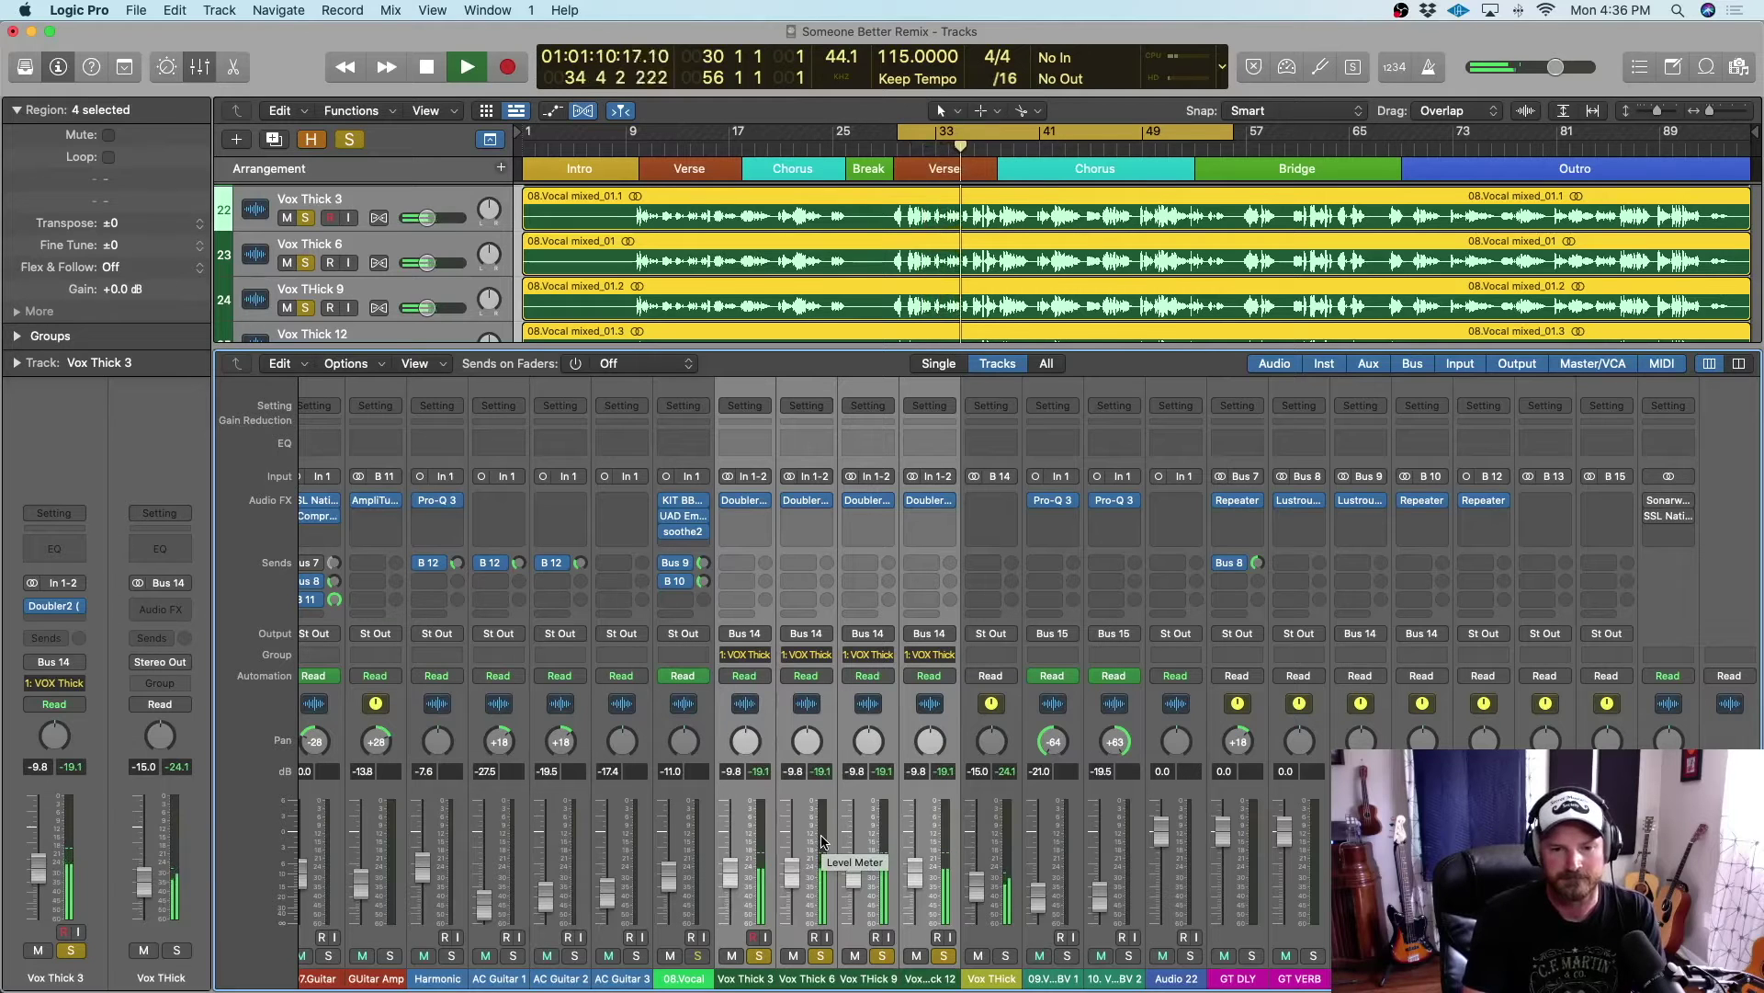
Solo 08.Vocal alongside the Vox Thick tracks and audition them together, with the Vox Thick faders raised to -6.4 dB
left_click(698, 957)
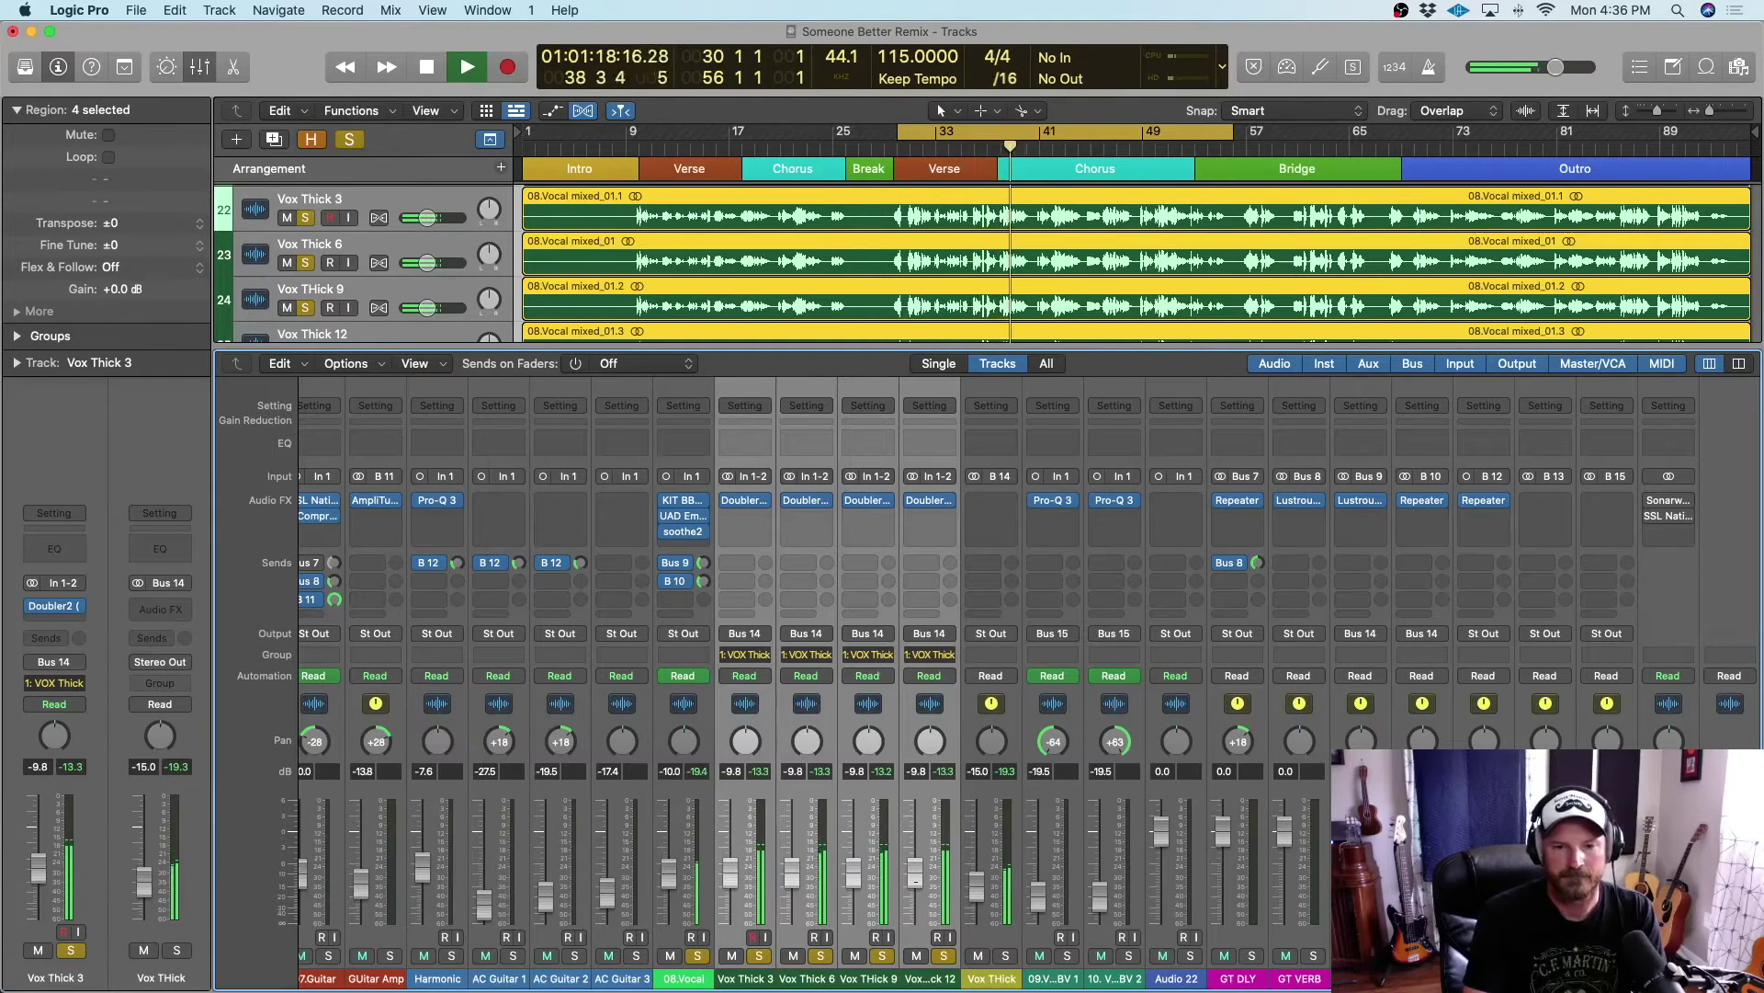
key("space")
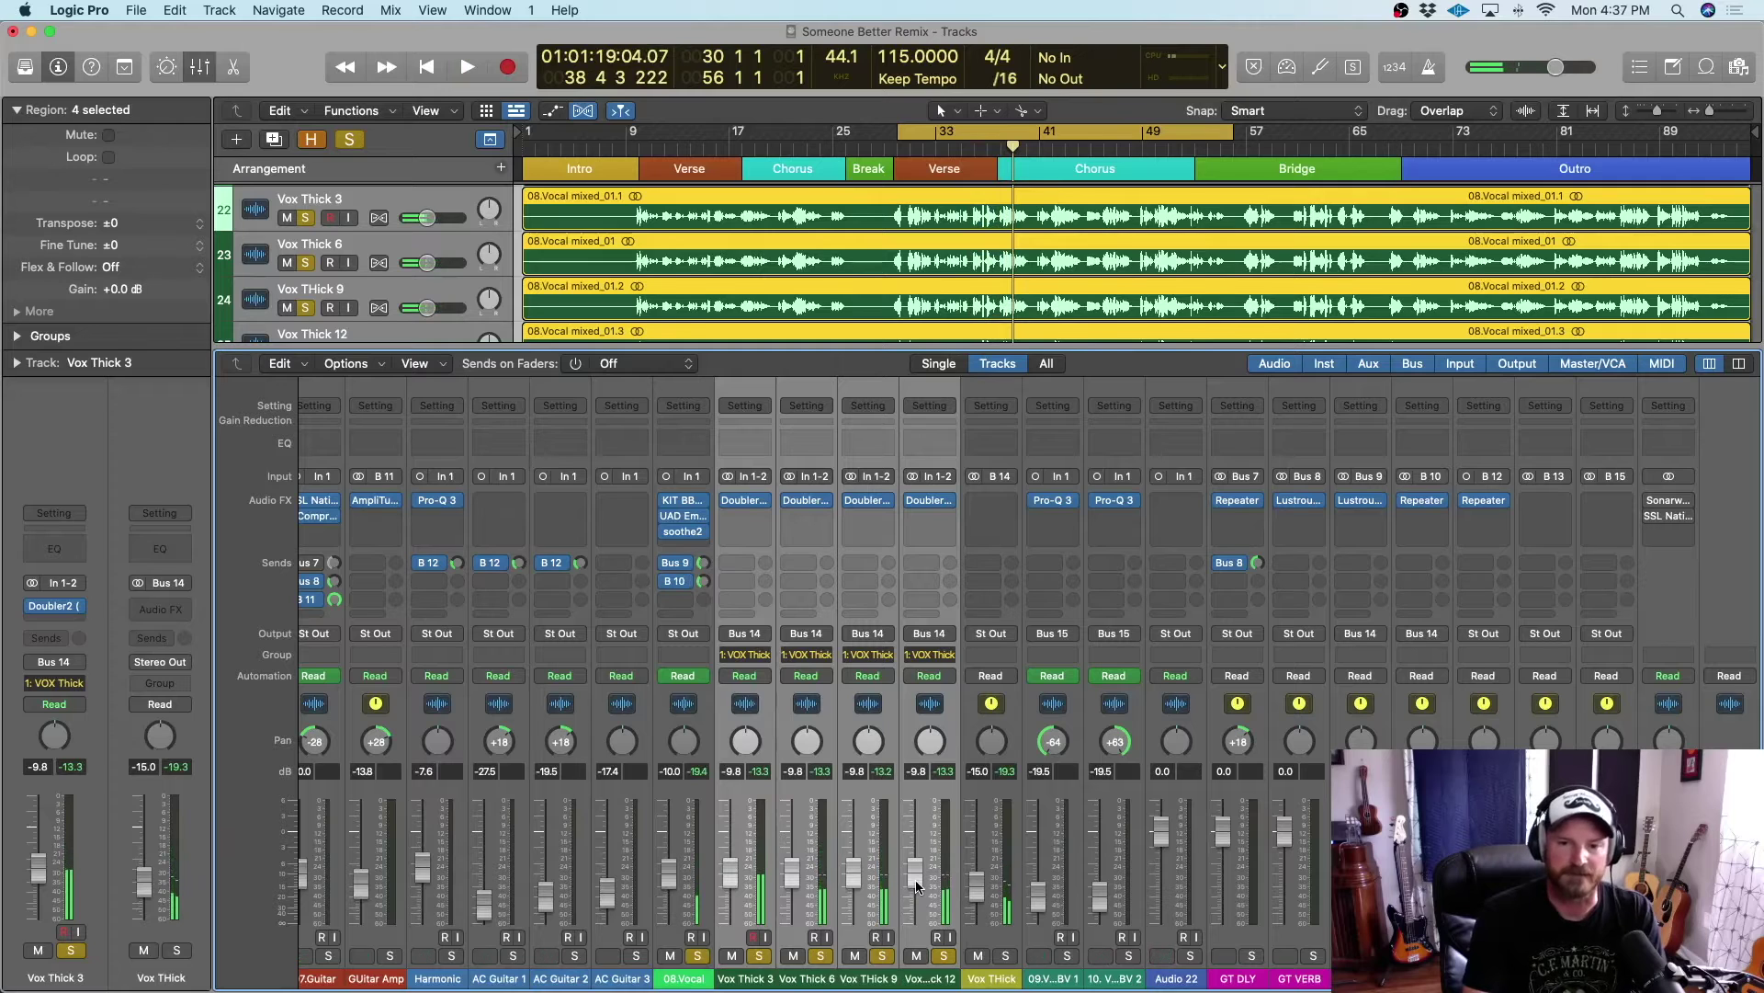
key("space")
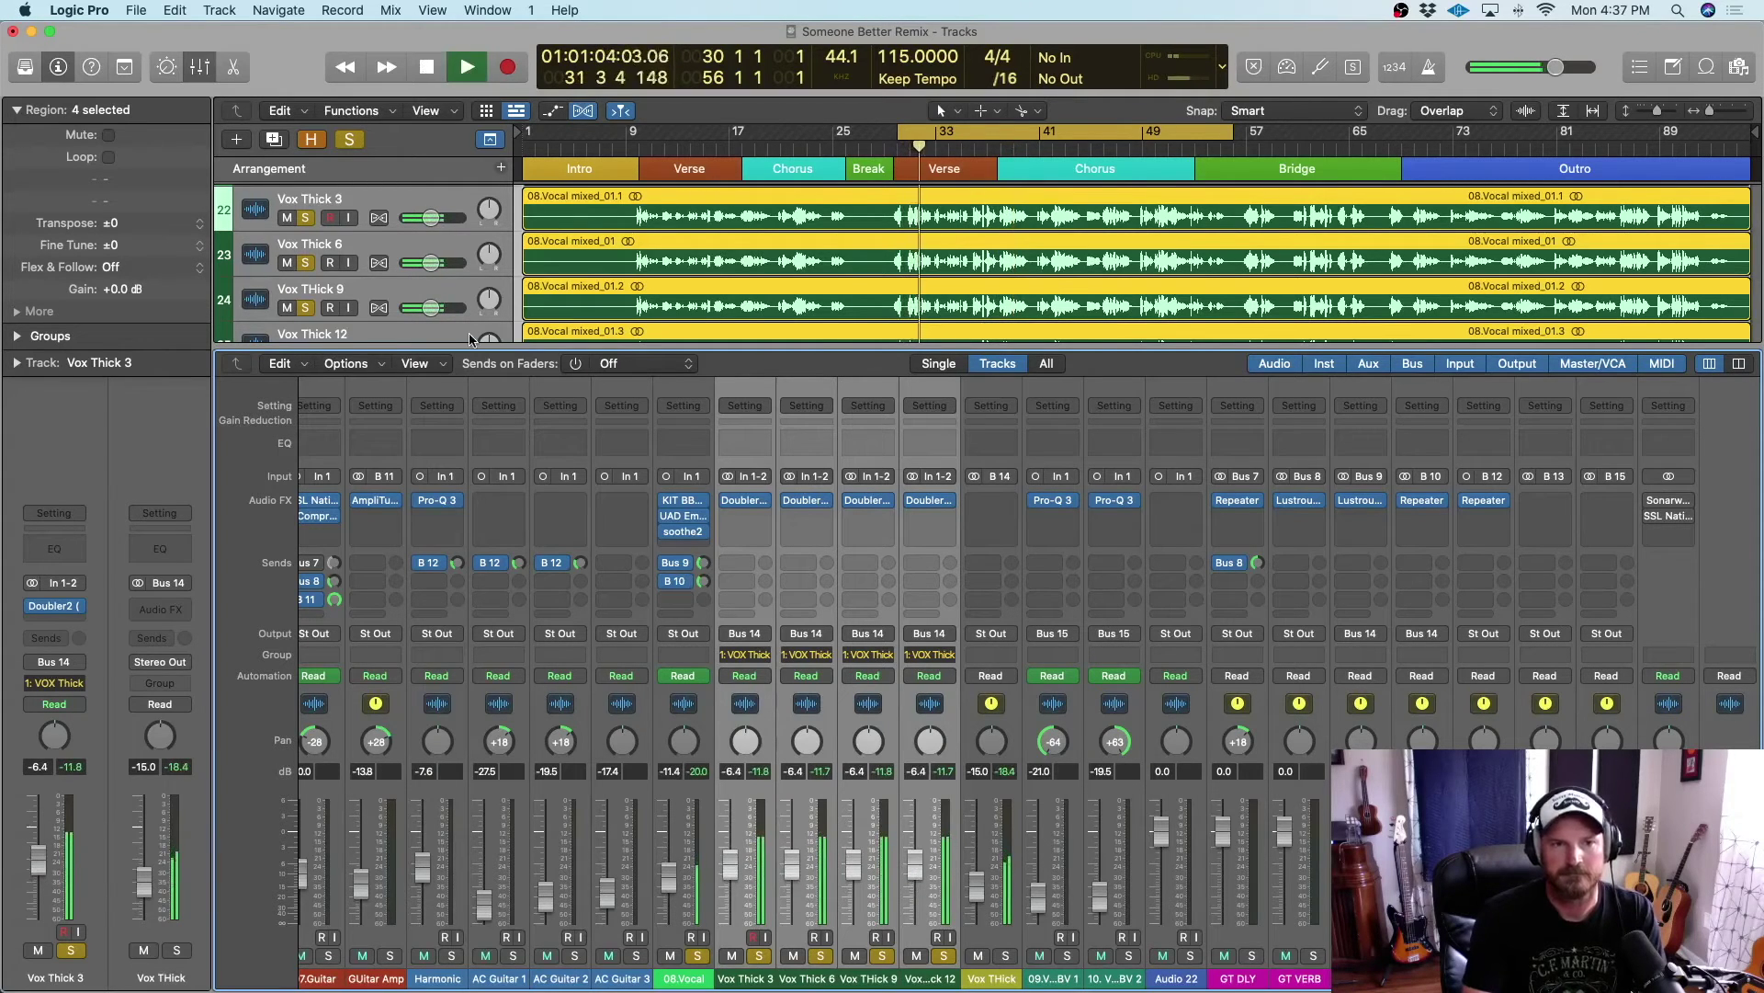
key("space")
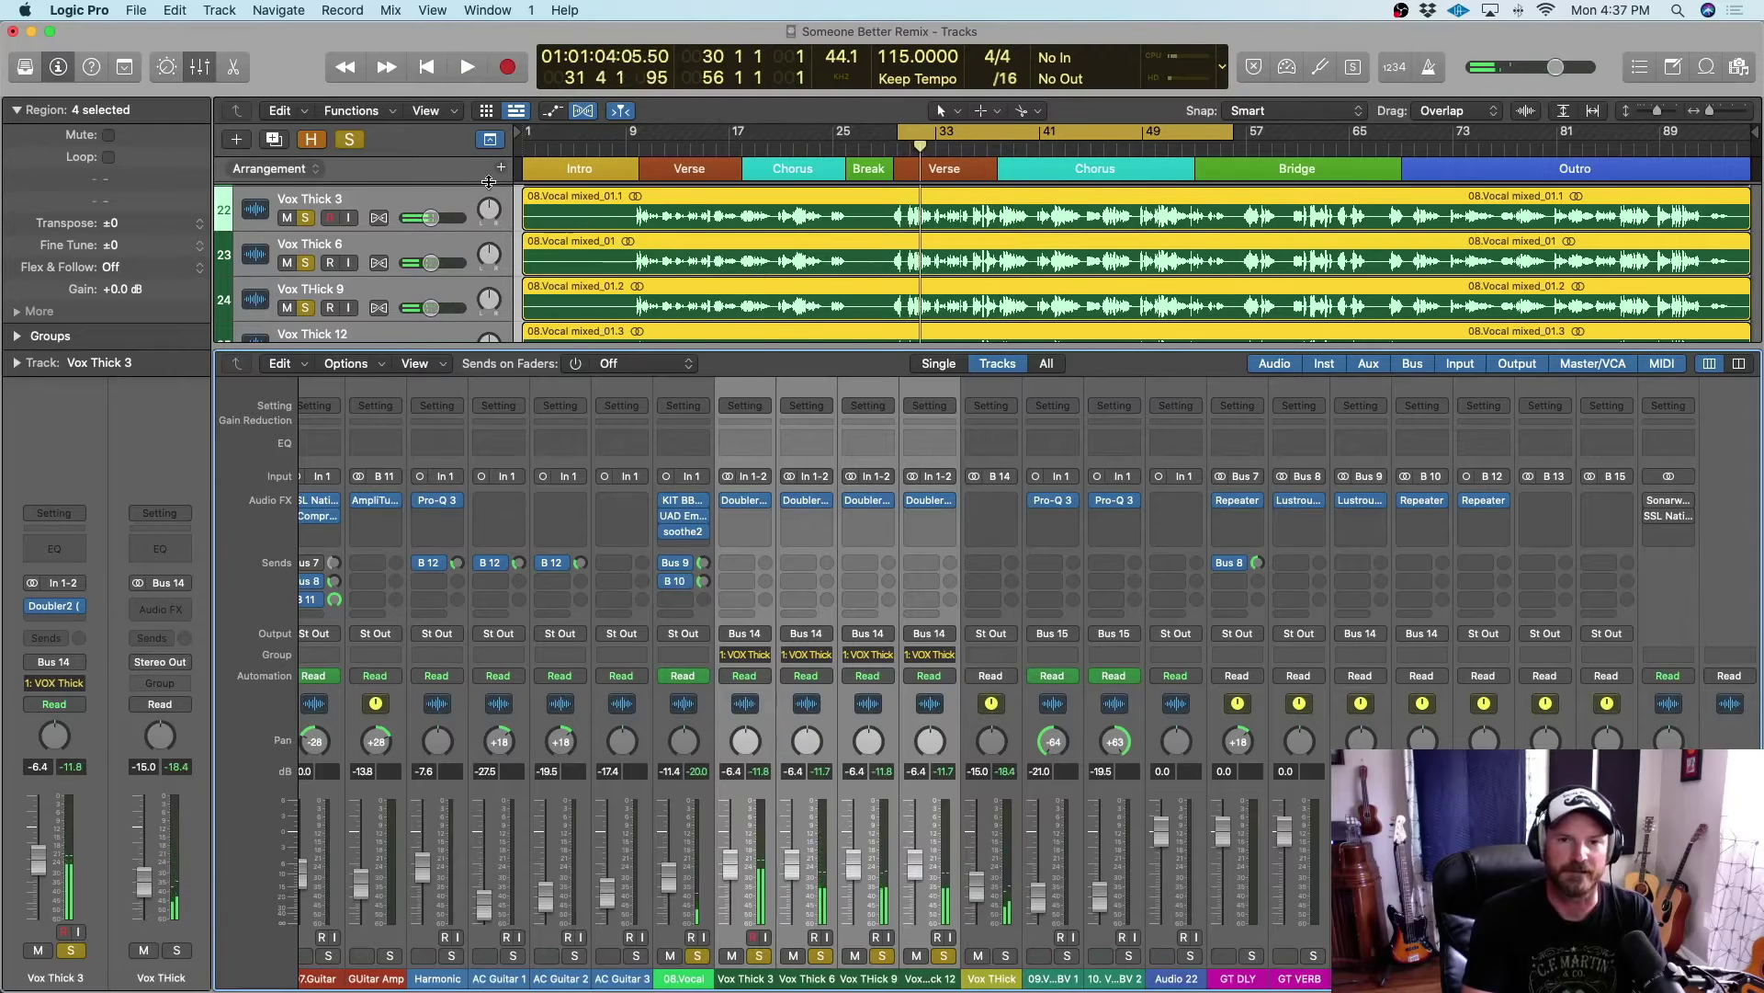
Clear all solos and play the full mix, lowering the grouped Vox Thick faders to -16.2 dB
key("space")
left_click(349, 140)
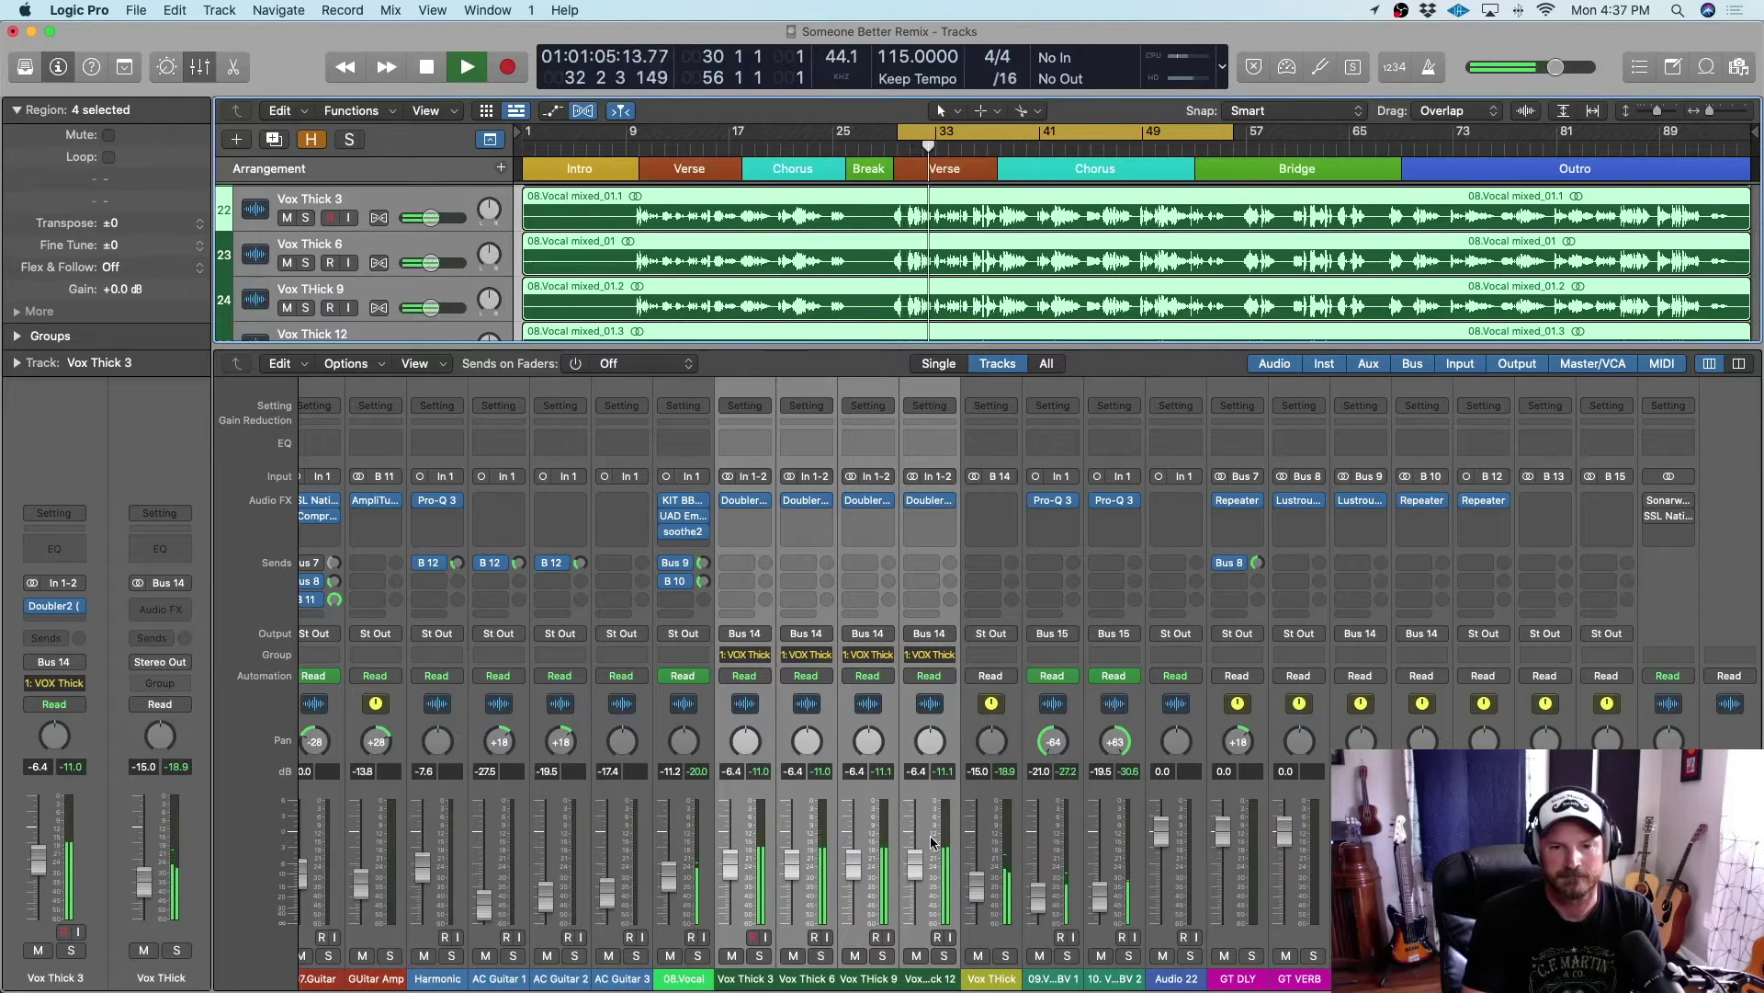
key("space")
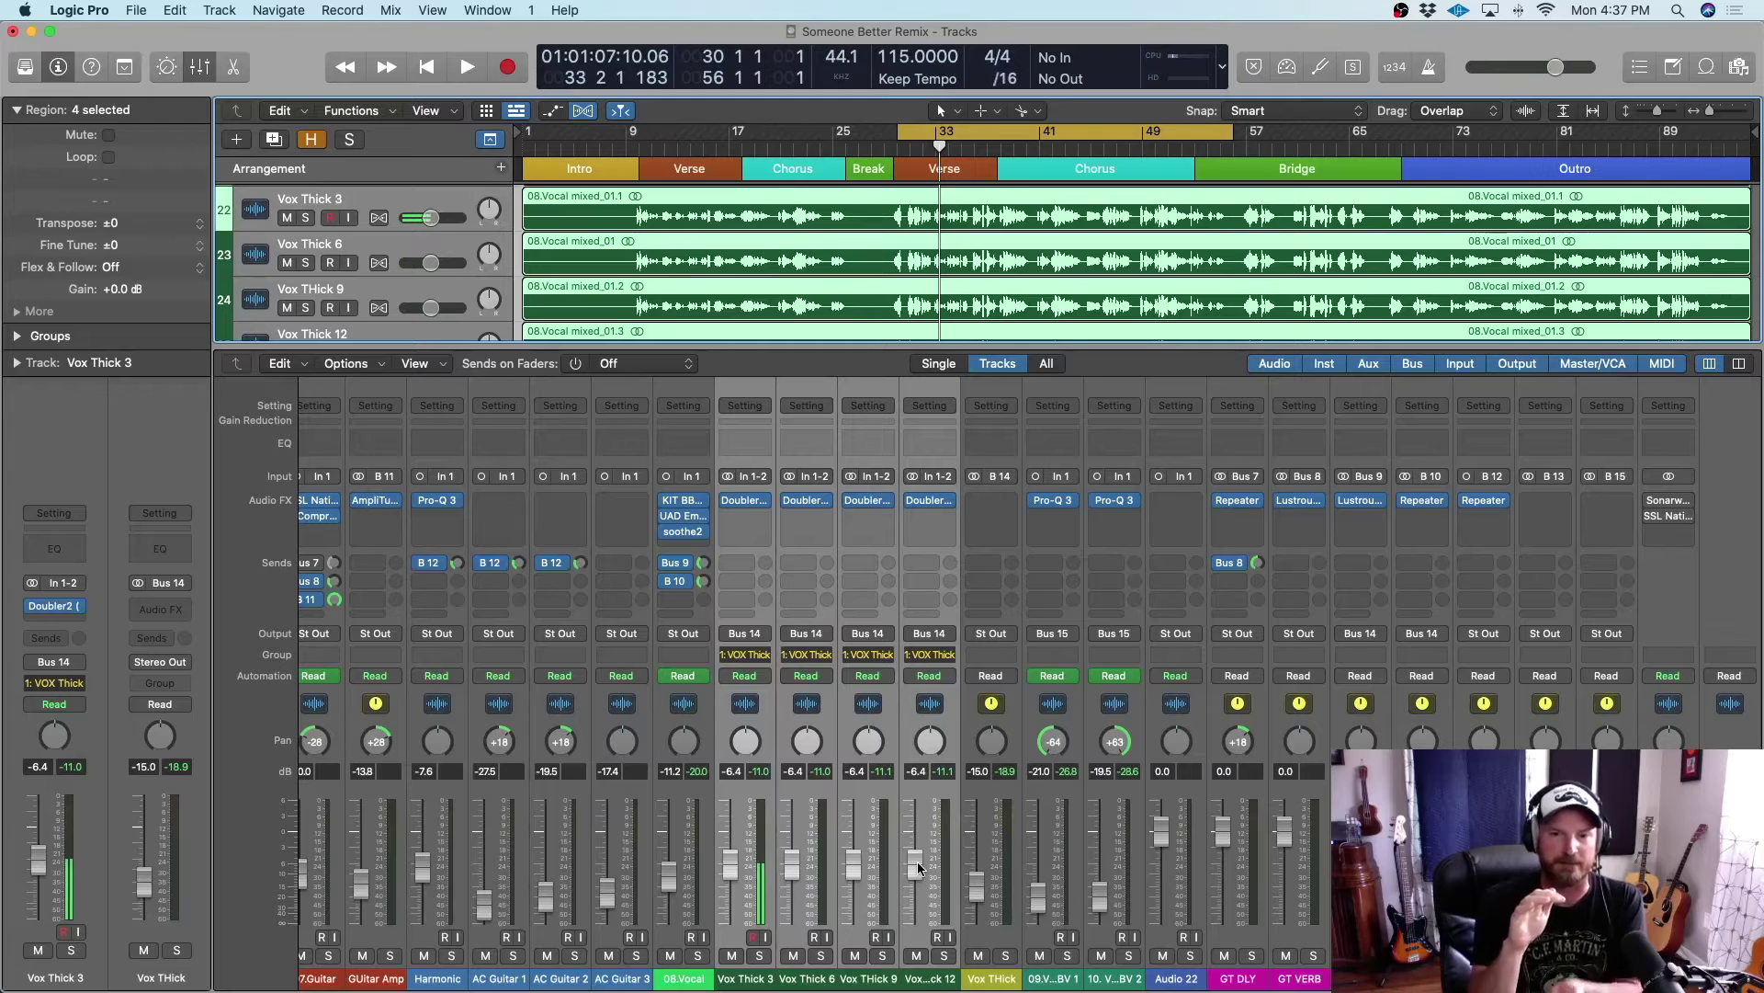
left_click(469, 69)
left_click_drag(922, 873, 920, 898)
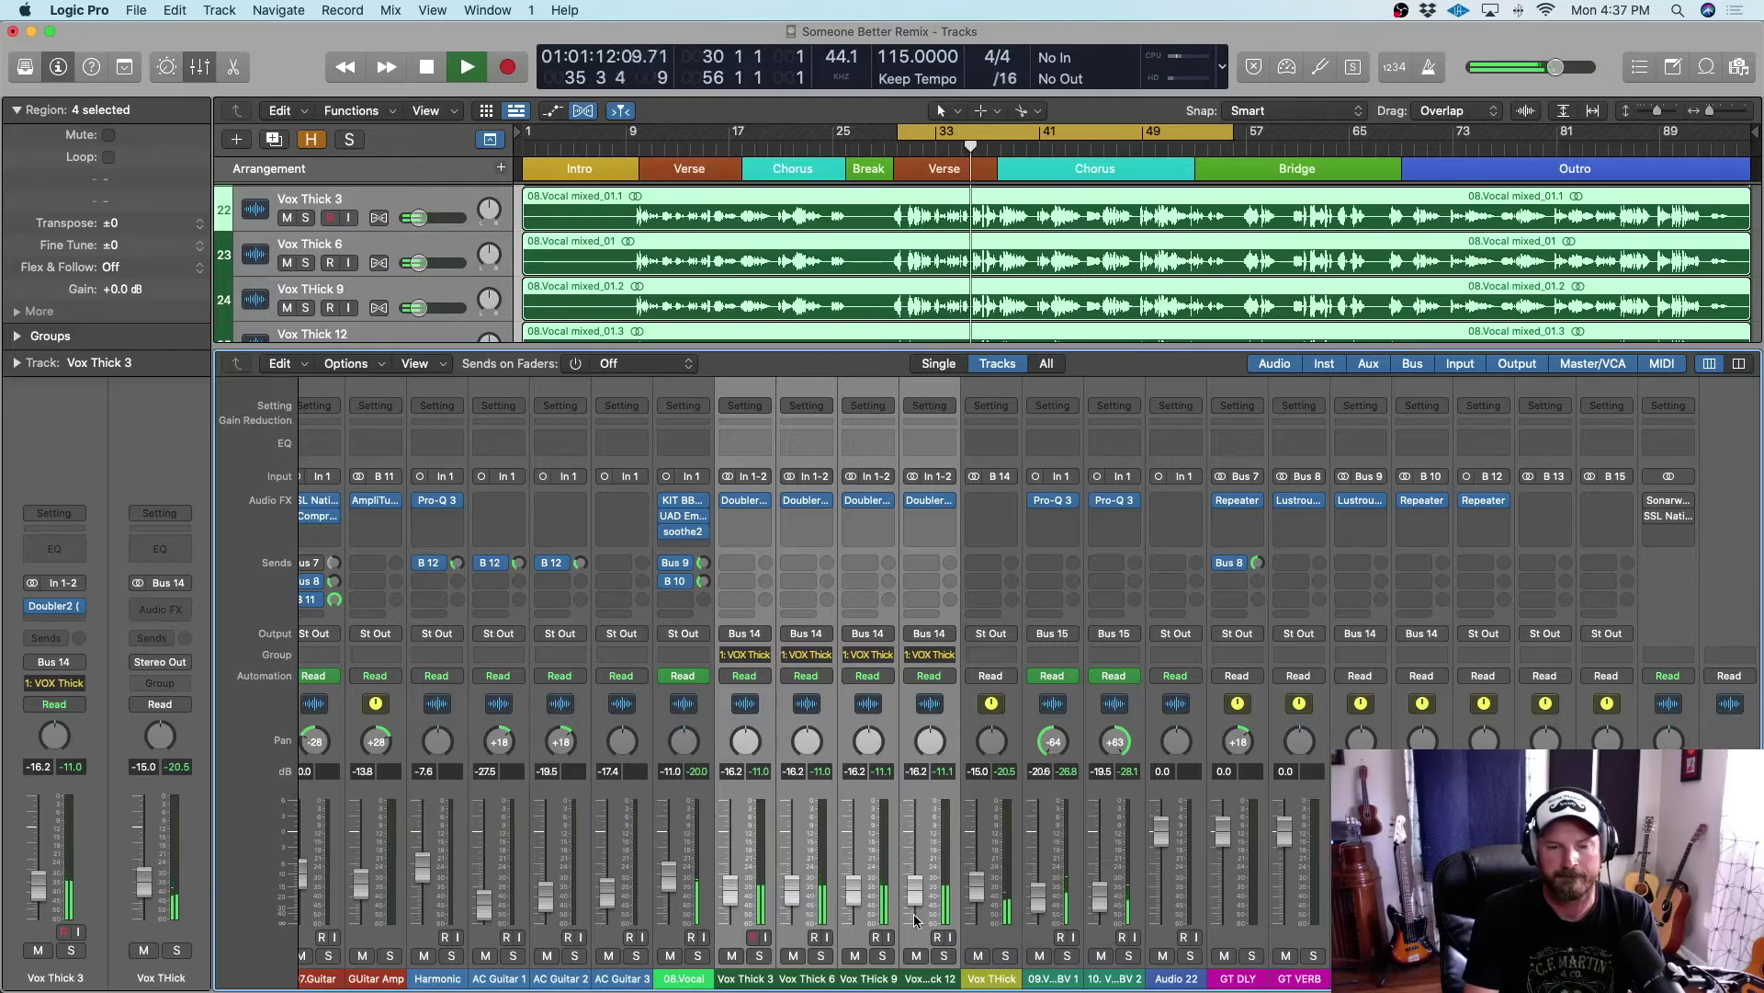
key("space")
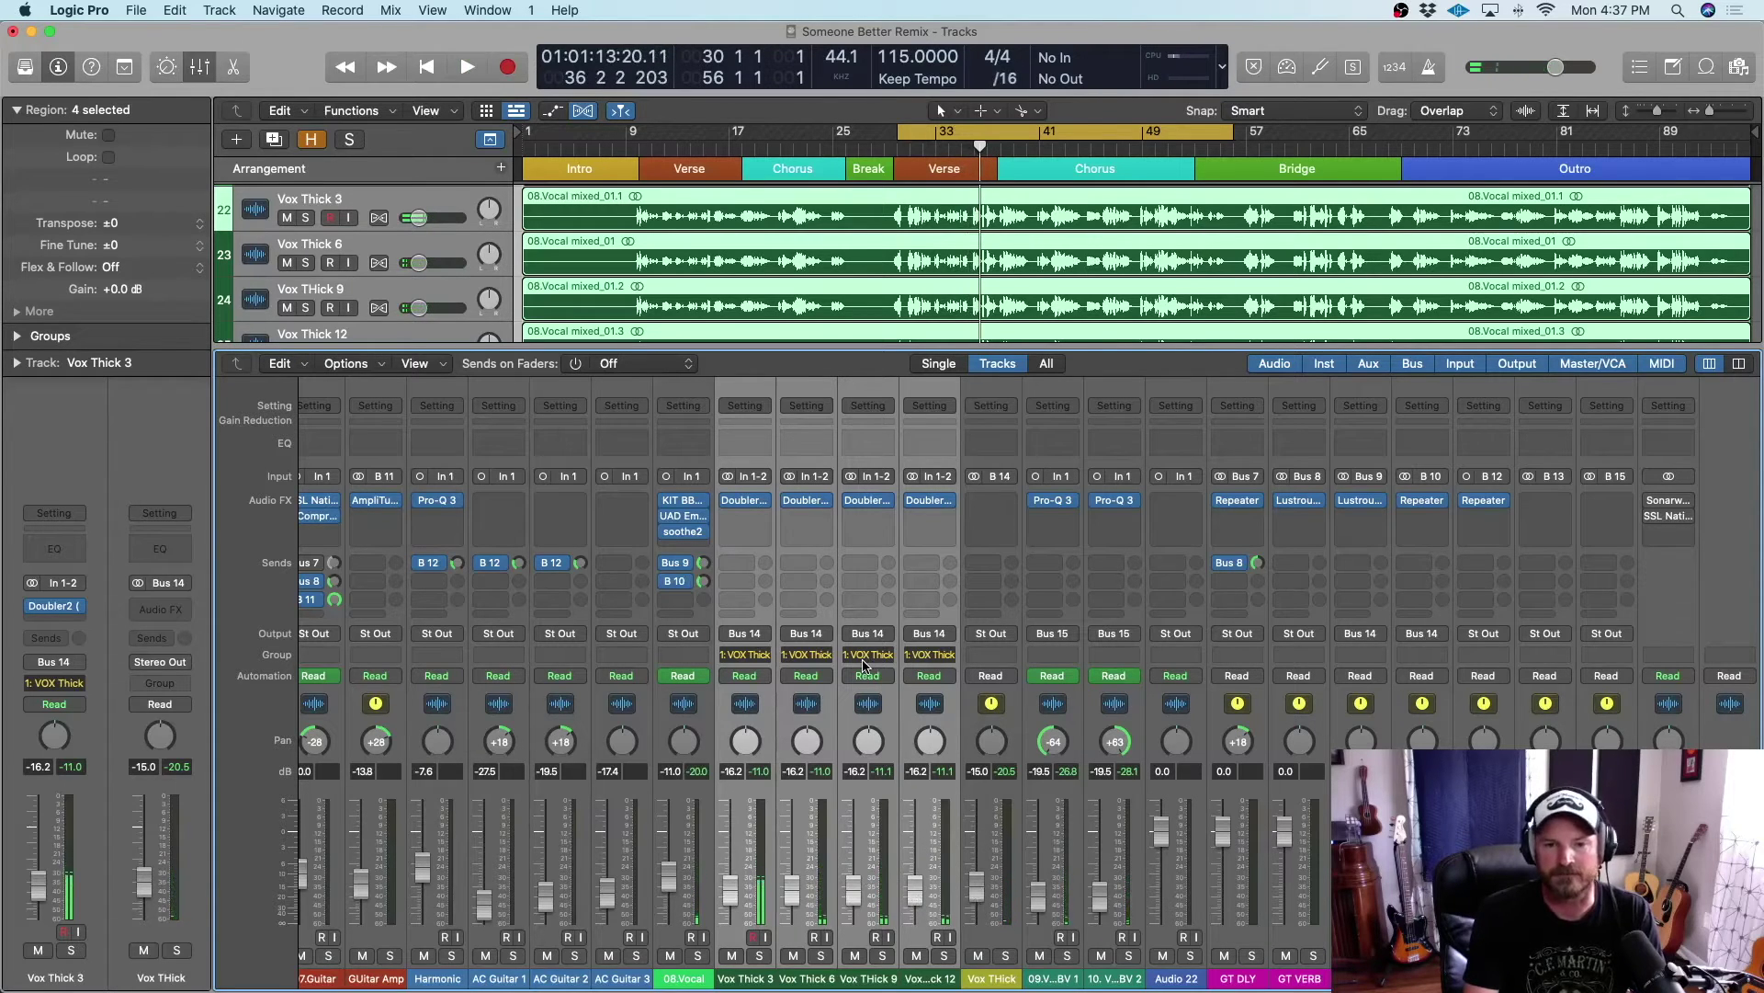
Hide the mixer and create two duplicates of the 08.Vocal track with the same settings
left_click(821, 722)
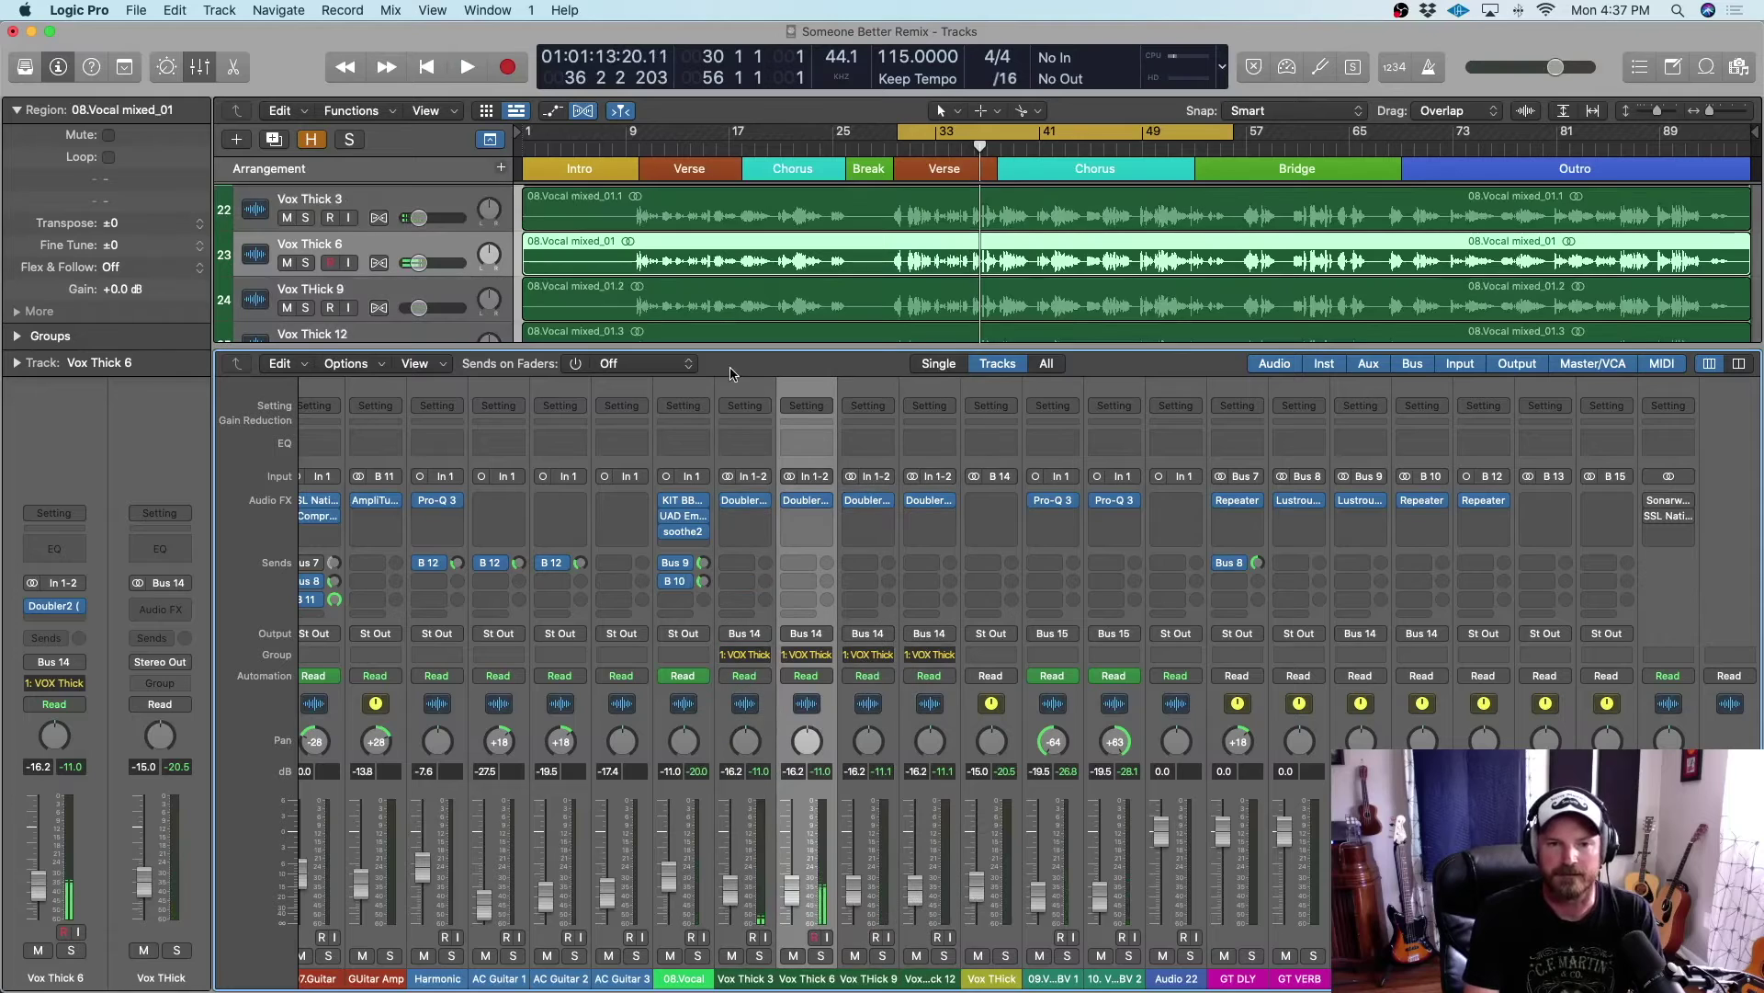
left_click(201, 70)
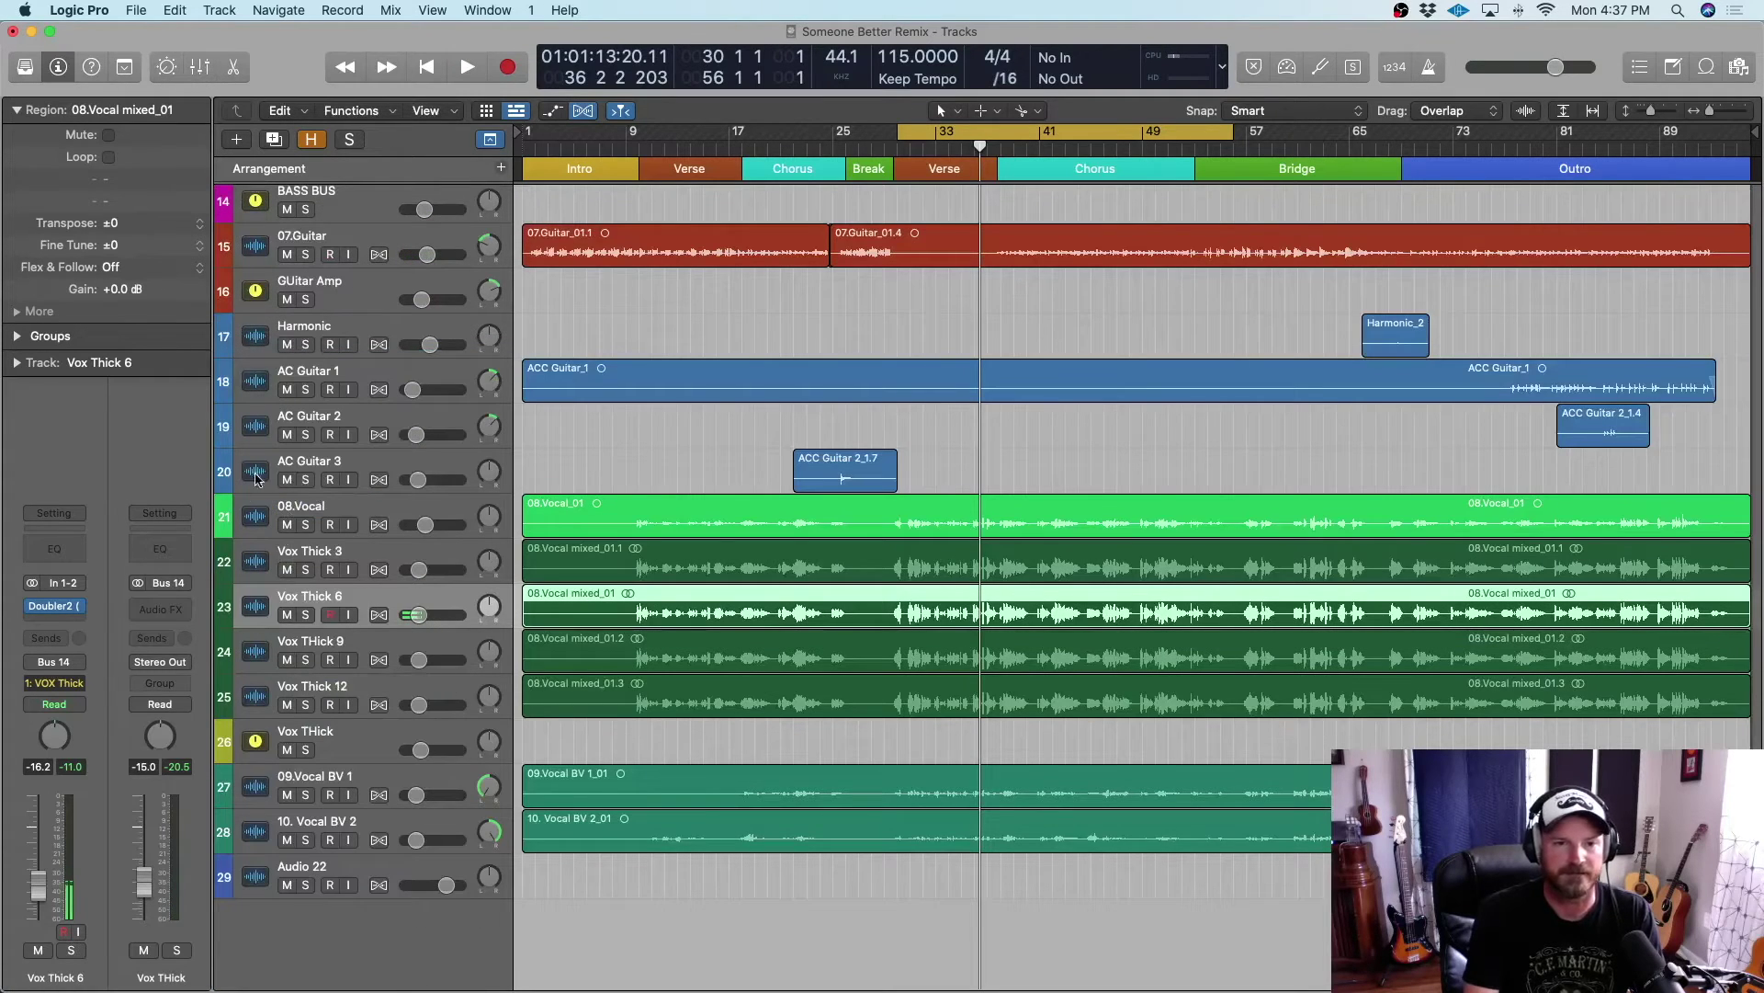
left_click(371, 515)
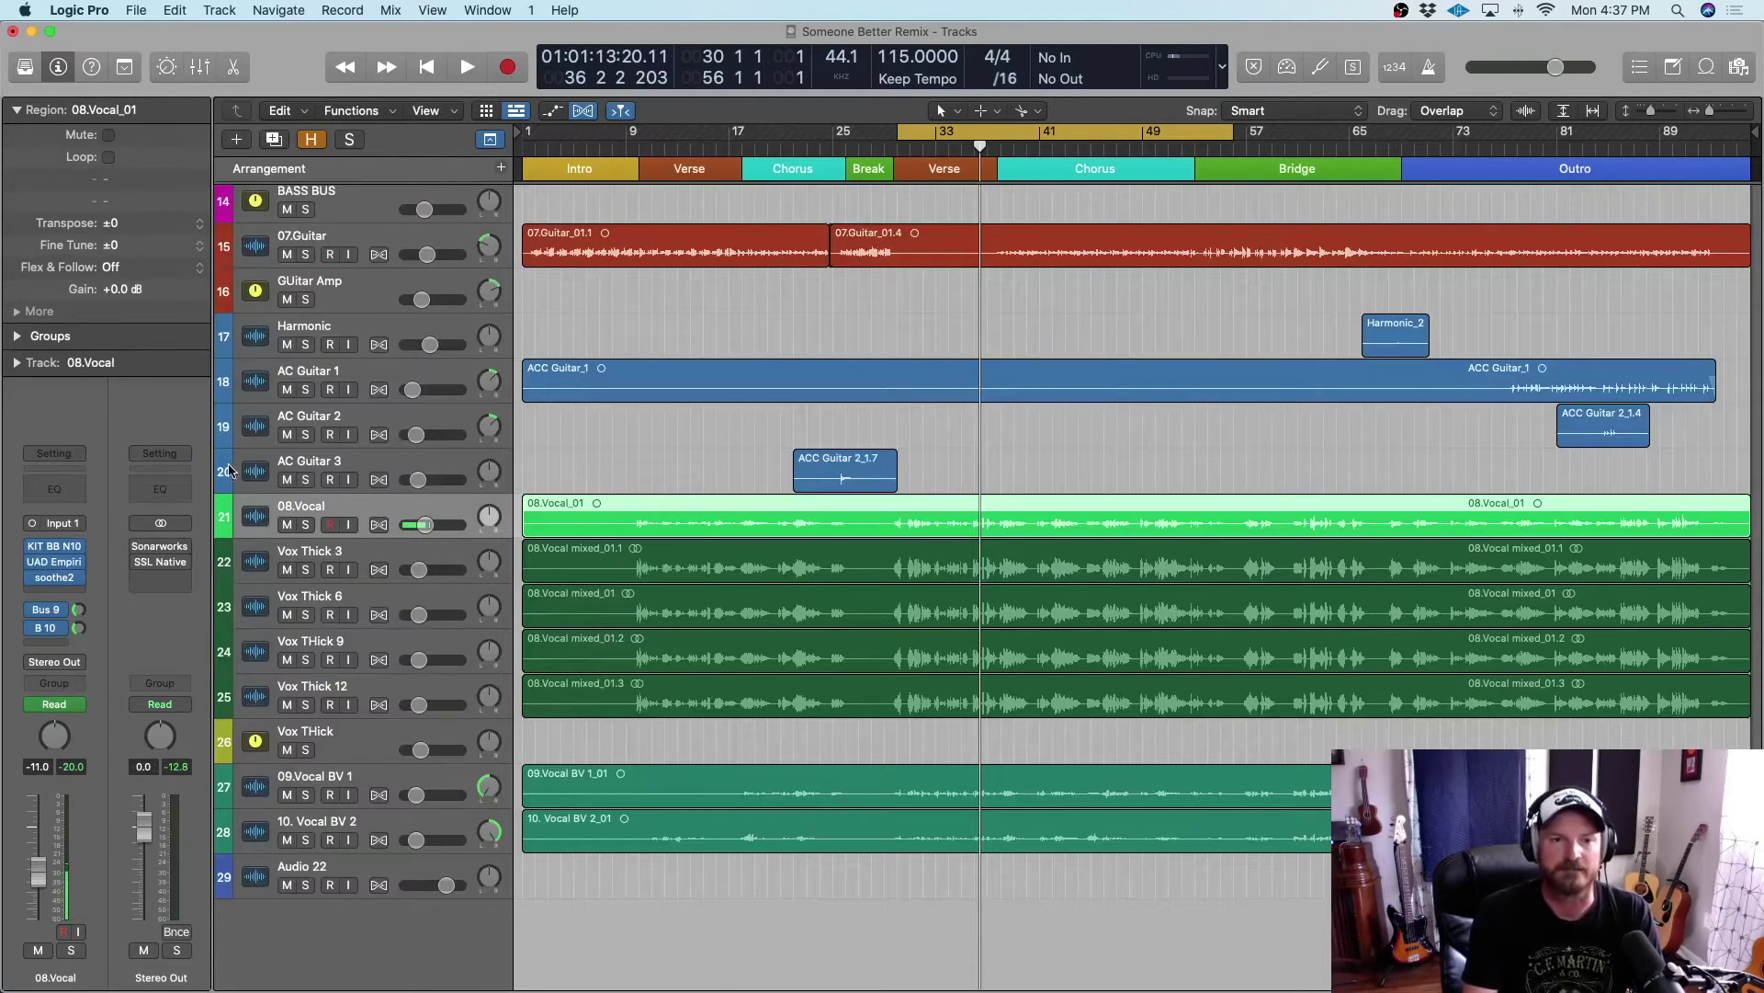
left_click(274, 145)
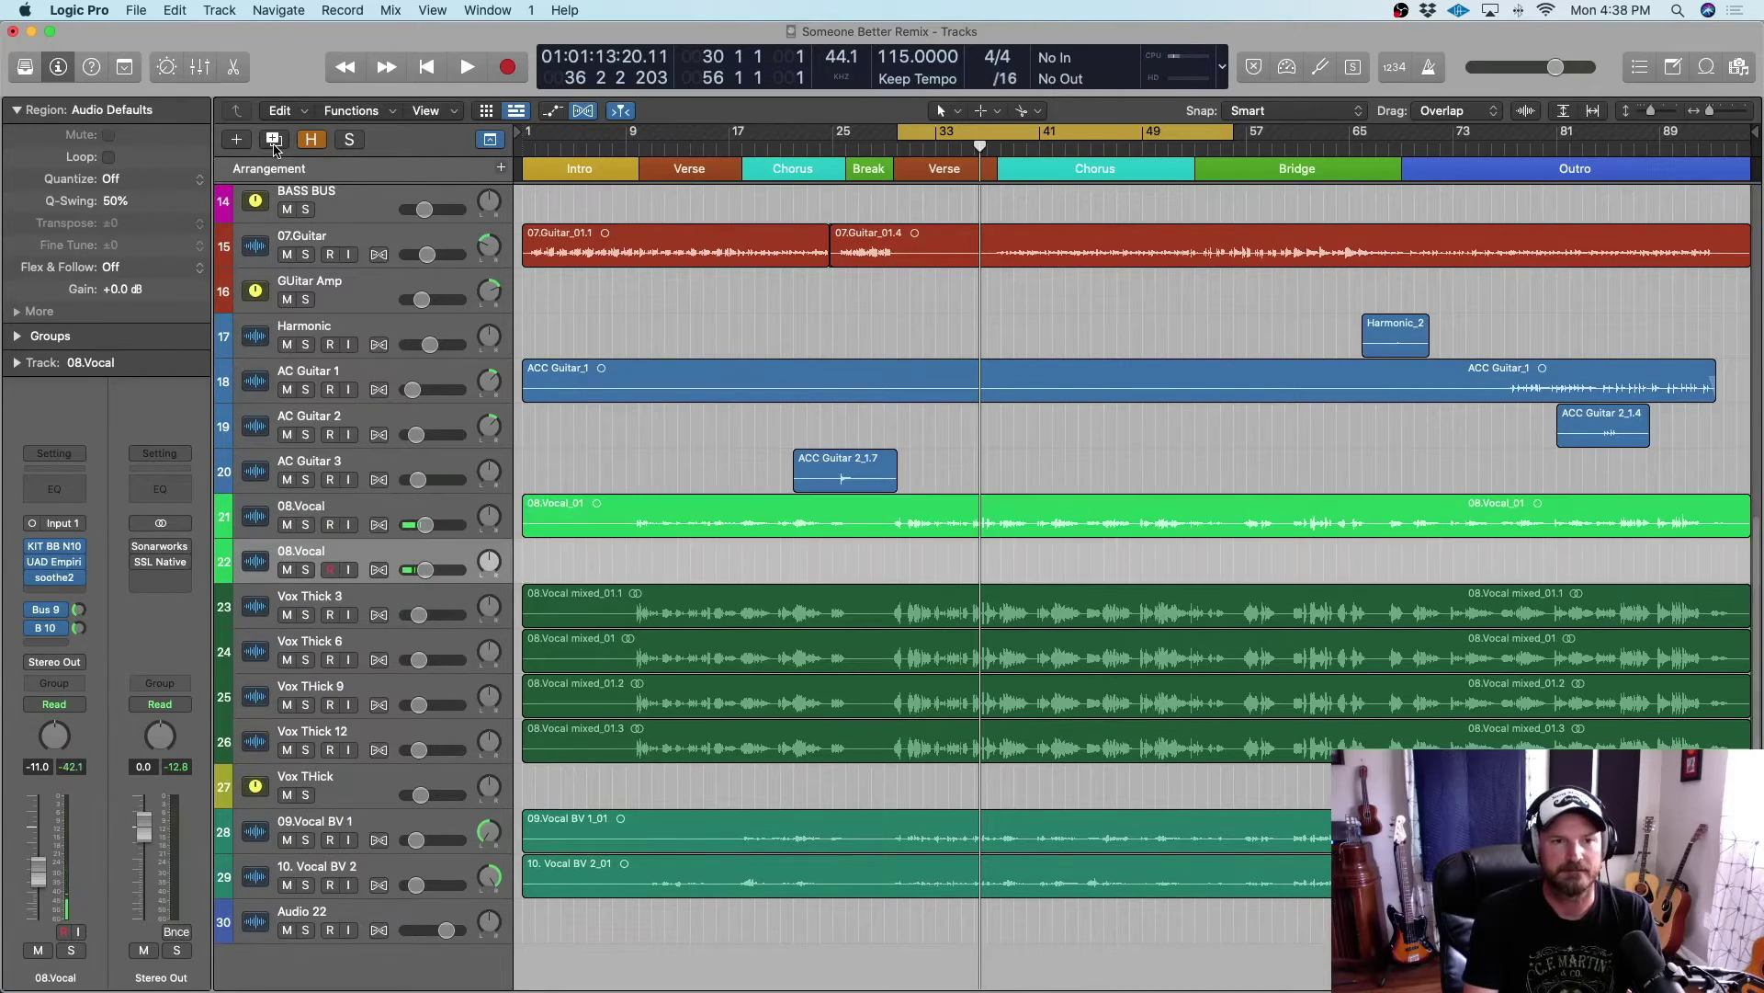
left_click(275, 145)
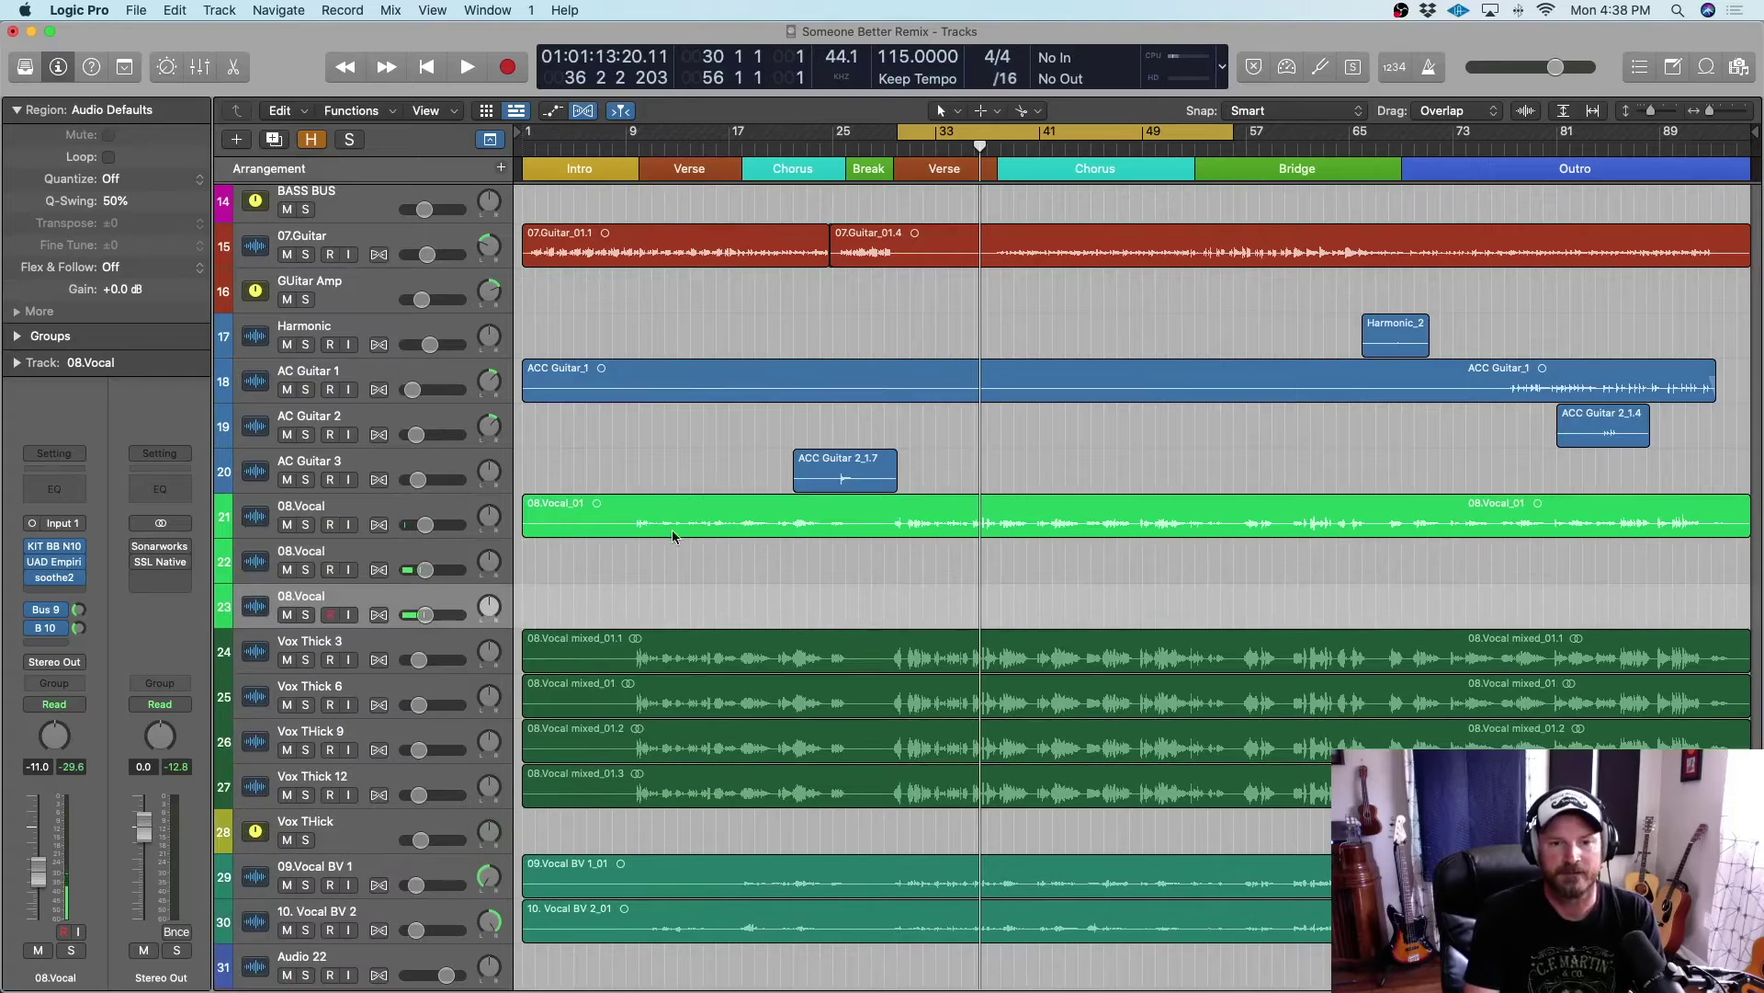
Copy the 08.Vocal_01 region onto both duplicate tracks, and briefly enlarge the Vox Thick 3 track to view its waveform
left_click(358, 552)
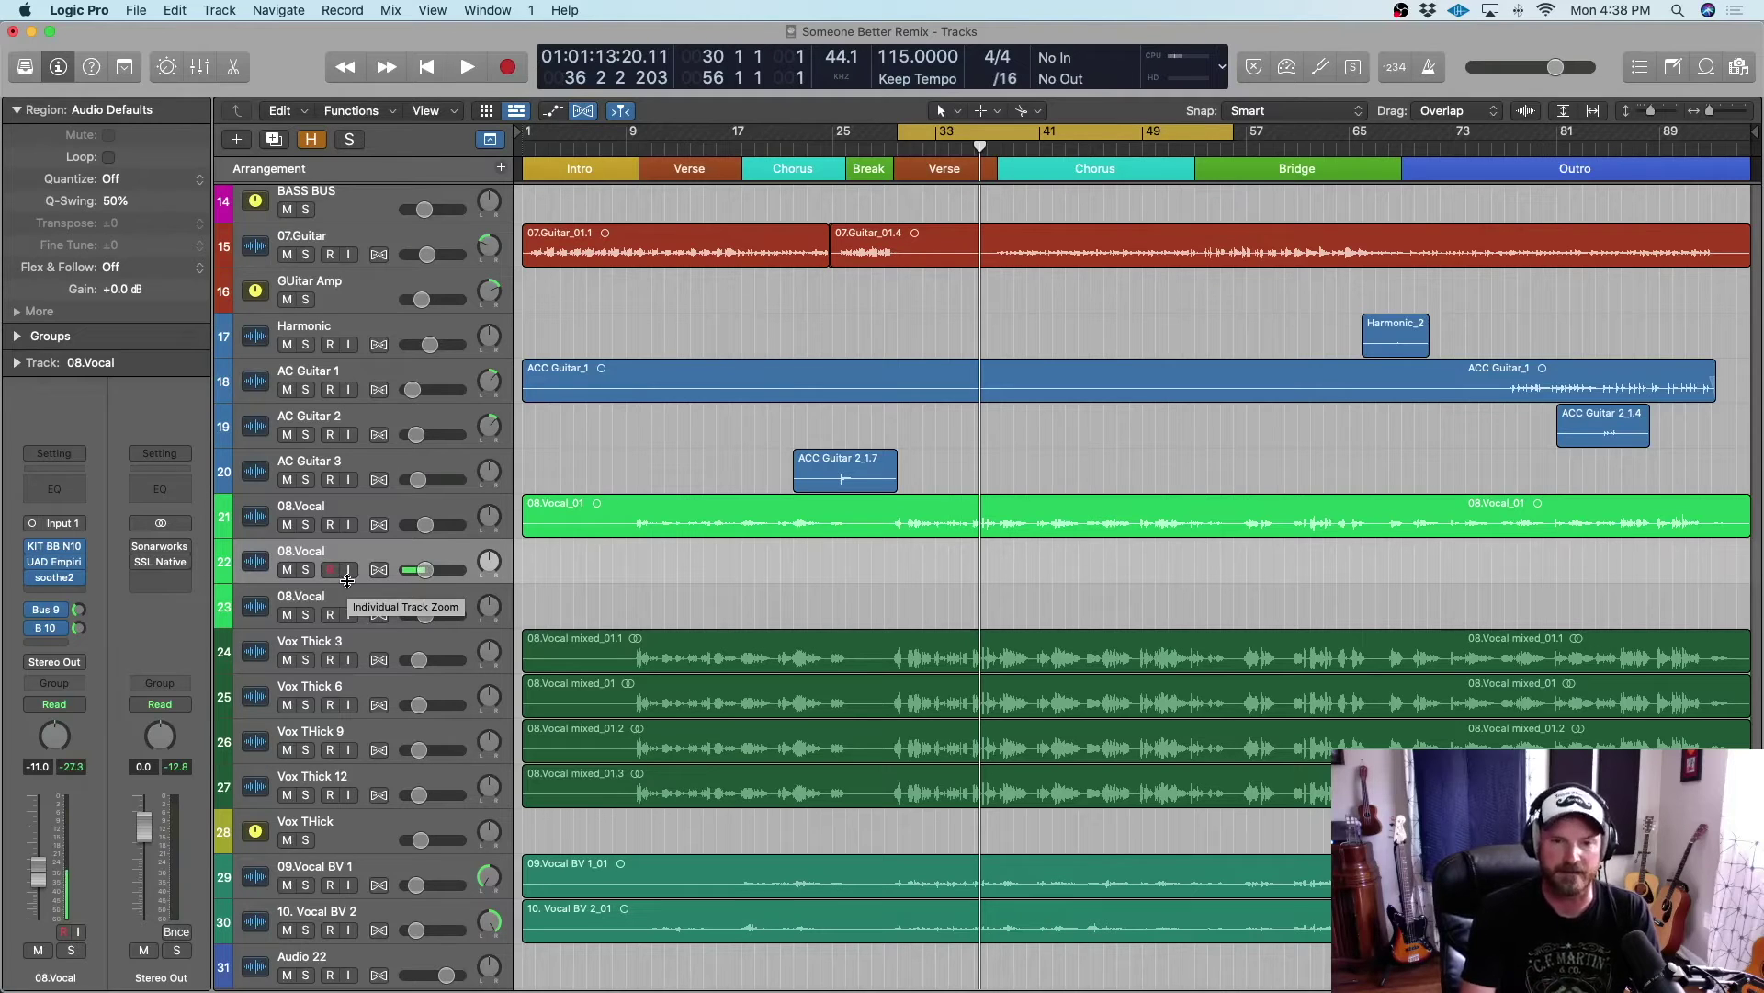
left_click(623, 522)
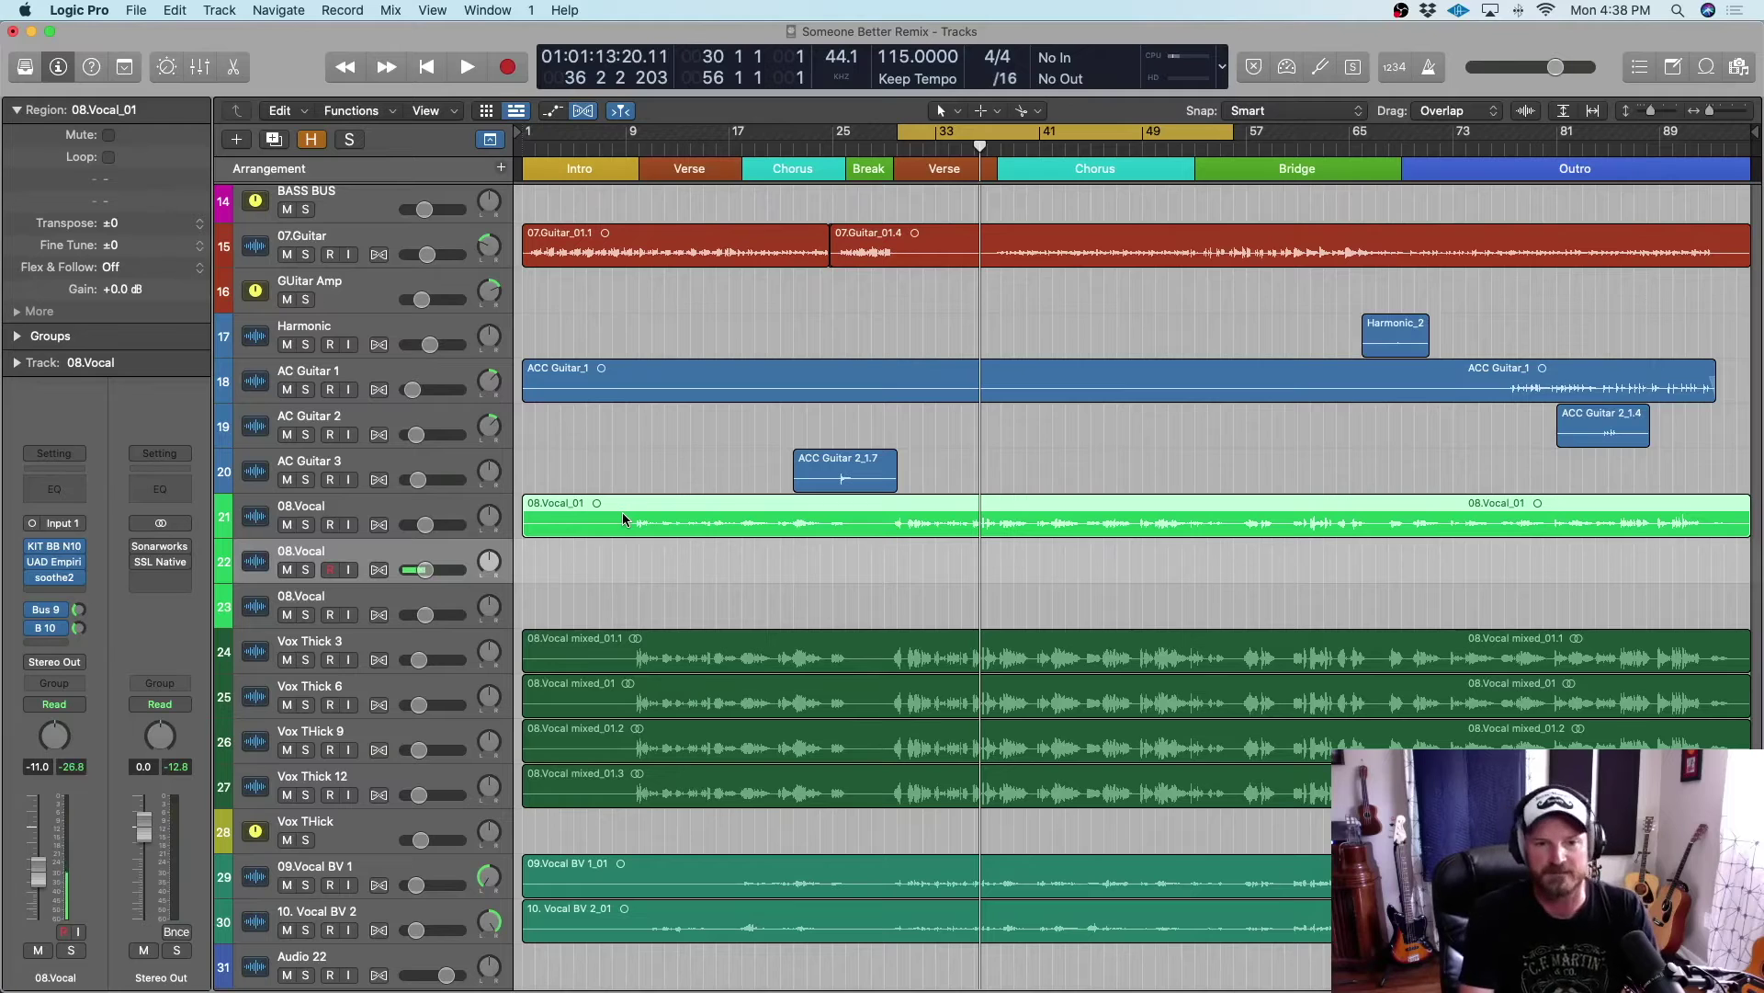
left_click_drag(623, 519, 603, 600)
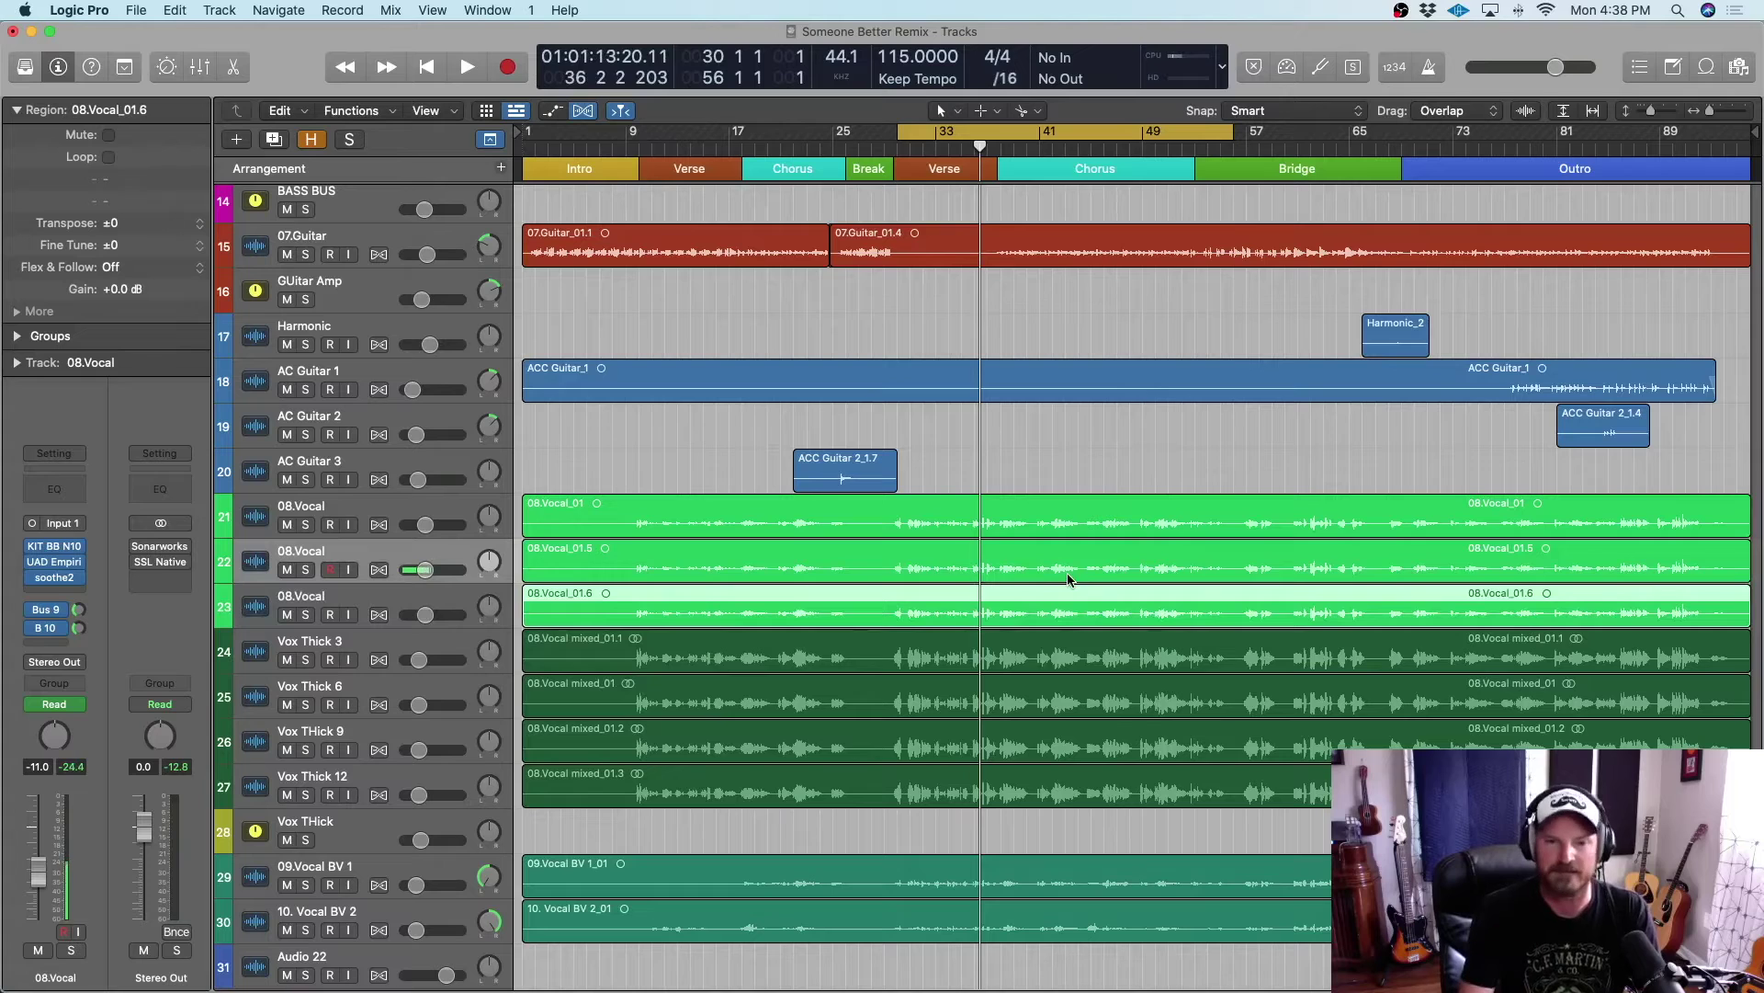
left_click_drag(446, 672, 443, 759)
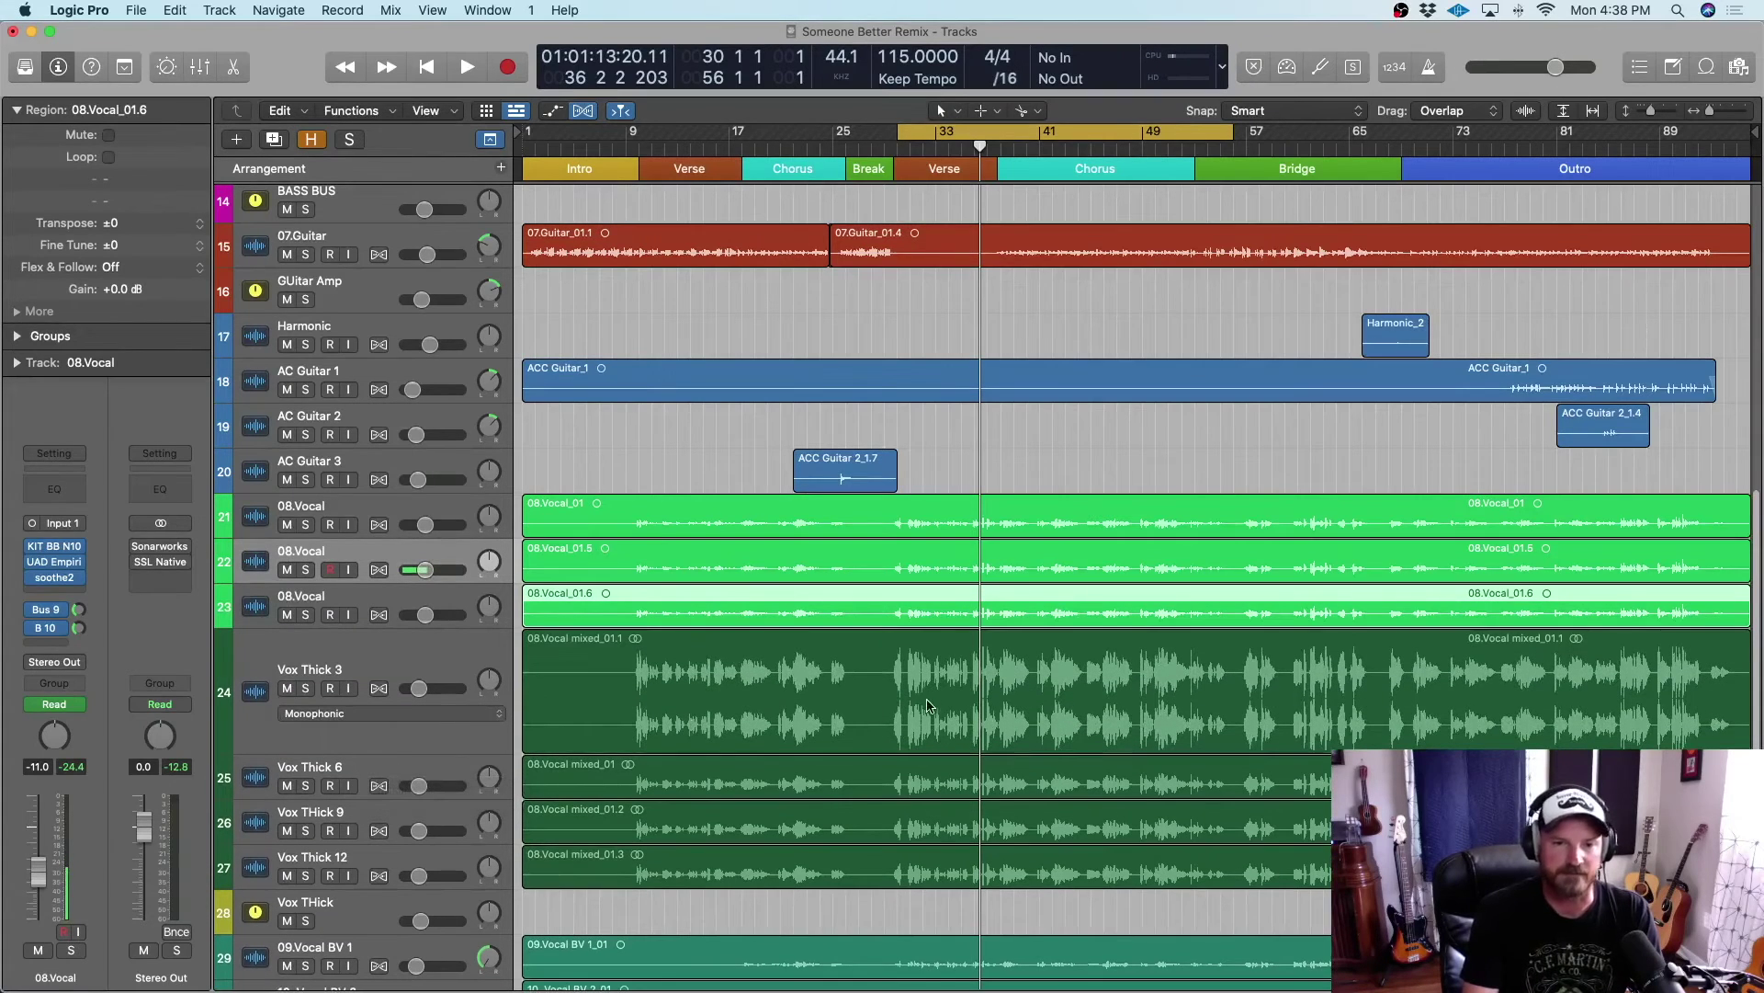
left_click_drag(372, 751, 384, 679)
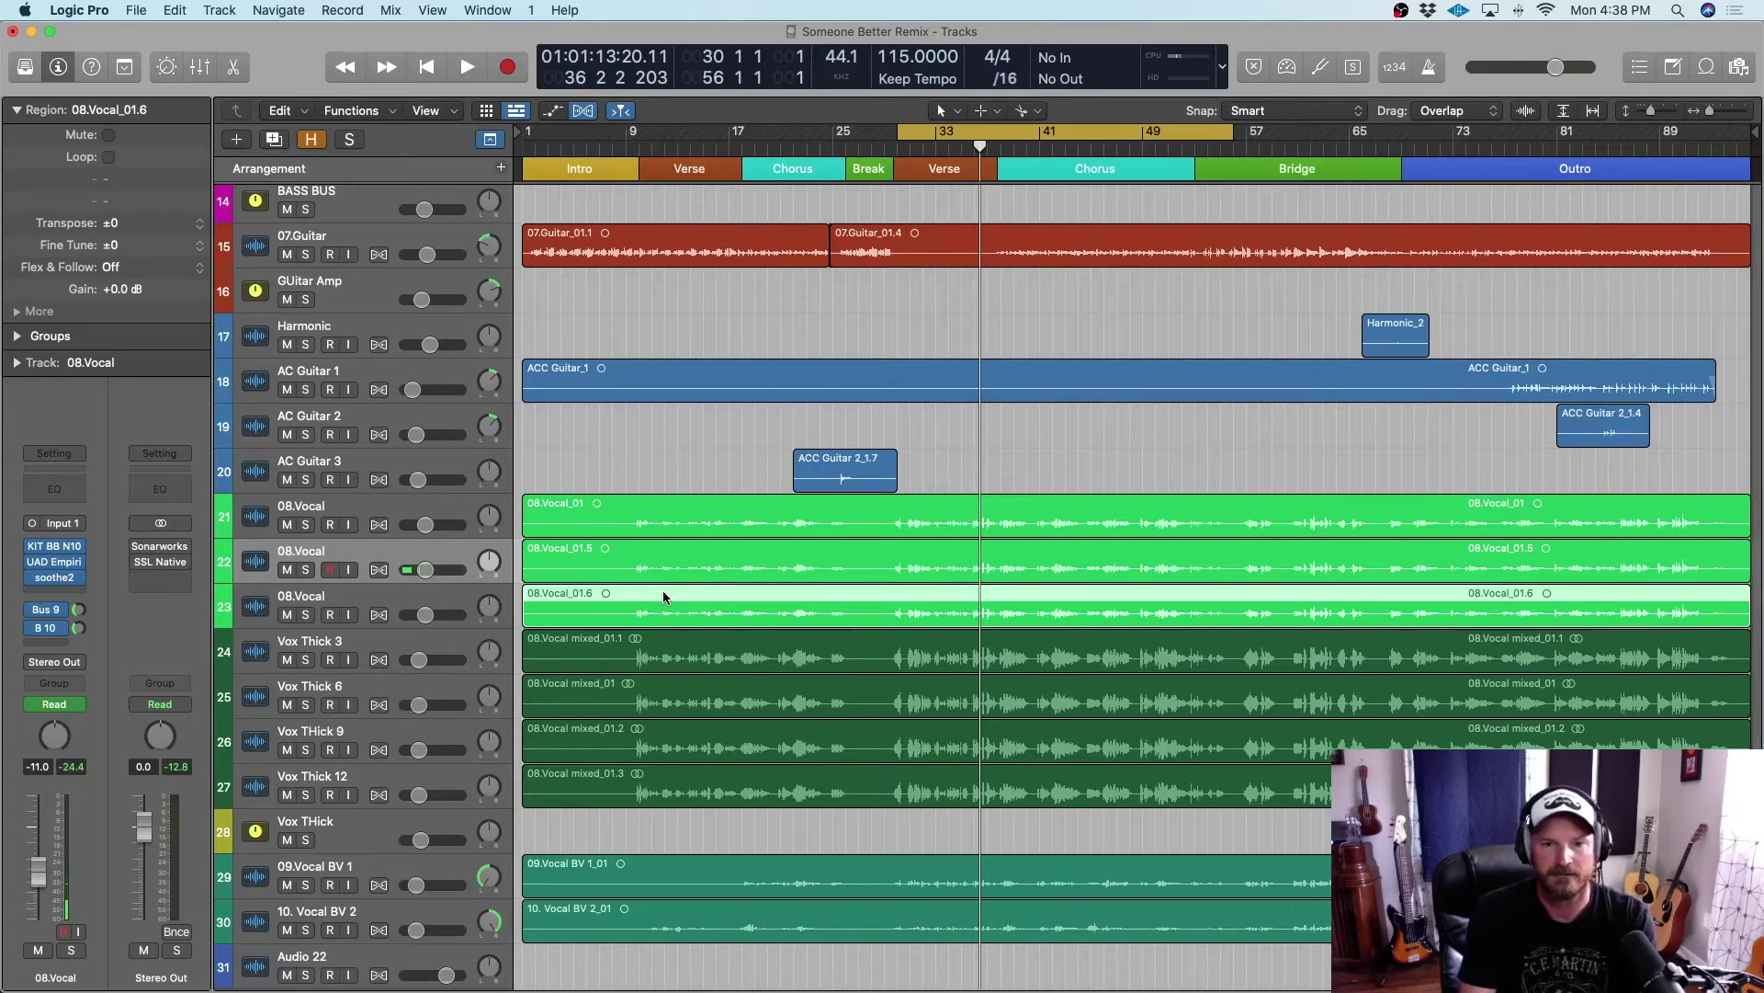
Delete the copied vocal regions and both duplicate 08.Vocal tracks
key("Delete")
left_click(672, 568)
key("Delete")
left_click(437, 599)
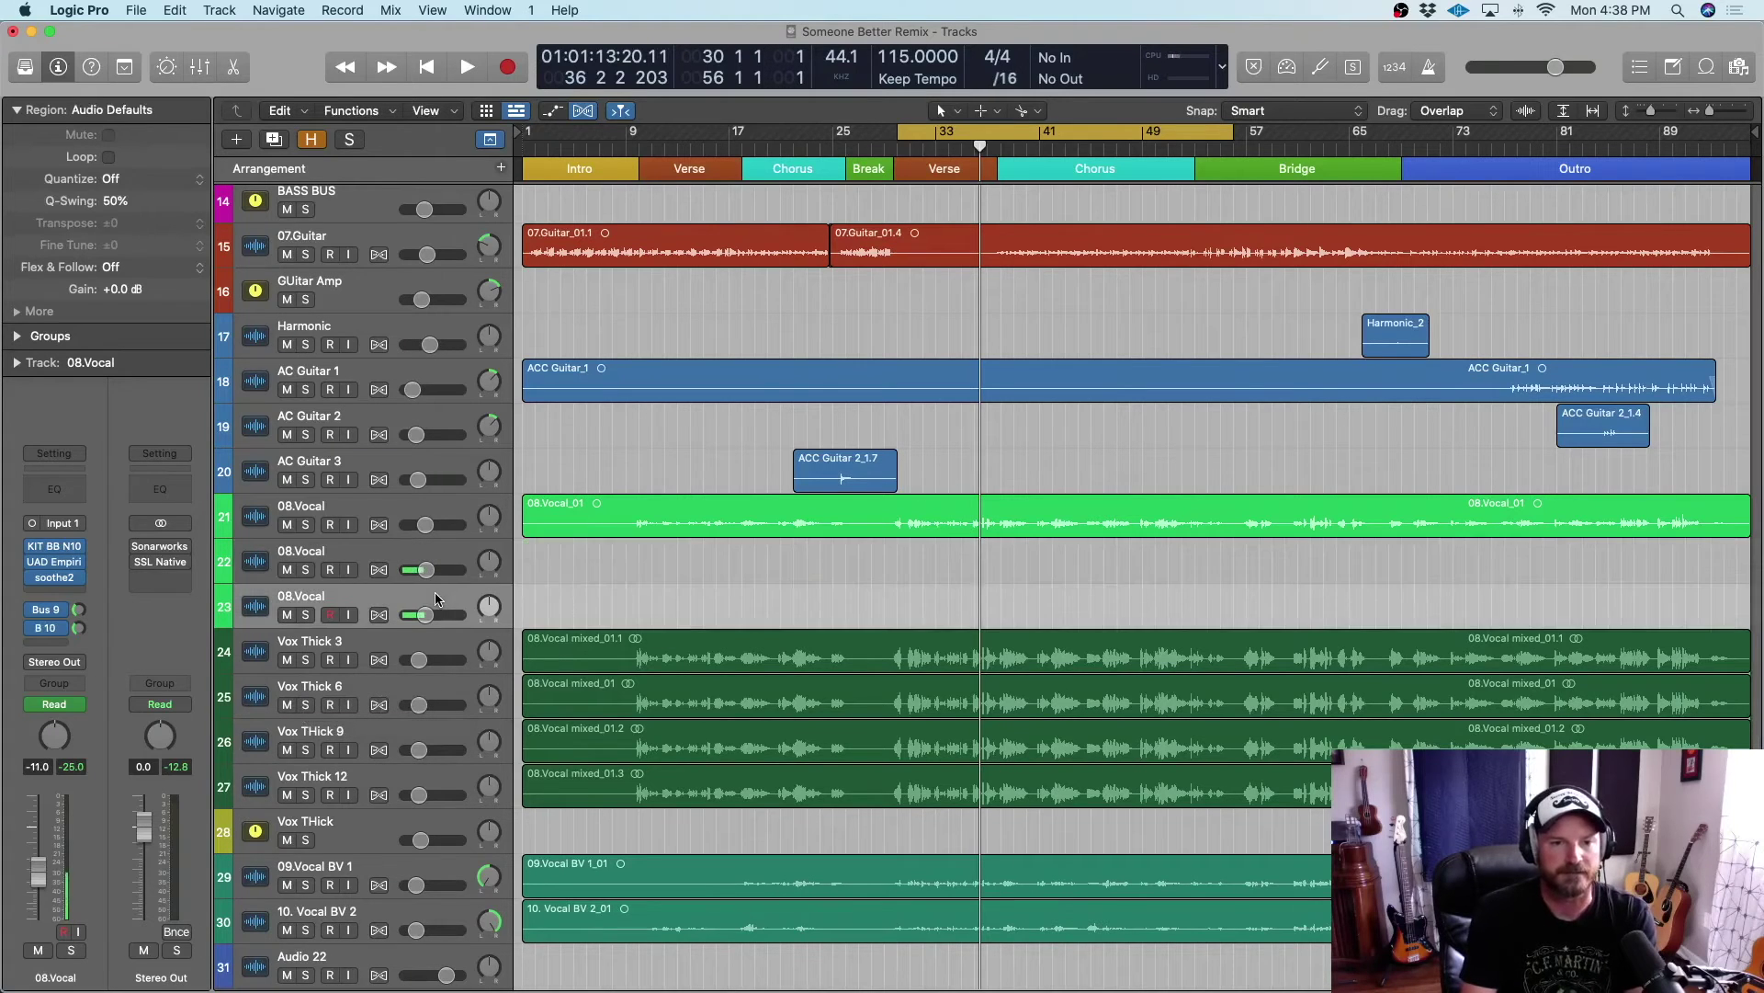
key("super+BackSpace")
left_click(351, 558)
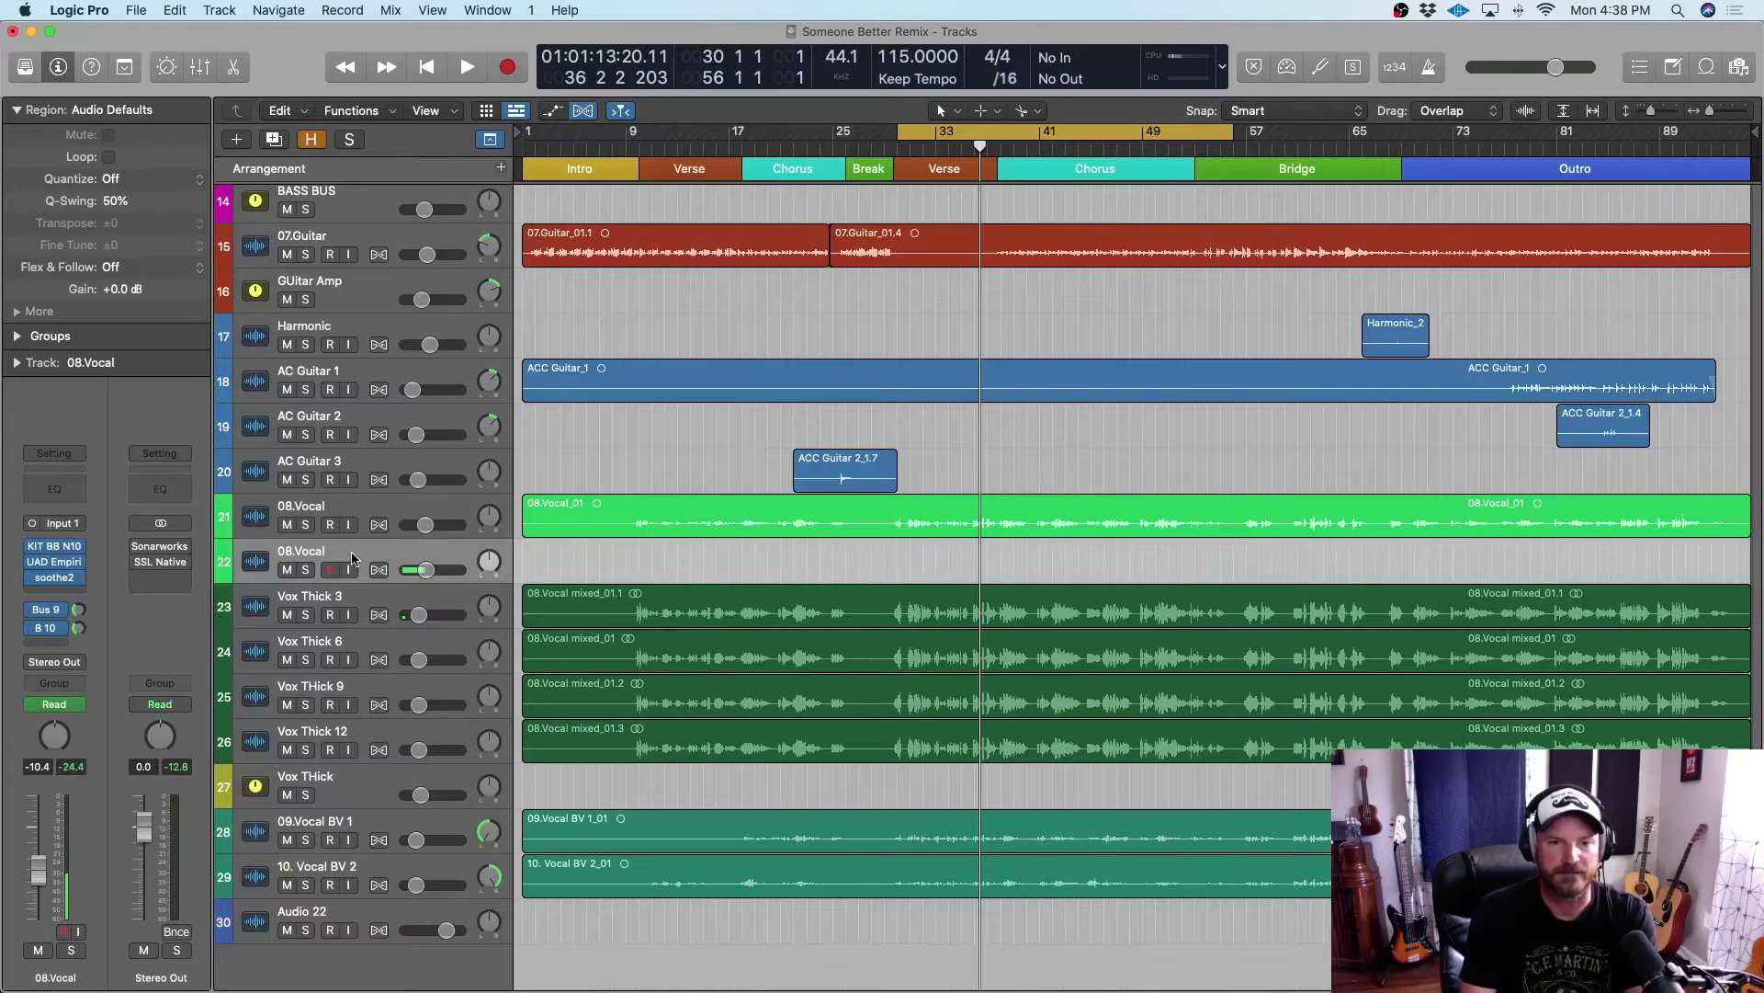
key("super+BackSpace")
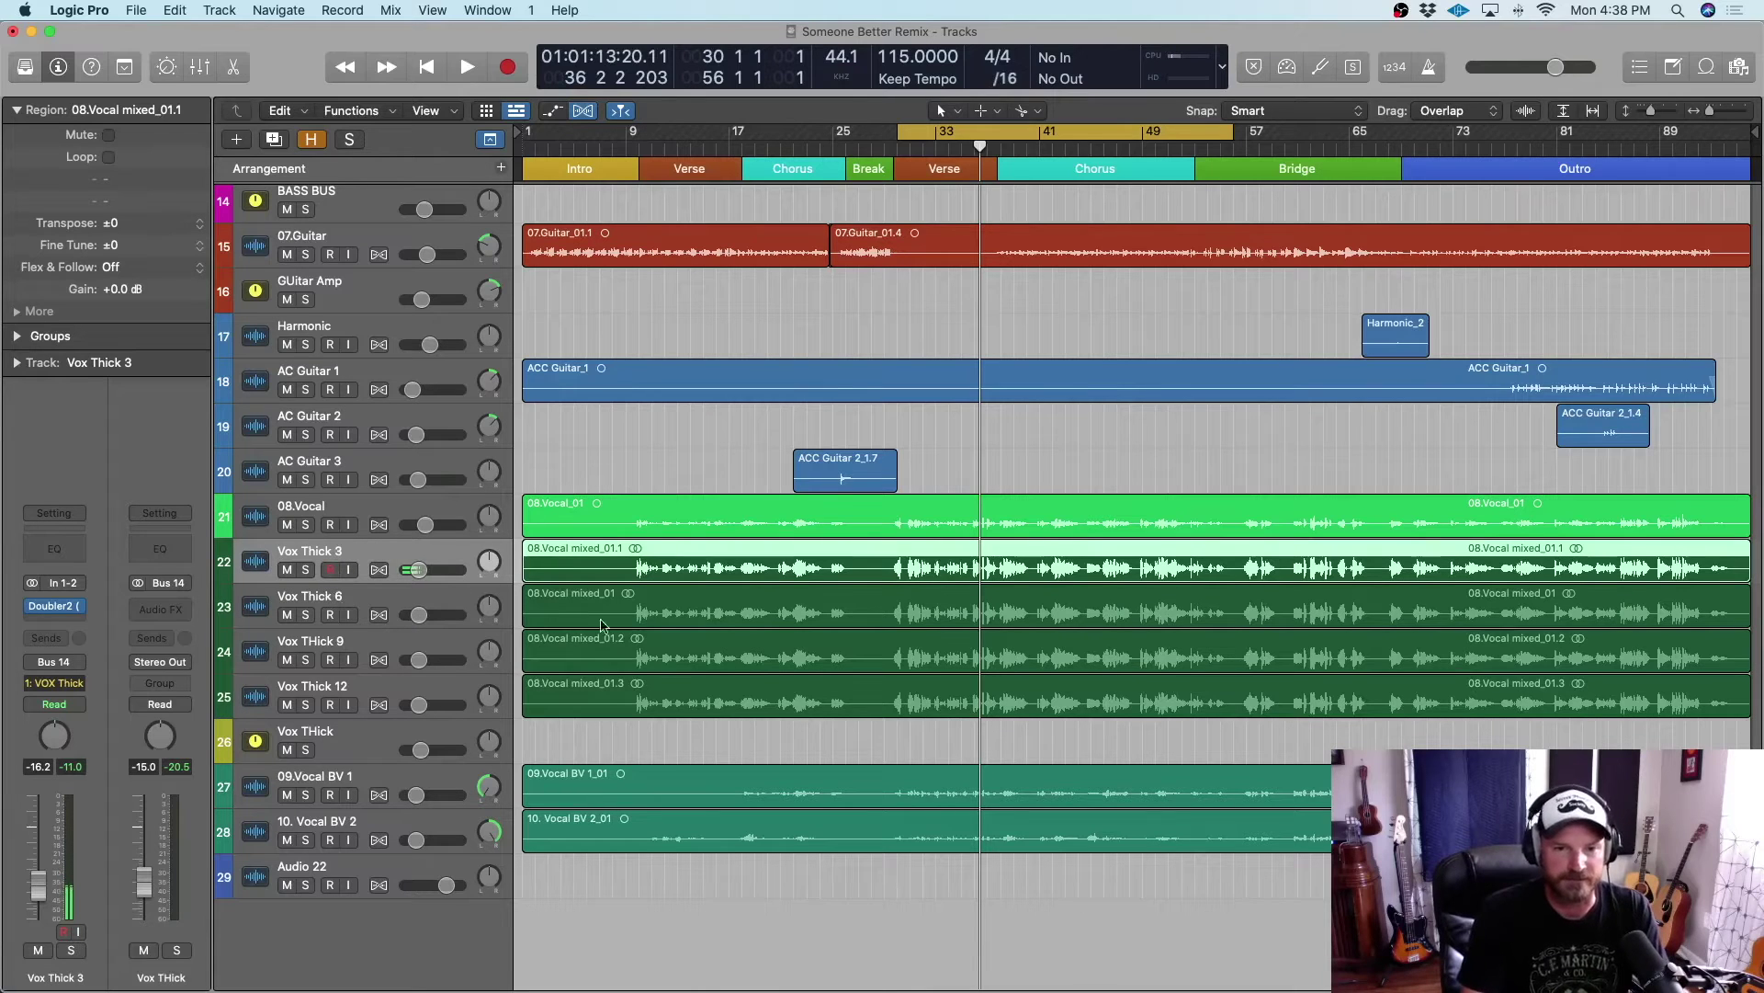
Show the mixer and inspect the Pro-Q 3 low-cut settings on 09.Vocal BV 1 and 10. Vocal BV 2
left_click(355, 741)
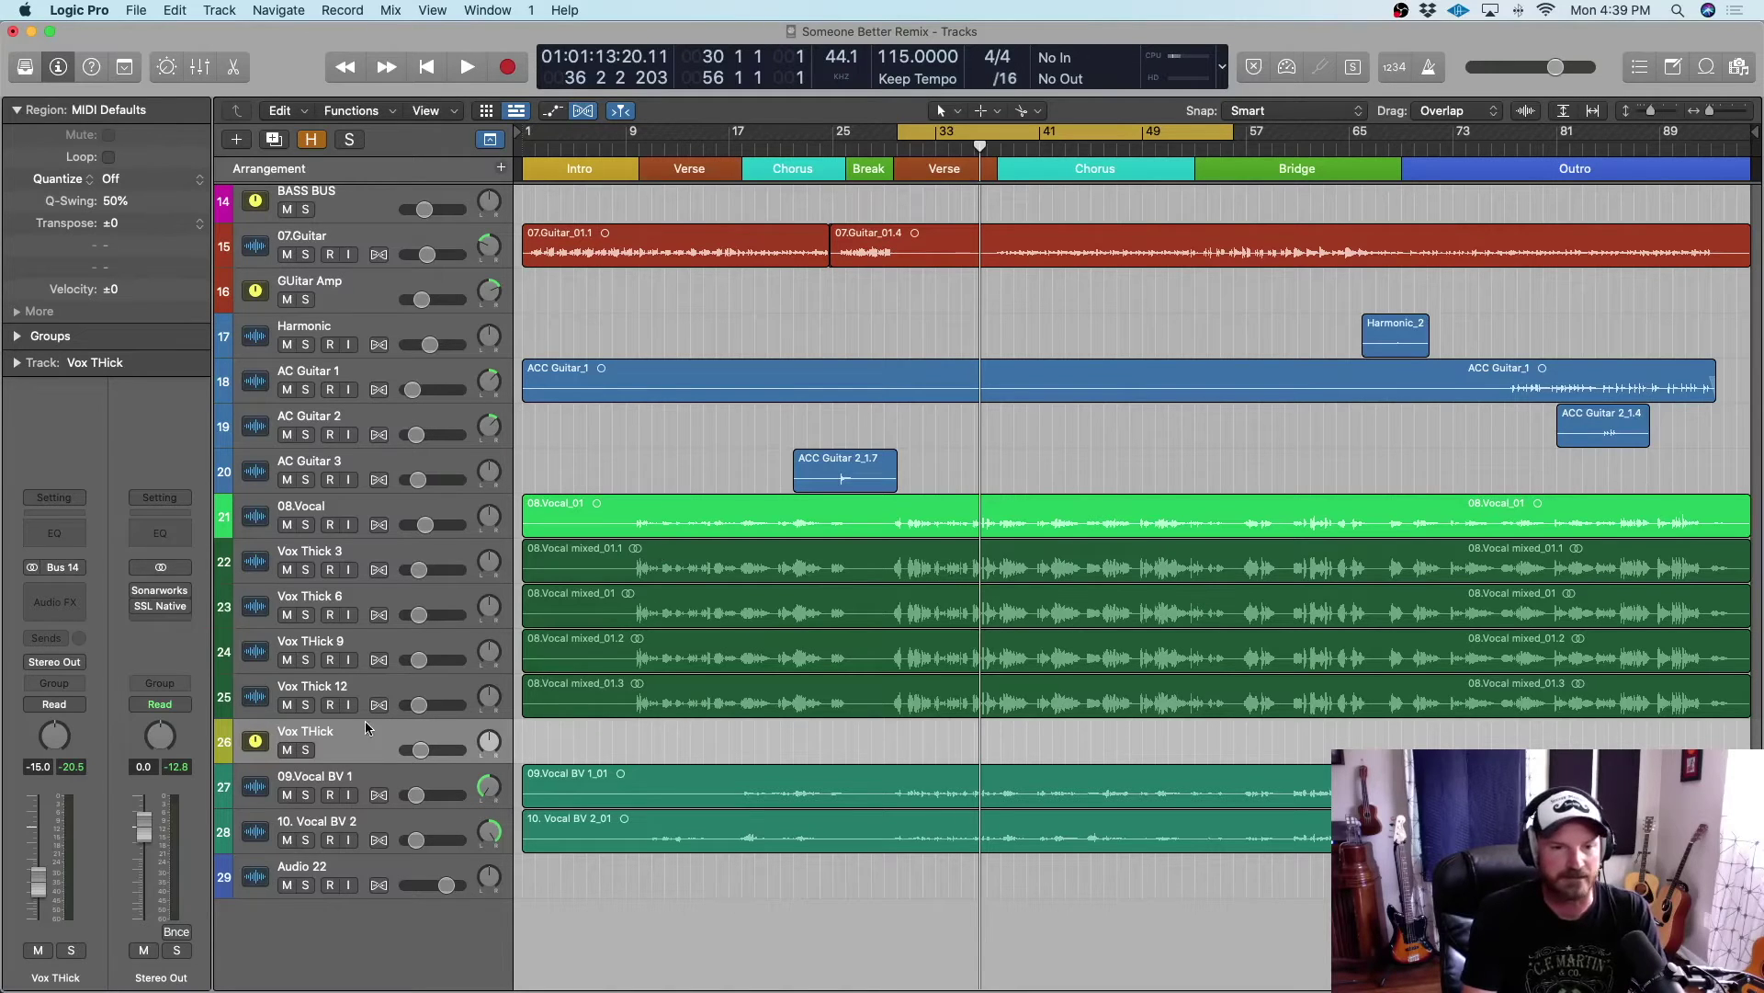
left_click(385, 782)
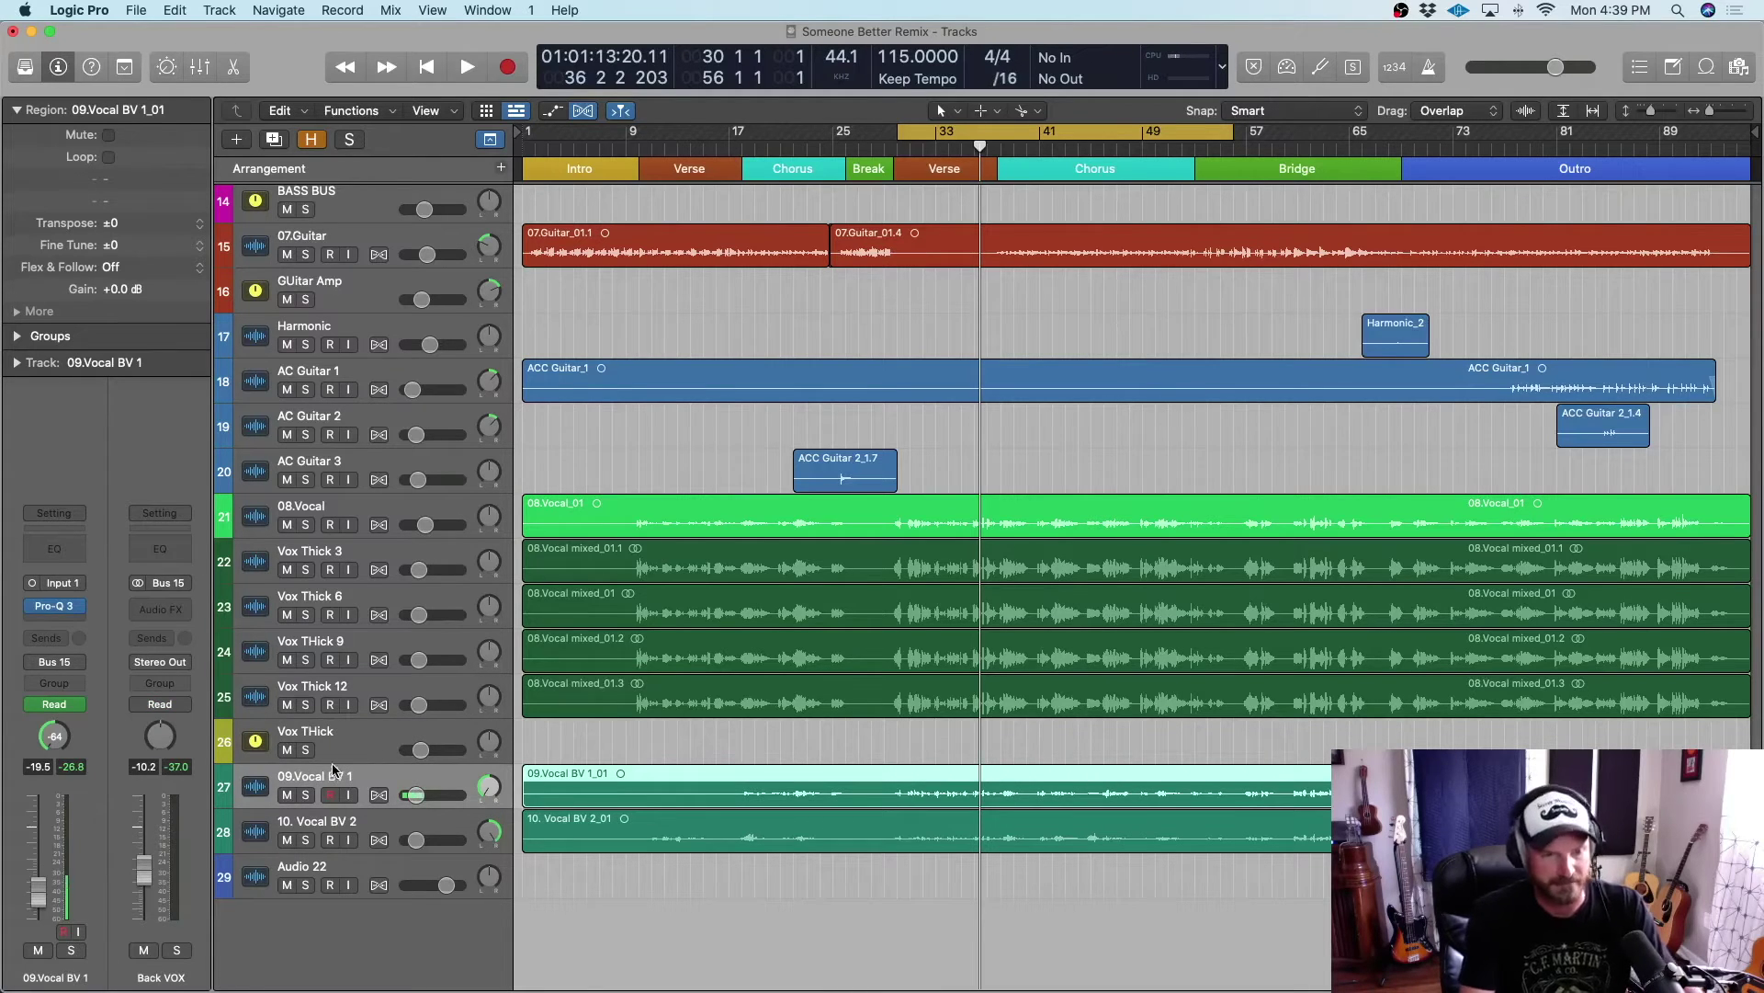
left_click(198, 68)
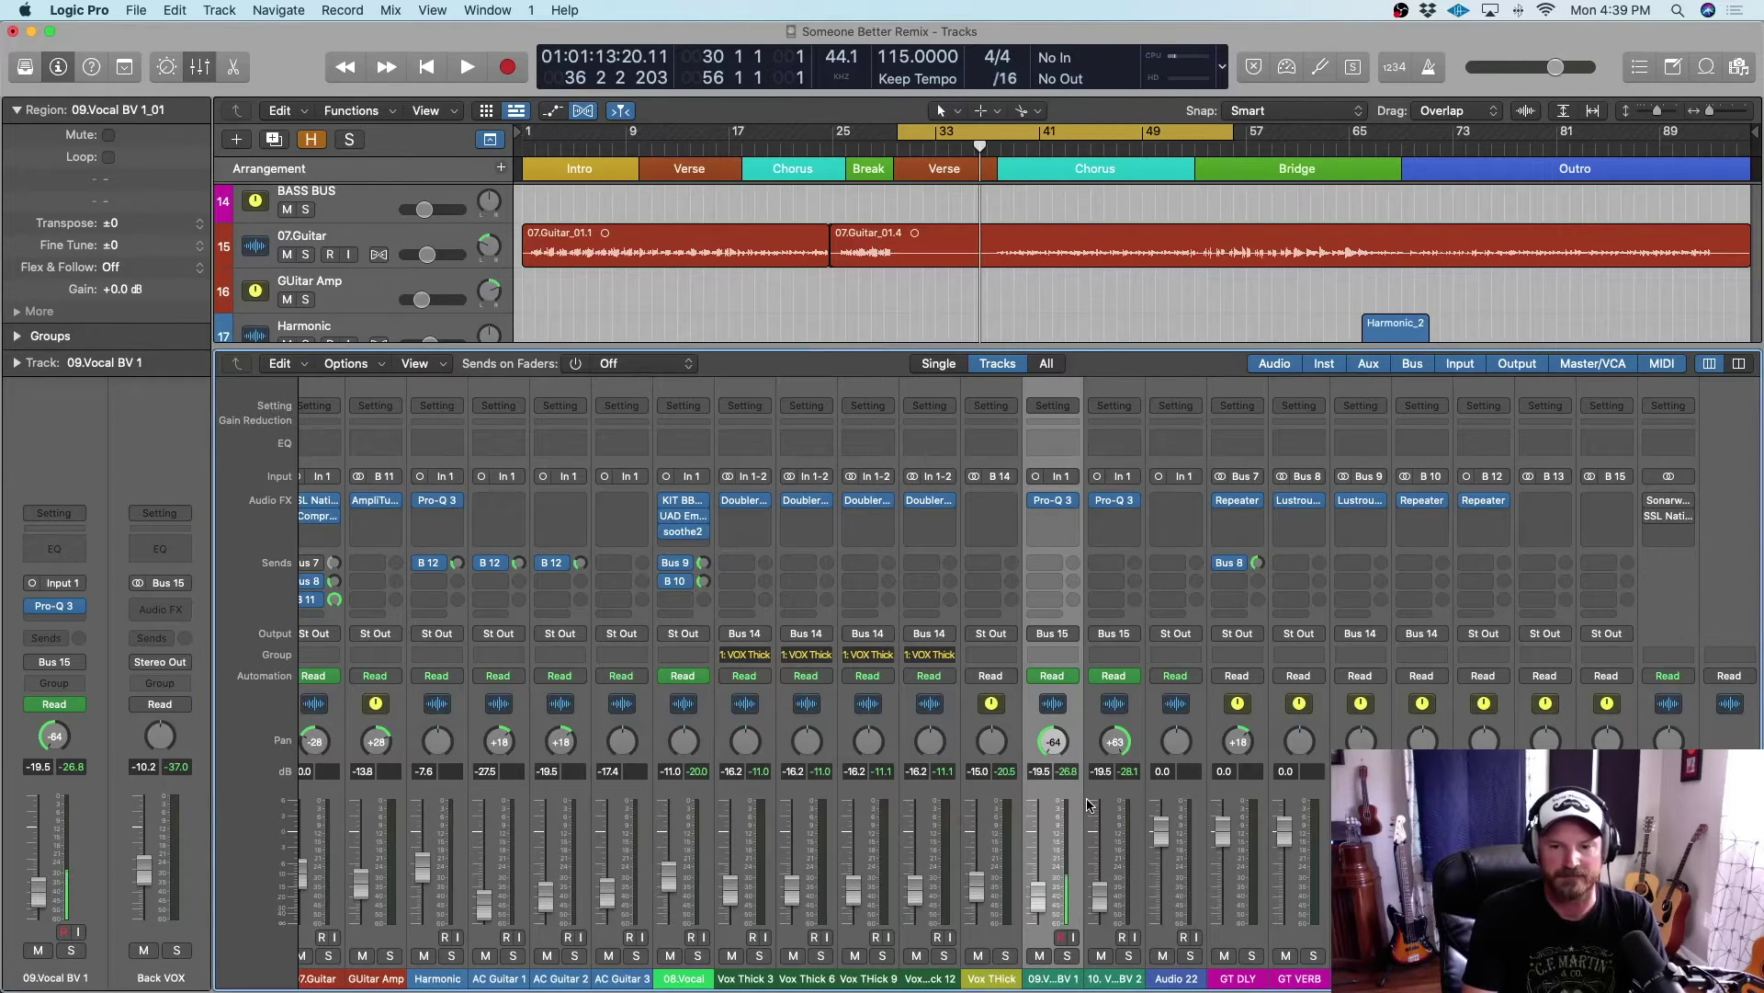
left_click(1180, 806)
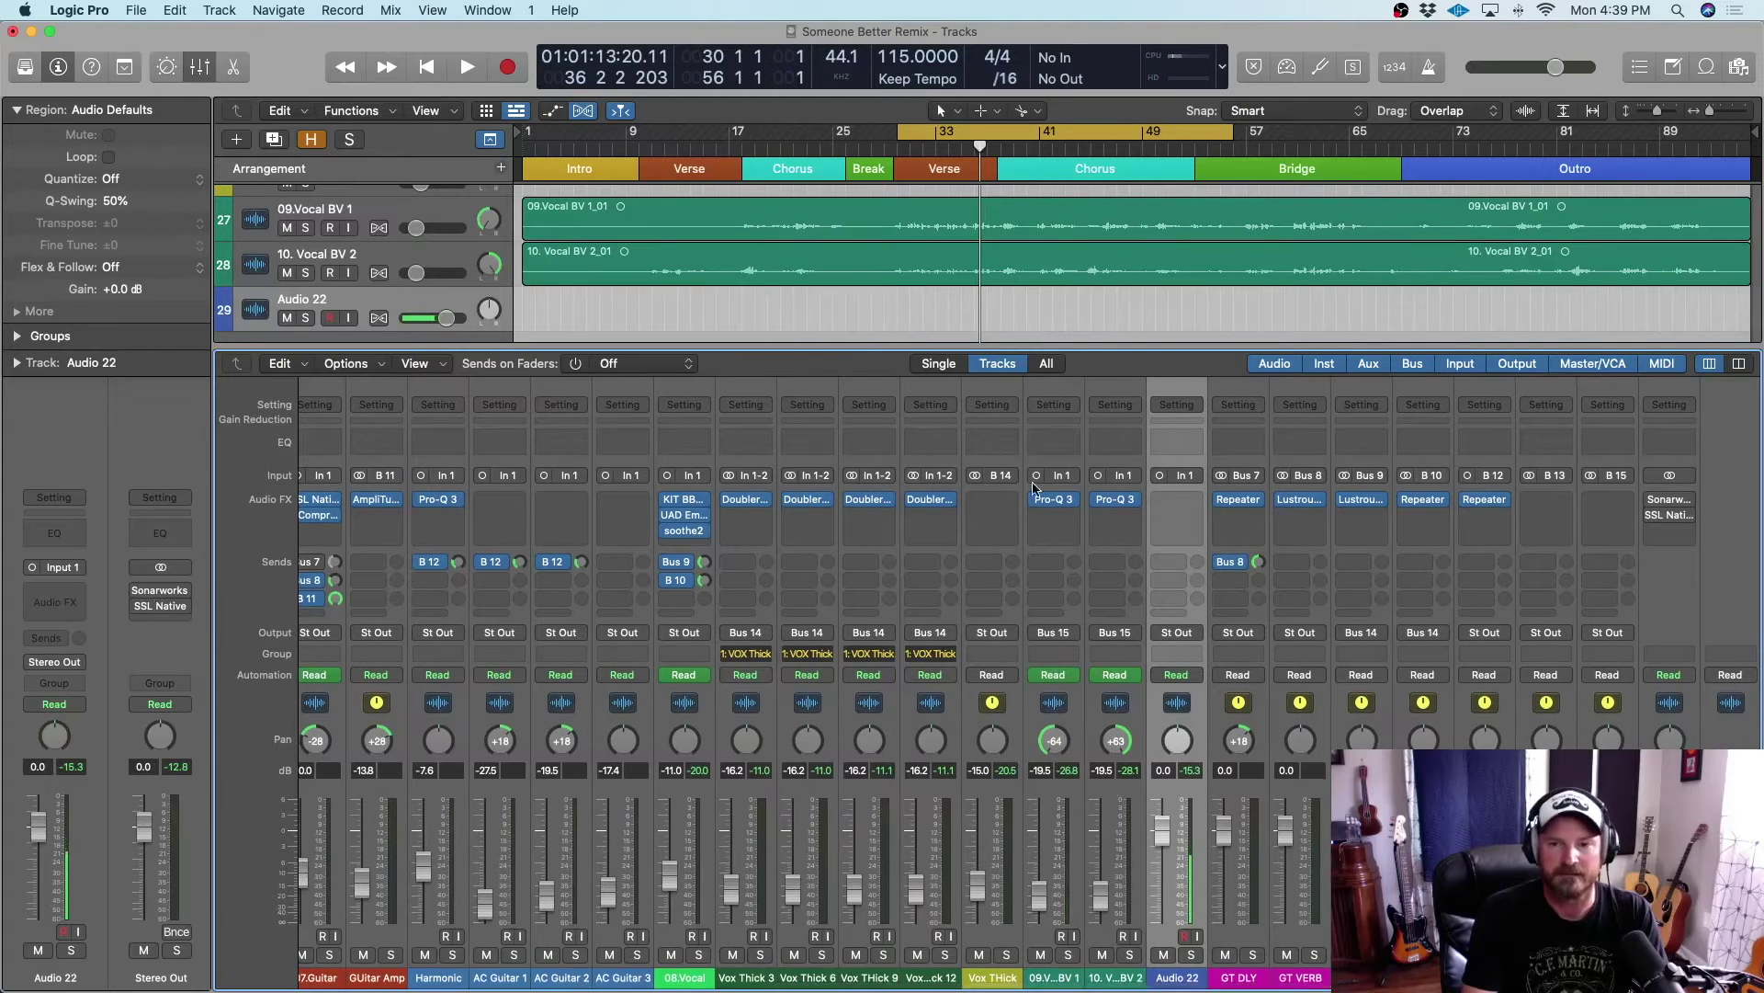
left_click(1062, 507)
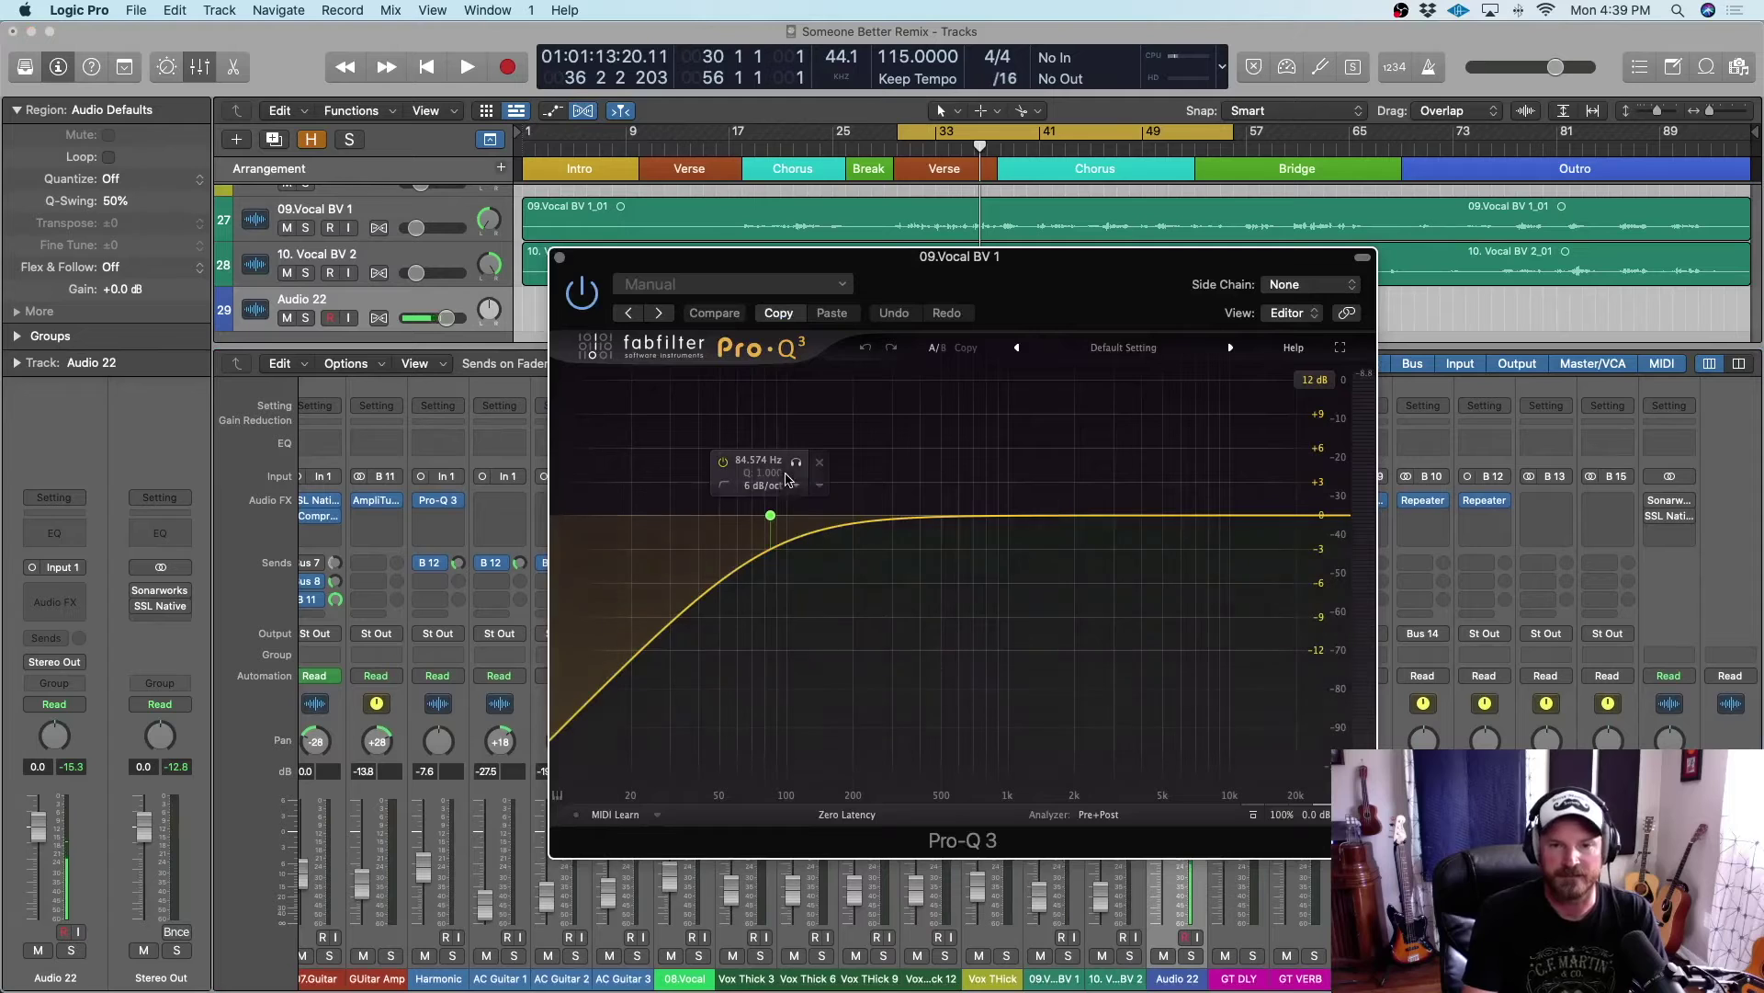
key("super+w")
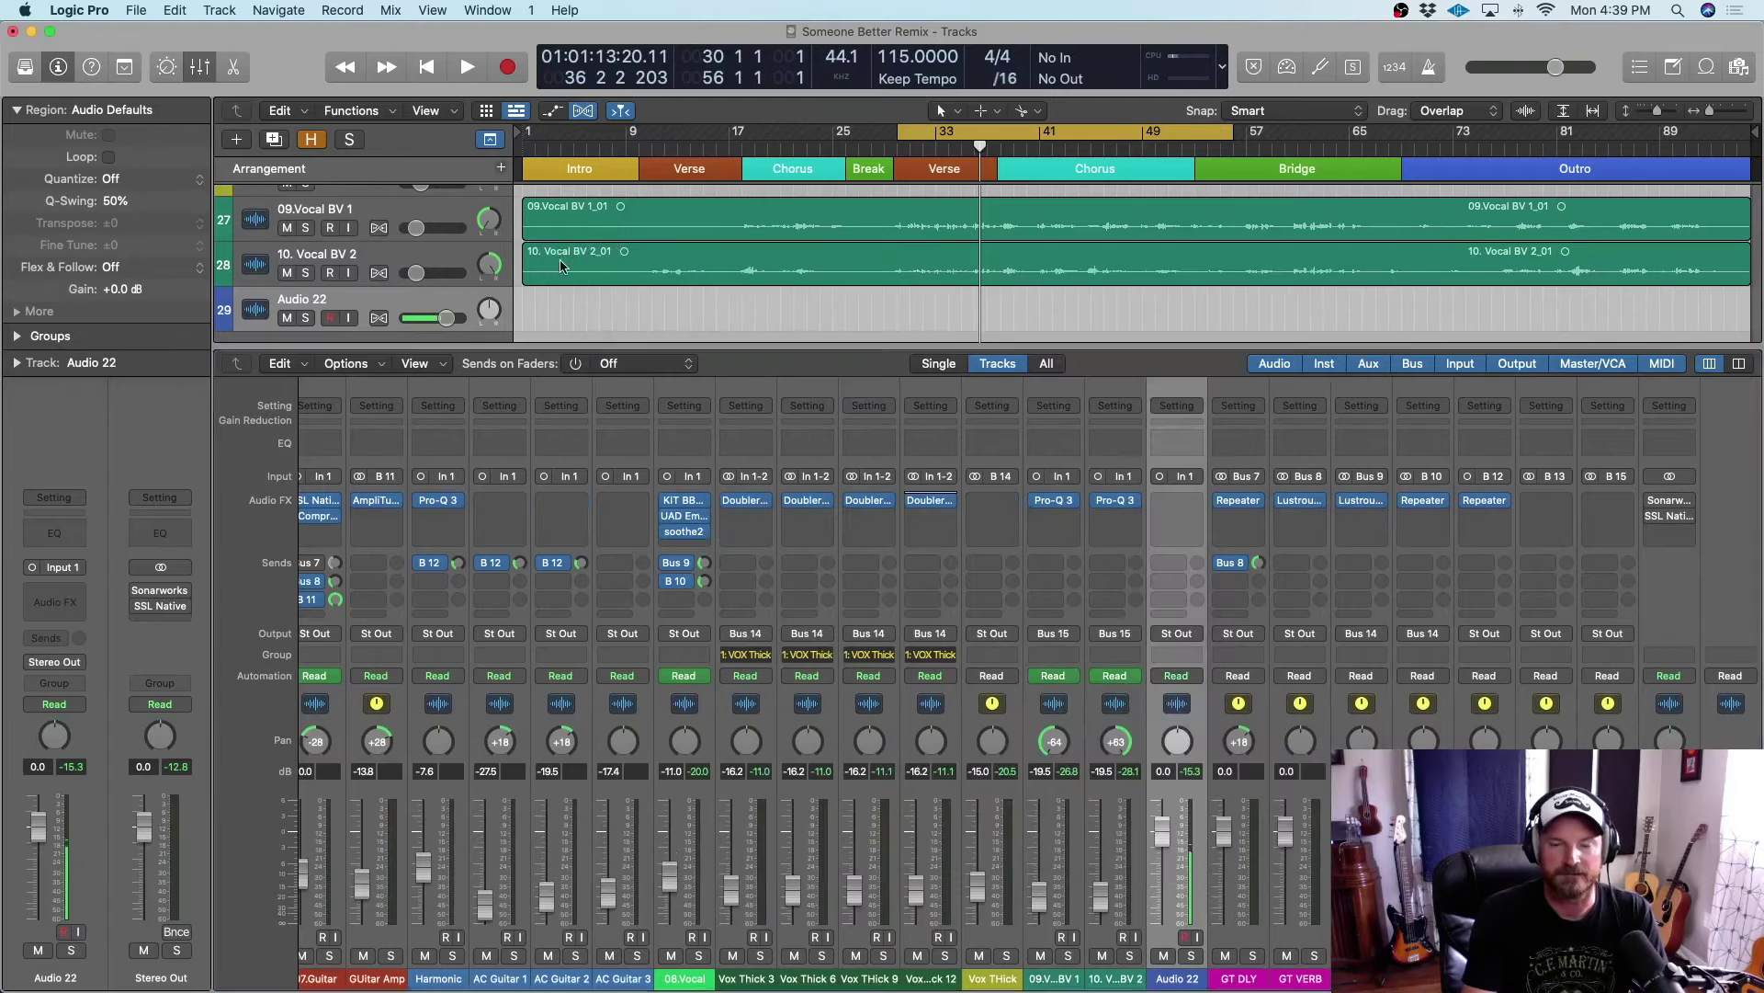
left_click(1121, 508)
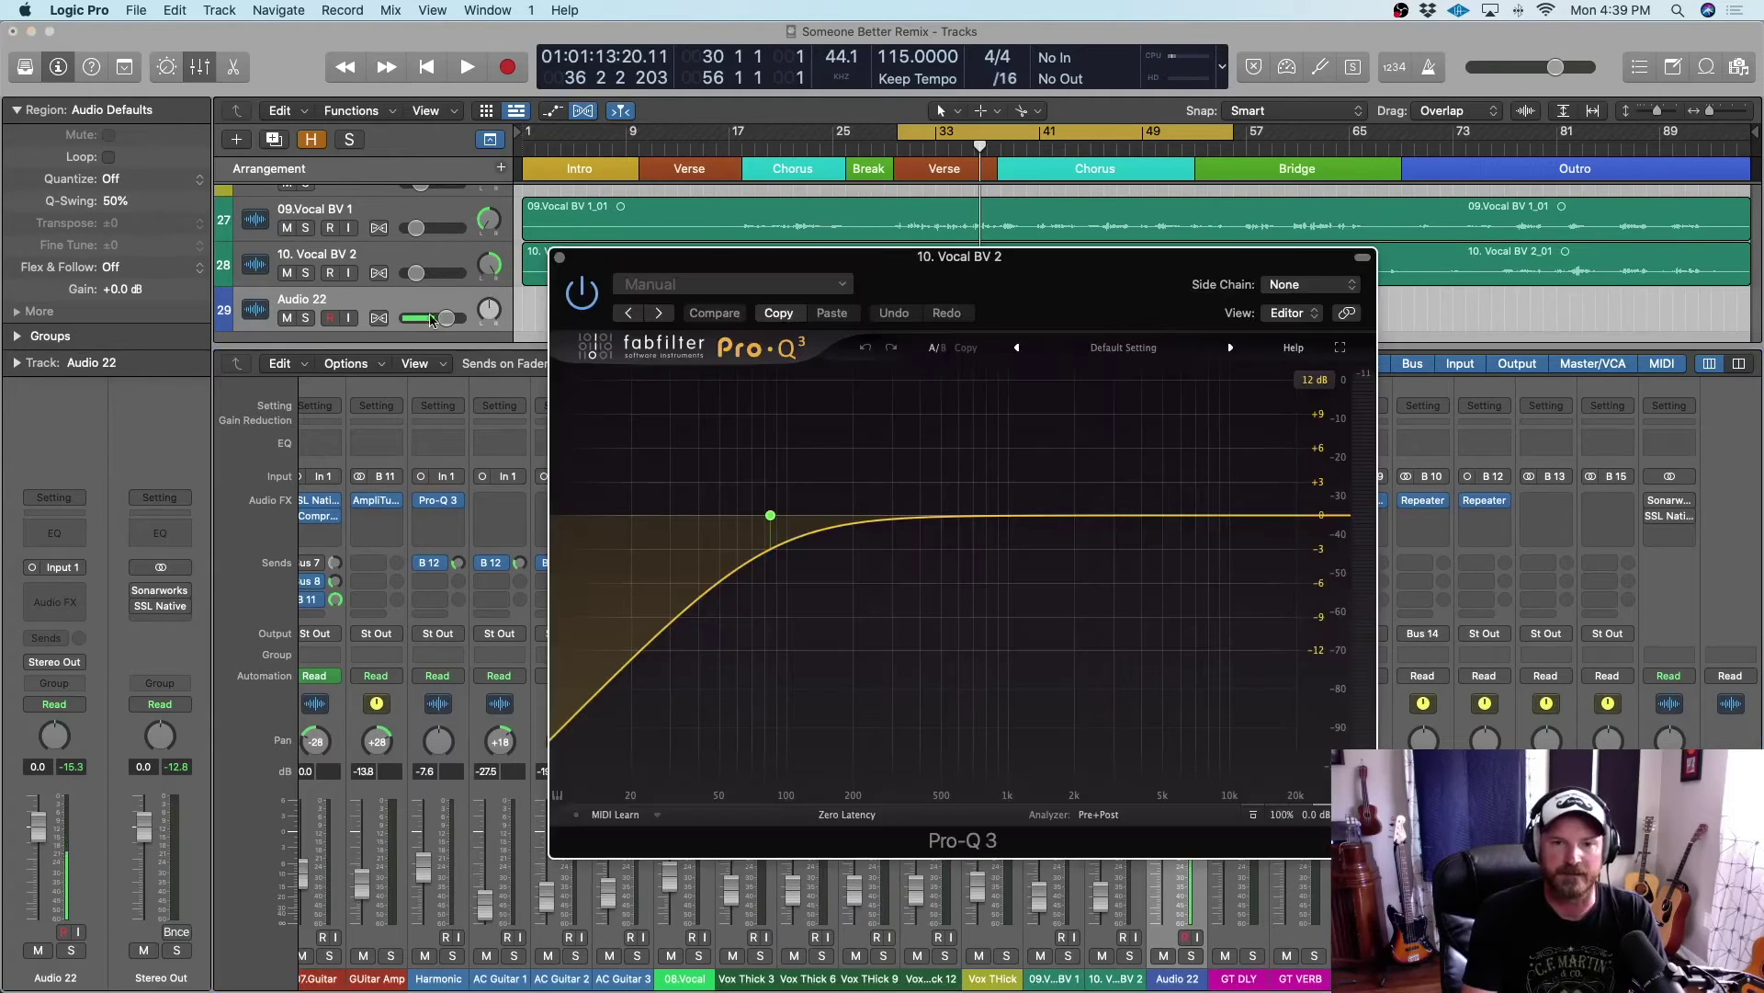
left_click(562, 259)
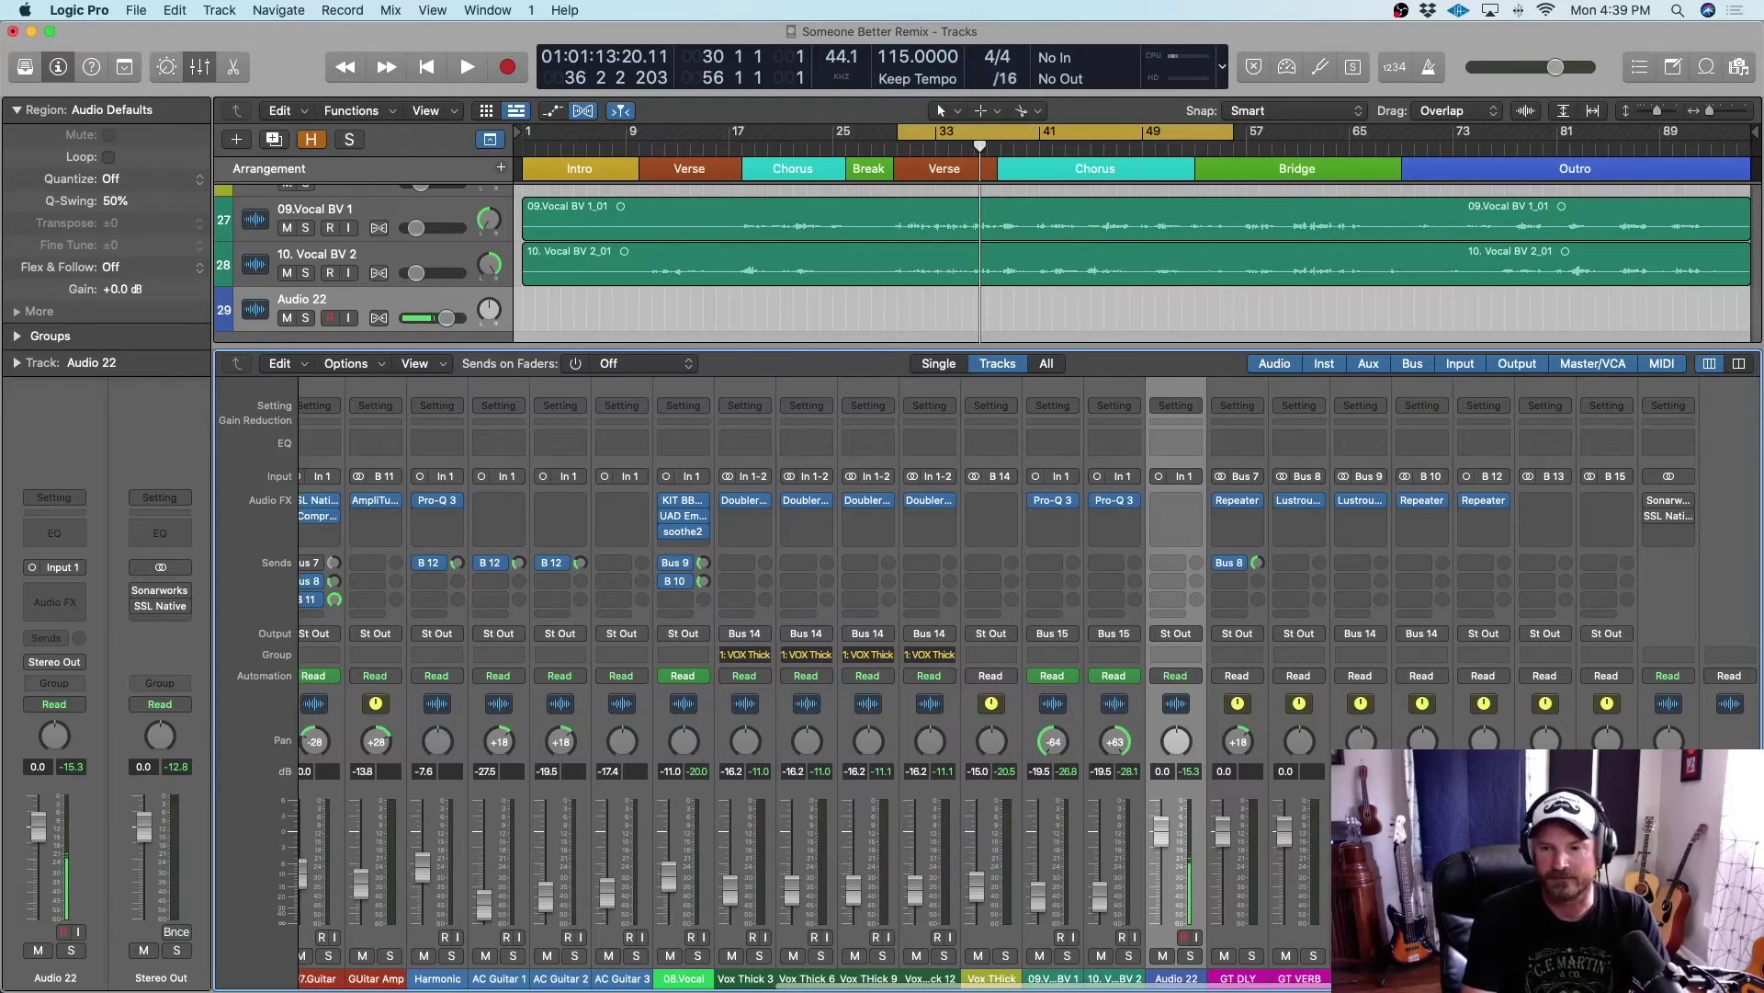
Audition the backing vocals soloed, with 08.Vocal added, and in the full mix with all solos cleared, and hide the mixer
key("ctrl+s")
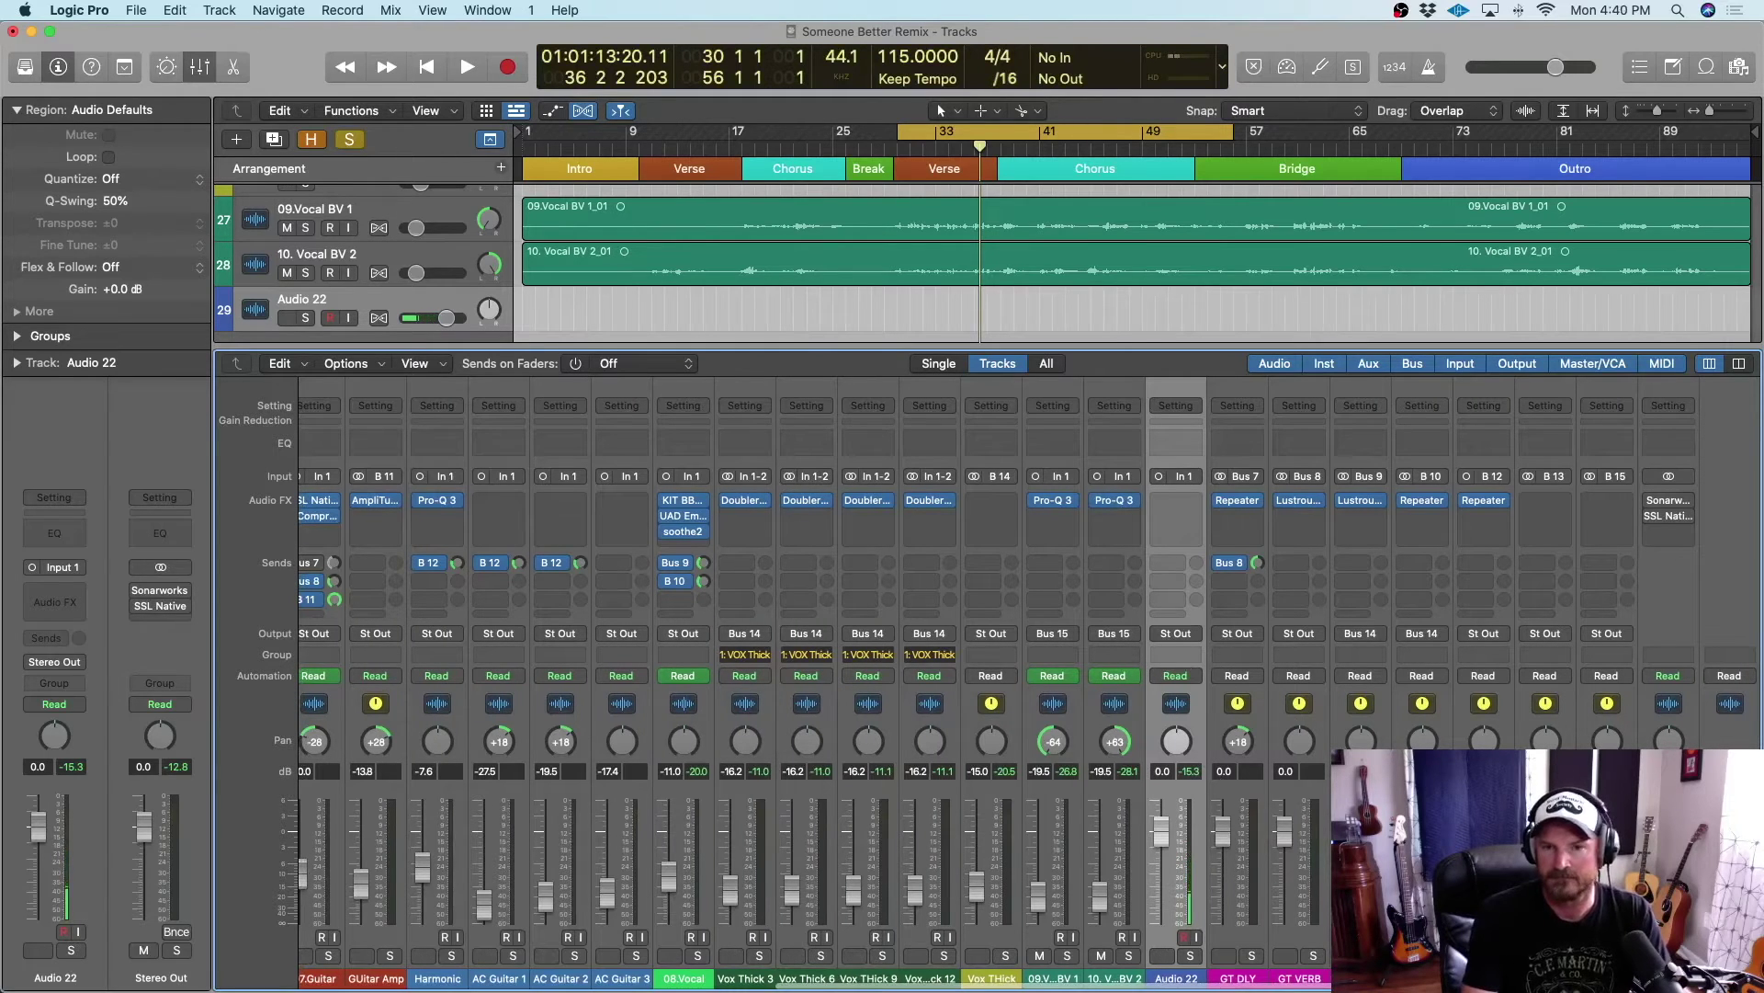
key("space")
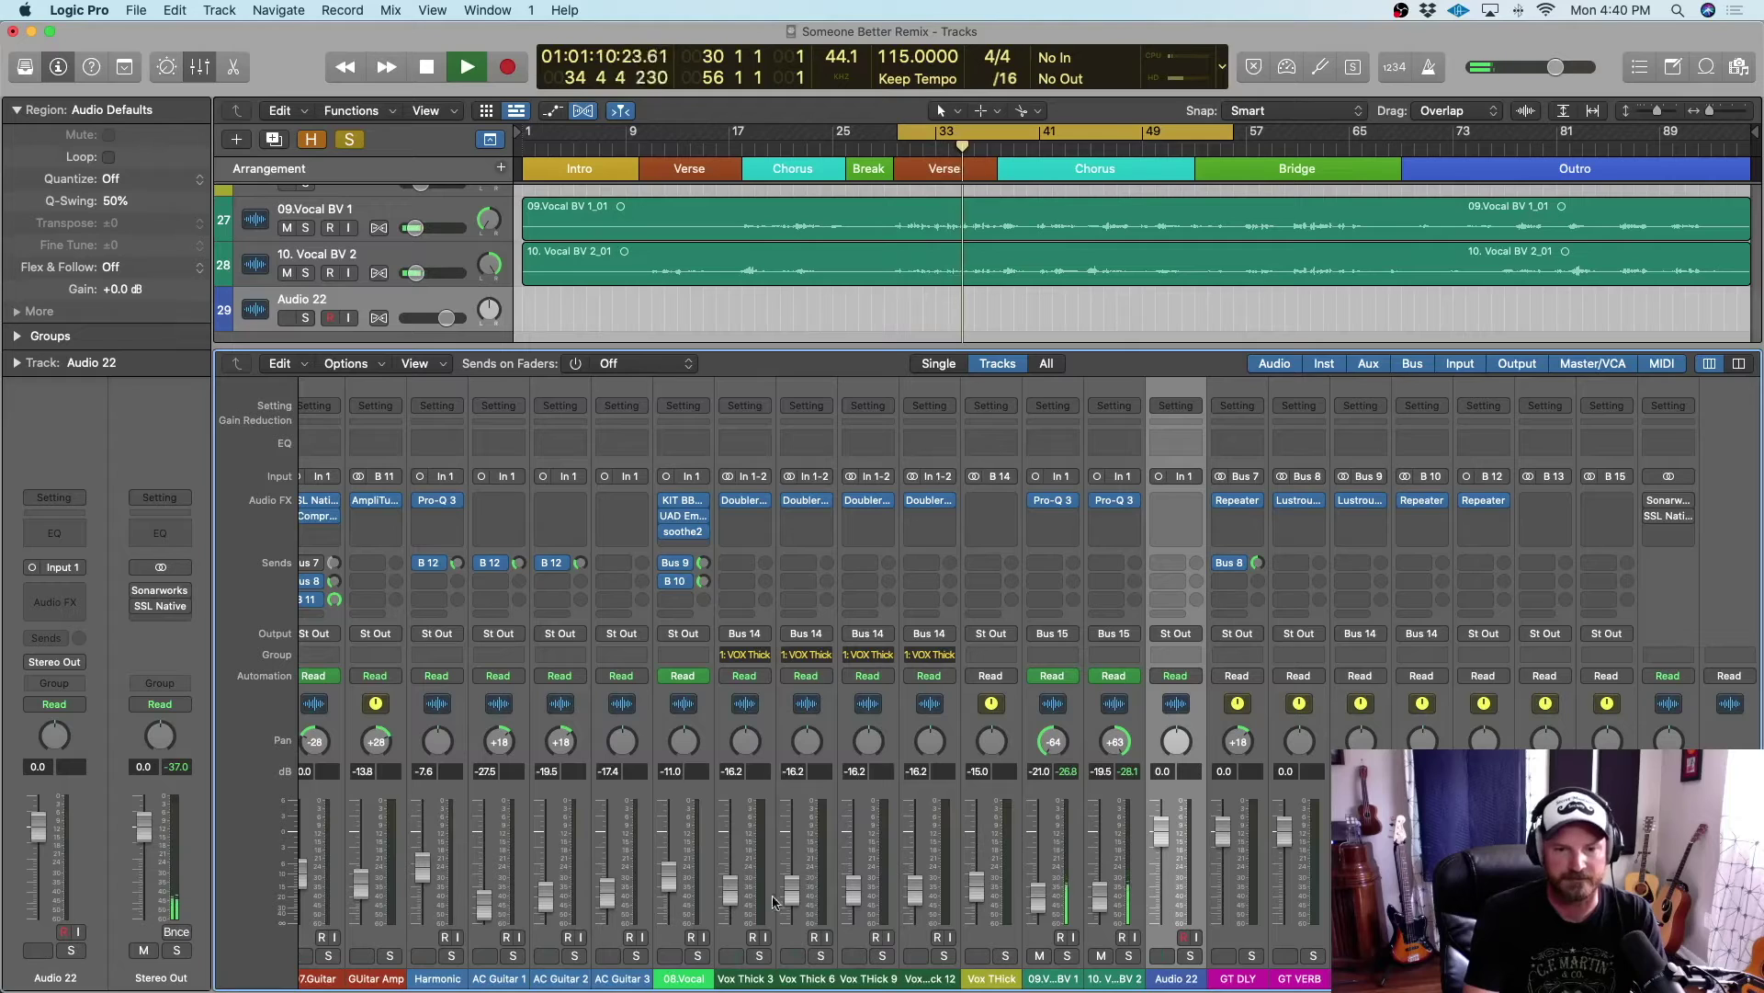
left_click(697, 956)
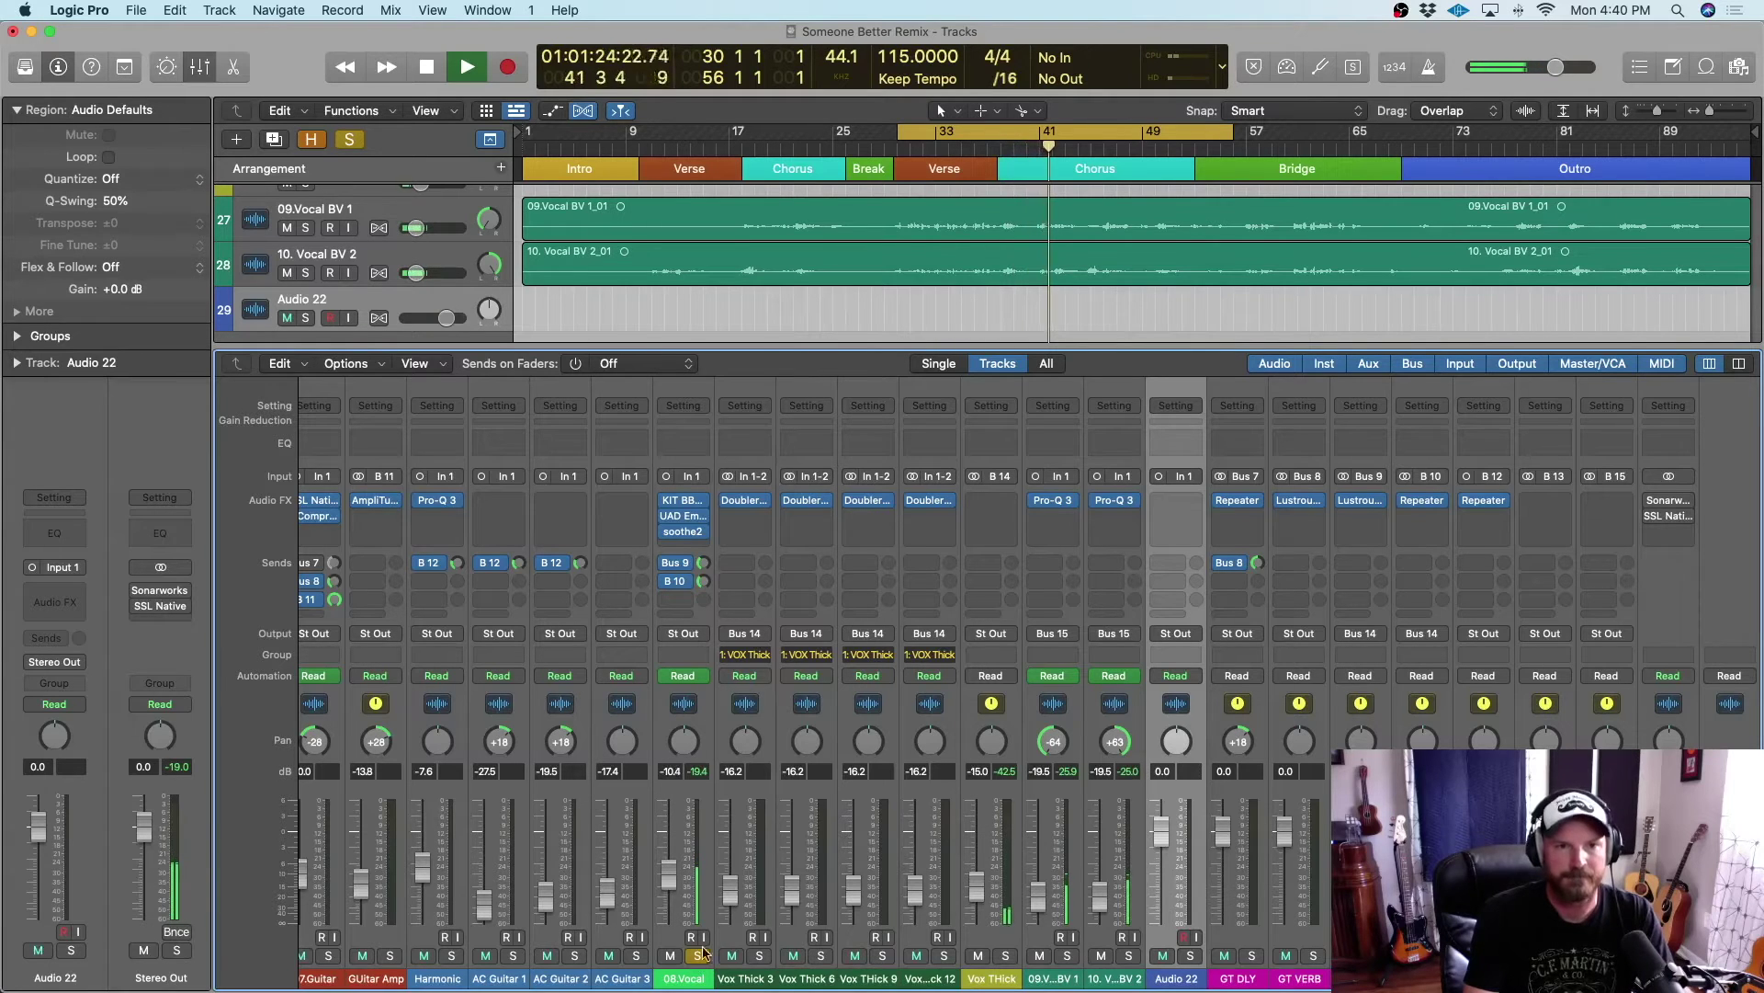
left_click(354, 143)
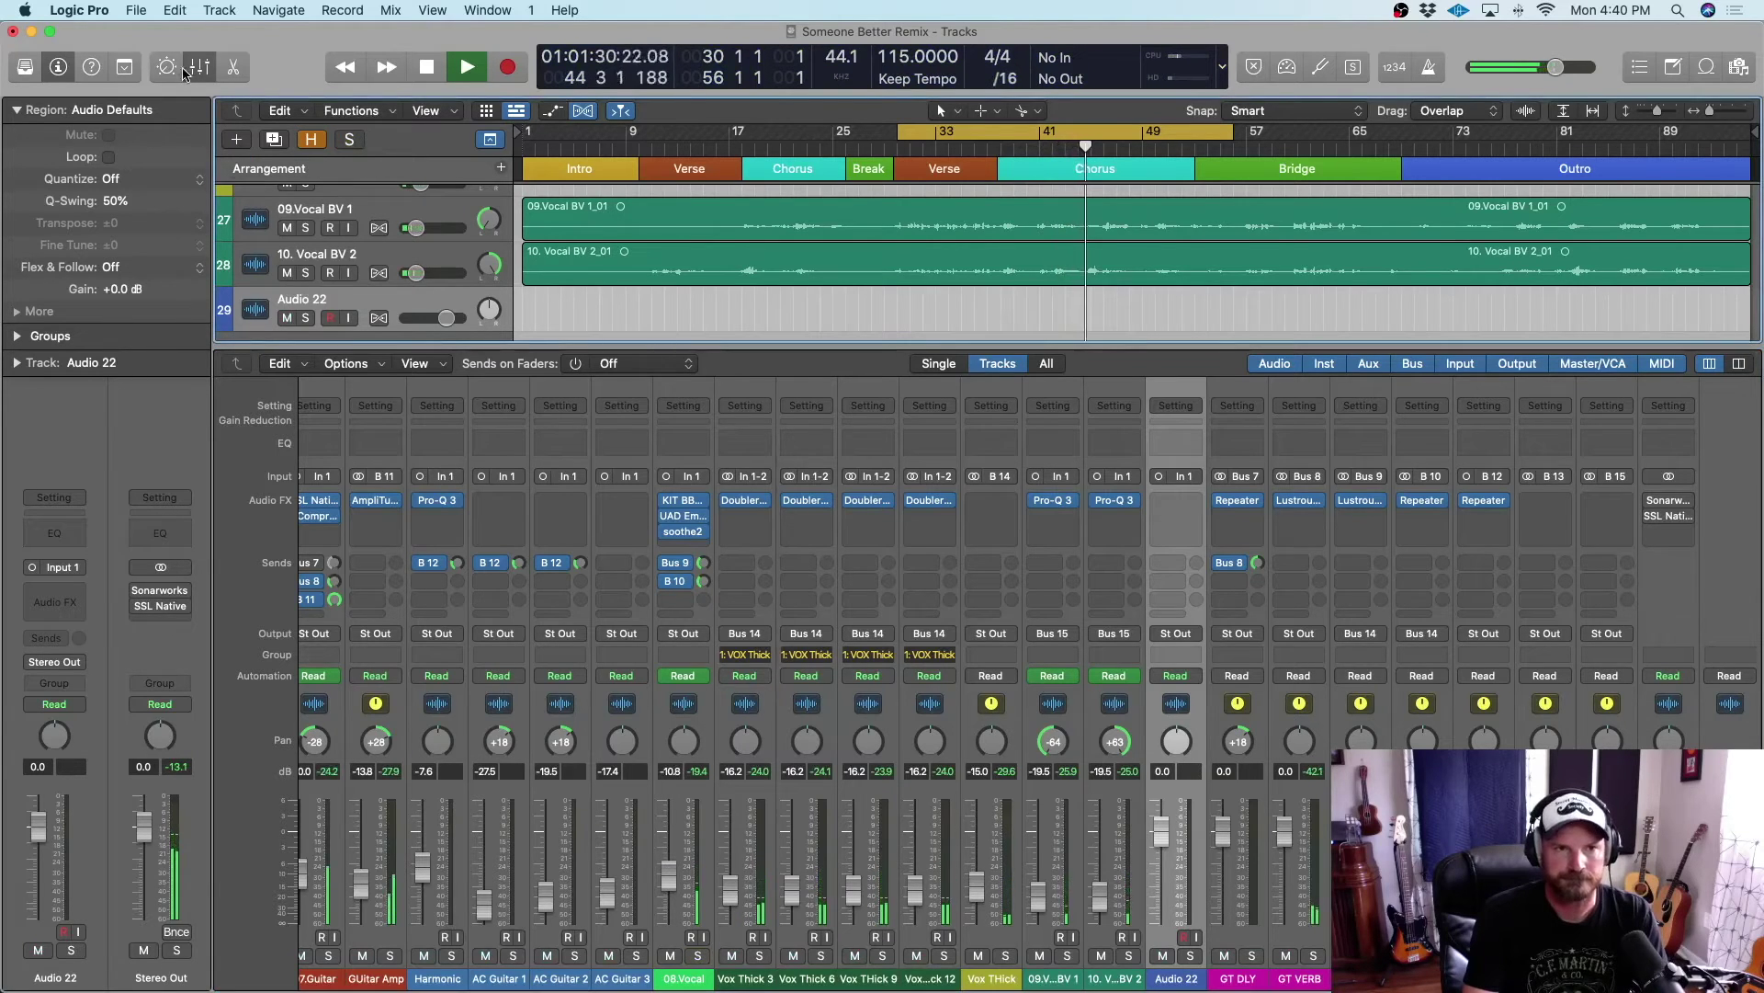
key("x")
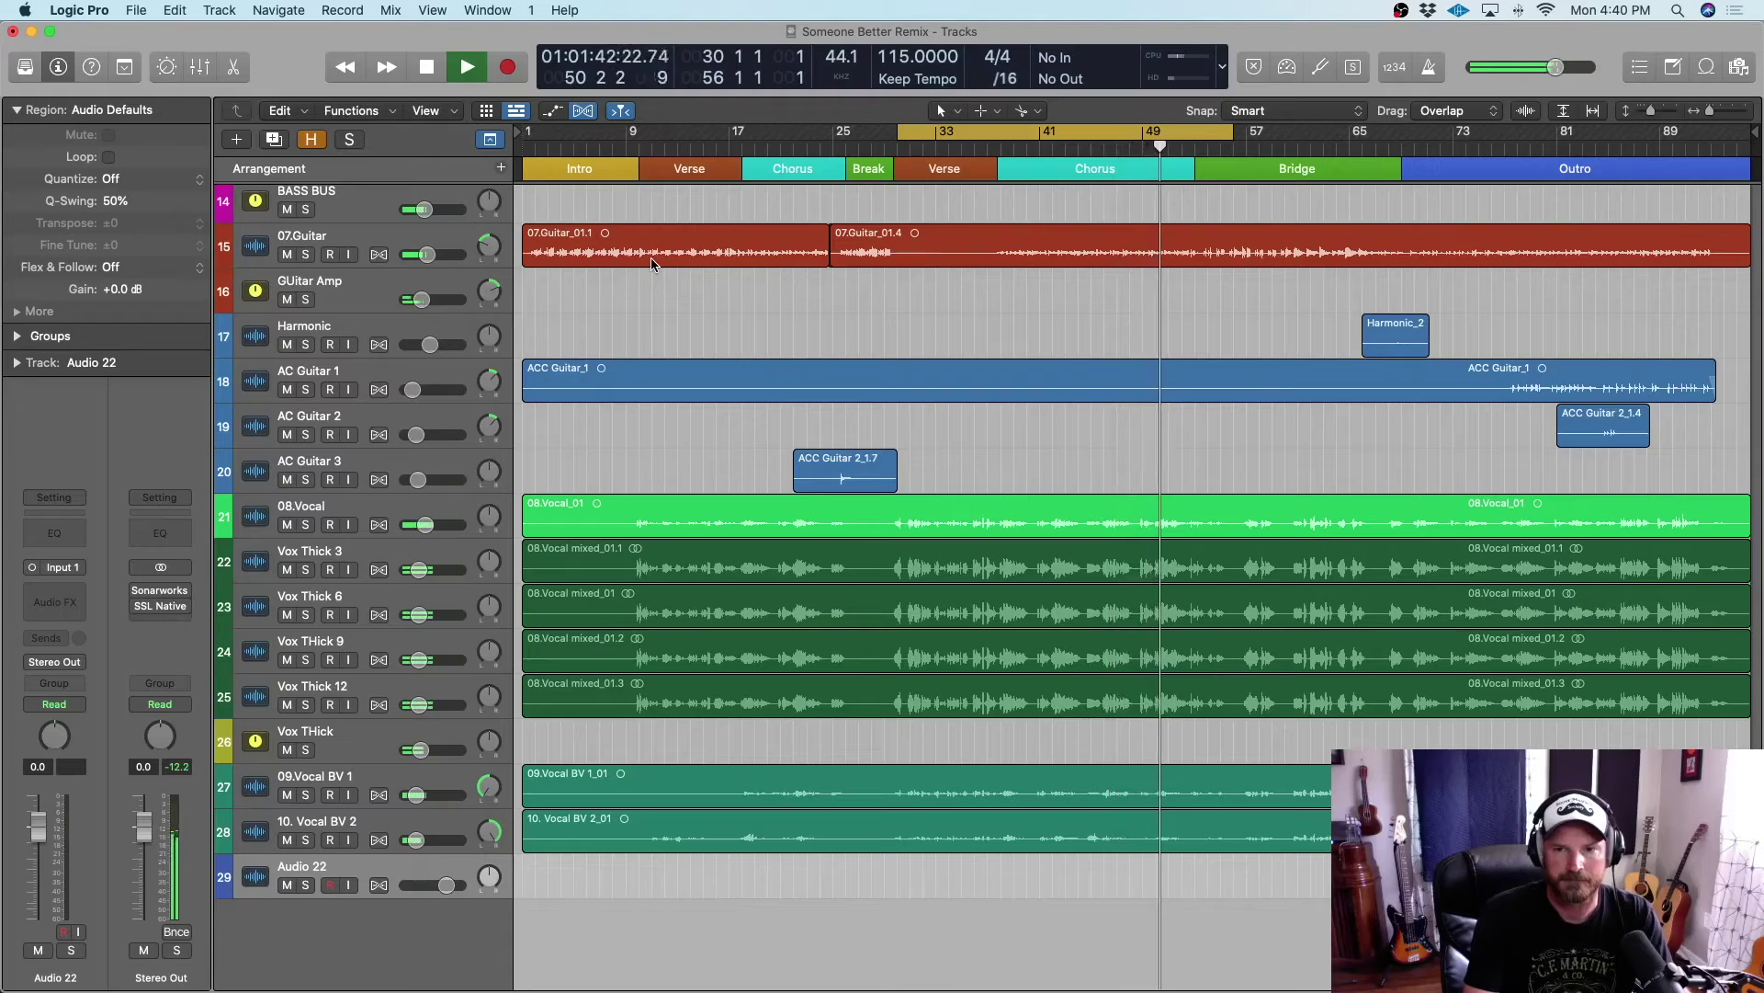
key("space")
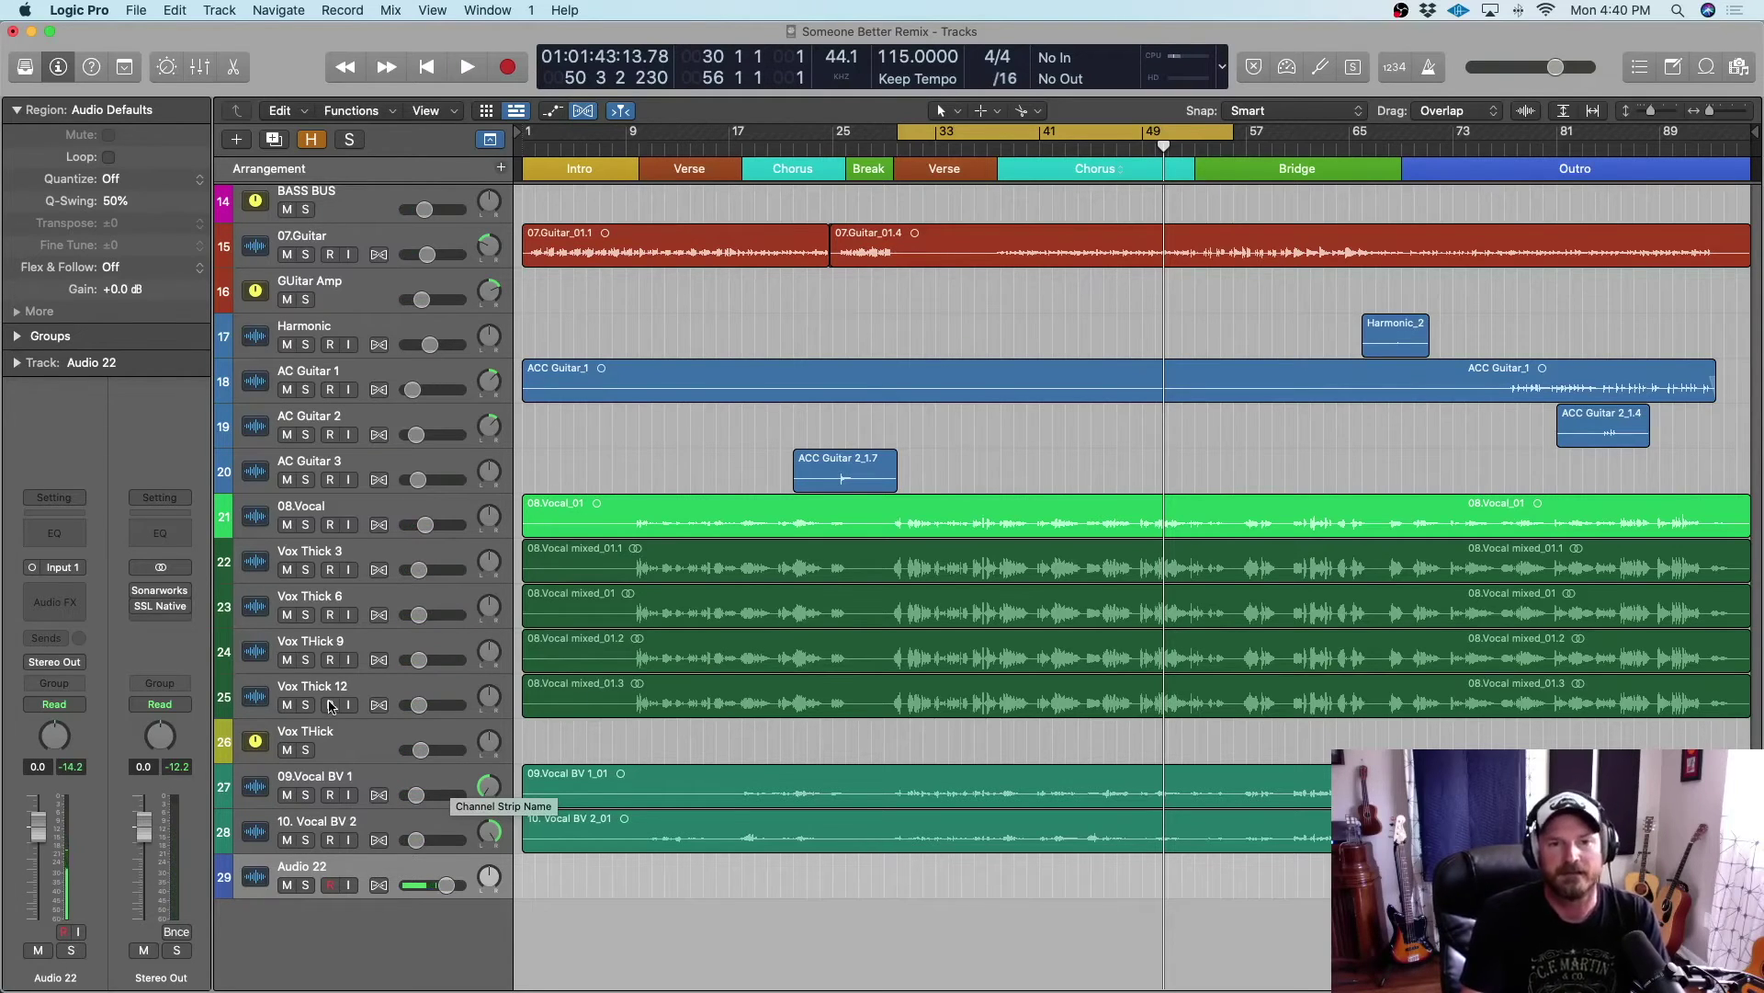
Show track automation and review the volume curves on the vocal tracks and the Threshold automation on 07.Guitar
left_click(562, 113)
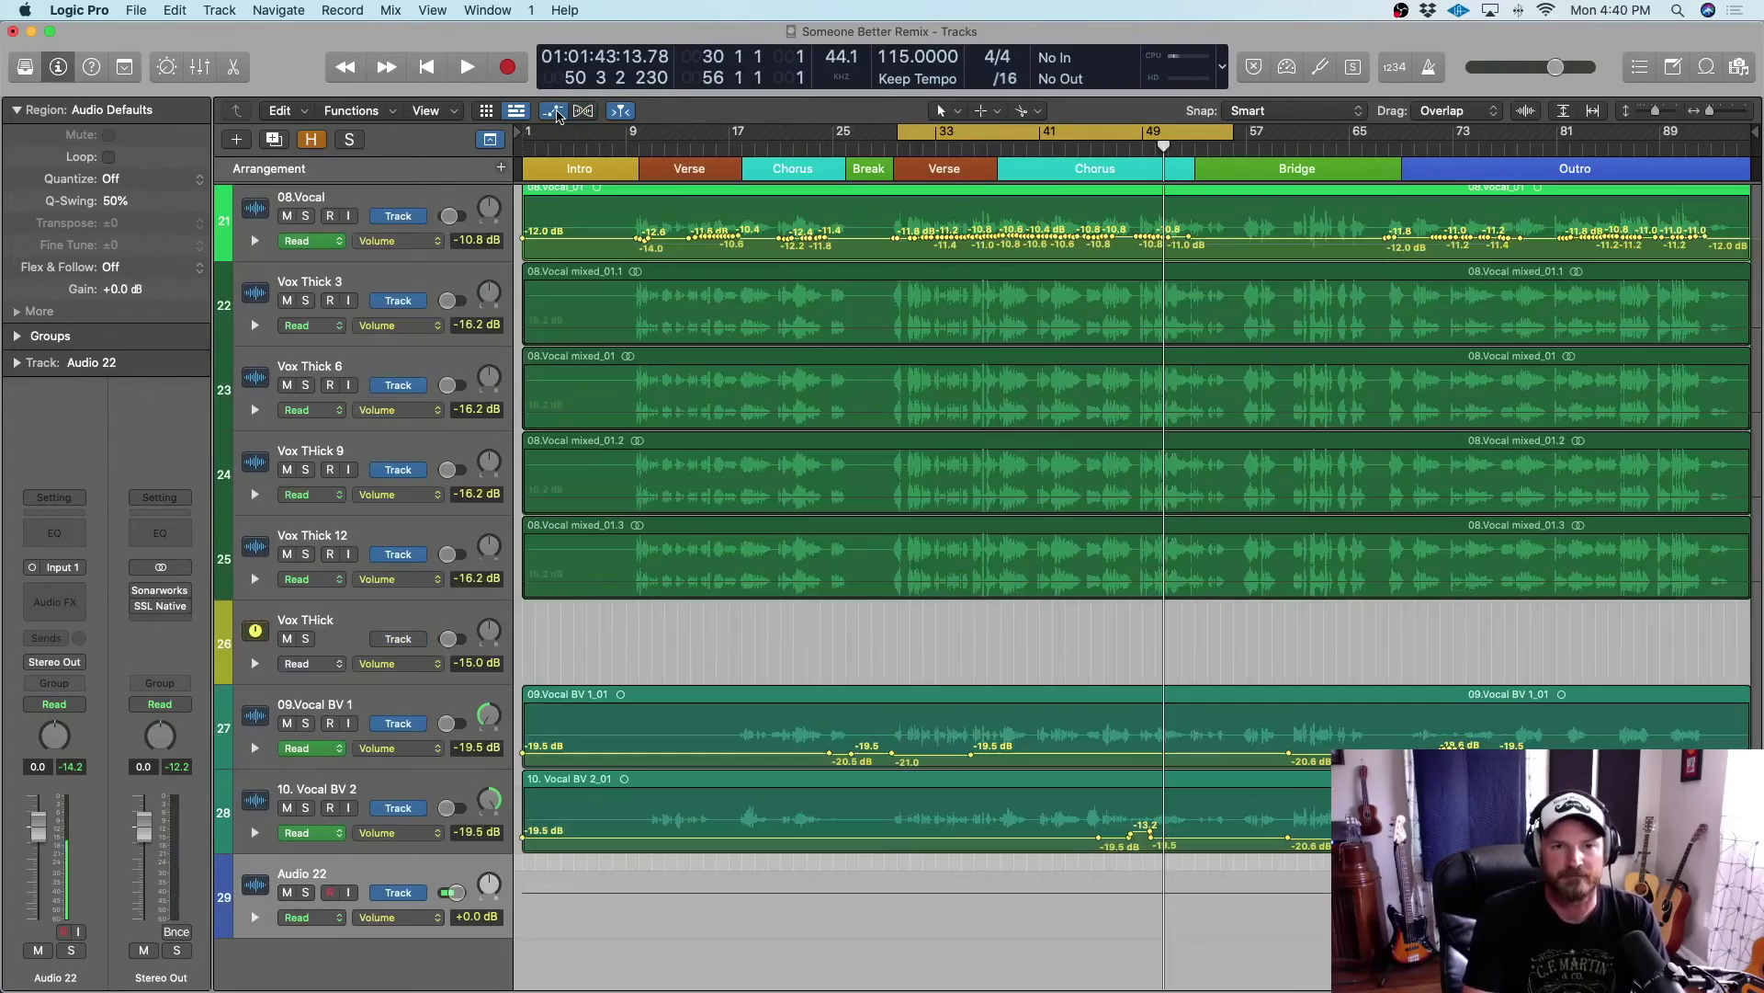
scroll(691, 396, "up", 12)
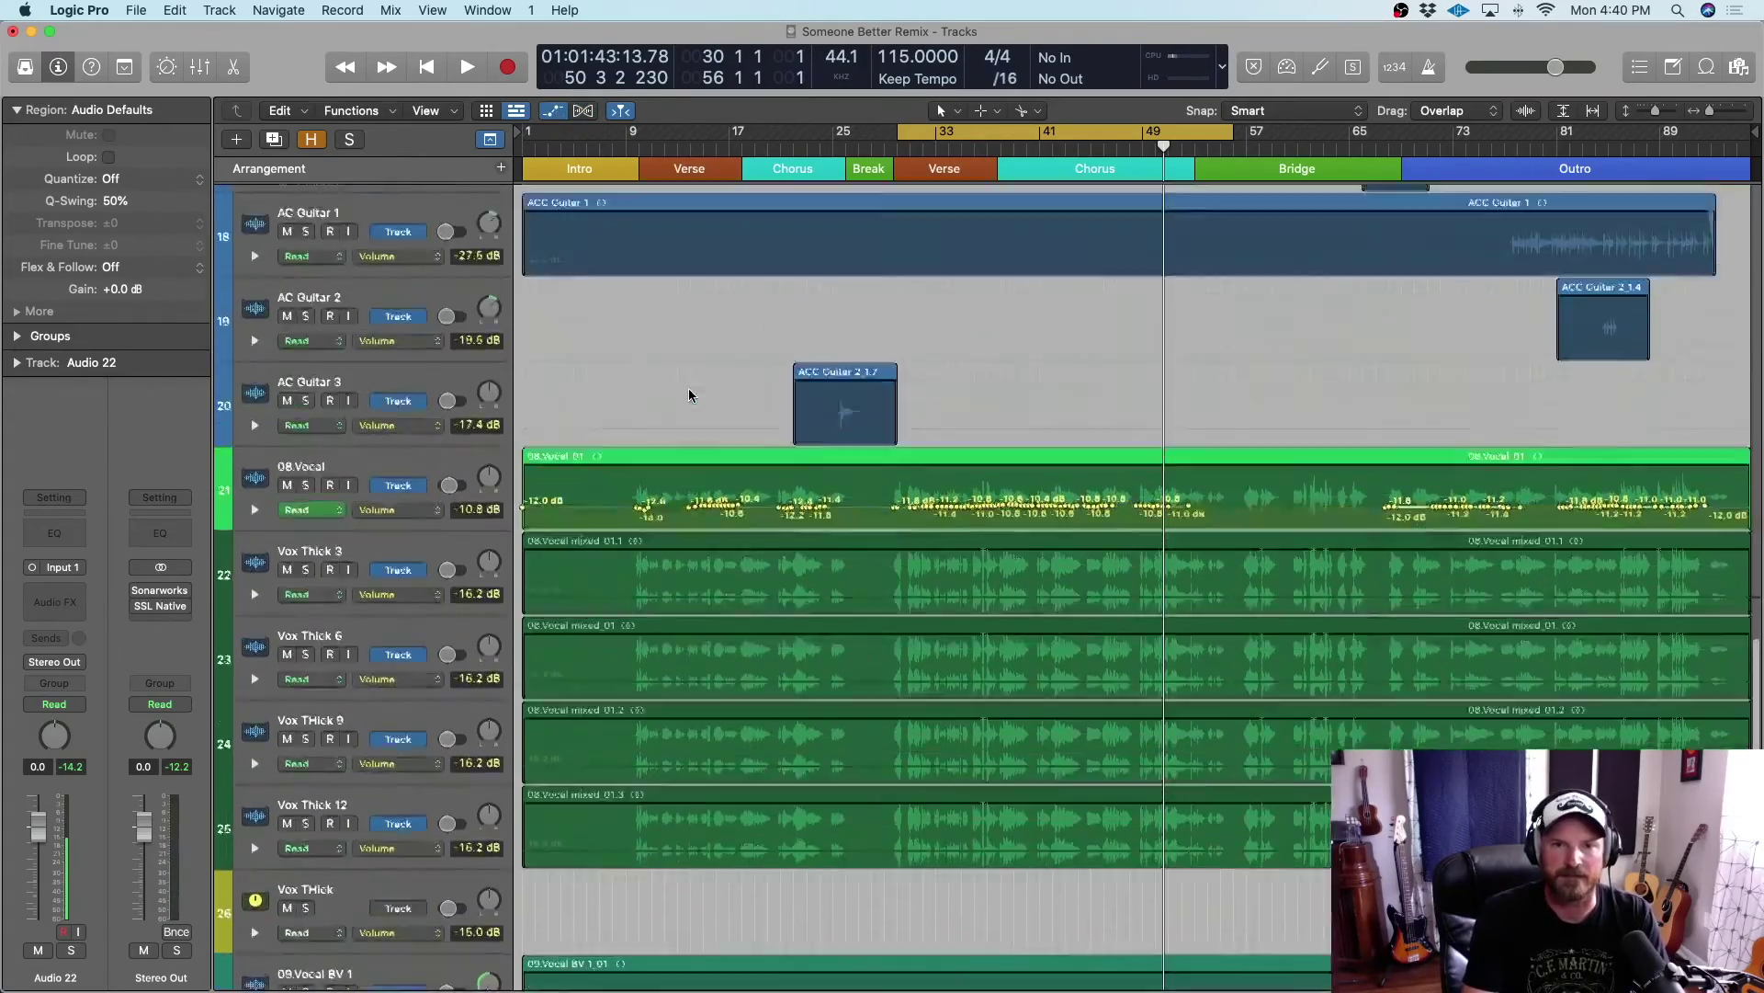
scroll(691, 395, "up", 6)
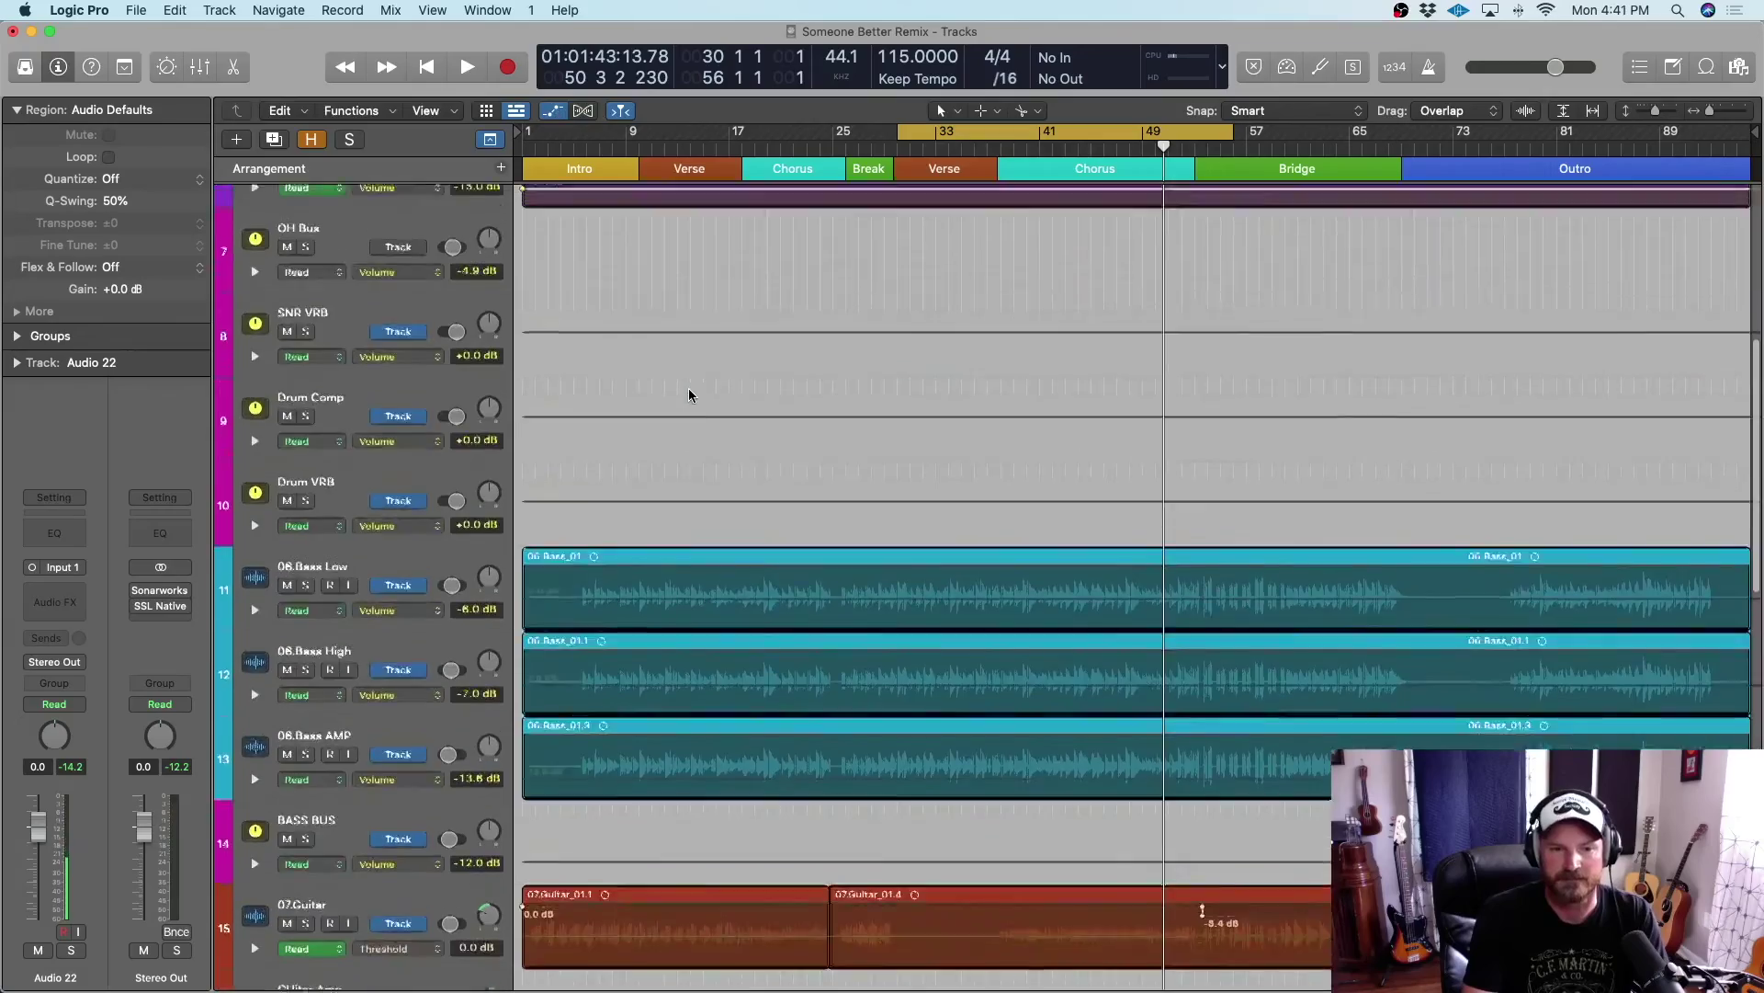
scroll(689, 395, "down", 12)
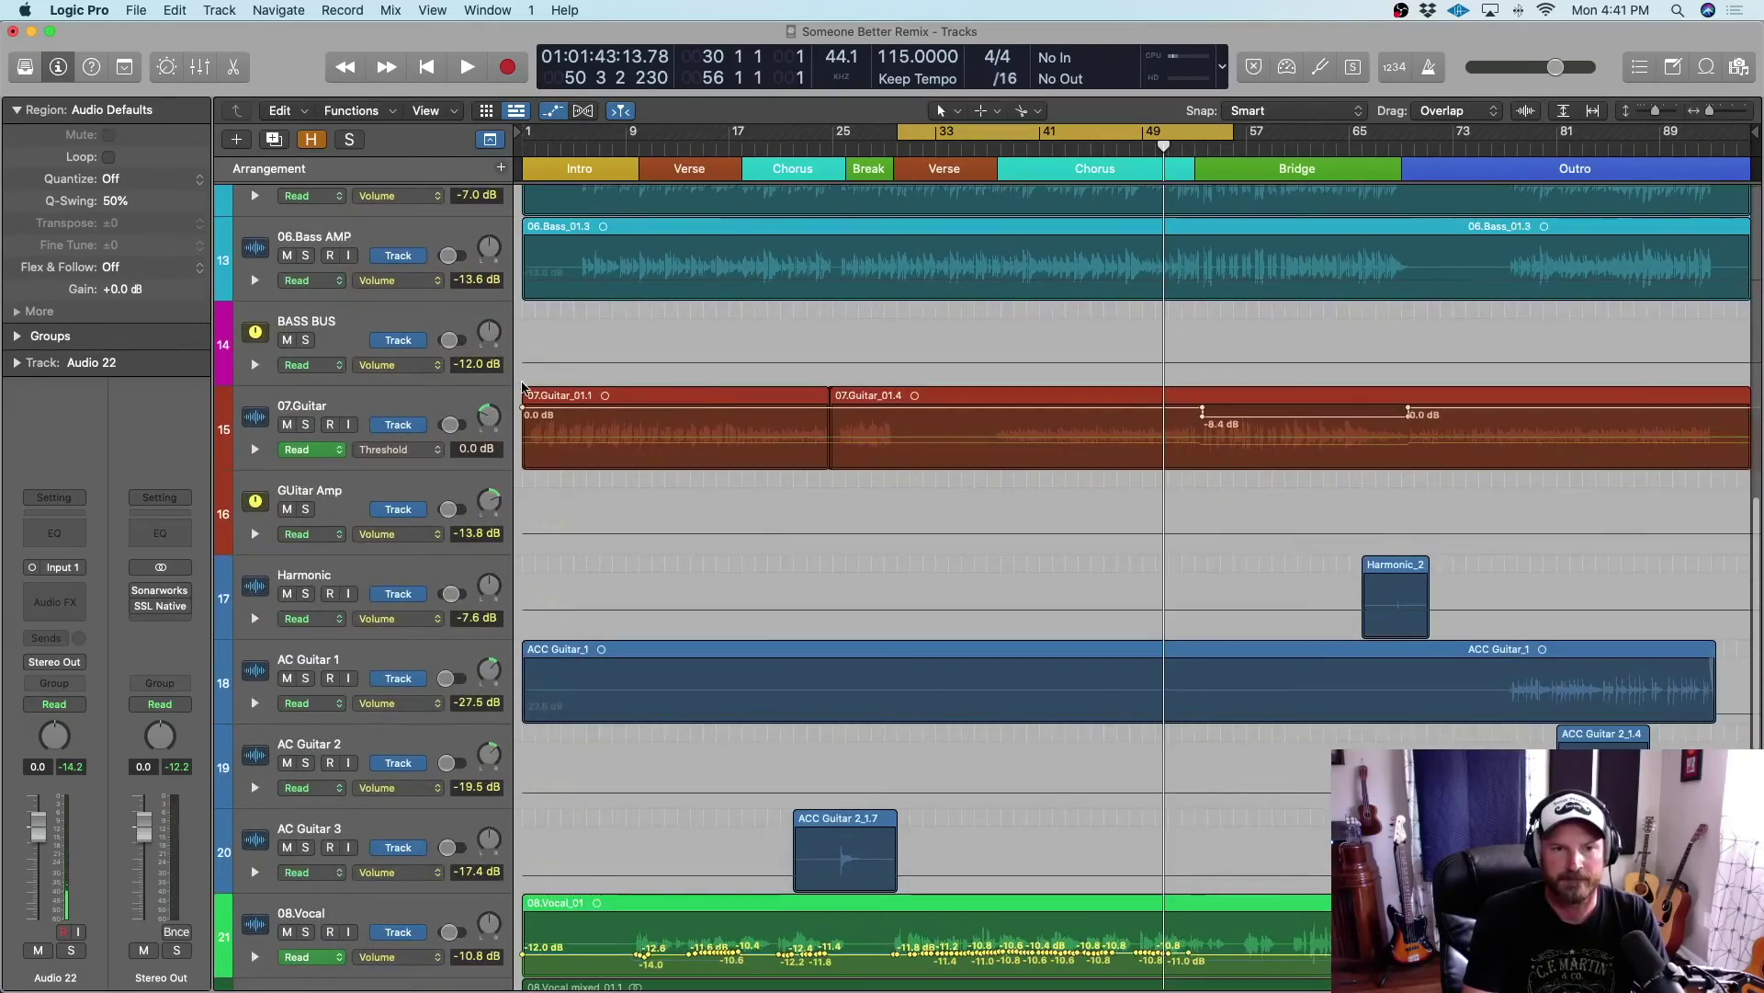
Select 07.Guitar to review its Threshold automation, and select 08.Vocal to examine its volume curve
left_click(391, 411)
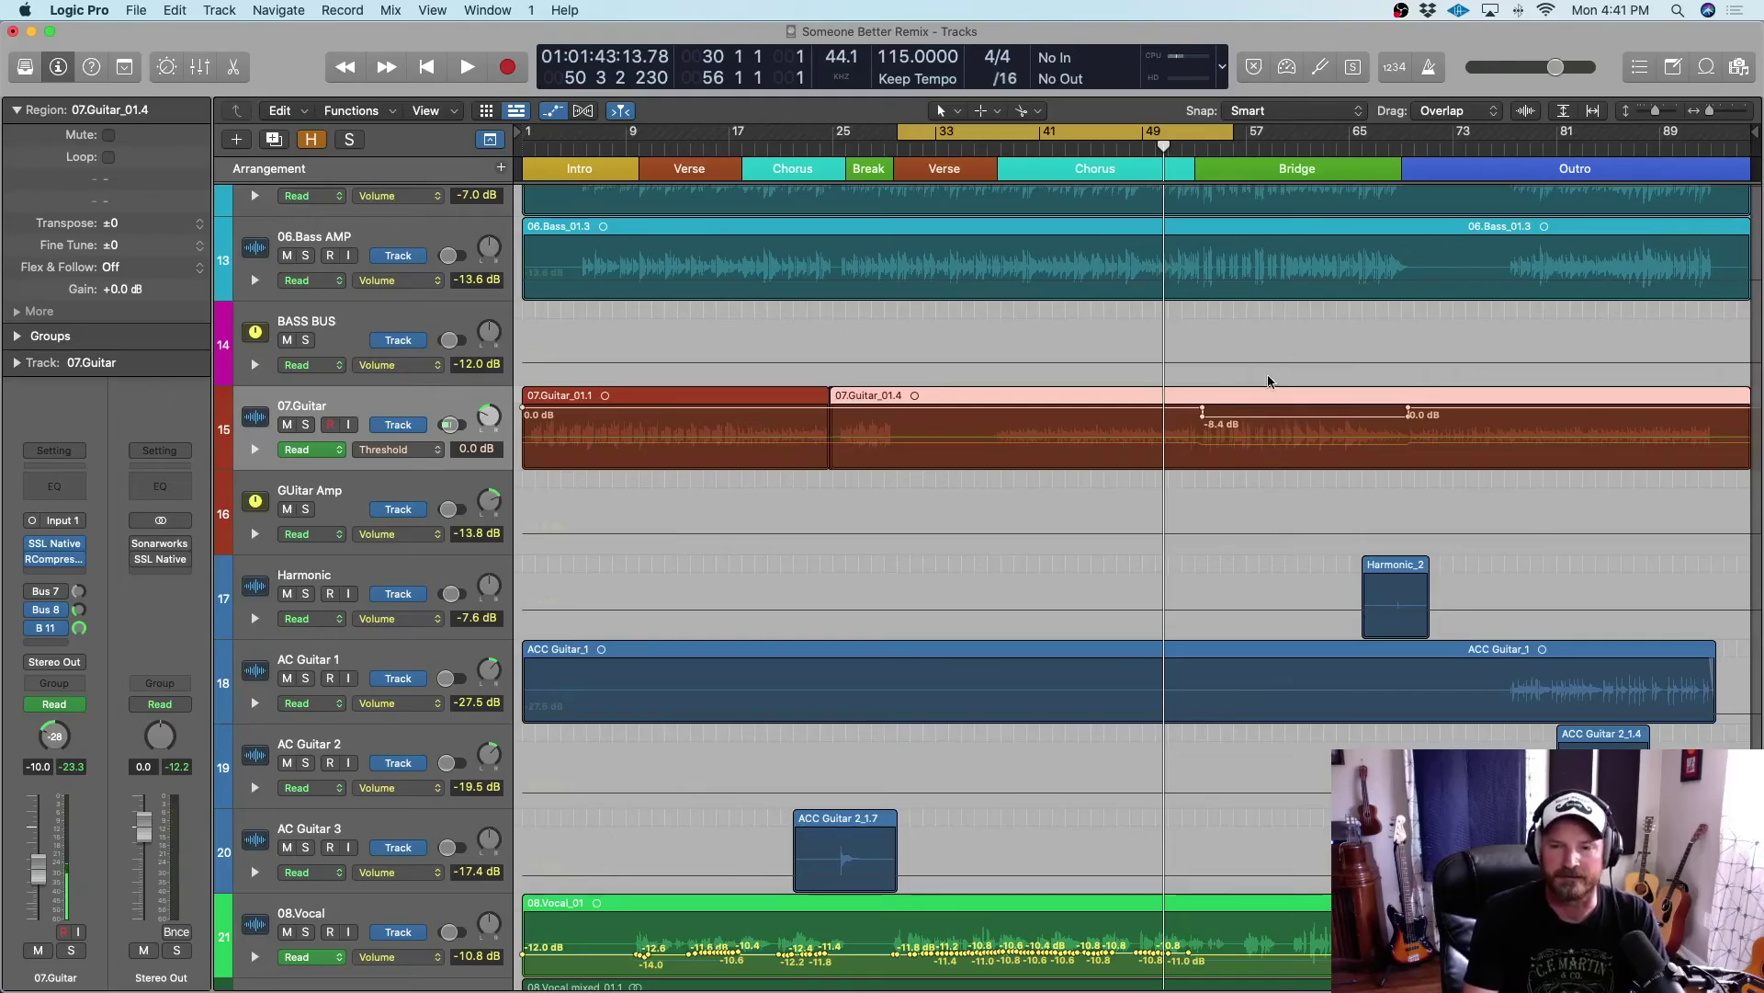
scroll(1268, 381, "down", 3)
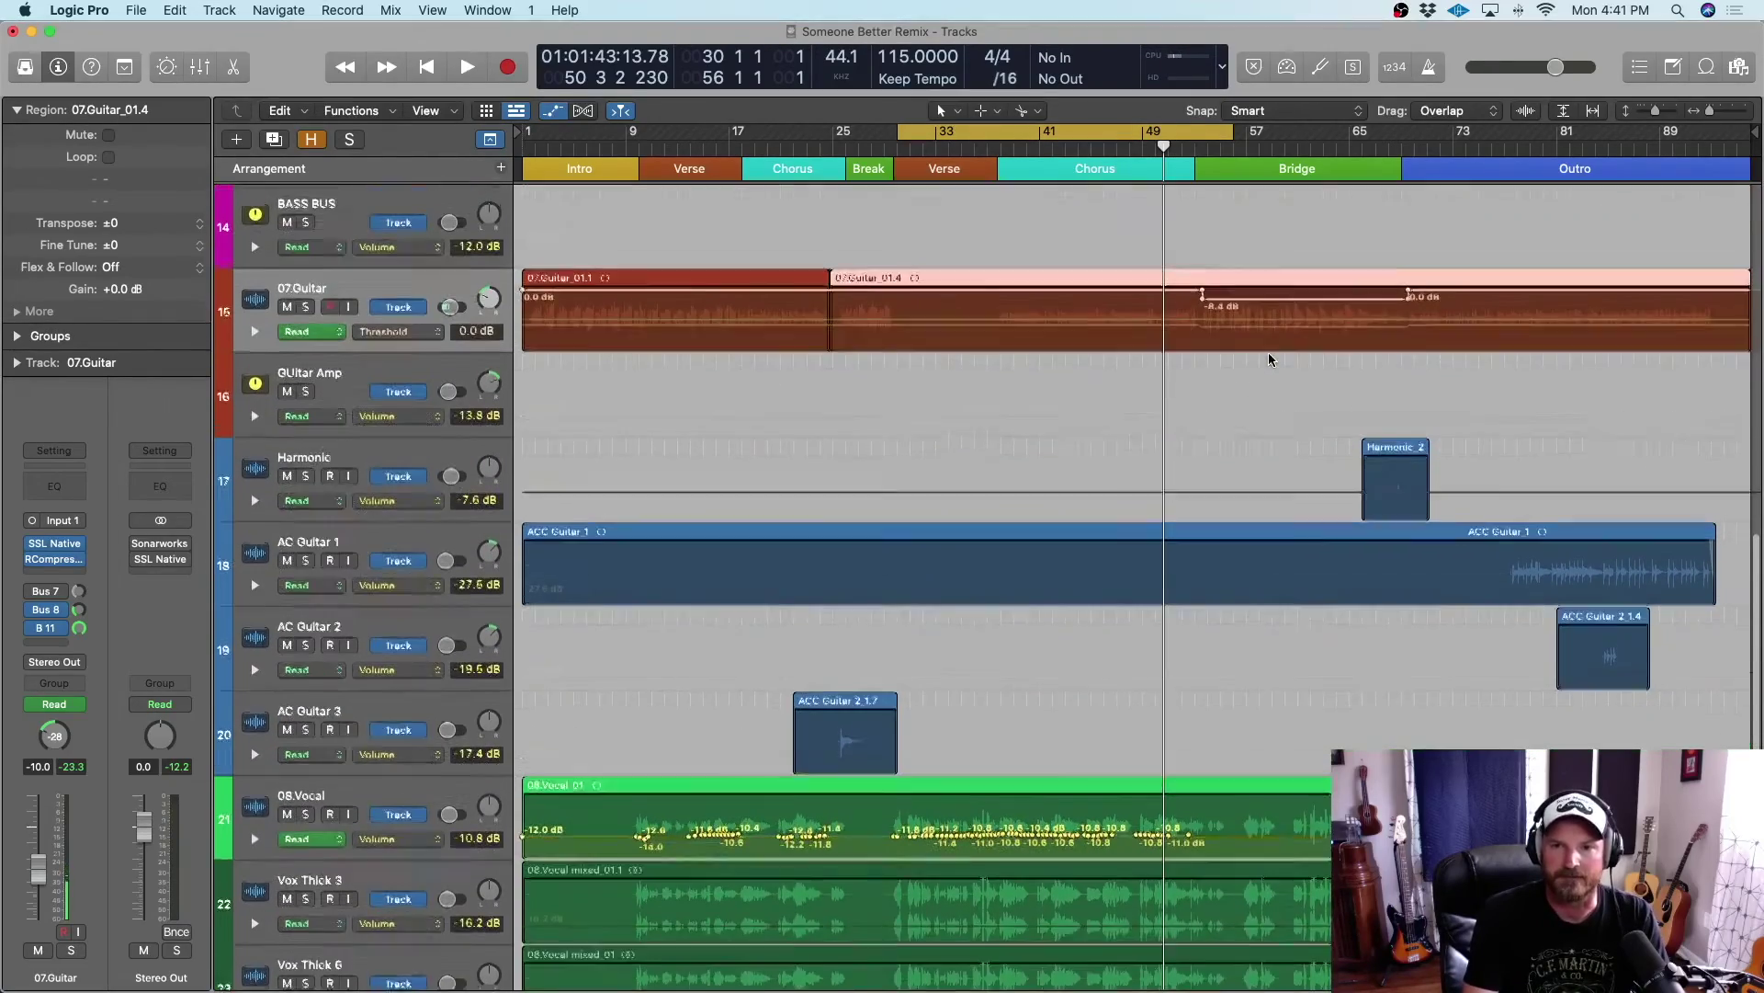
scroll(1127, 607, "down", 1)
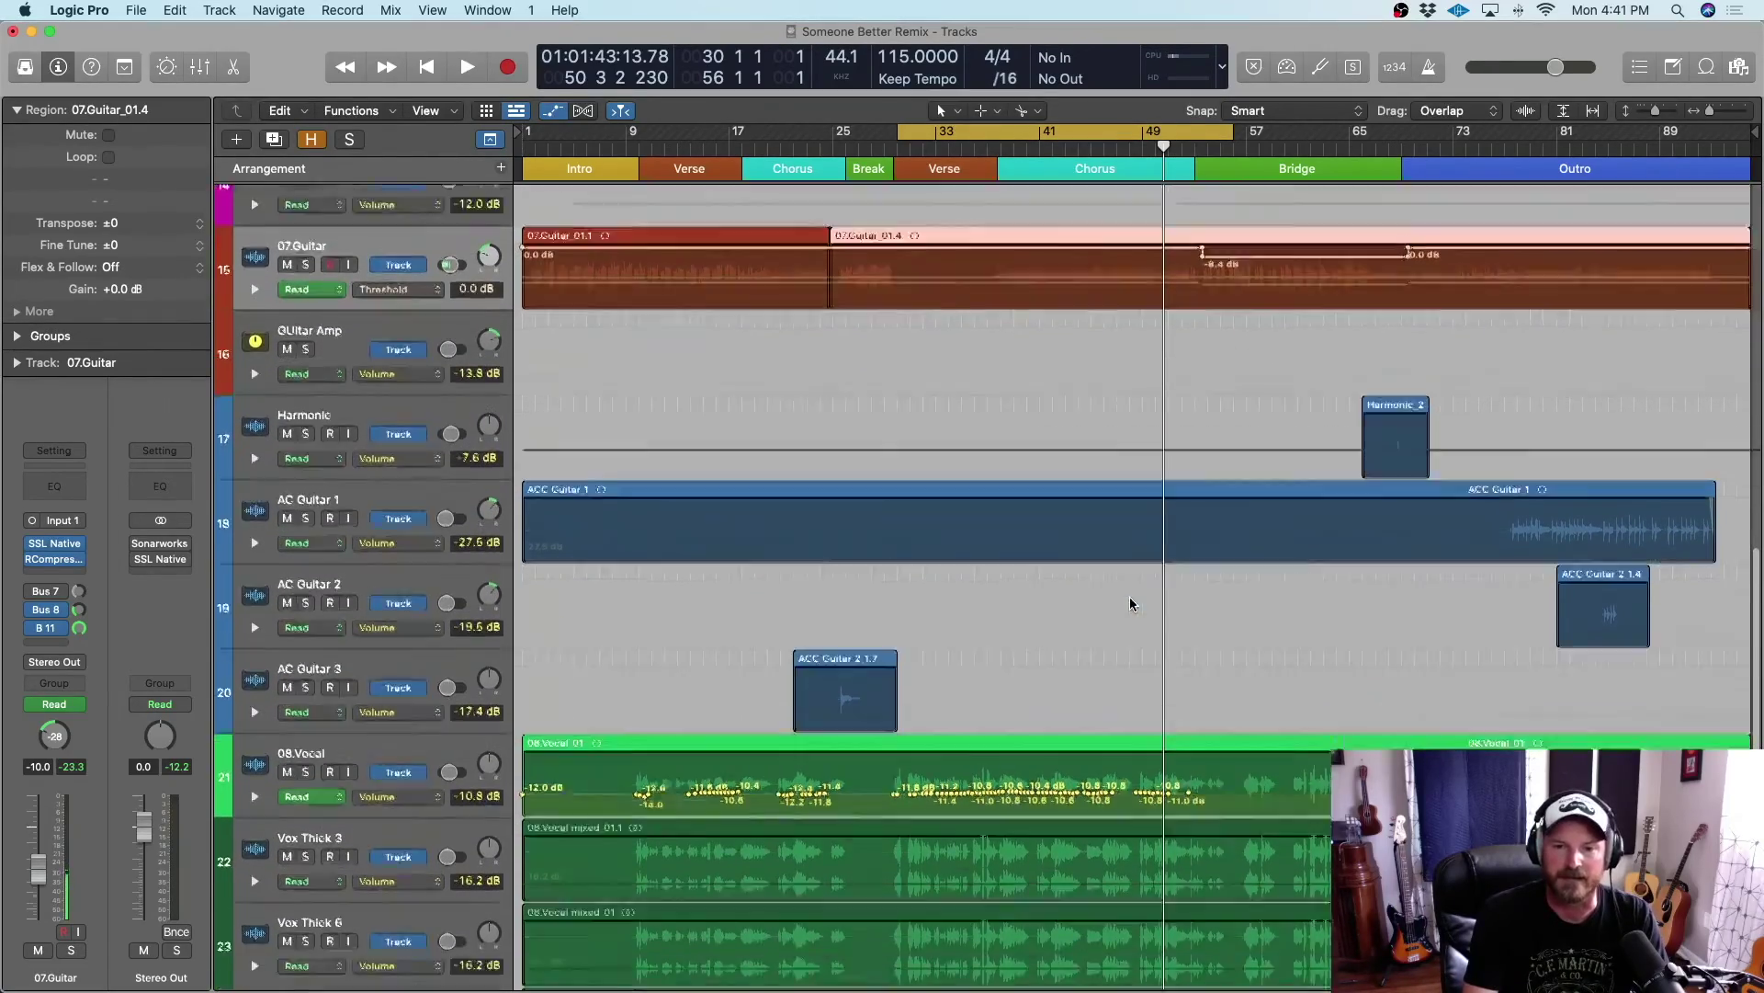
scroll(1131, 604, "down", 5)
left_click(364, 564)
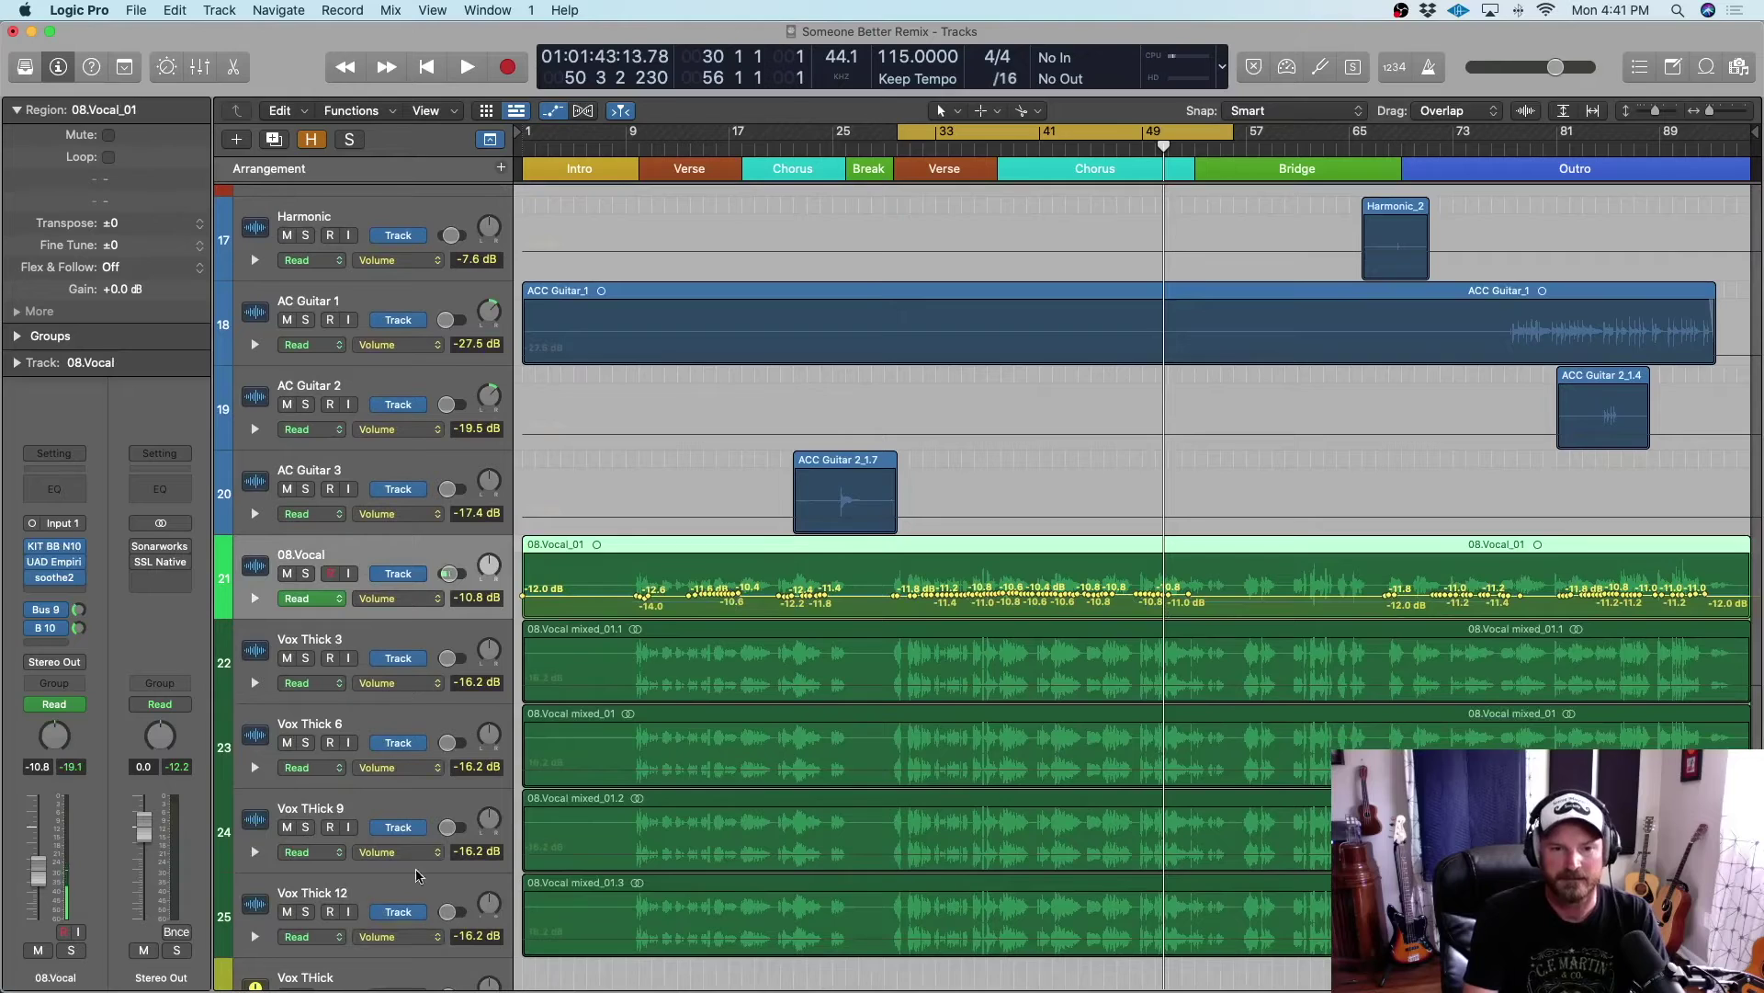
scroll(434, 919, "down", 1)
mouse_move(401, 990)
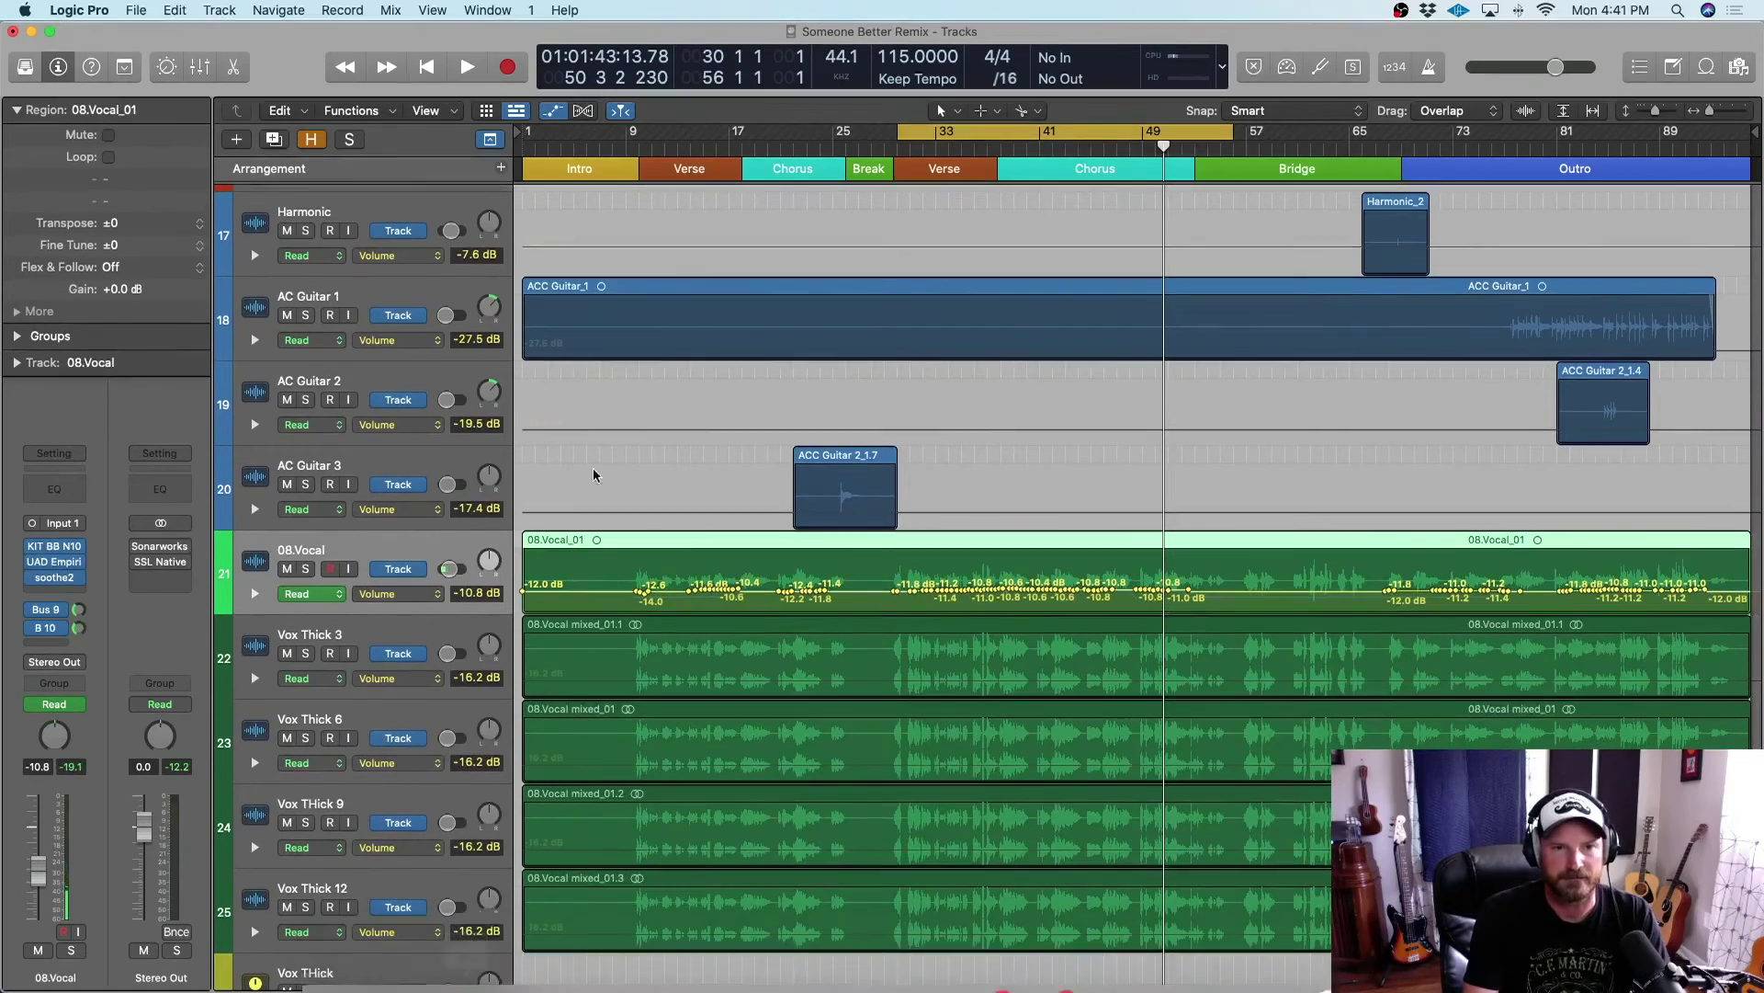
Insert the Waves Vocal Rider (m) plug-in in the next free audio effect slot of 08.Vocal
left_click(68, 593)
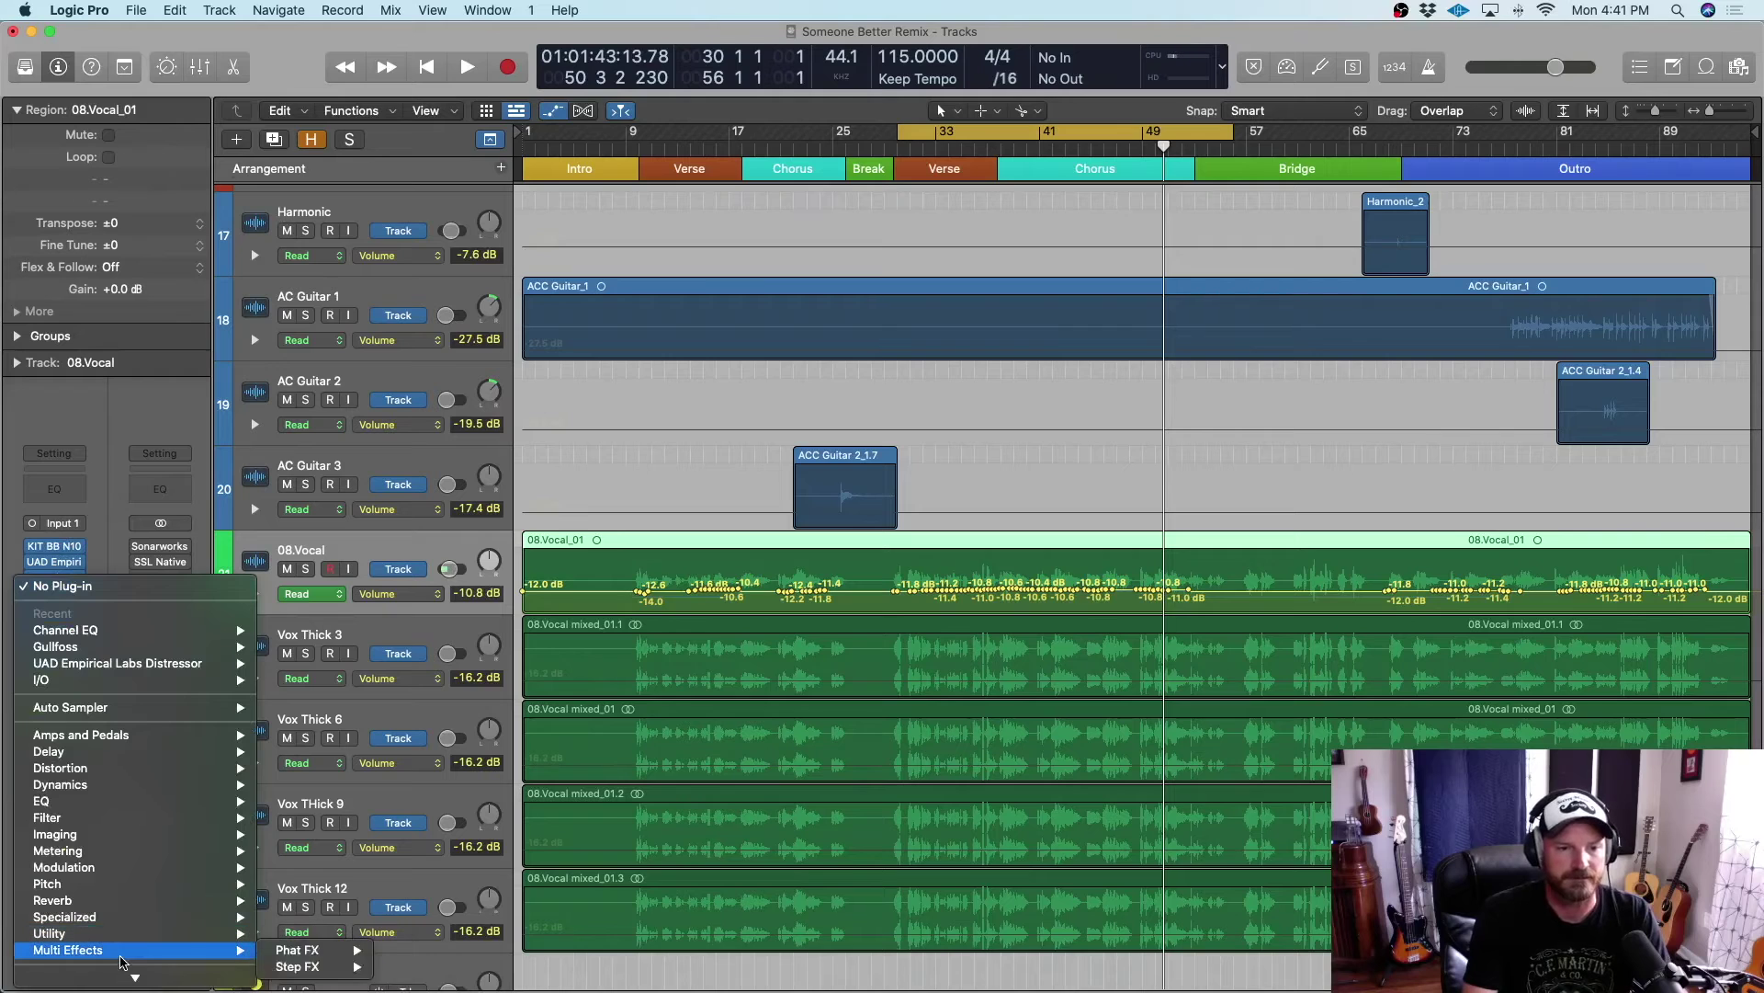
mouse_move(144, 978)
mouse_move(312, 978)
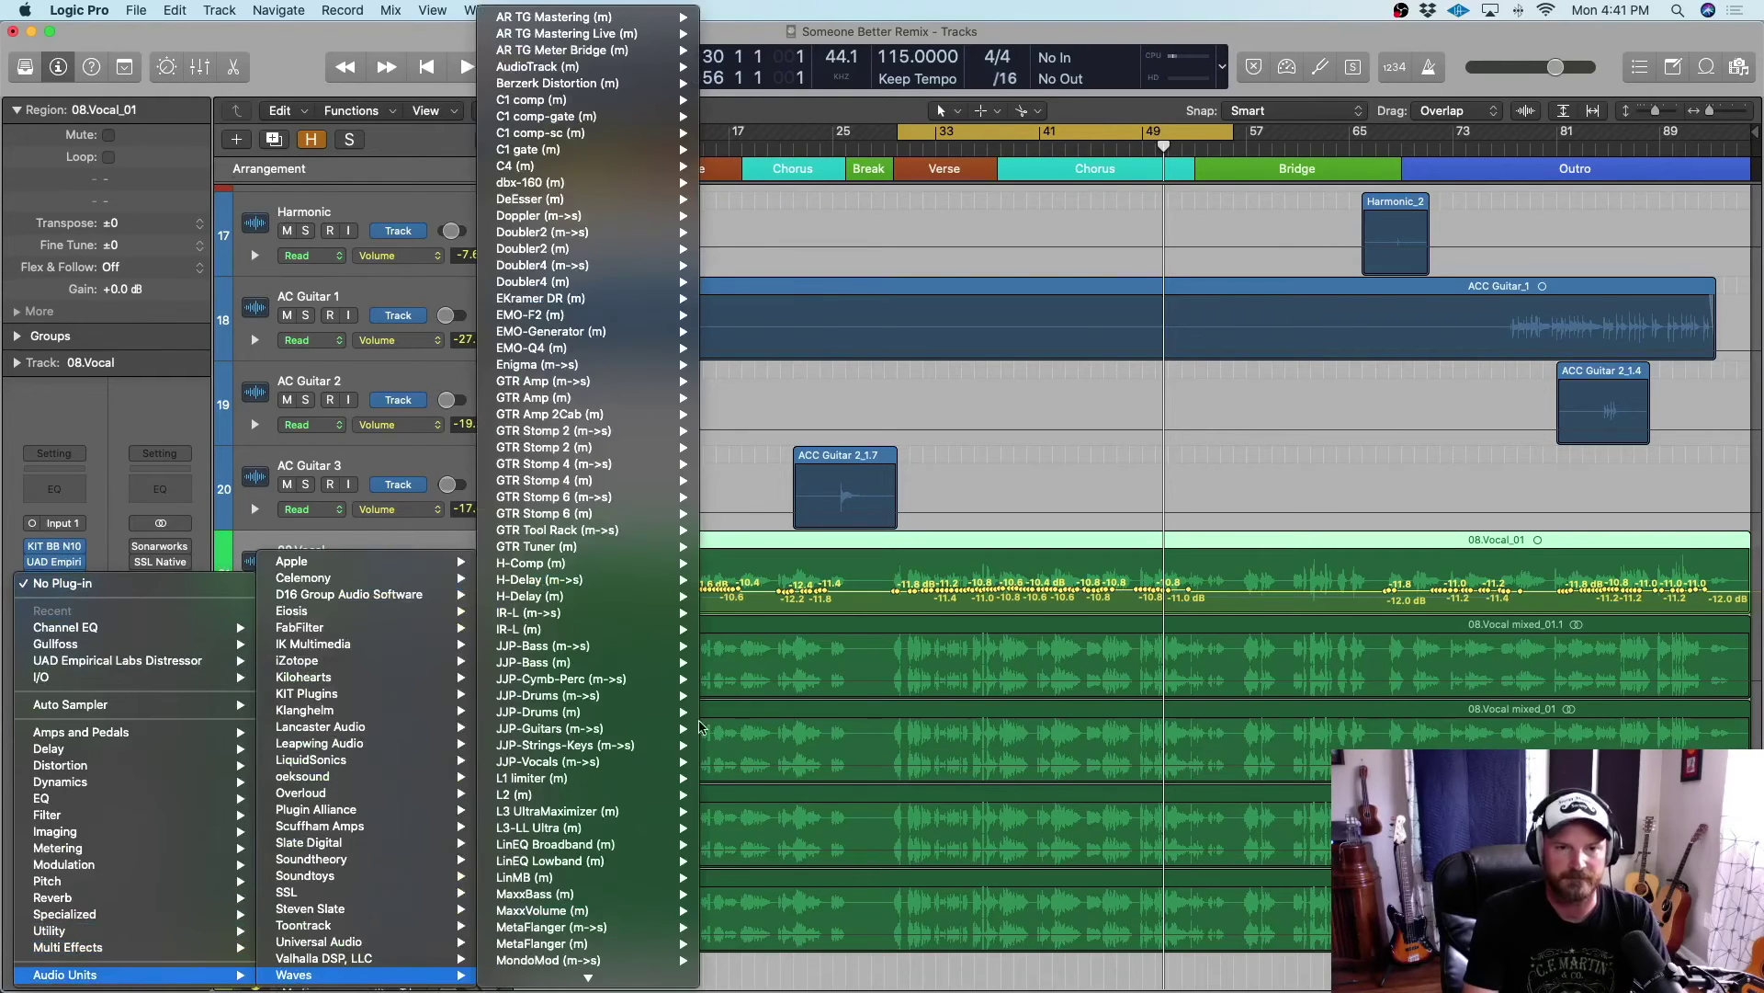
scroll(644, 728, "down", 10)
mouse_move(662, 727)
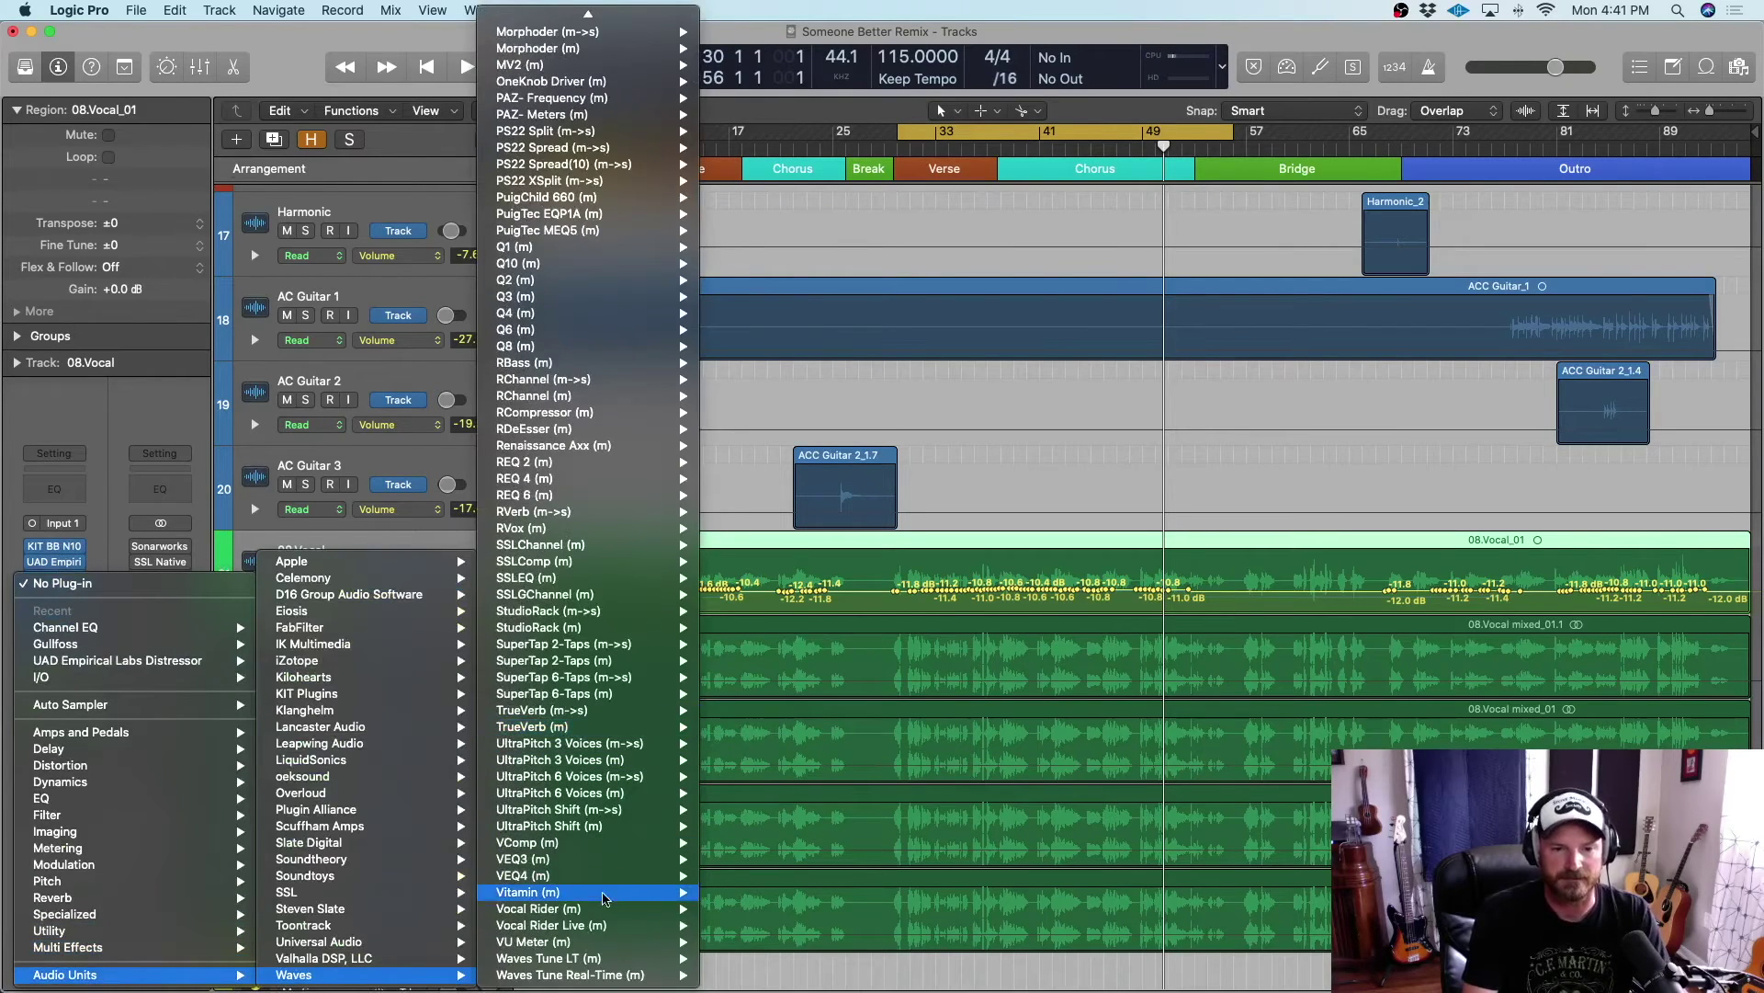
left_click(869, 468)
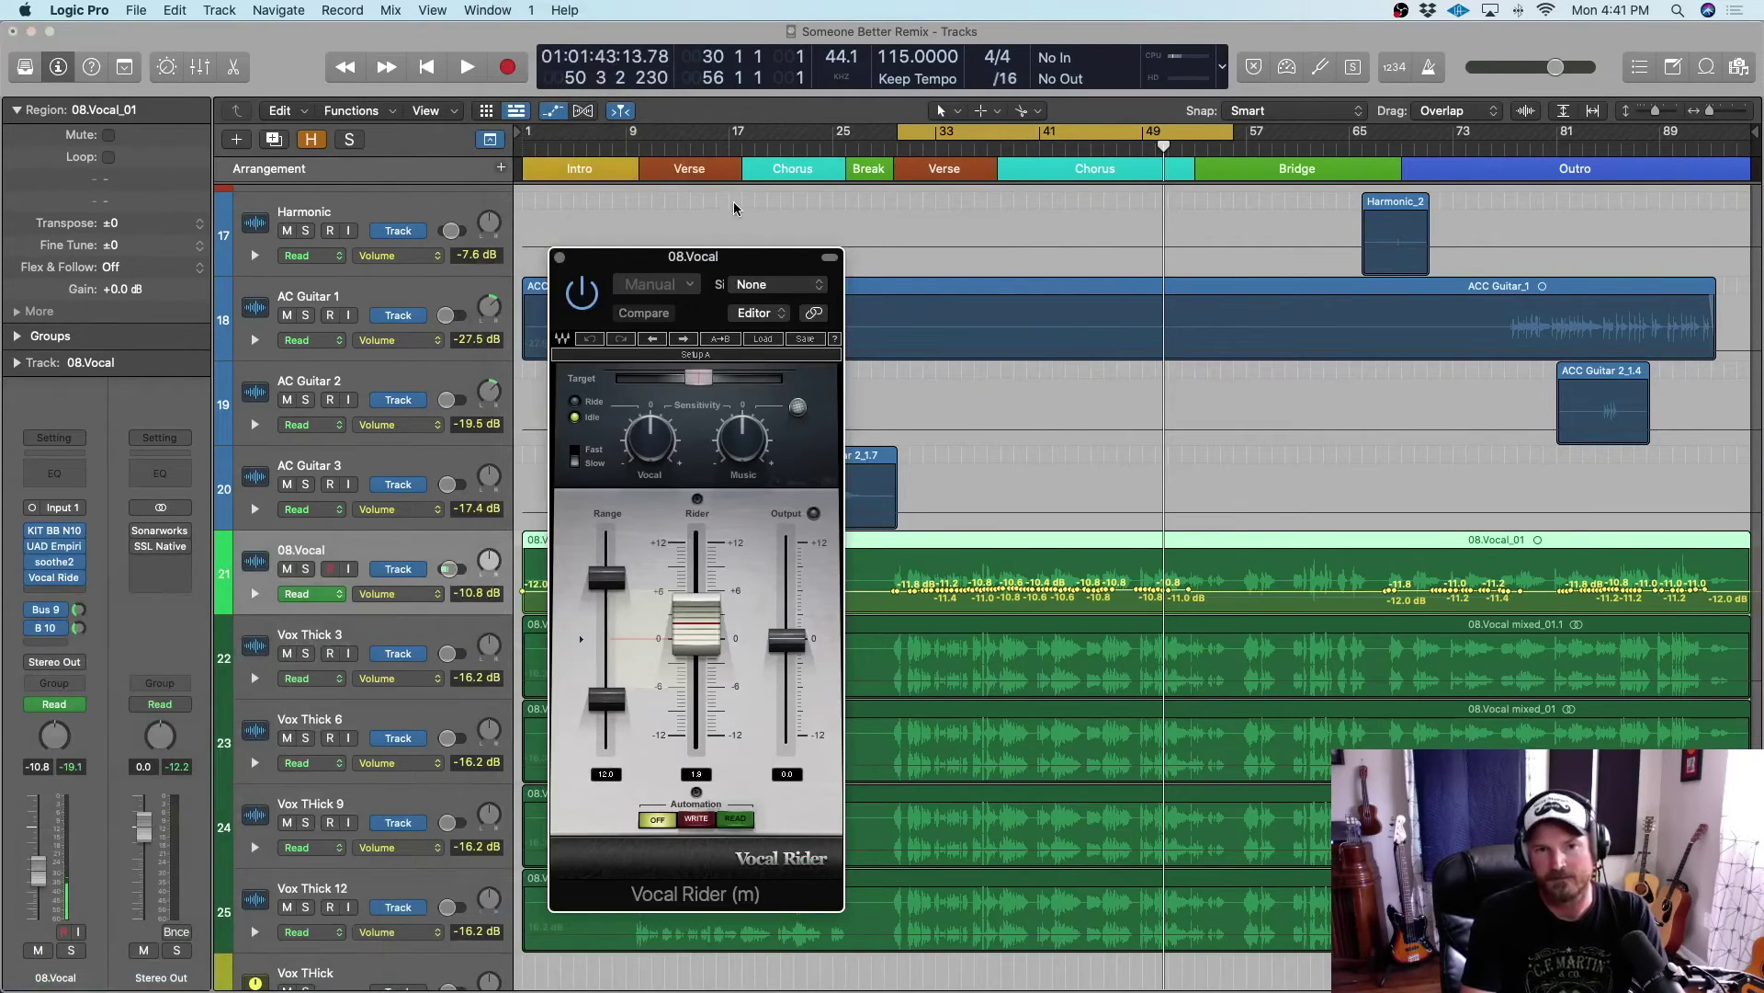
left_click_drag(738, 264, 694, 166)
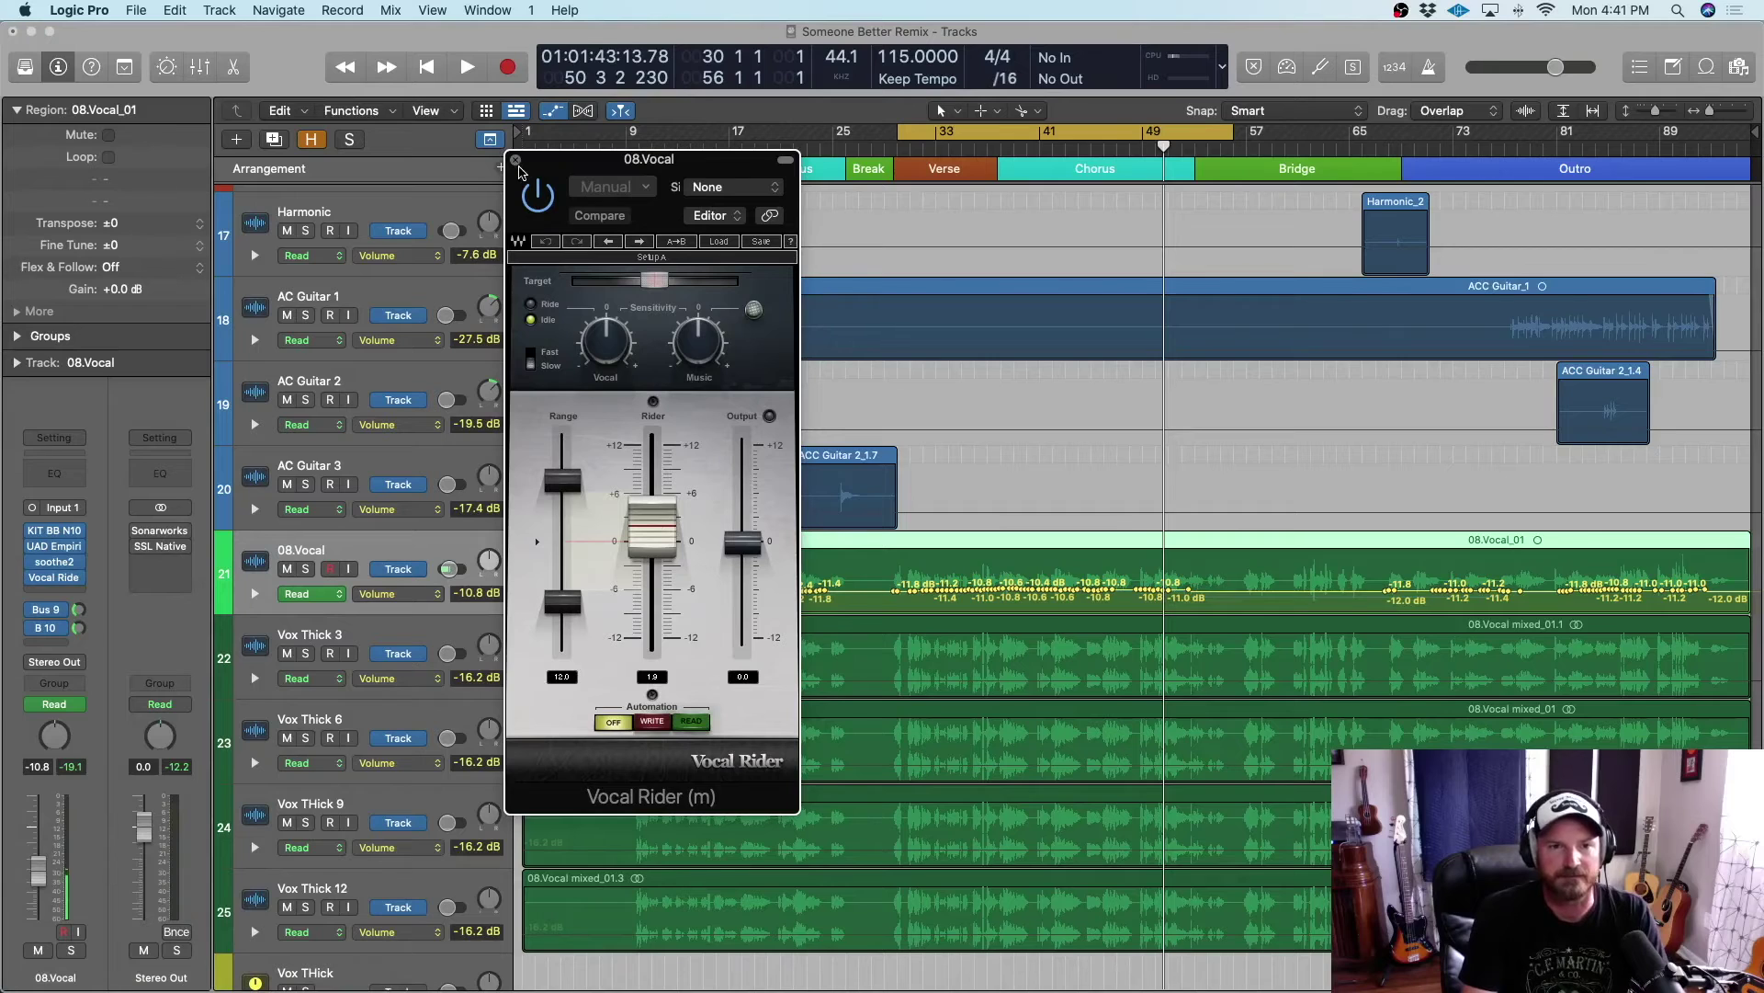
Close the Vocal Rider window and remove the plug-in from 08.Vocal
left_click(517, 162)
left_click(78, 583)
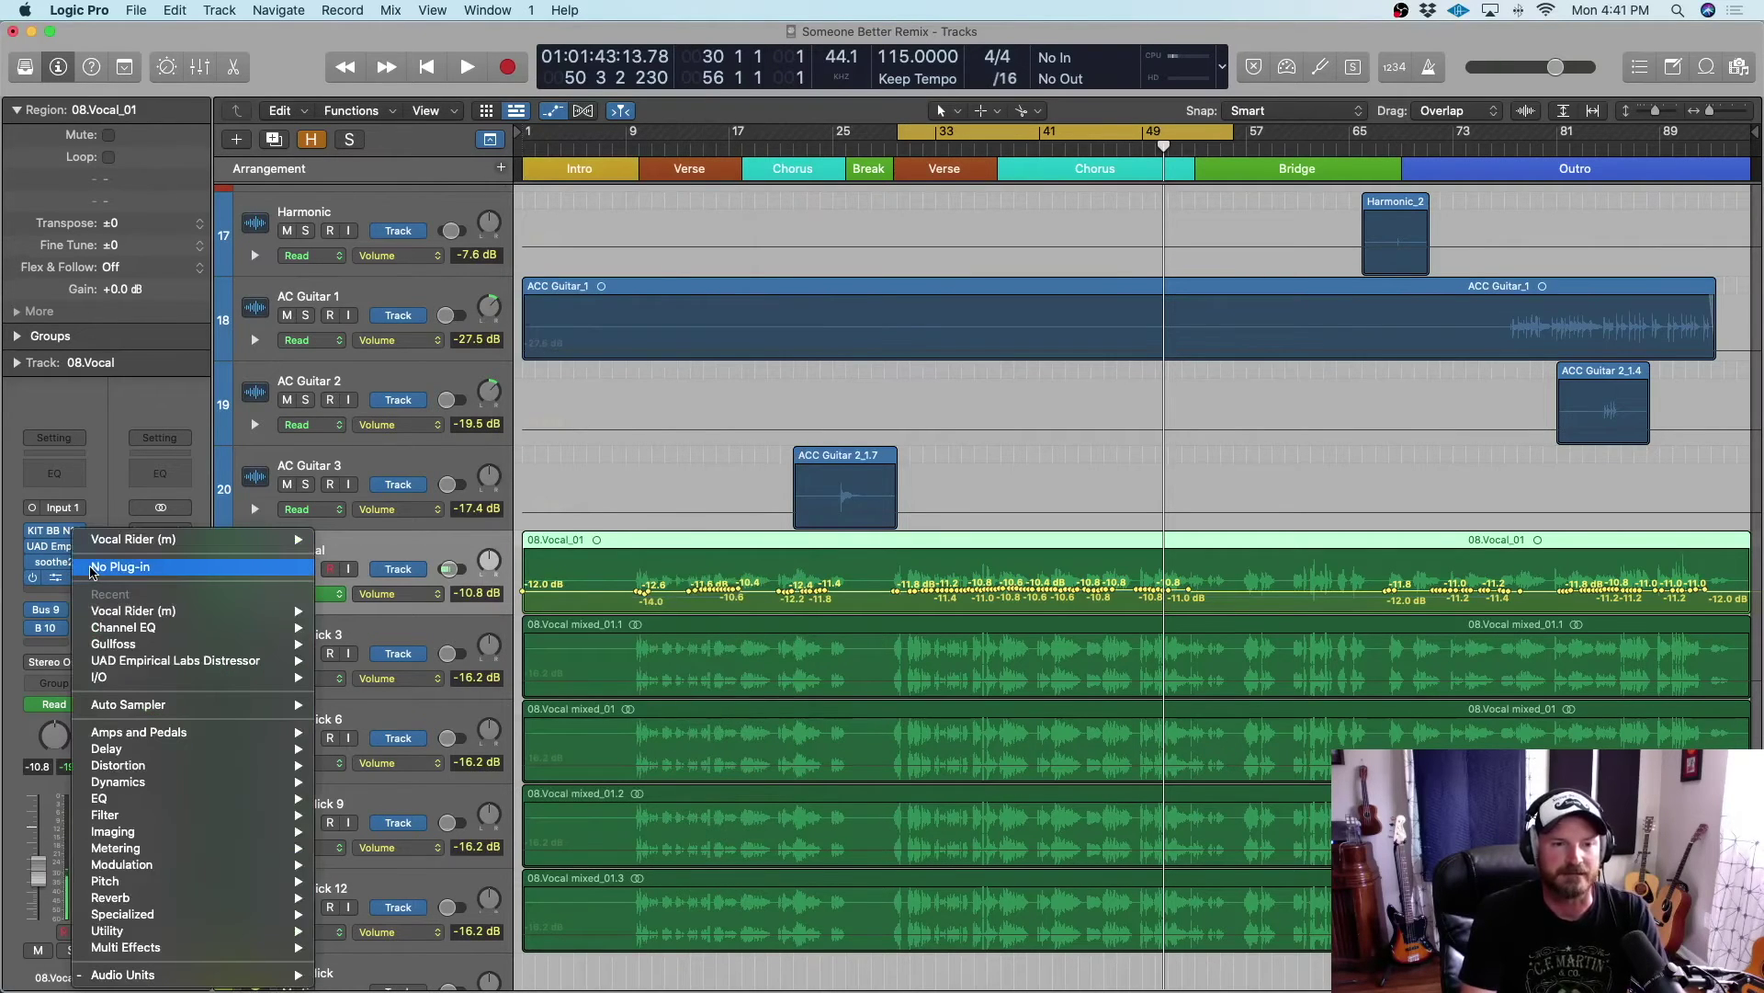
left_click(119, 567)
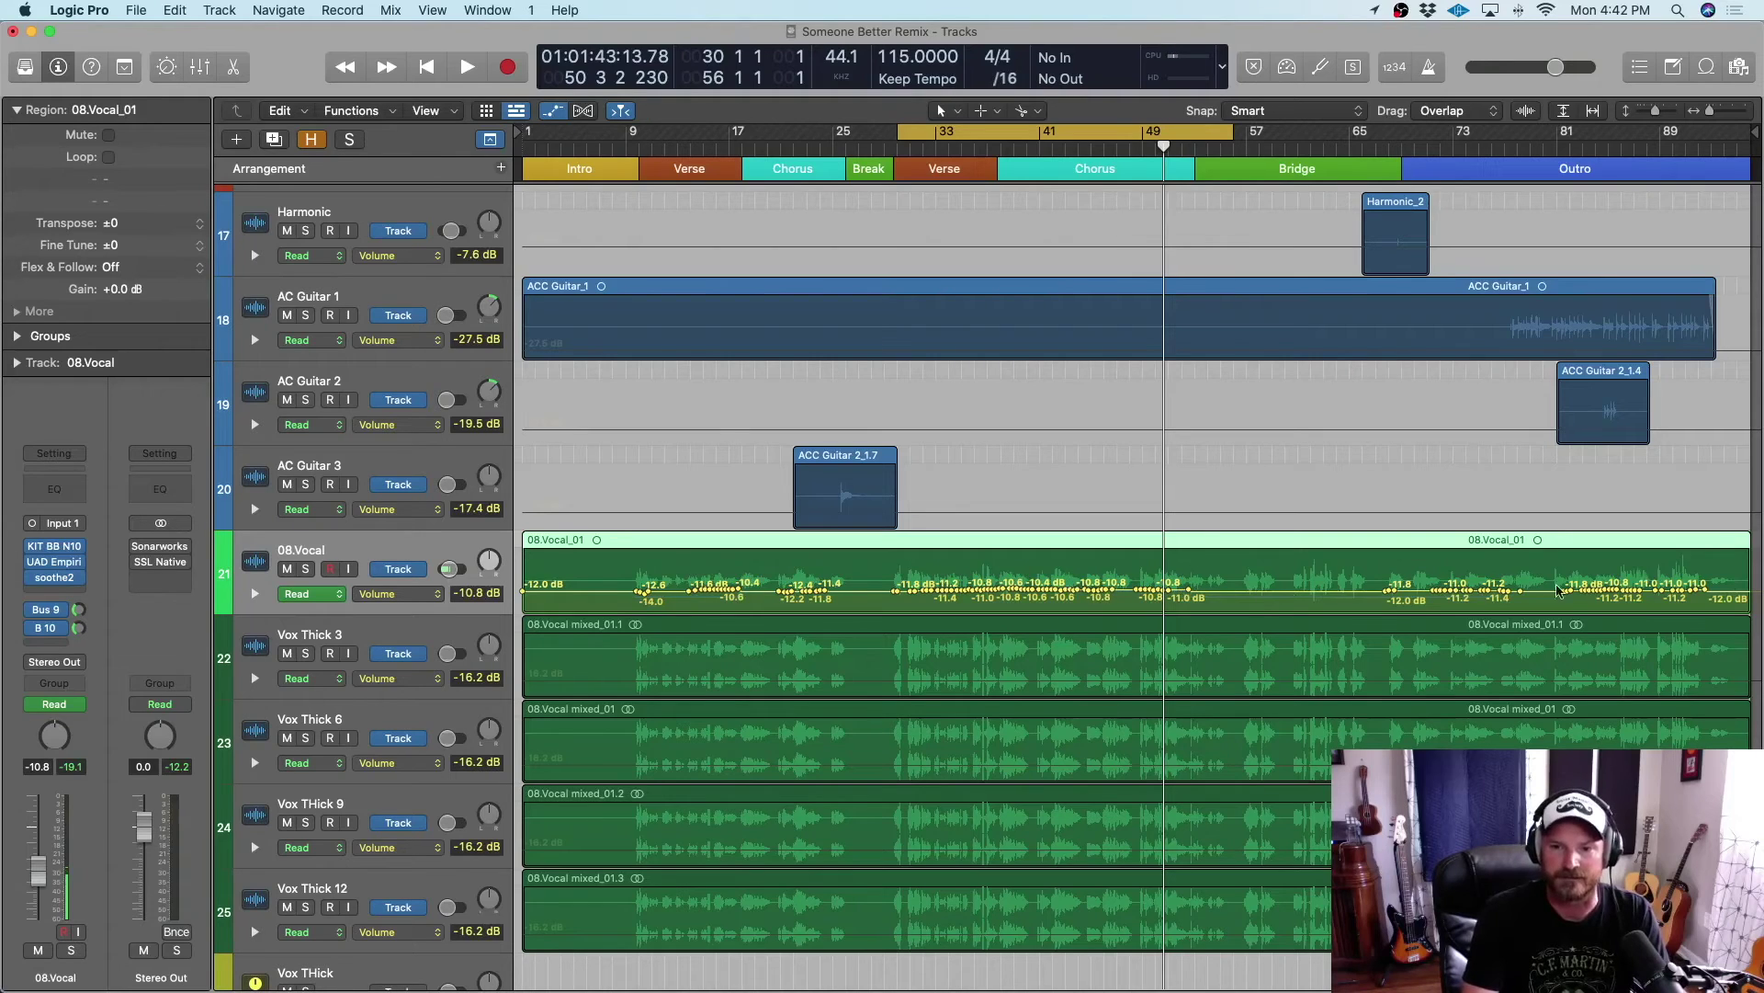
Hide the track automation and show the mixer
scroll(725, 595, "down", 10)
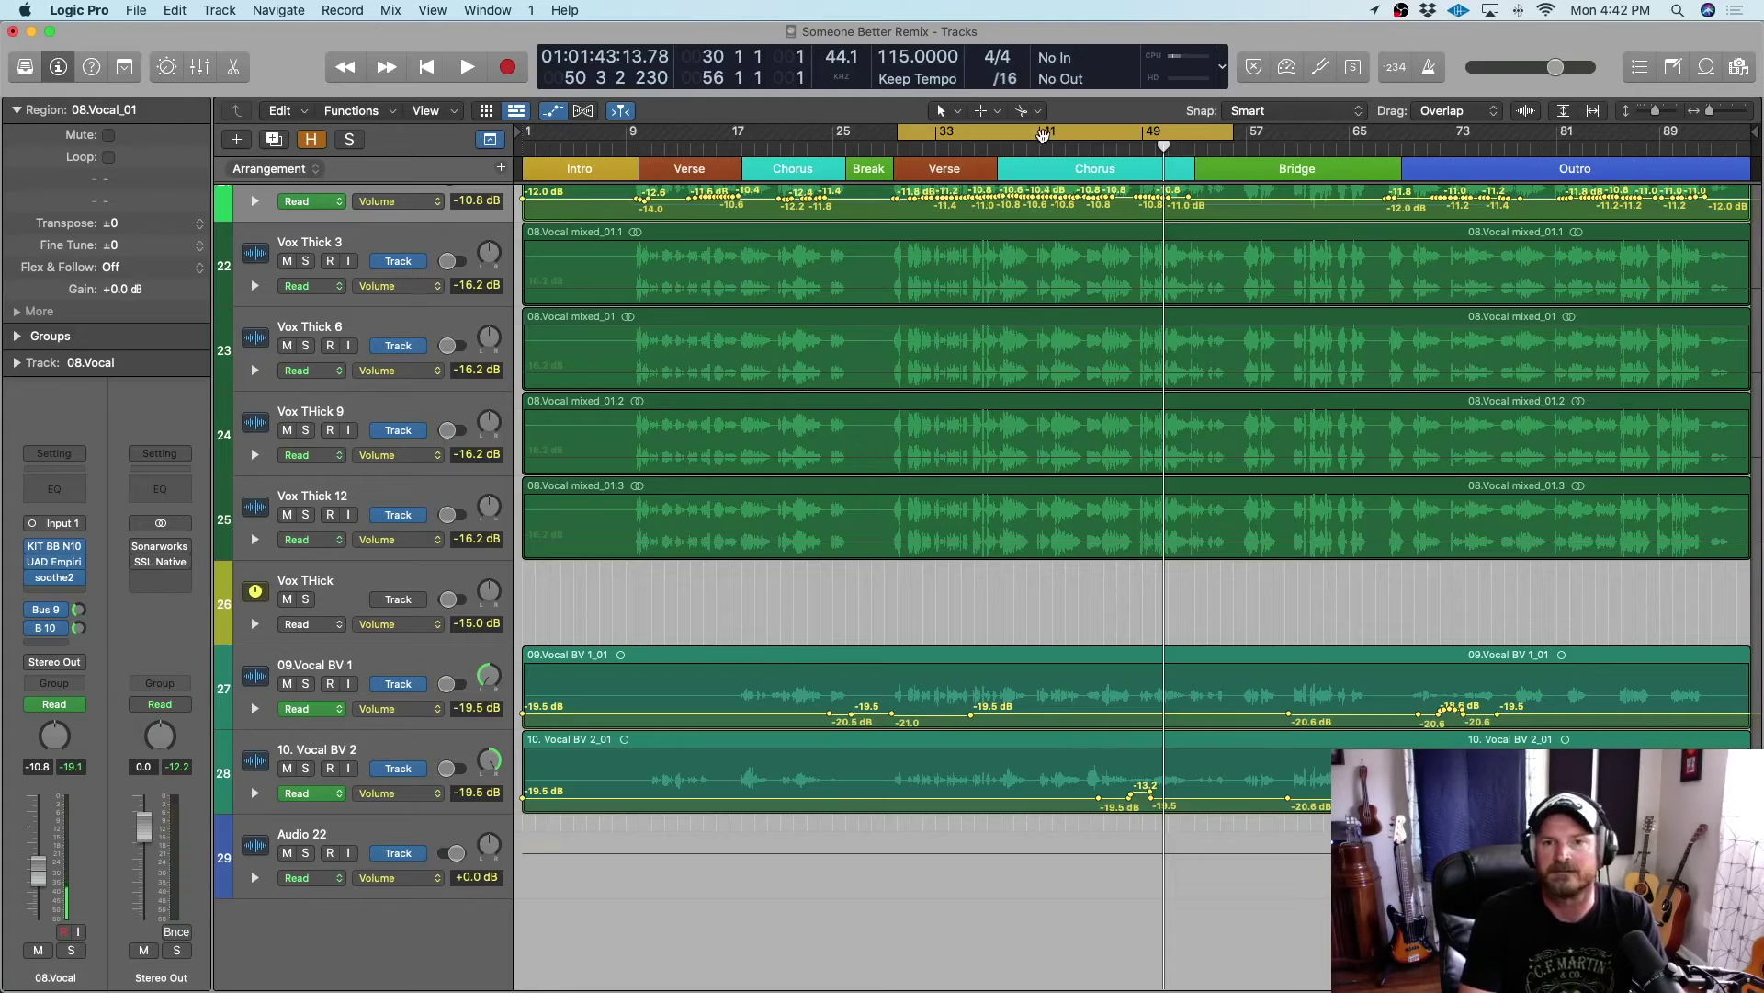
left_click(555, 112)
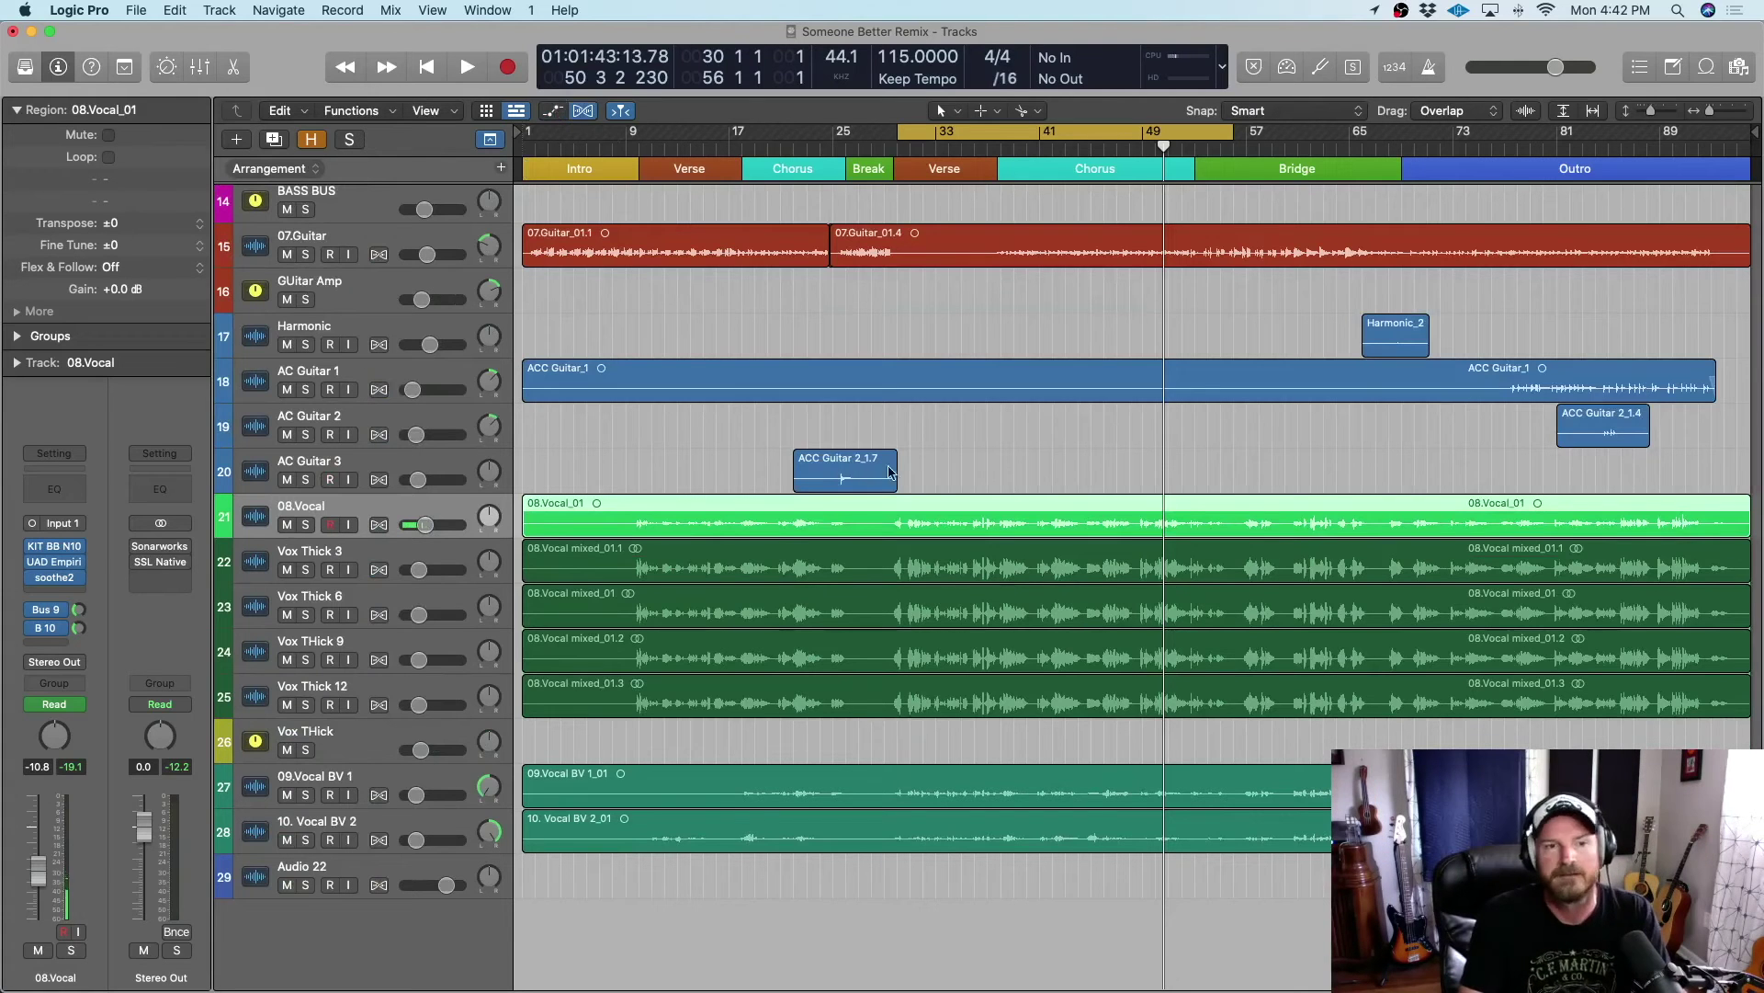
left_click(200, 67)
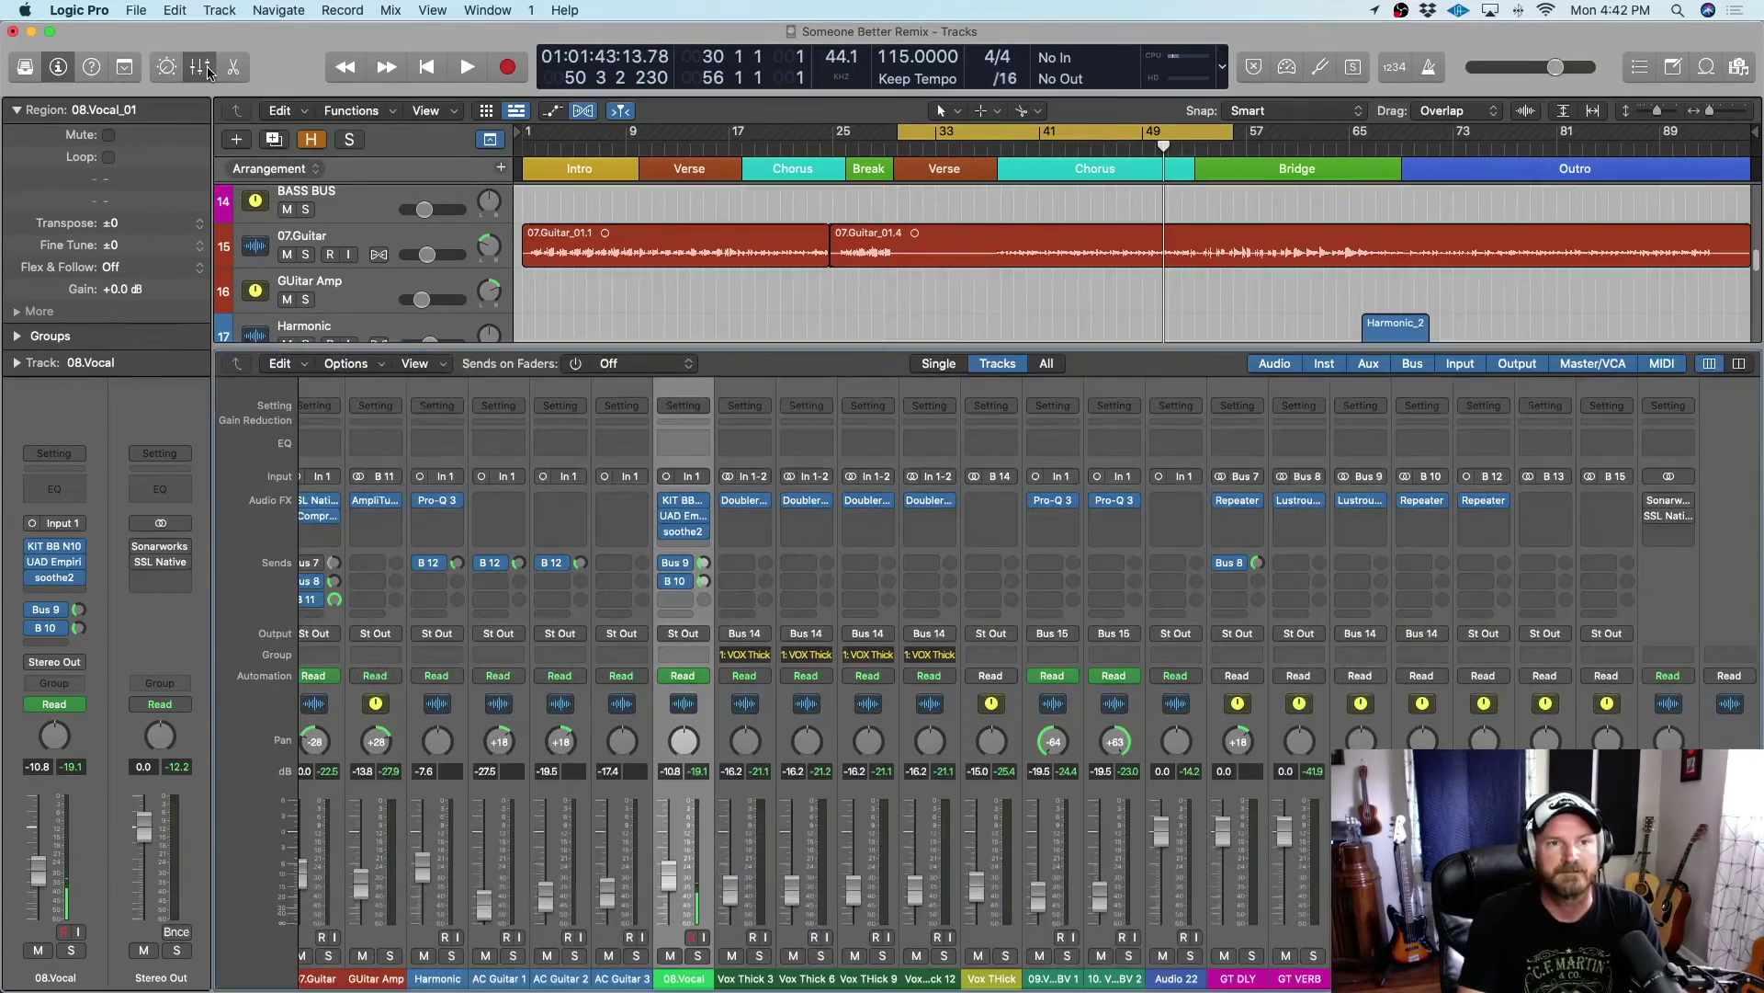
Open Sonarworks Reference 4 on Stereo Out to inspect its headphone calibration, bypass it and close its window
mouse_move(1676, 511)
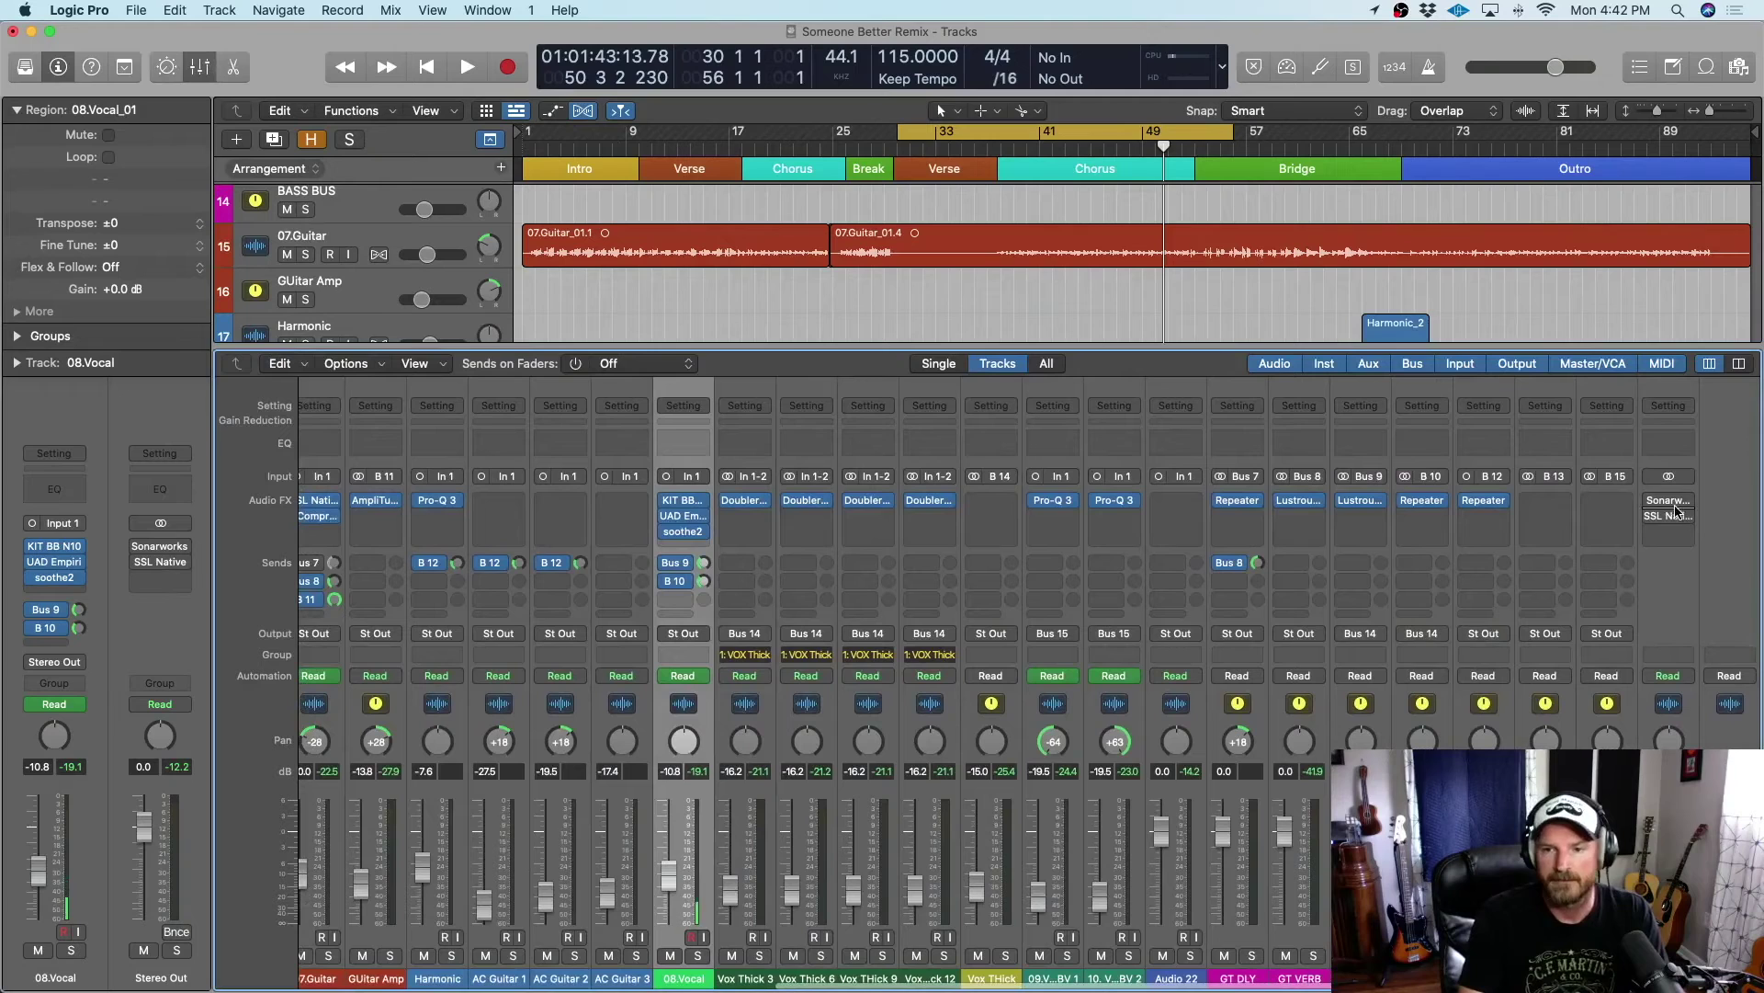
left_click(1675, 508)
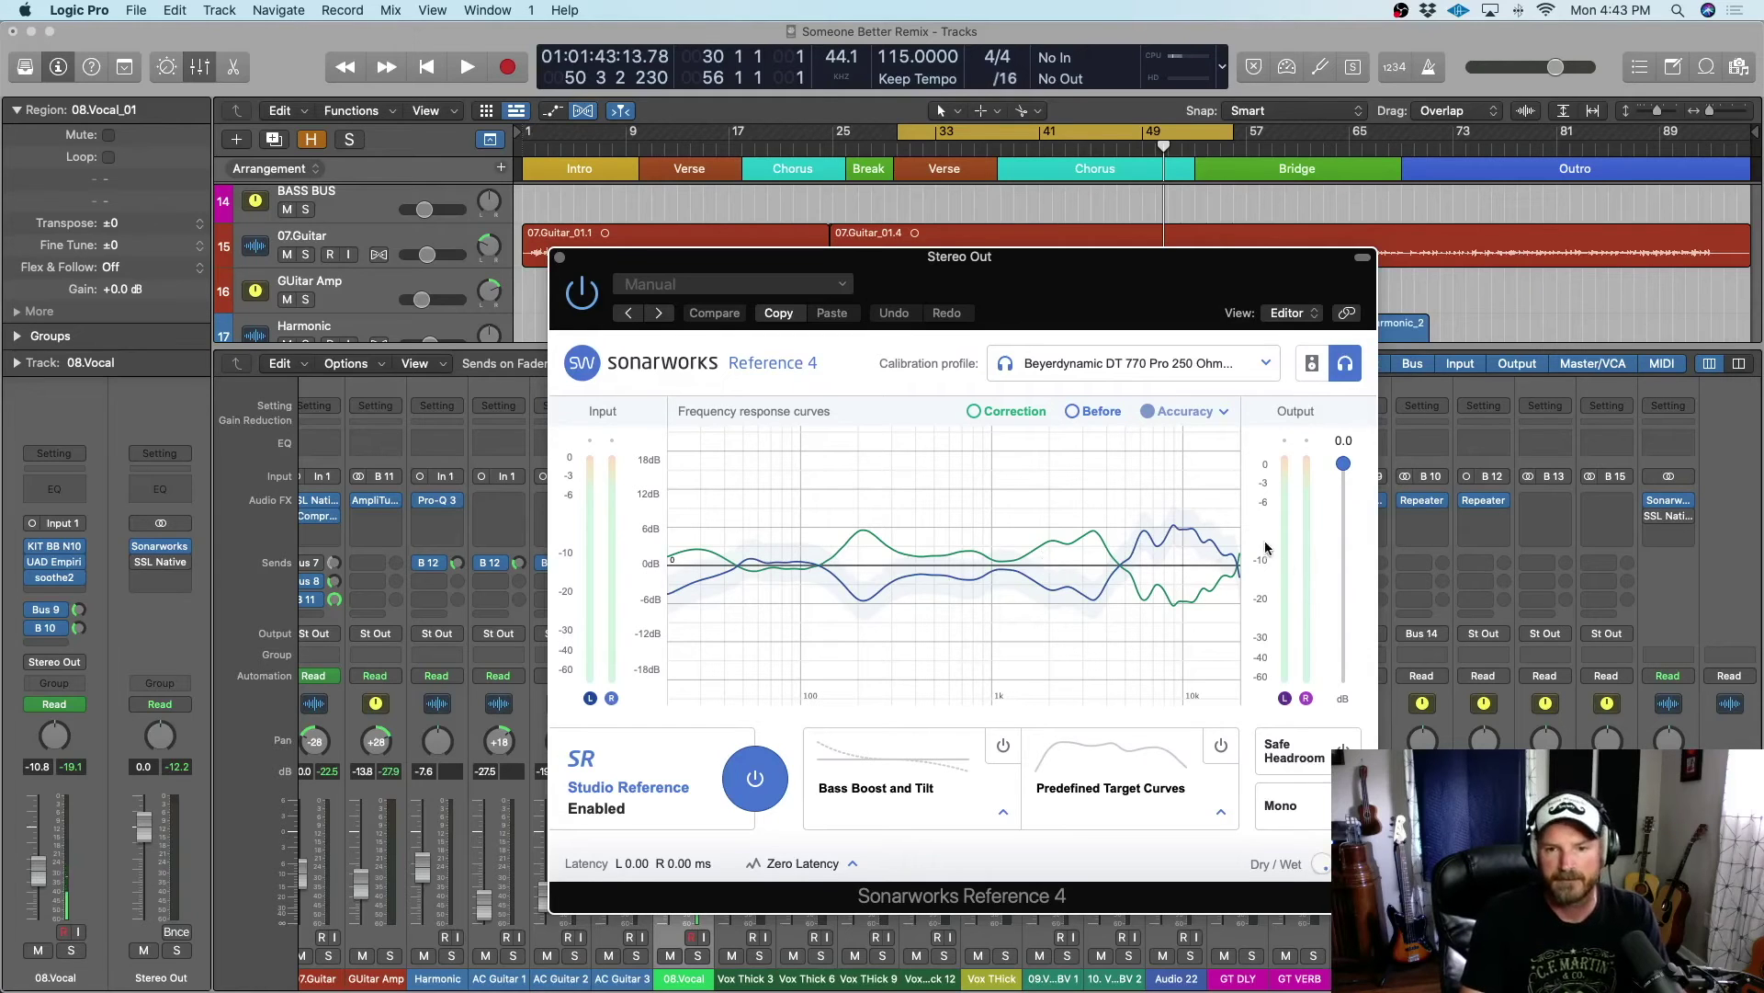
left_click(589, 299)
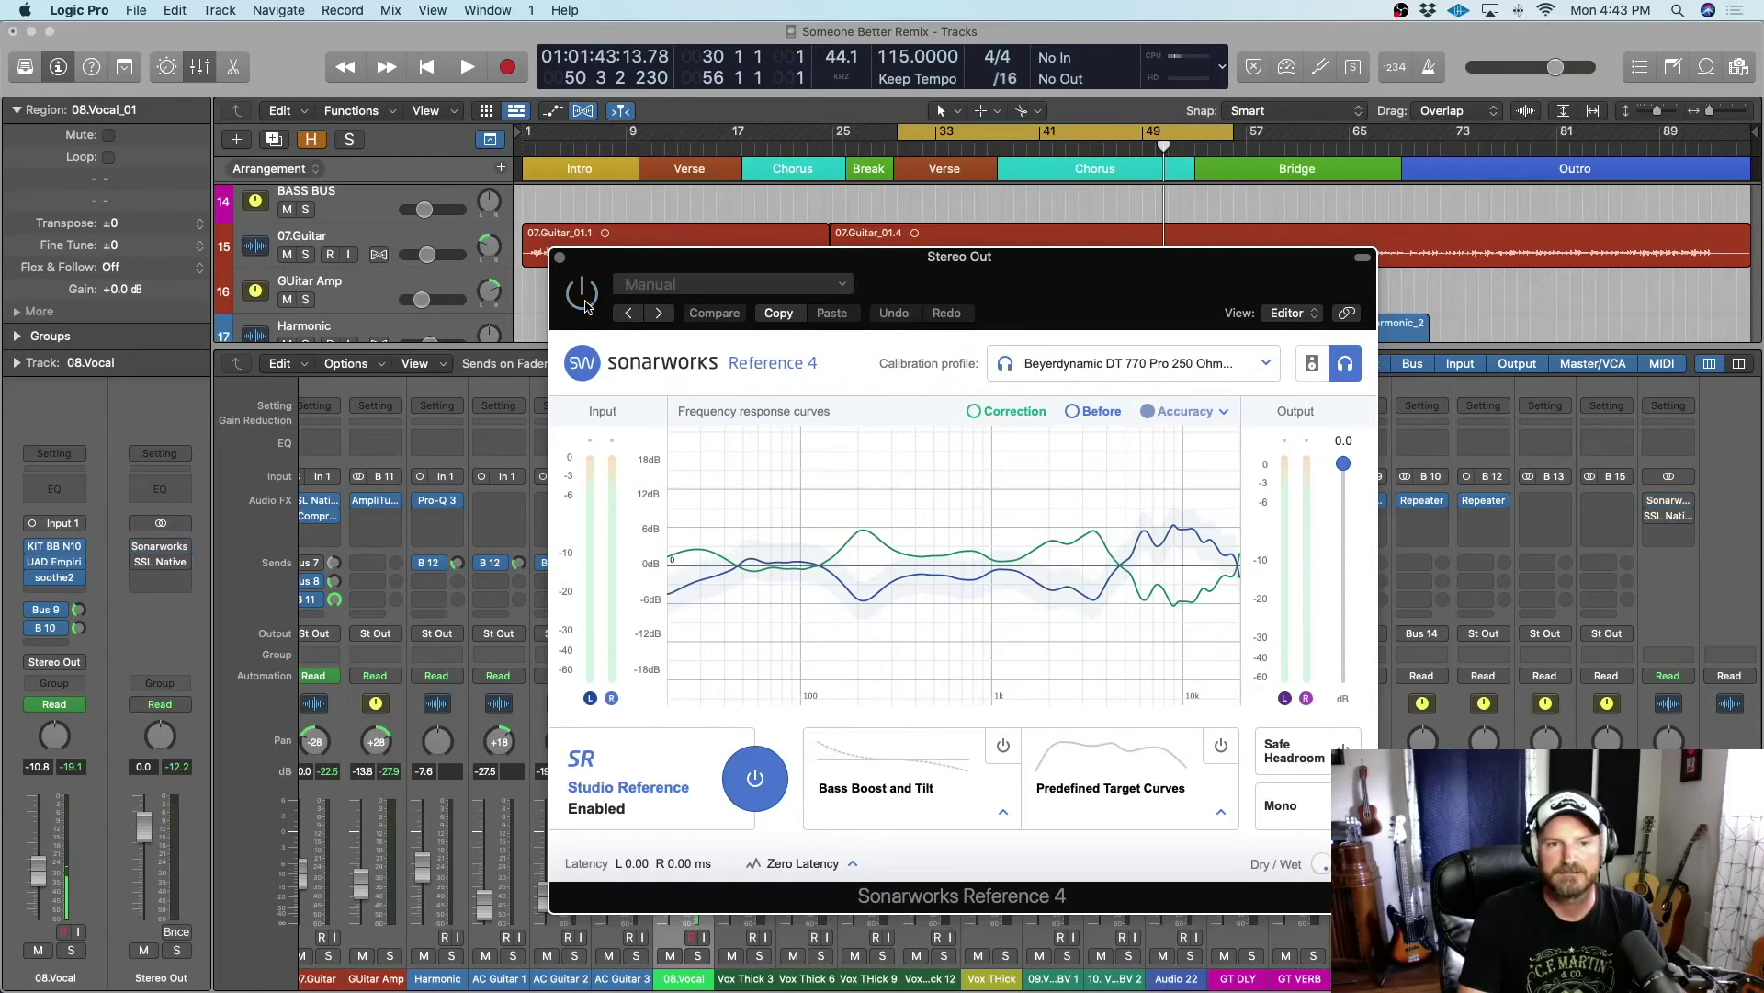
left_click(561, 259)
Open the SSL Native Bus Compressor v6 on Stereo Out, enable it, audition the chorus and close its window
mouse_move(1684, 524)
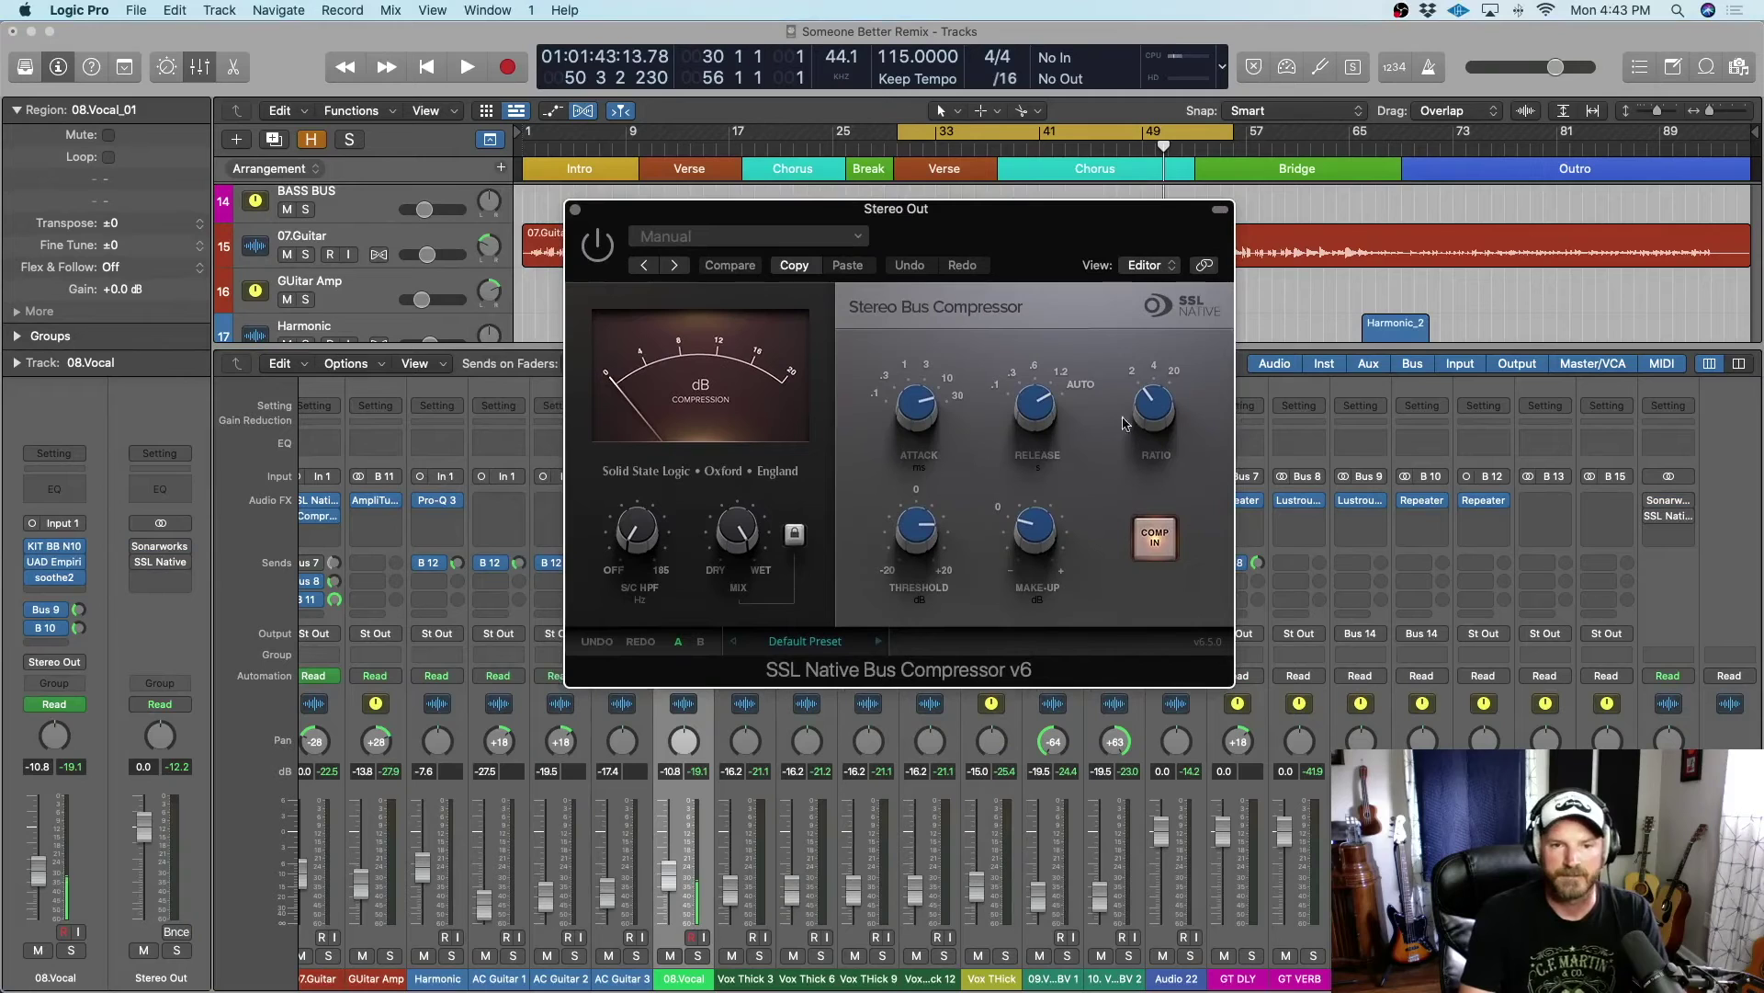
left_click_drag(1017, 249, 1094, 431)
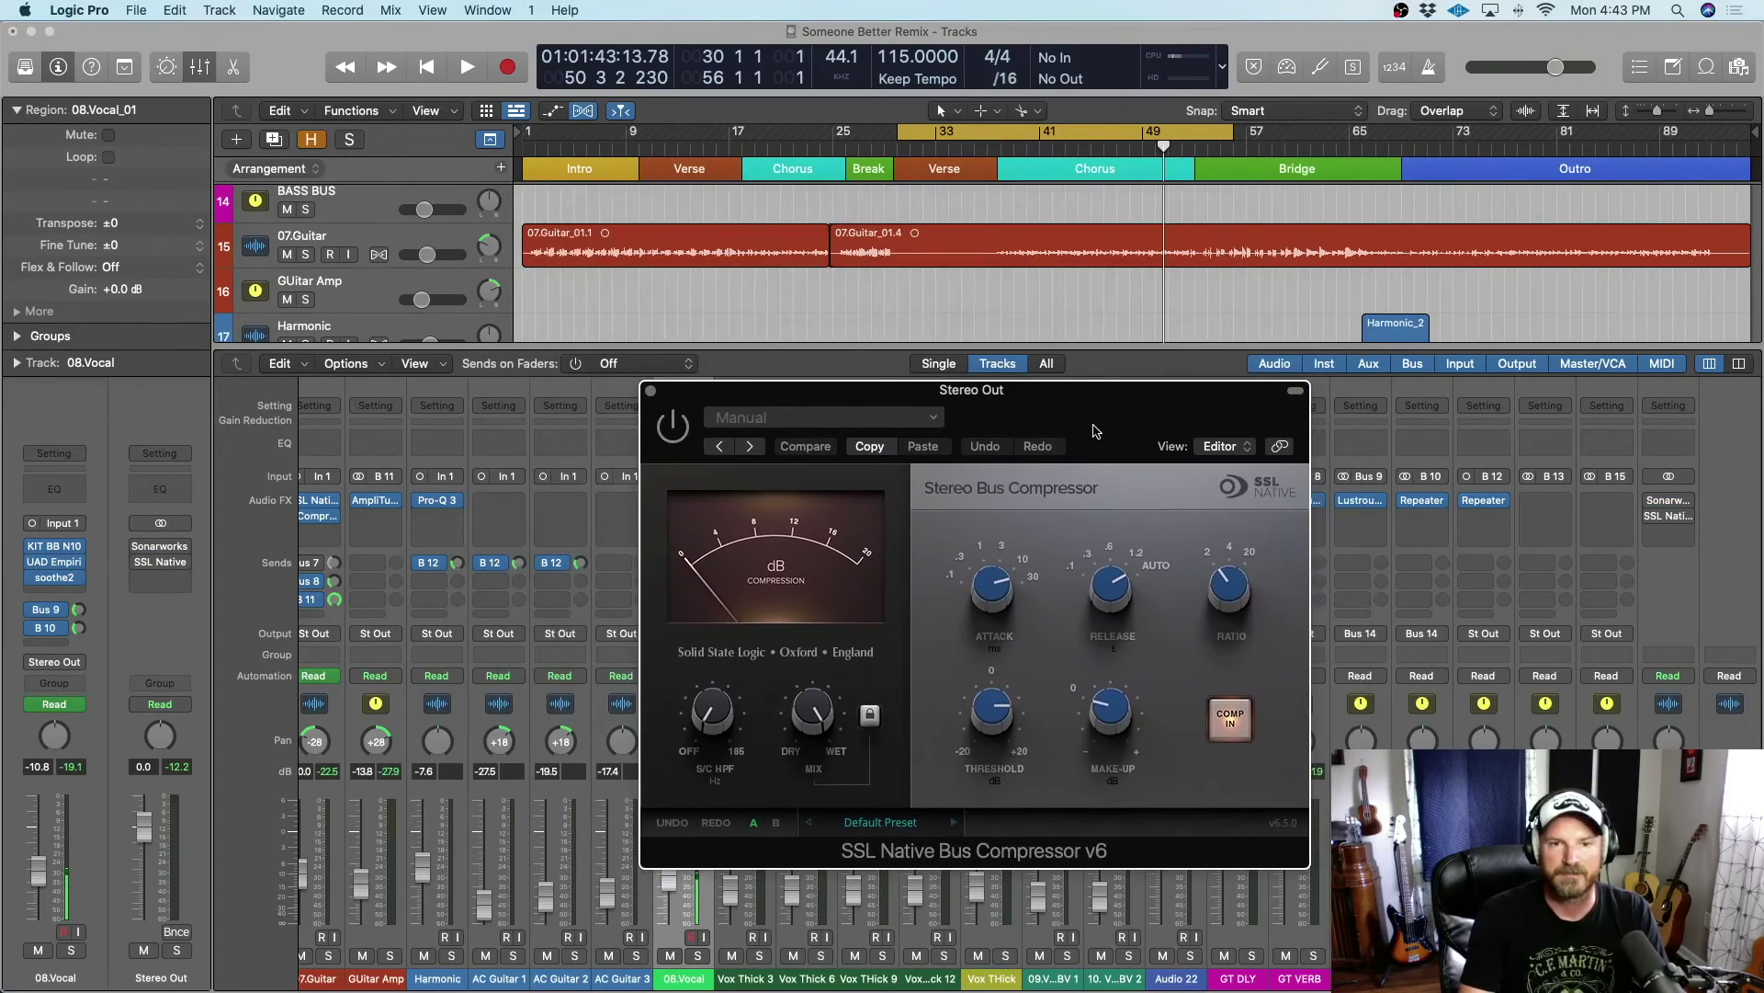
left_click(468, 68)
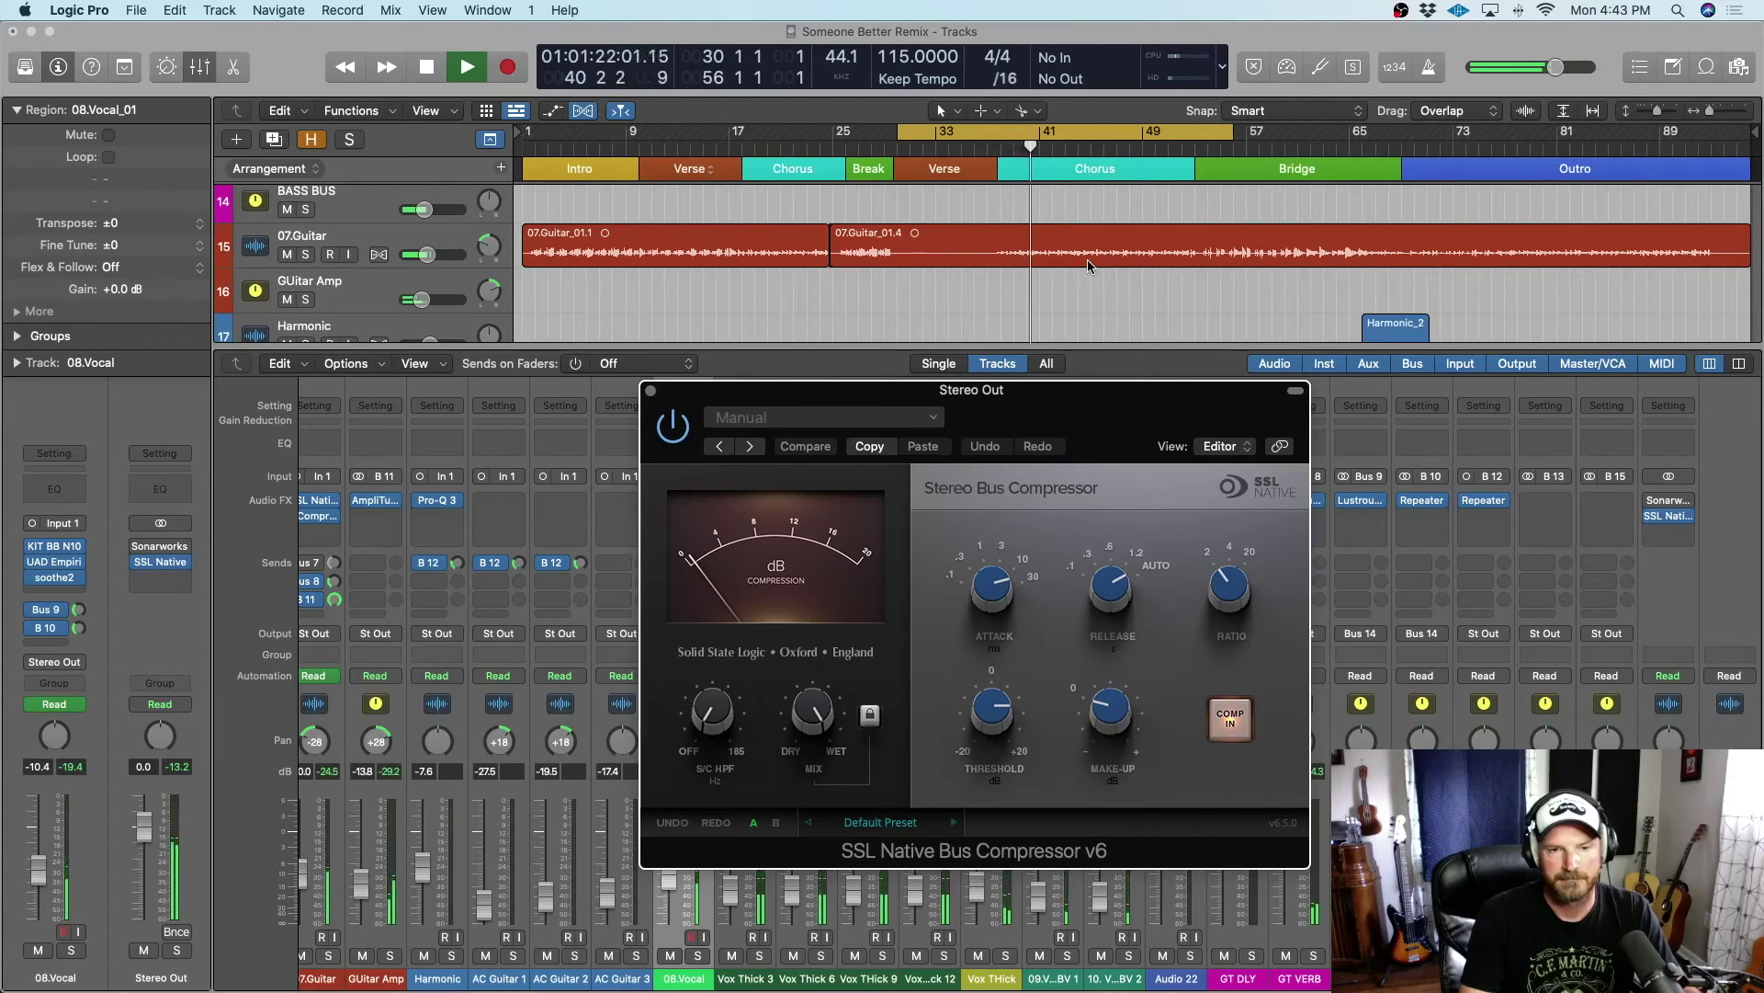
key("space")
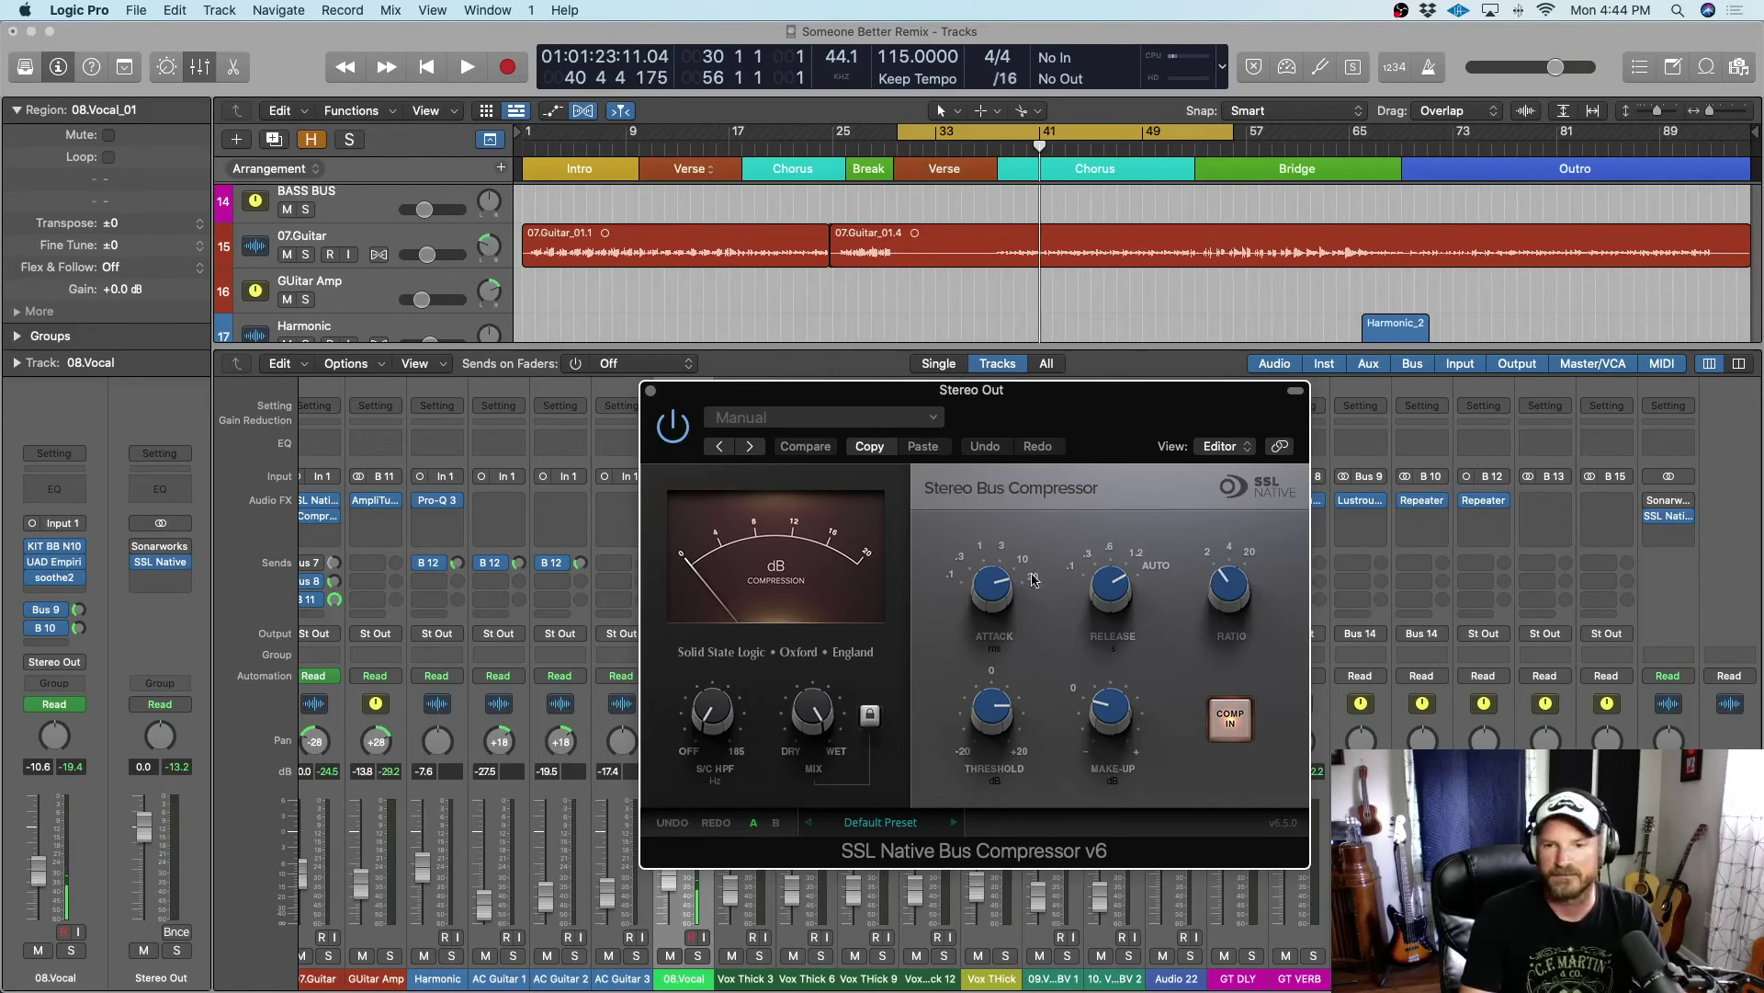
left_click(651, 393)
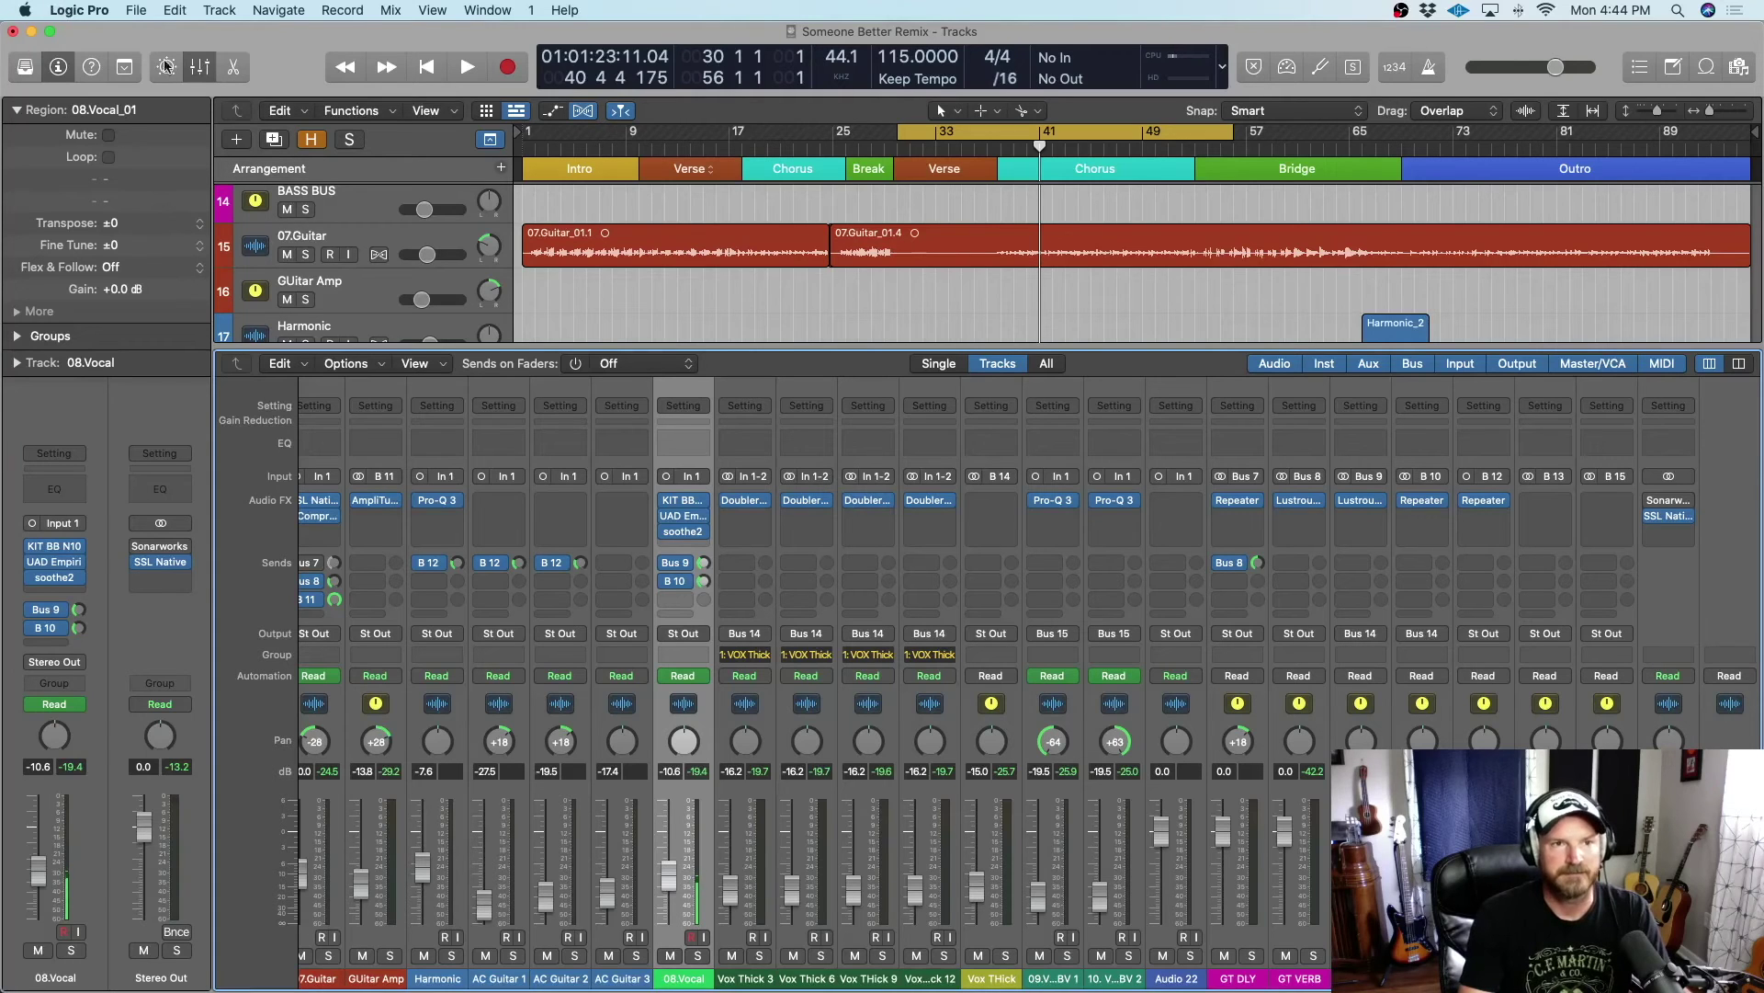
Hide the mixer and turn off the cycle range
left_click(198, 65)
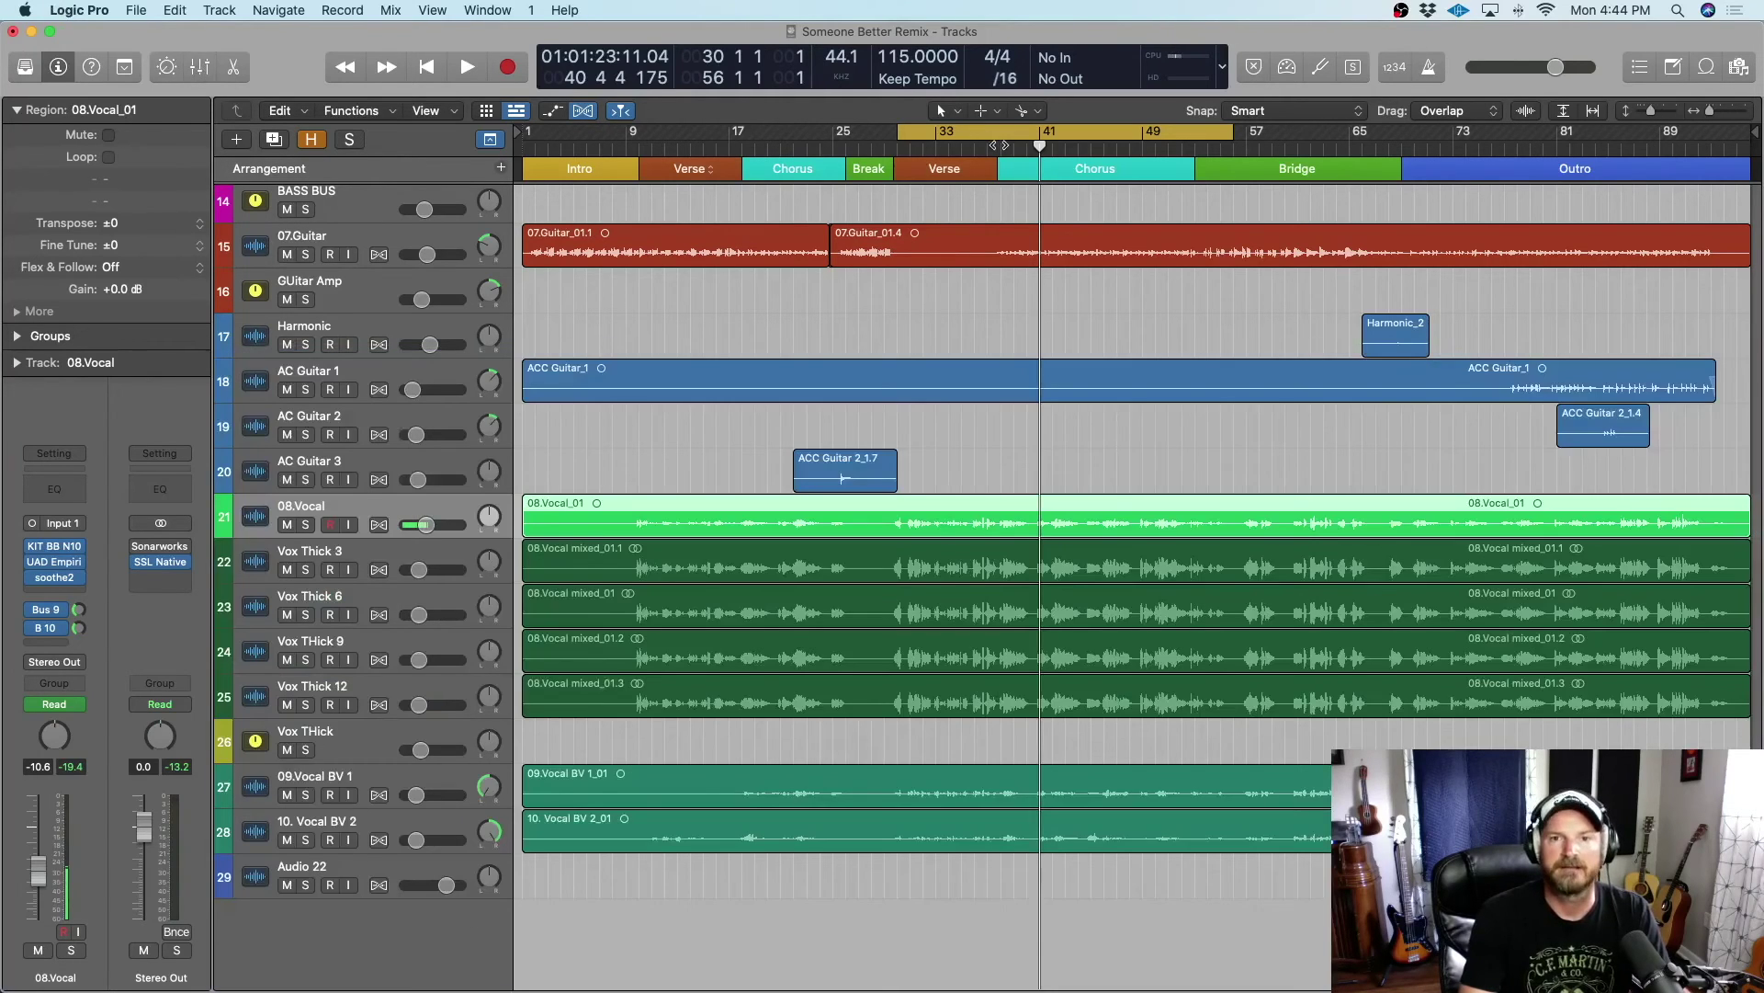
left_click(984, 138)
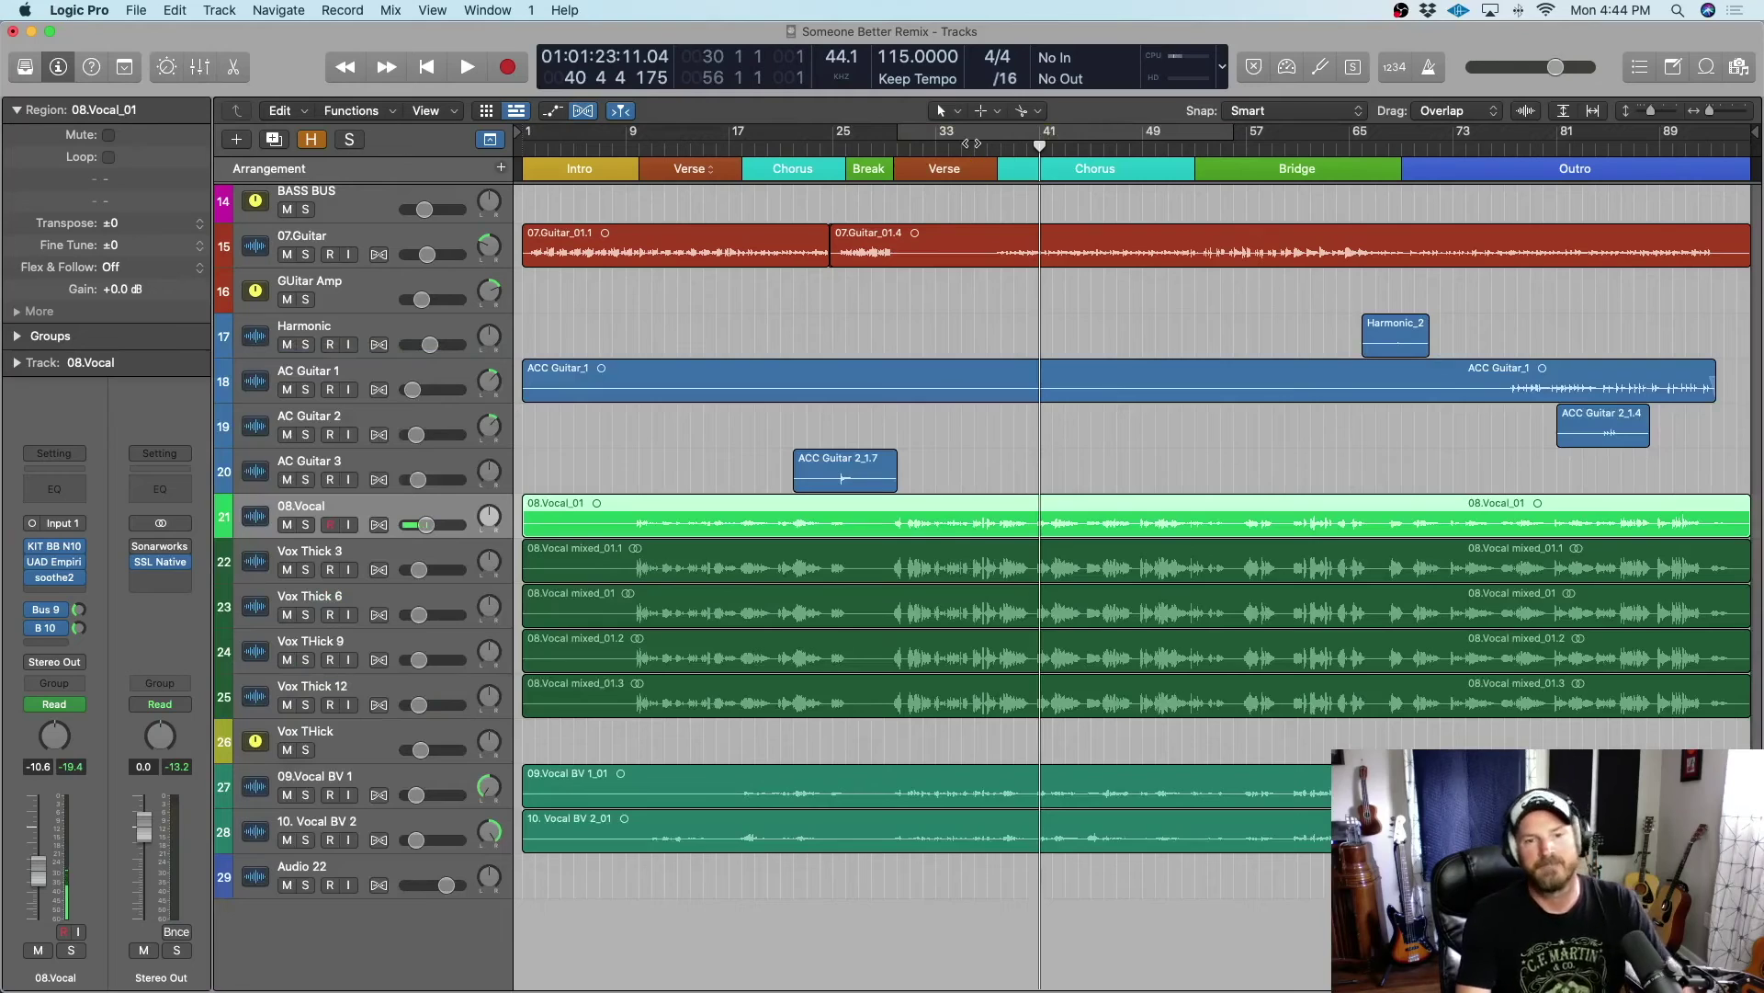